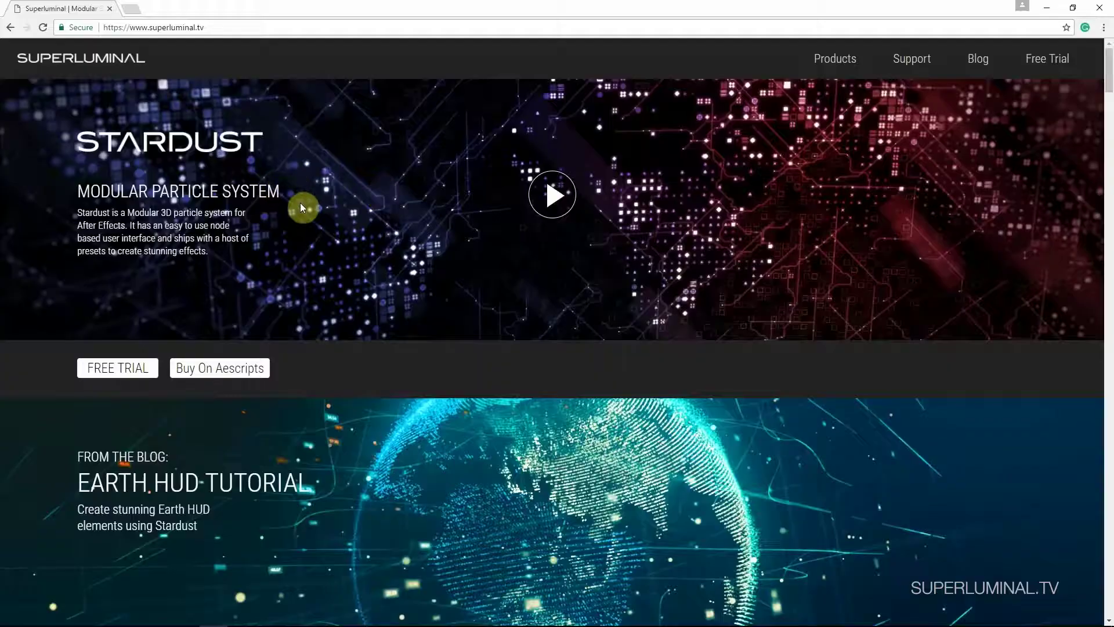
Play the Stardust promo video from the Superluminal.tv Stardust banner.
{"action": "left_click", "coordinate": [566, 195]}
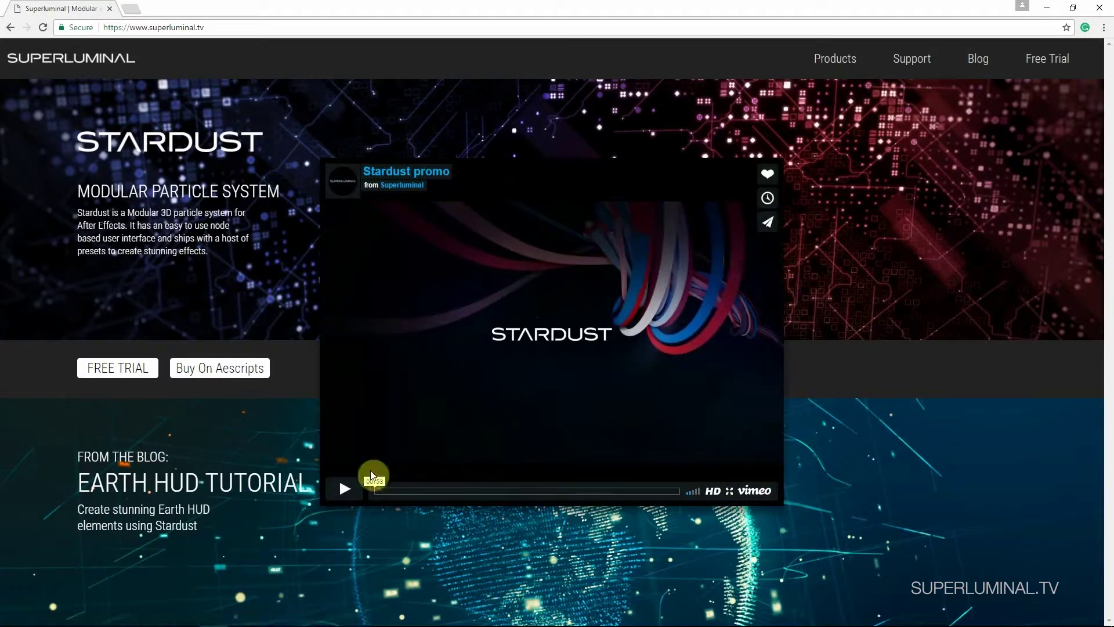
{"action": "left_click", "coordinate": [344, 487]}
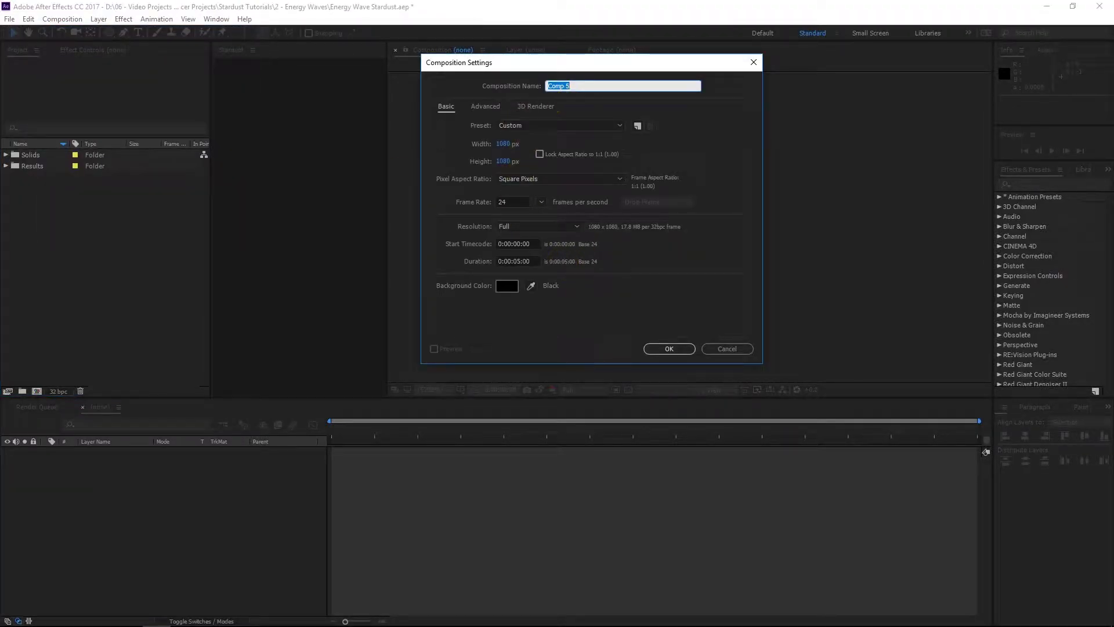
Create a composition named Tutorial and a solid layer named Stardust.
{"action": "type", "text": "Tutorial"}
{"action": "key", "text": "Return"}
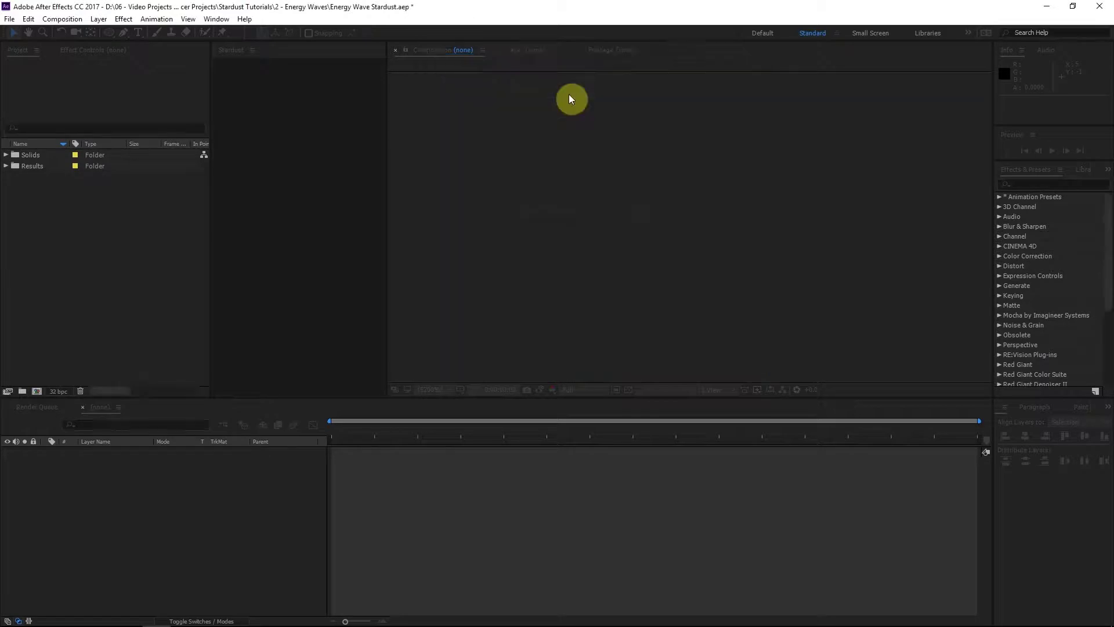
{"action": "left_click", "coordinate": [293, 495]}
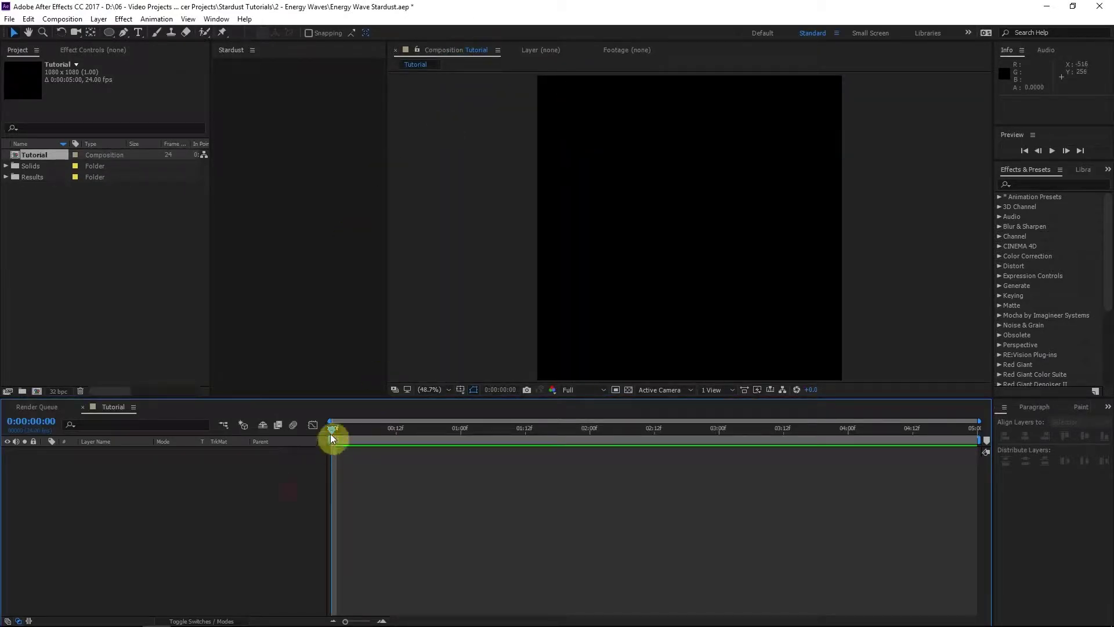
{"action": "key", "text": "ctrl+y"}
{"action": "type", "text": "Stardust"}
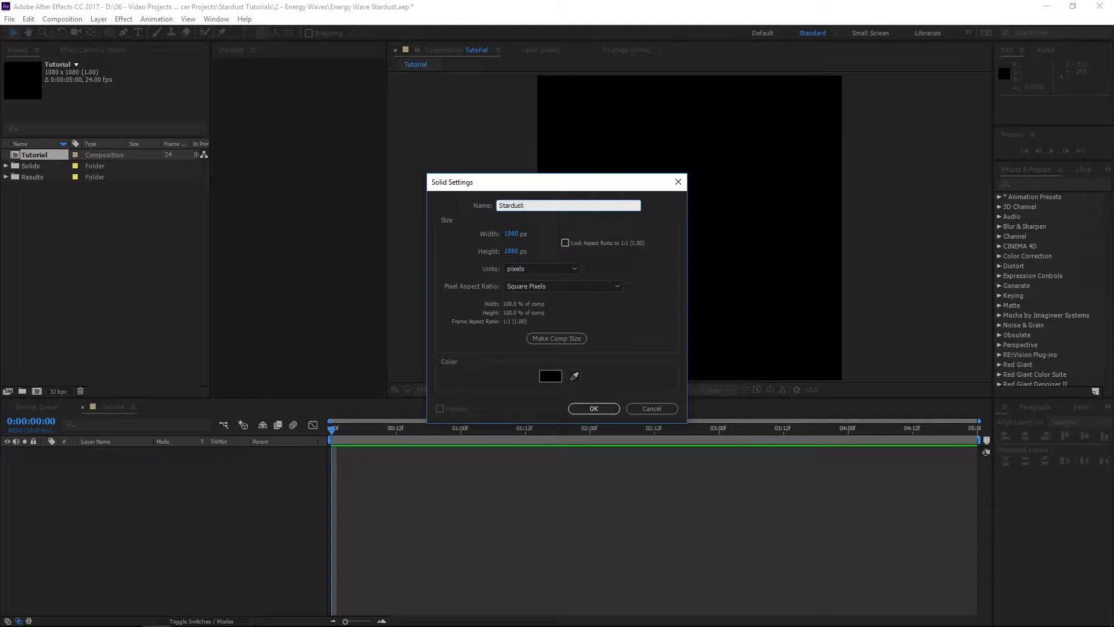
{"action": "key", "text": "Return"}
Find Stardust in Effects & Presets and apply it to the Stardust solid.
{"action": "left_click", "coordinate": [207, 492]}
{"action": "left_click", "coordinate": [113, 455]}
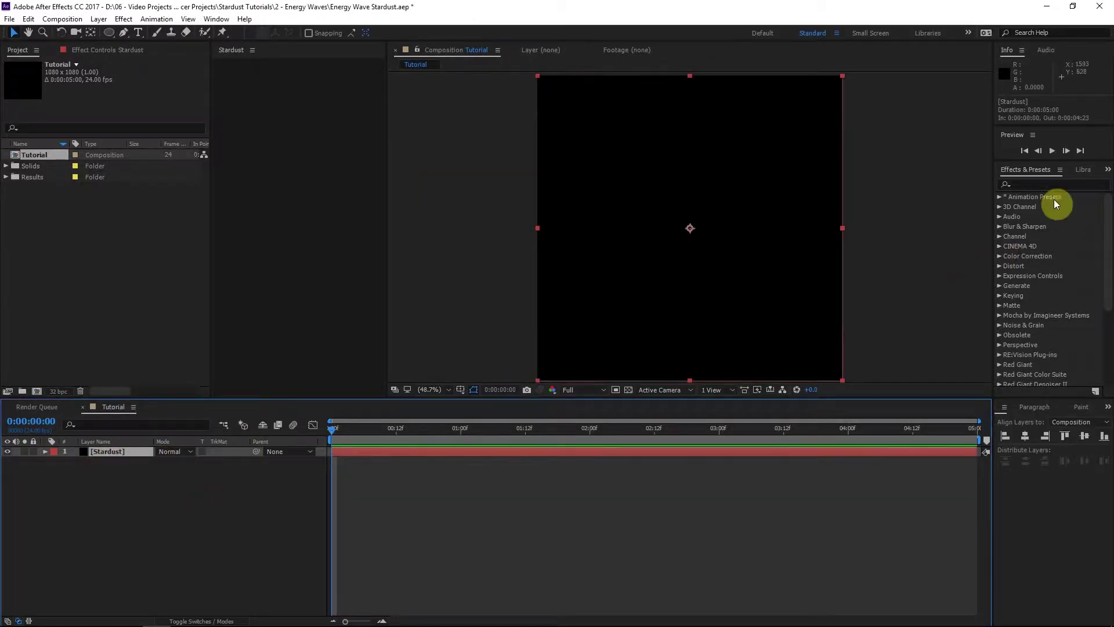
{"action": "left_click", "coordinate": [1054, 184]}
{"action": "type", "text": "Sta"}
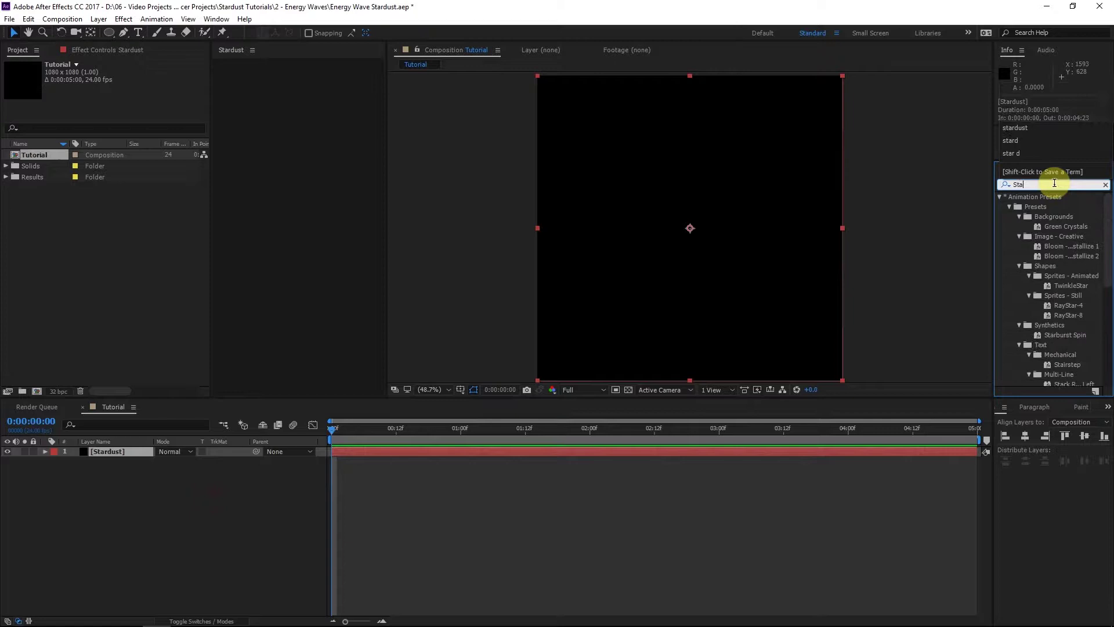
{"action": "type", "text": "rdust"}
{"action": "mouse_move", "coordinate": [1037, 207]}
{"action": "left_mouse_down"}
{"action": "mouse_move", "coordinate": [702, 254]}
{"action": "mouse_move", "coordinate": [679, 200]}
{"action": "left_mouse_up"}
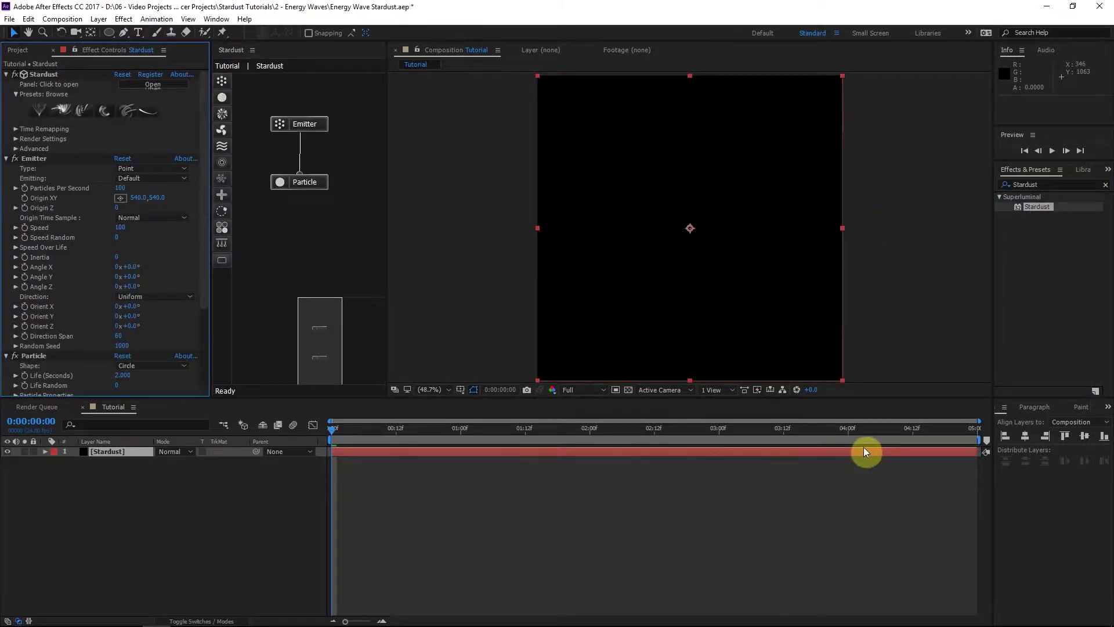
Open the Stardust node graph panel from the Window menu.
{"action": "mouse_move", "coordinate": [864, 451]}
{"action": "left_mouse_down"}
{"action": "mouse_move", "coordinate": [319, 454]}
{"action": "mouse_move", "coordinate": [866, 455]}
{"action": "mouse_move", "coordinate": [847, 455]}
{"action": "left_mouse_up"}
{"action": "left_click", "coordinate": [352, 111]}
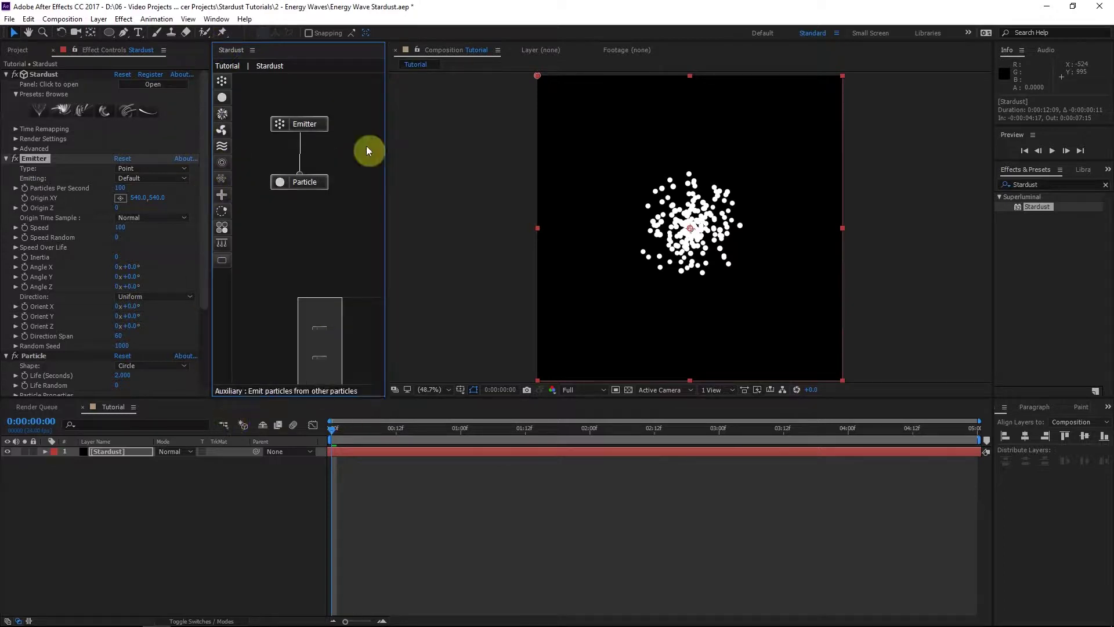
{"action": "left_click", "coordinate": [217, 18]}
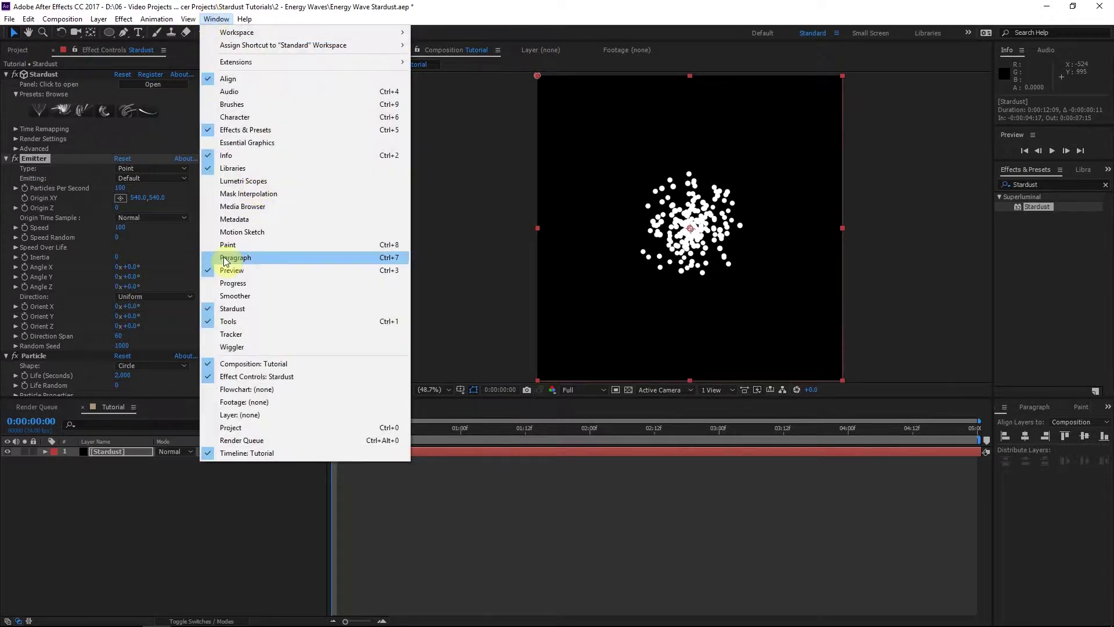
{"action": "left_click", "coordinate": [251, 311]}
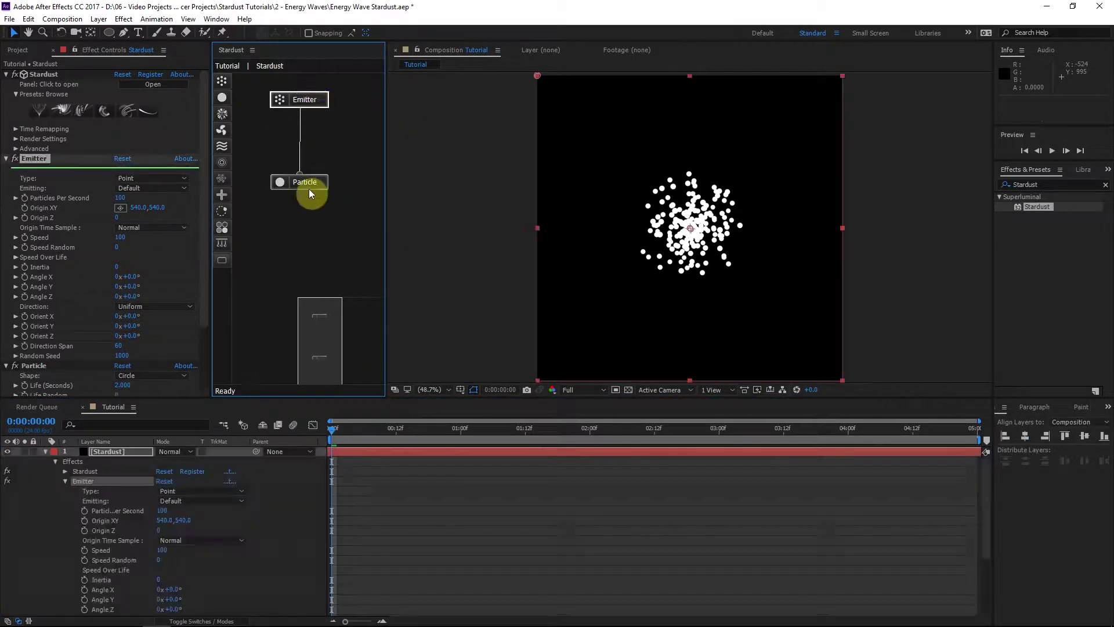
Place the Particle node directly under the Emitter node and shift both left.
{"action": "left_click_drag", "start_coordinate": [309, 186], "coordinate": [310, 142]}
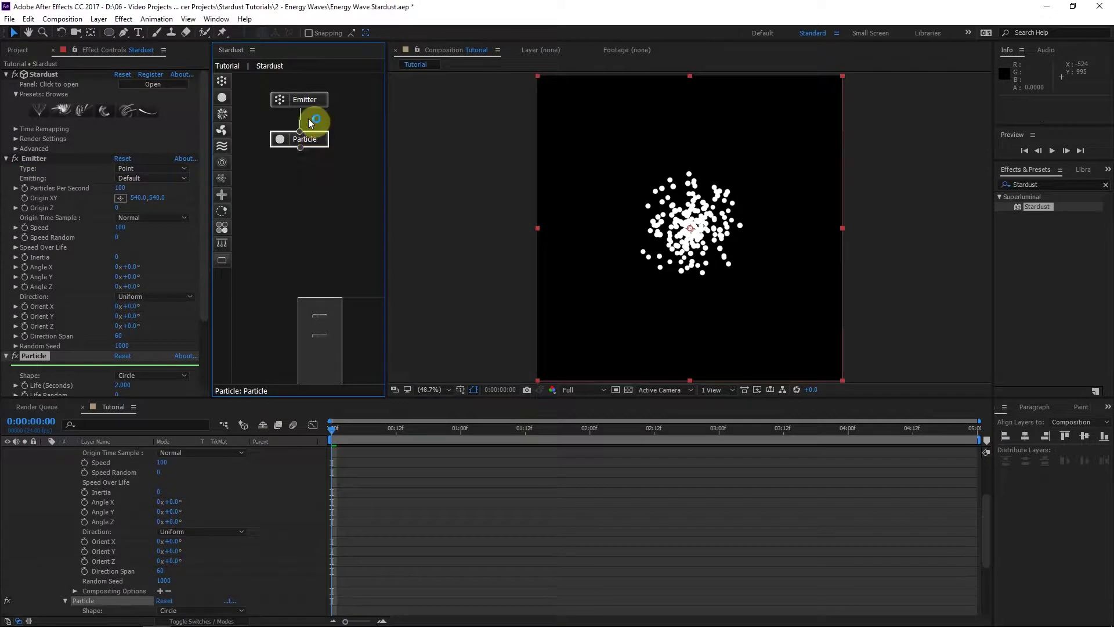
{"action": "left_click", "coordinate": [312, 97]}
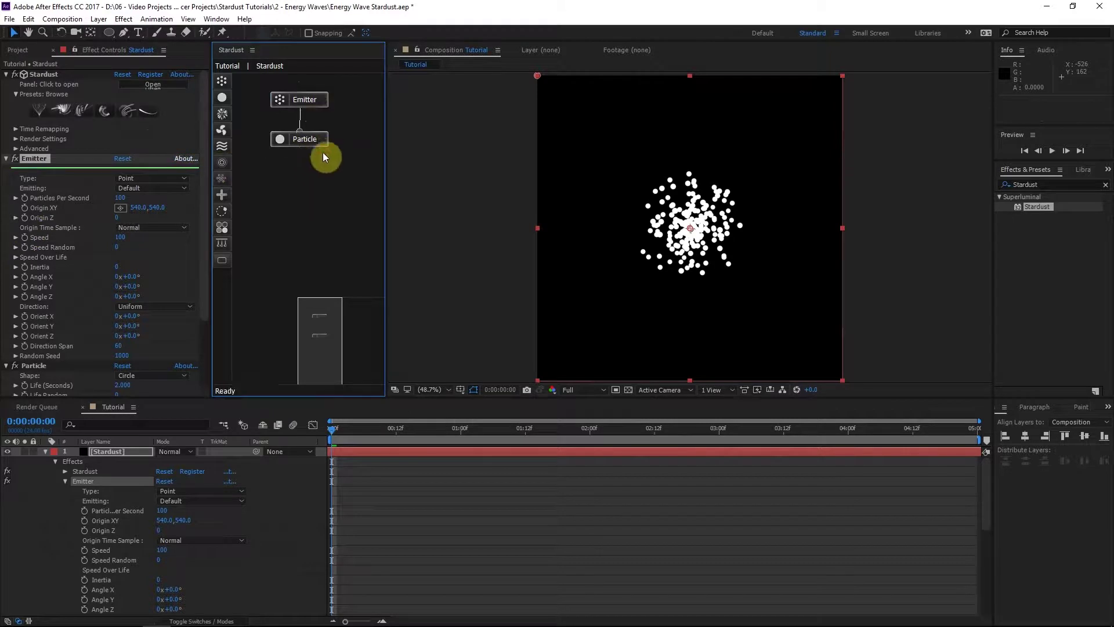
{"action": "left_click_drag", "start_coordinate": [313, 143], "coordinate": [313, 135]}
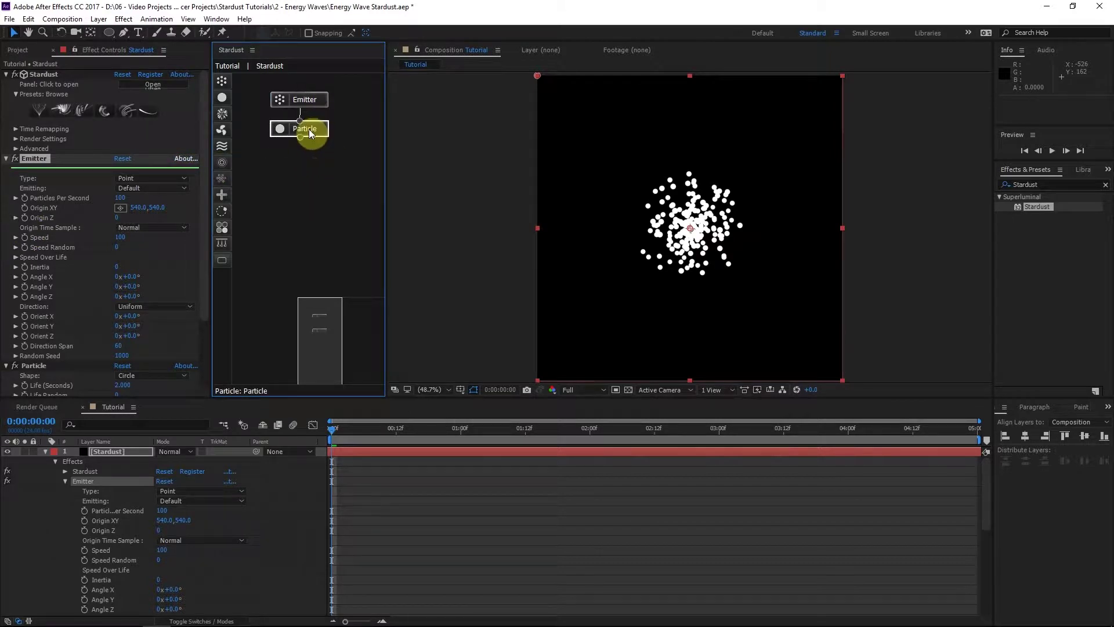
{"action": "left_click", "coordinate": [309, 129]}
{"action": "left_click_drag", "start_coordinate": [311, 134], "coordinate": [288, 141]}
{"action": "left_click_drag", "start_coordinate": [308, 99], "coordinate": [300, 99]}
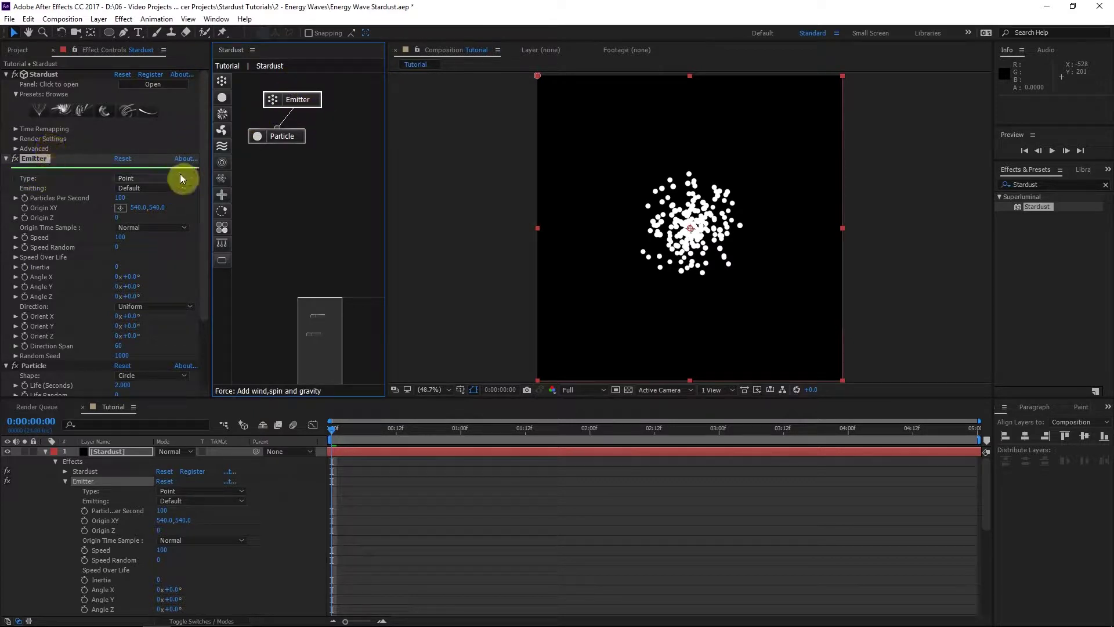
Make the emitter a Box with Size Y and Z at 0, widened to 880 on X.
{"action": "left_click", "coordinate": [134, 179]}
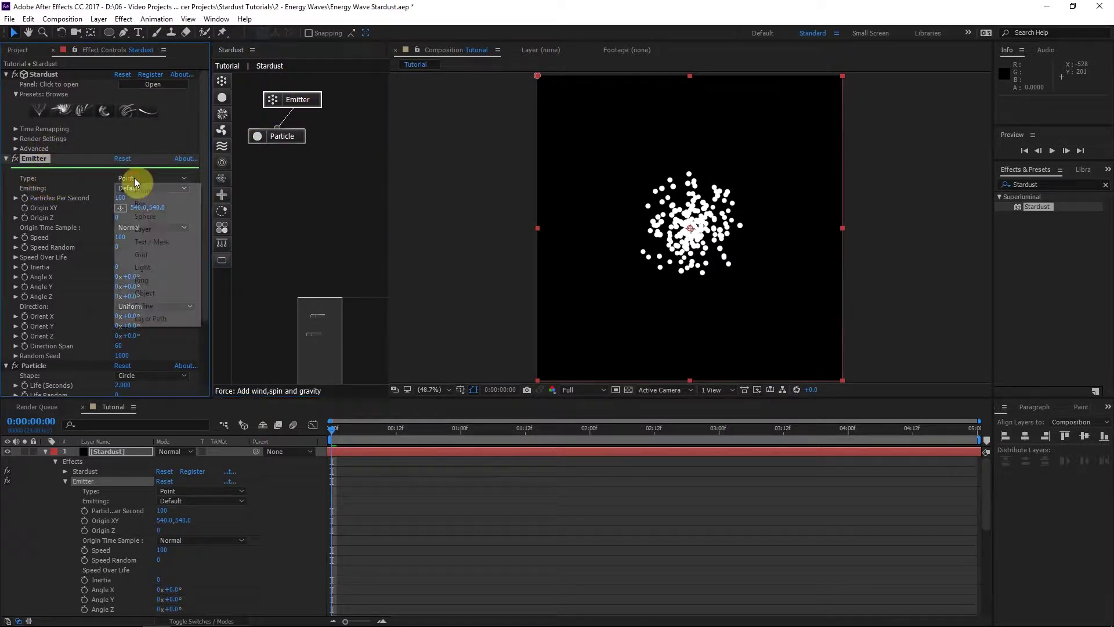
{"action": "left_click", "coordinate": [161, 203]}
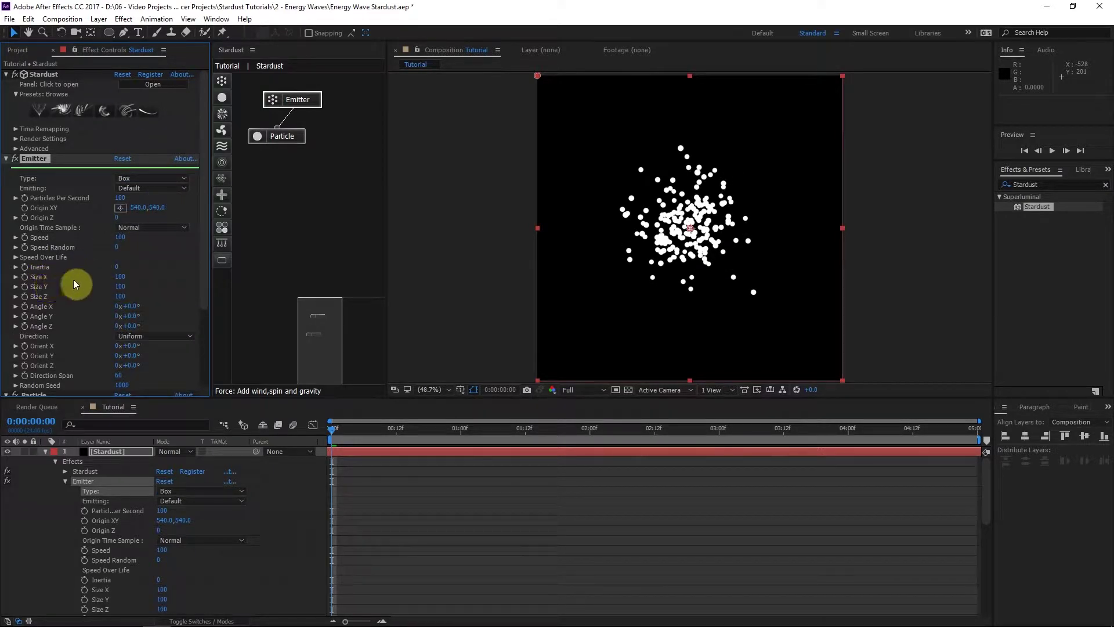
{"action": "left_click", "coordinate": [122, 286]}
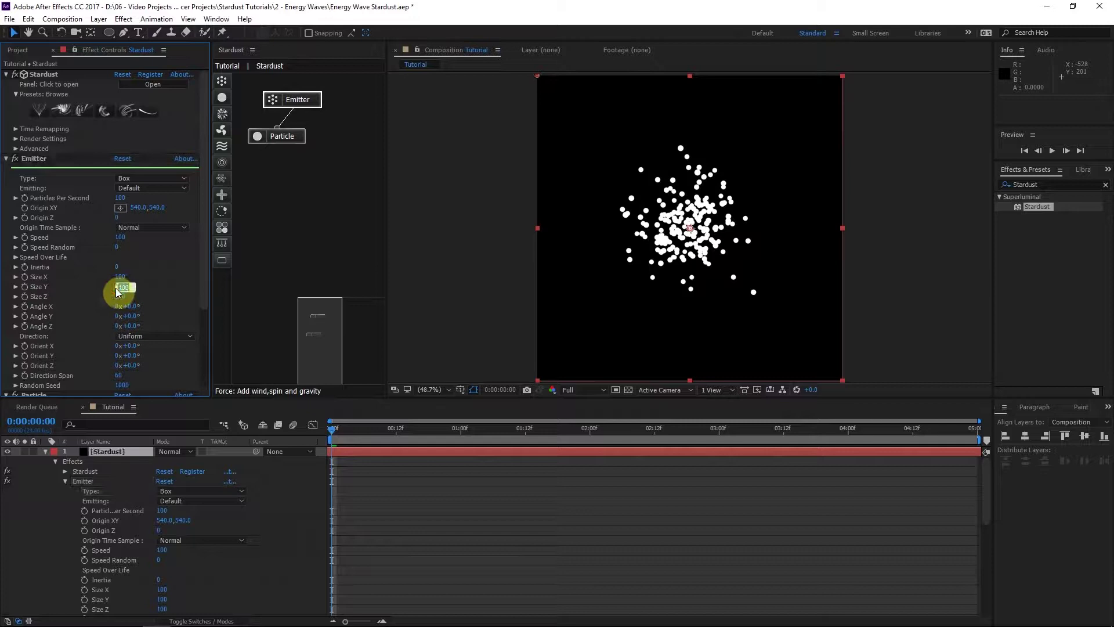
{"action": "type", "text": "0"}
{"action": "key", "text": "Tab"}
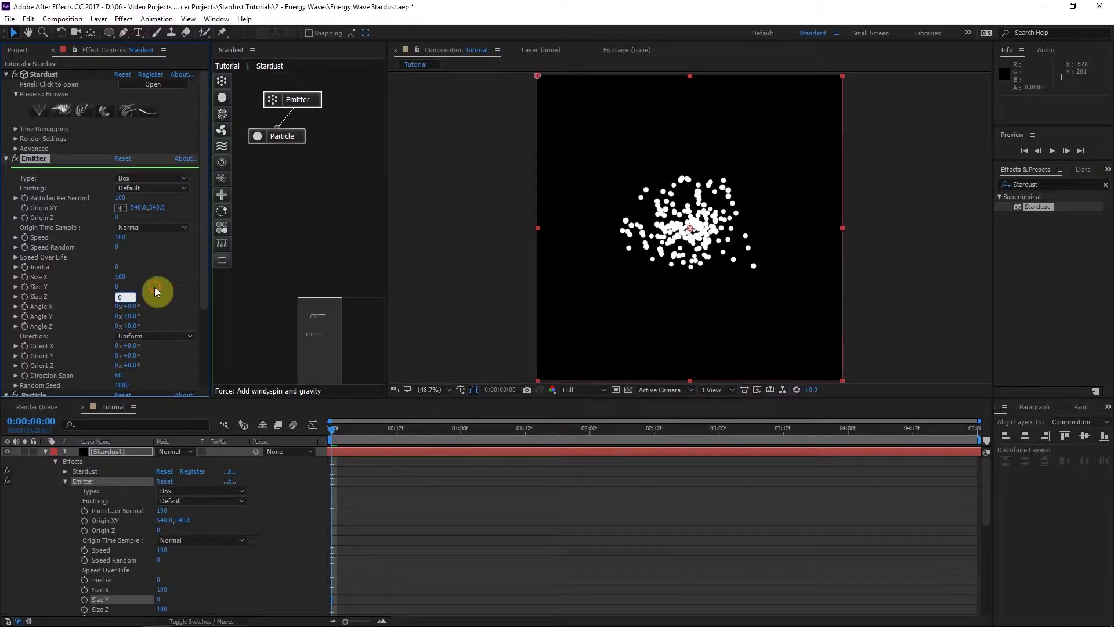
{"action": "left_click", "coordinate": [154, 287]}
{"action": "left_click_drag", "start_coordinate": [120, 276], "coordinate": [161, 277]}
Set emitter Speed to 0 and scrub the timeline to preview the particle line.
{"action": "left_click", "coordinate": [358, 433]}
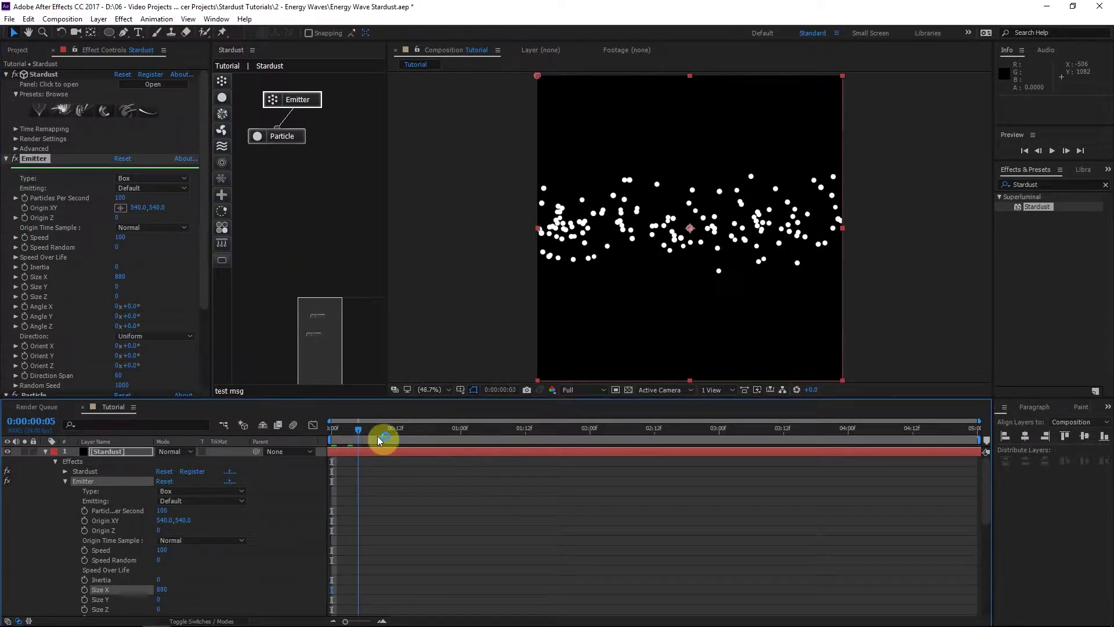
{"action": "left_click_drag", "start_coordinate": [377, 436], "coordinate": [451, 429]}
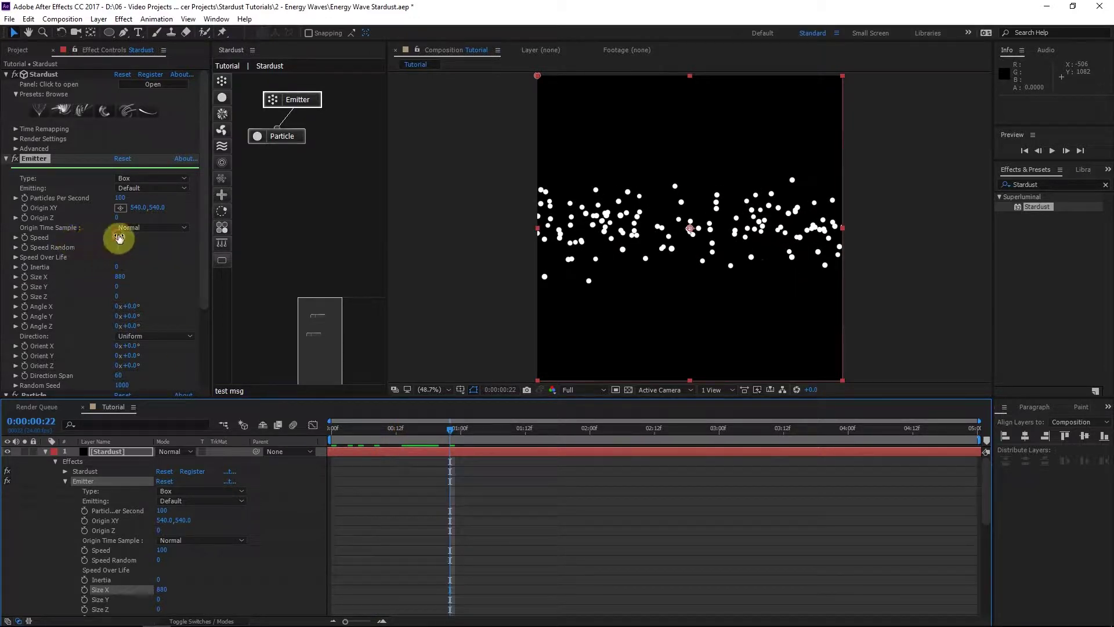
{"action": "left_click", "coordinate": [119, 238]}
{"action": "left_click", "coordinate": [159, 253]}
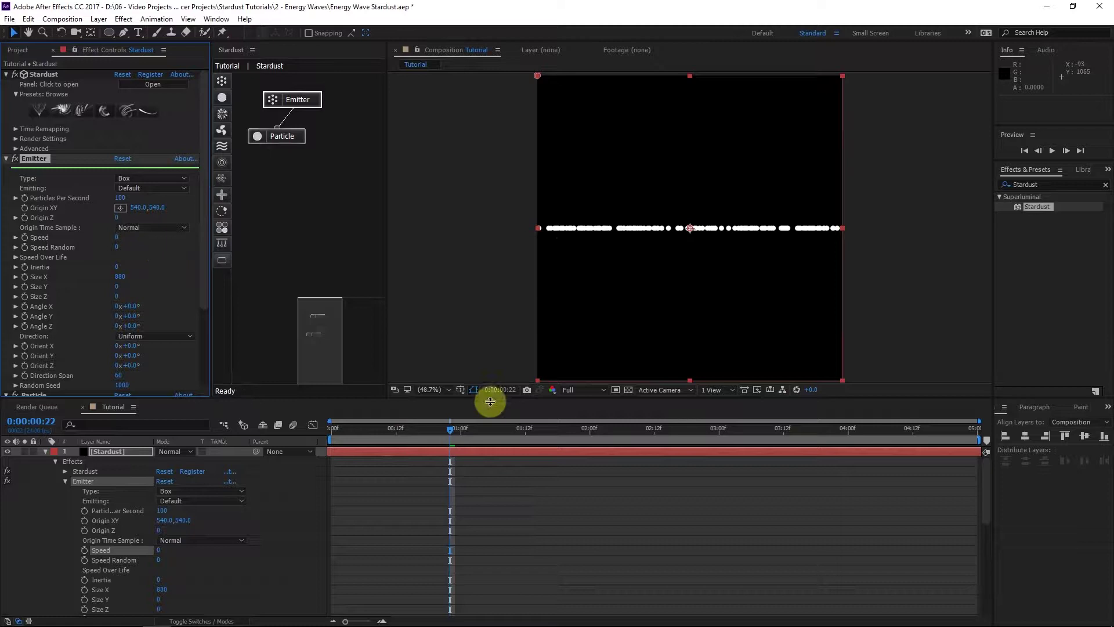
{"action": "left_click_drag", "start_coordinate": [450, 432], "coordinate": [527, 423]}
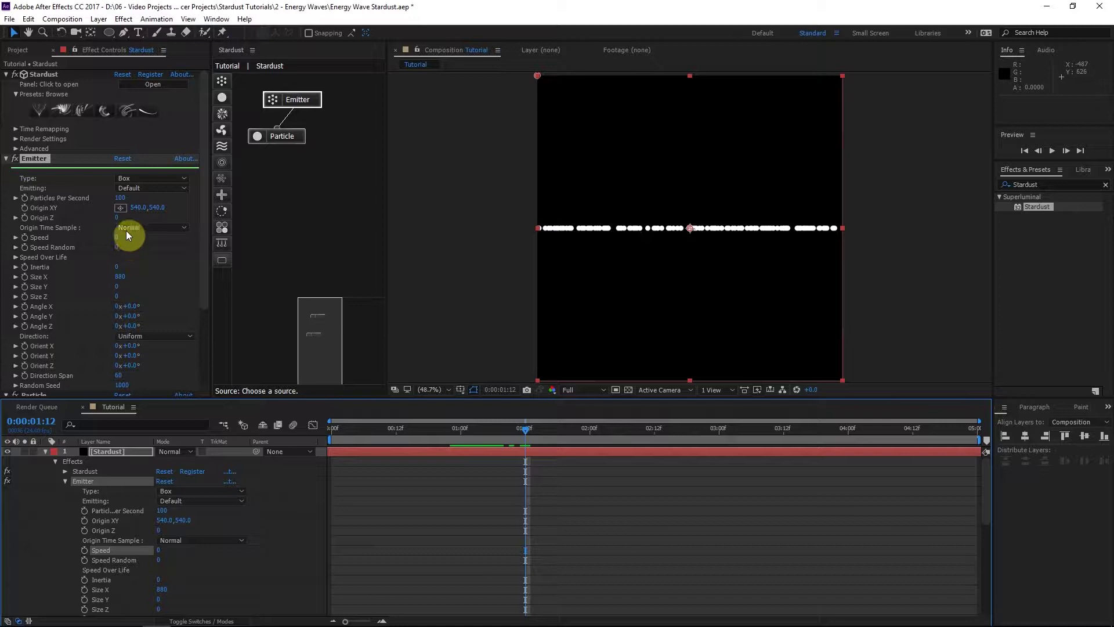
{"action": "left_click_drag", "start_coordinate": [496, 444], "coordinate": [471, 441]}
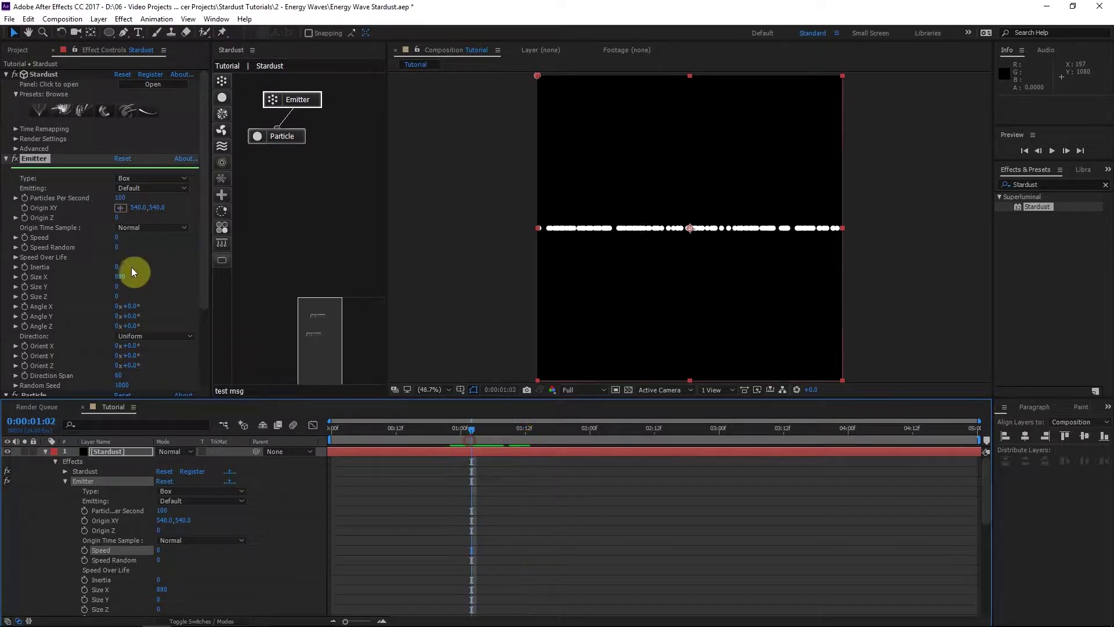
{"action": "left_click_drag", "start_coordinate": [119, 238], "coordinate": [119, 238]}
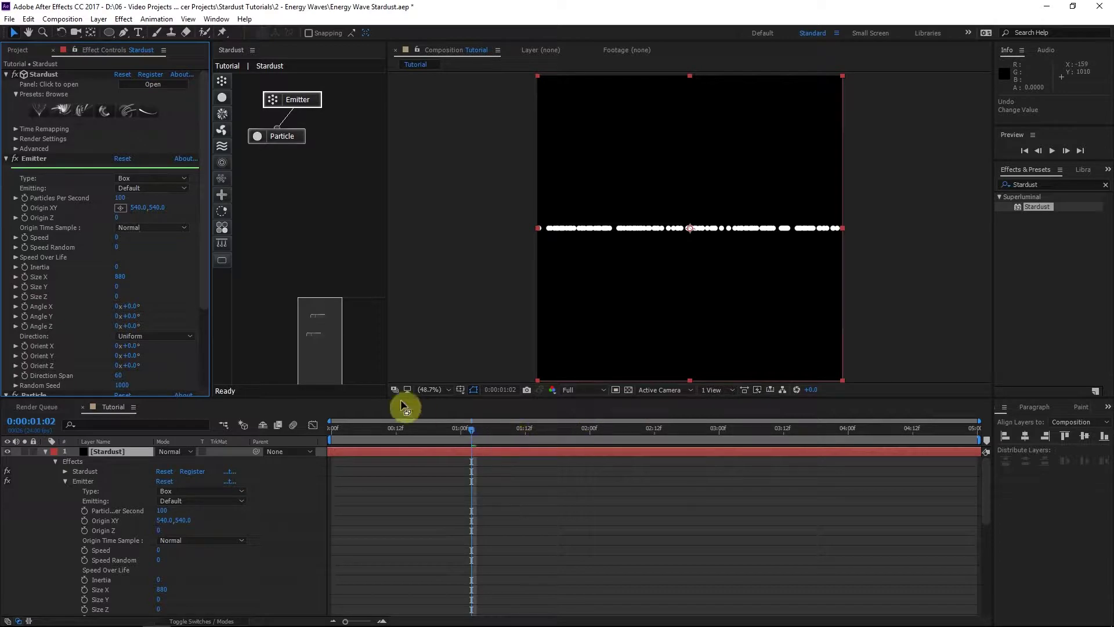
{"action": "left_click_drag", "start_coordinate": [470, 430], "coordinate": [521, 431]}
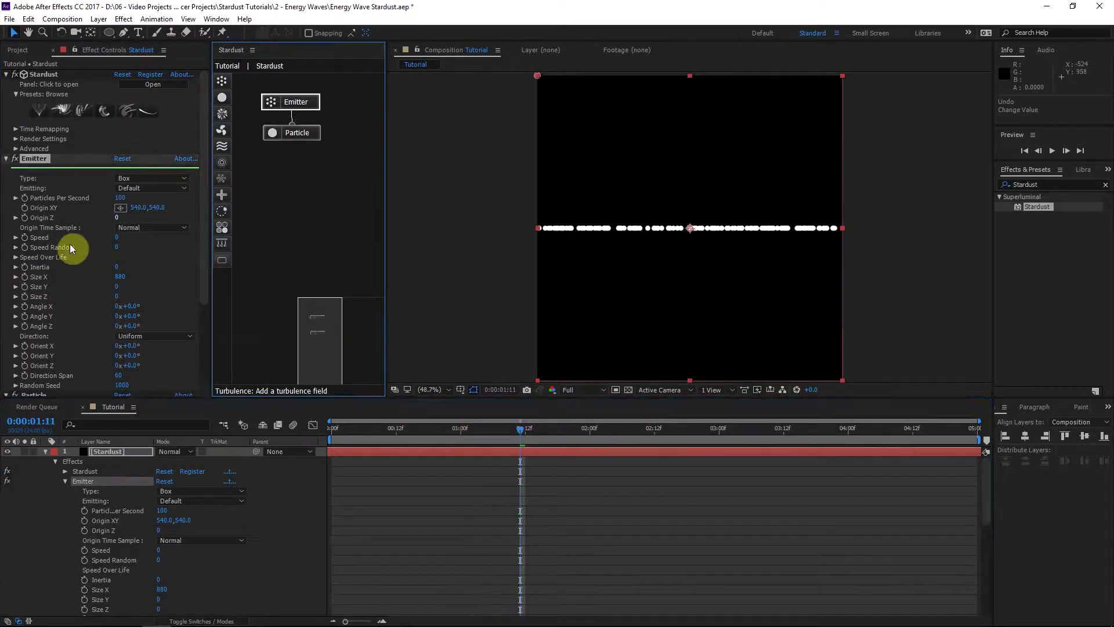
Add a Force node connected below the Particle node.
{"action": "left_click", "coordinate": [35, 238]}
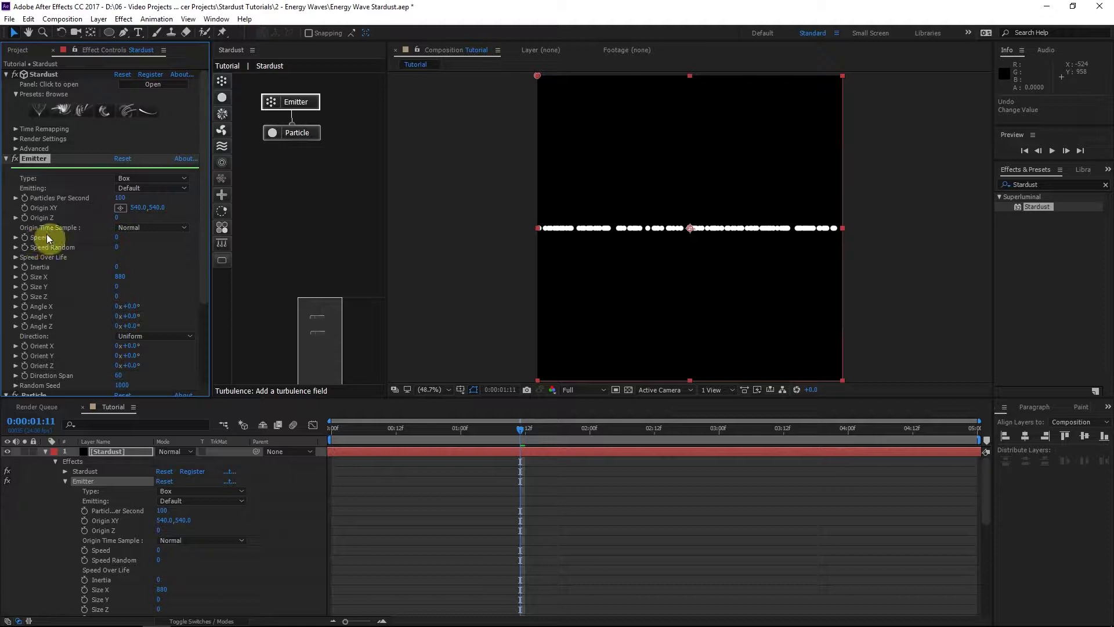
{"action": "mouse_move", "coordinate": [223, 135]}
{"action": "left_mouse_down"}
{"action": "mouse_move", "coordinate": [266, 183]}
{"action": "mouse_move", "coordinate": [281, 175]}
{"action": "left_mouse_up"}
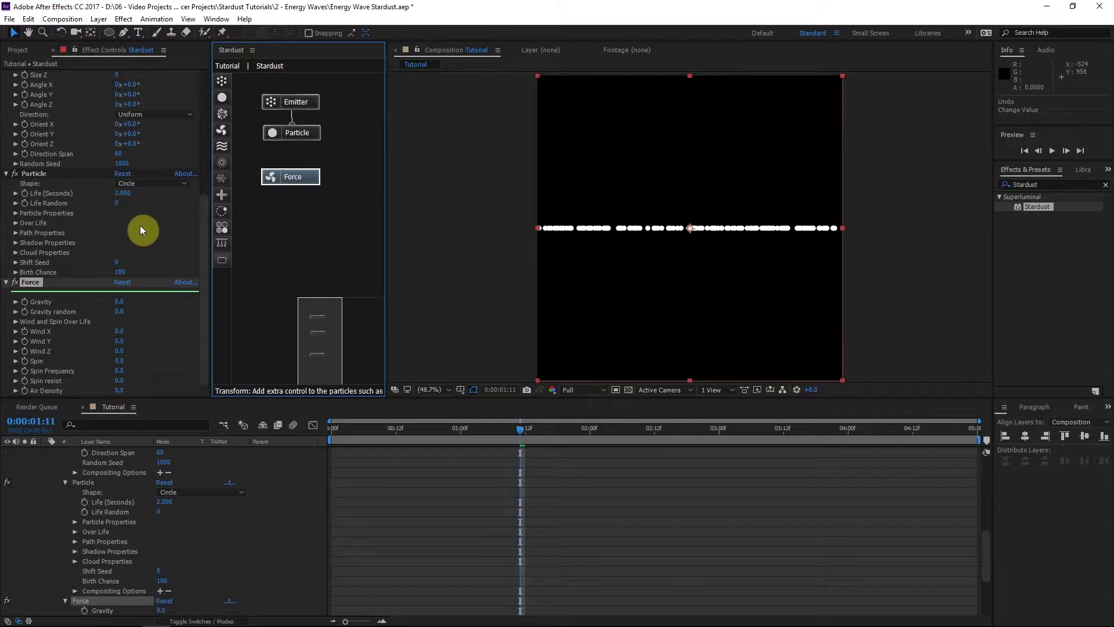
{"action": "mouse_move", "coordinate": [291, 169]}
{"action": "left_mouse_down"}
{"action": "mouse_move", "coordinate": [292, 138]}
{"action": "mouse_move", "coordinate": [304, 175]}
{"action": "left_mouse_up"}
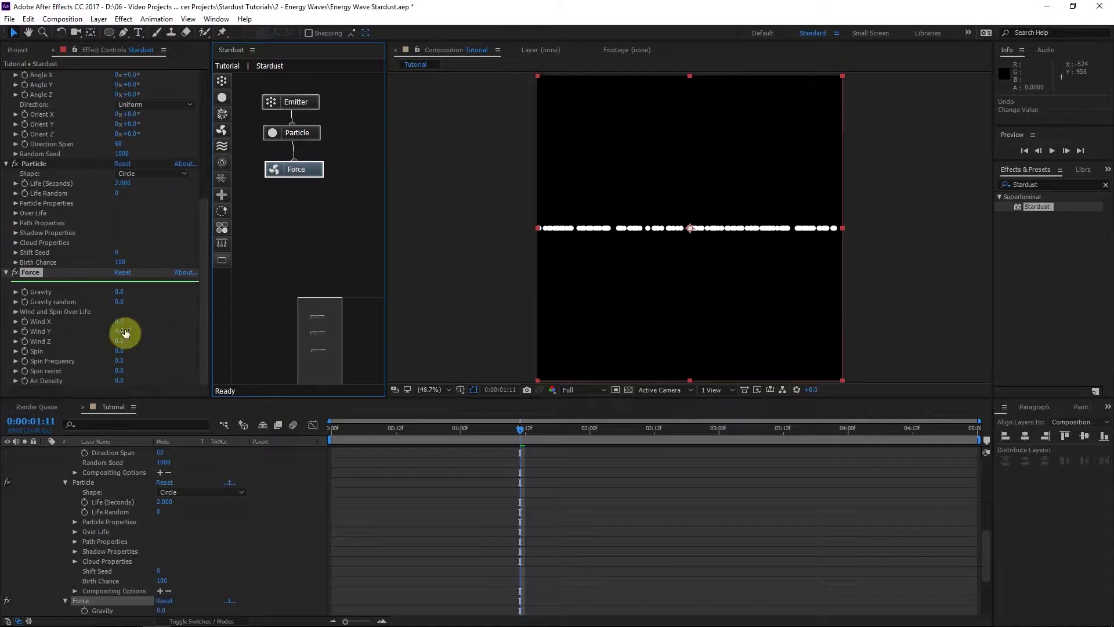
Set Force Wind Y to -220 and play back the rising particles.
{"action": "left_click", "coordinate": [120, 332]}
{"action": "type", "text": "220"}
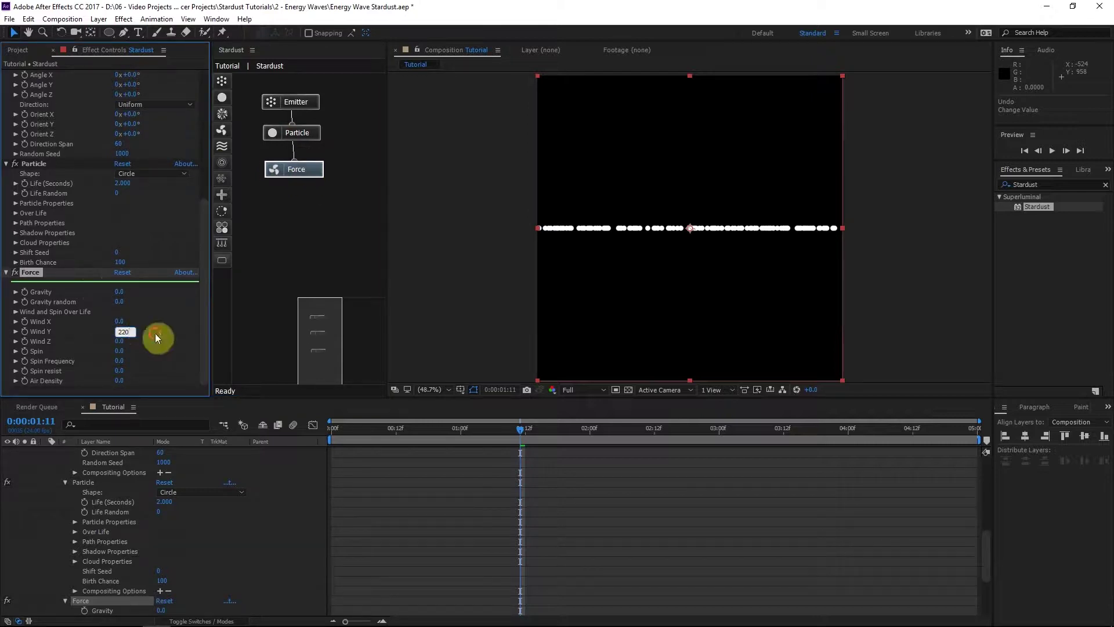
{"action": "key", "text": "Return"}
{"action": "key", "text": "space"}
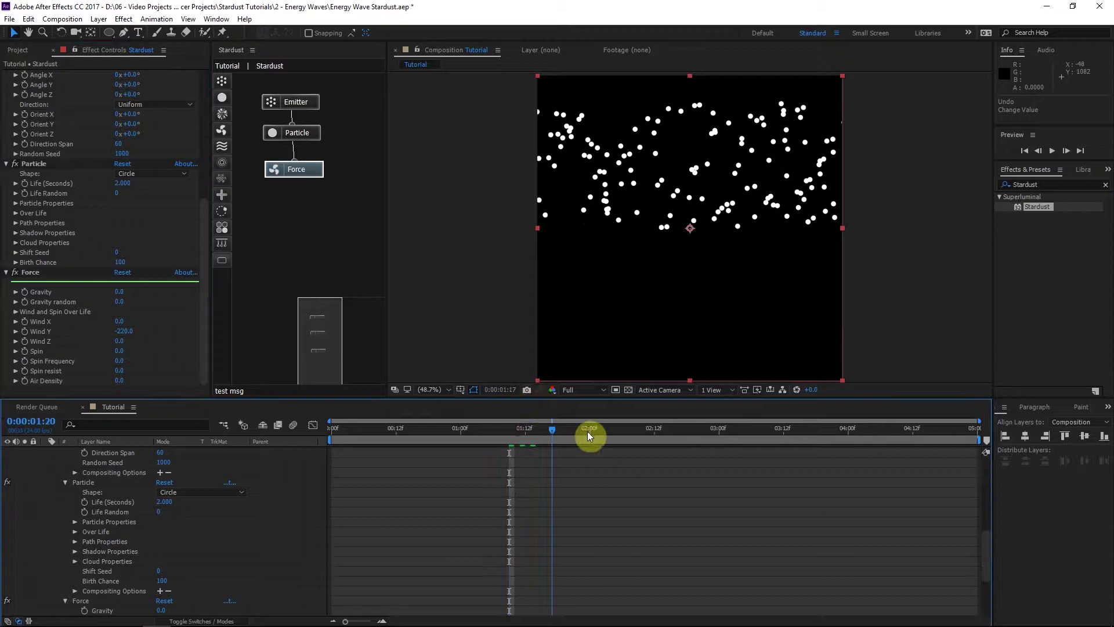
{"action": "key", "text": "space"}
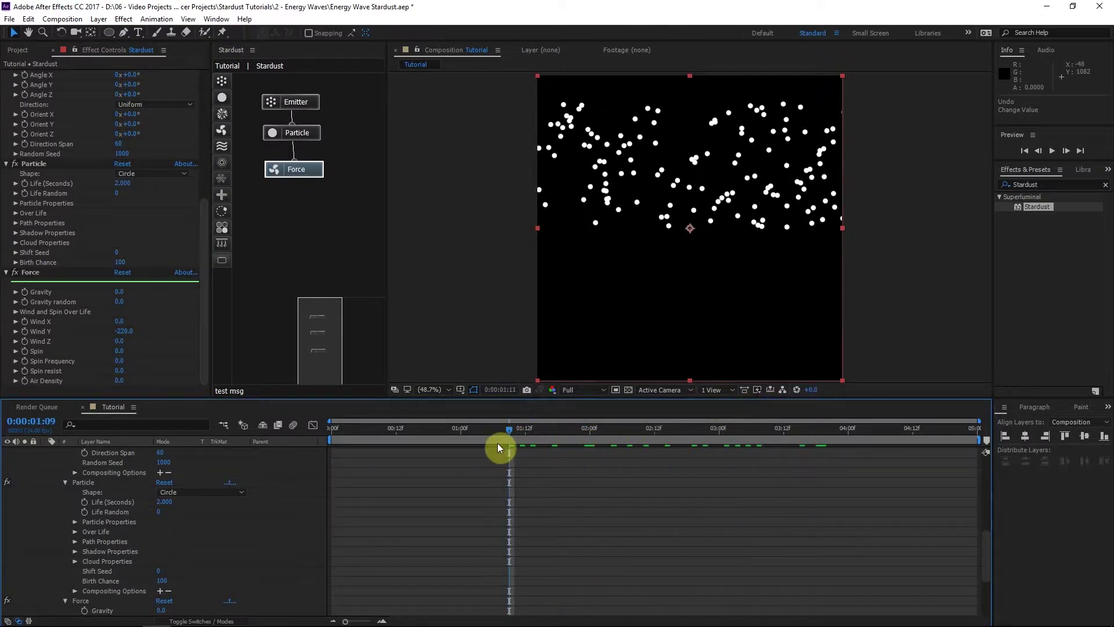
{"action": "left_click_drag", "start_coordinate": [555, 429], "coordinate": [586, 427]}
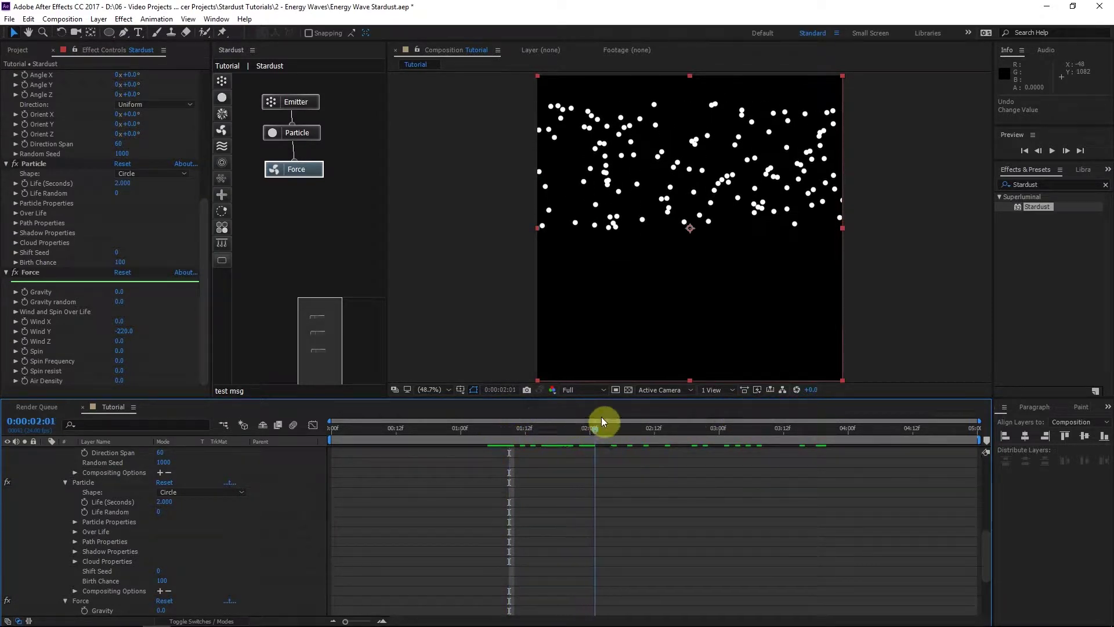
Set the emitter's Particles Per Second to 10000.
{"action": "scroll", "coordinate": [12, 194], "scroll_direction": "up", "scroll_amount": 5}
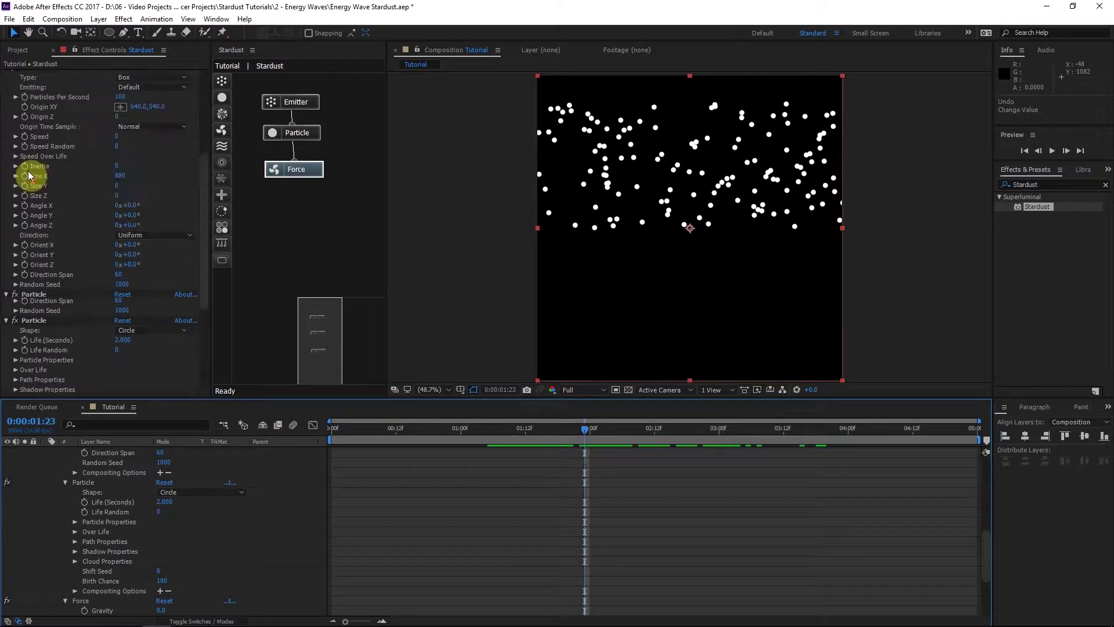
{"action": "scroll", "coordinate": [35, 174], "scroll_direction": "up", "scroll_amount": 5}
{"action": "left_click", "coordinate": [124, 188]}
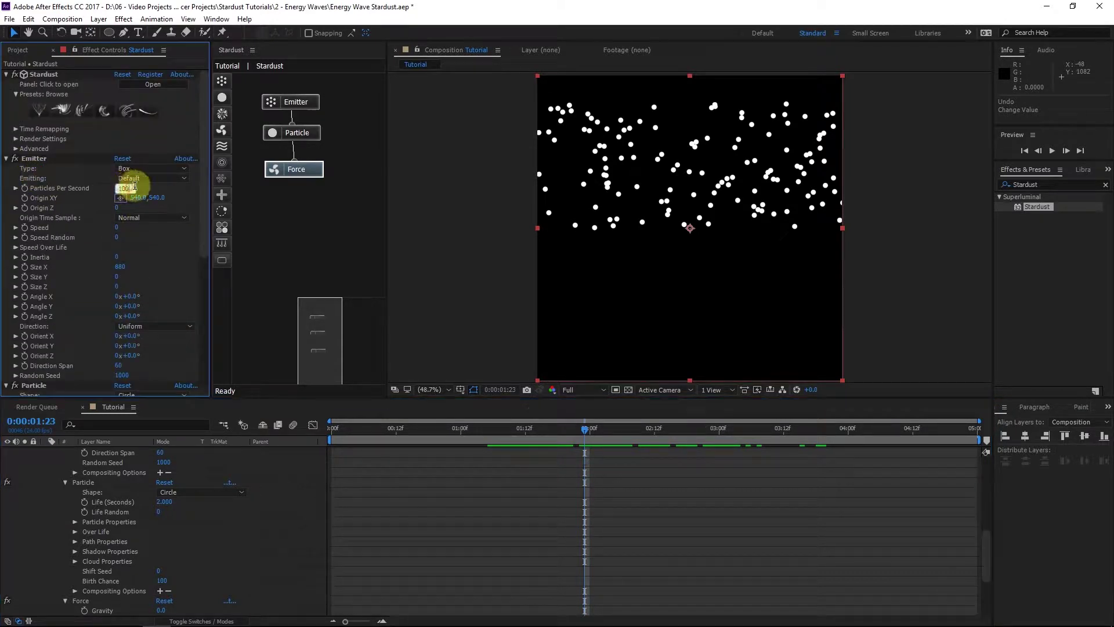
{"action": "type", "text": "10000"}
{"action": "key", "text": "Return"}
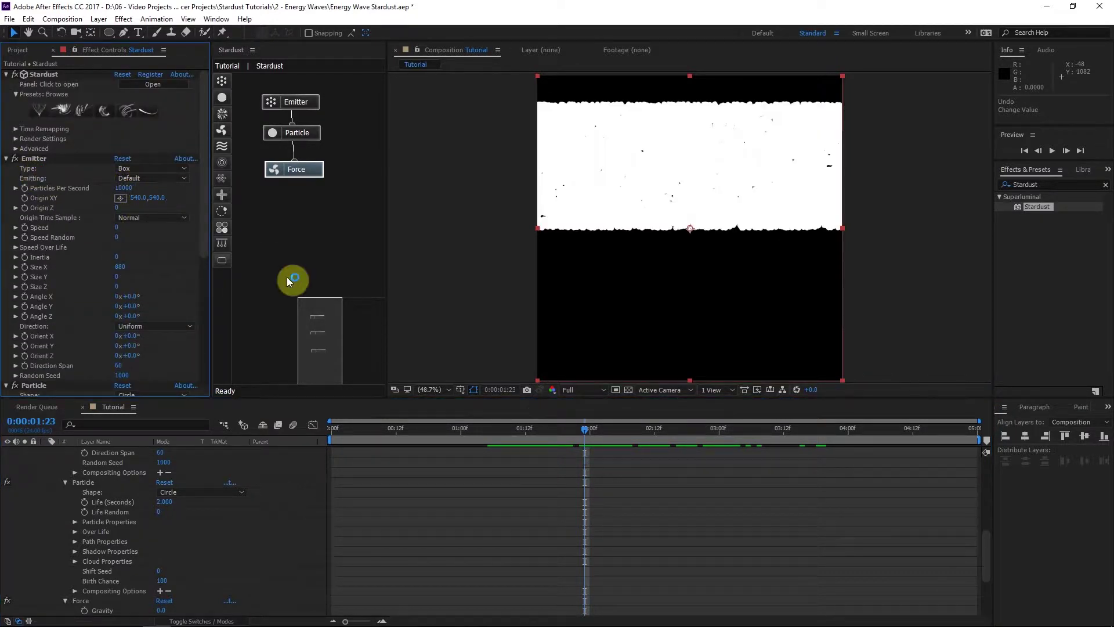
Set the particle Size (Pixels) to 2 under Particle Properties.
{"action": "scroll", "coordinate": [45, 330], "scroll_direction": "down", "scroll_amount": 3}
{"action": "left_click", "coordinate": [34, 281]}
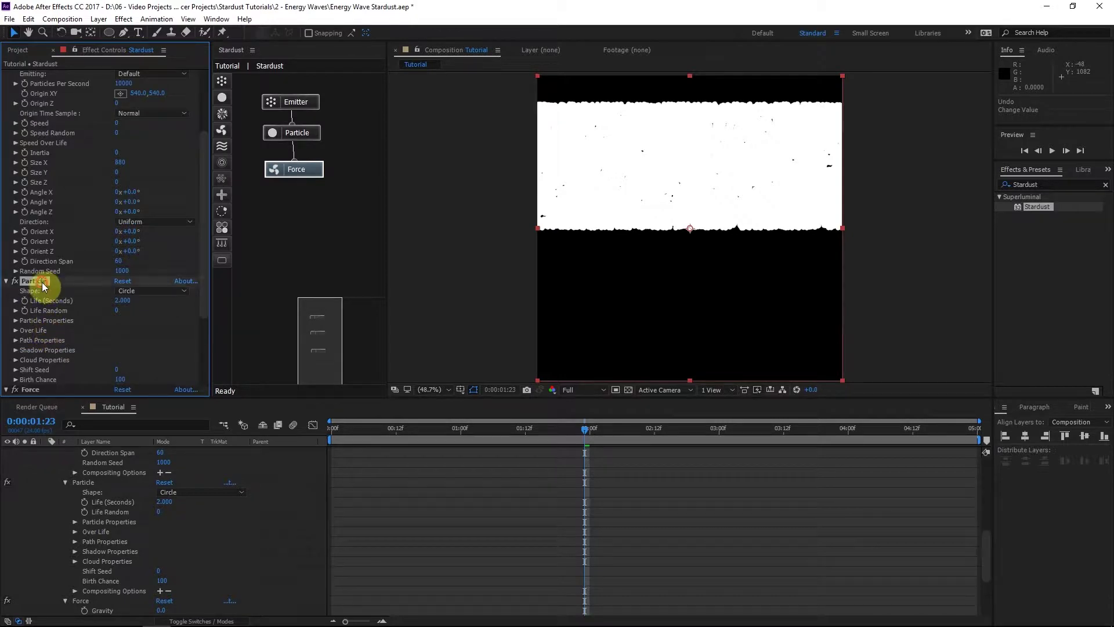
{"action": "left_click", "coordinate": [16, 320]}
{"action": "scroll", "coordinate": [34, 322], "scroll_direction": "down", "scroll_amount": 2}
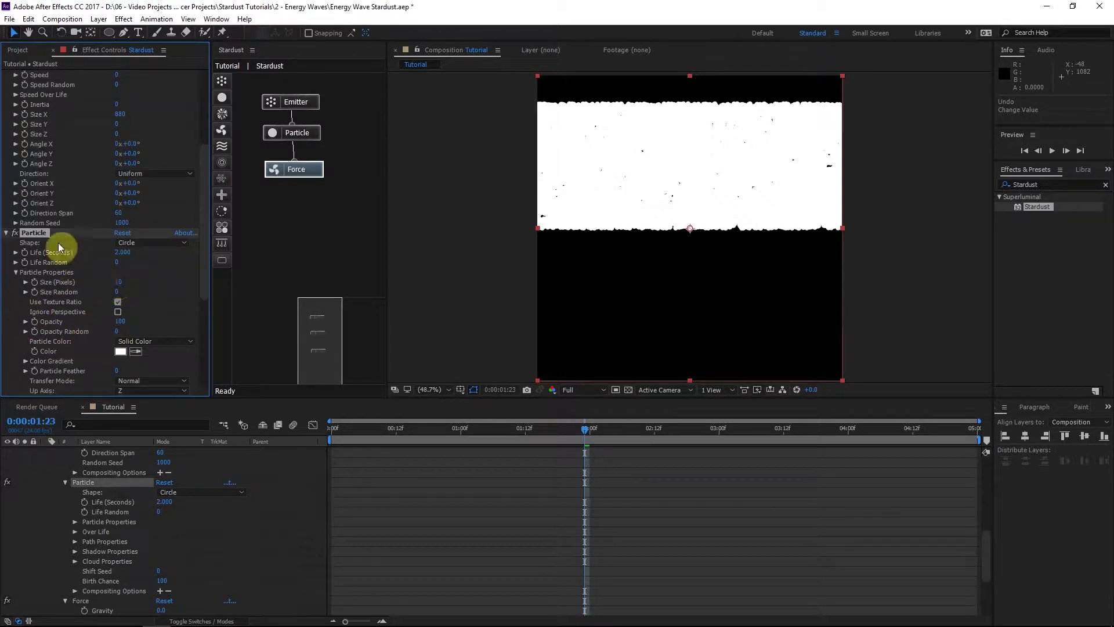
{"action": "left_click", "coordinate": [297, 132]}
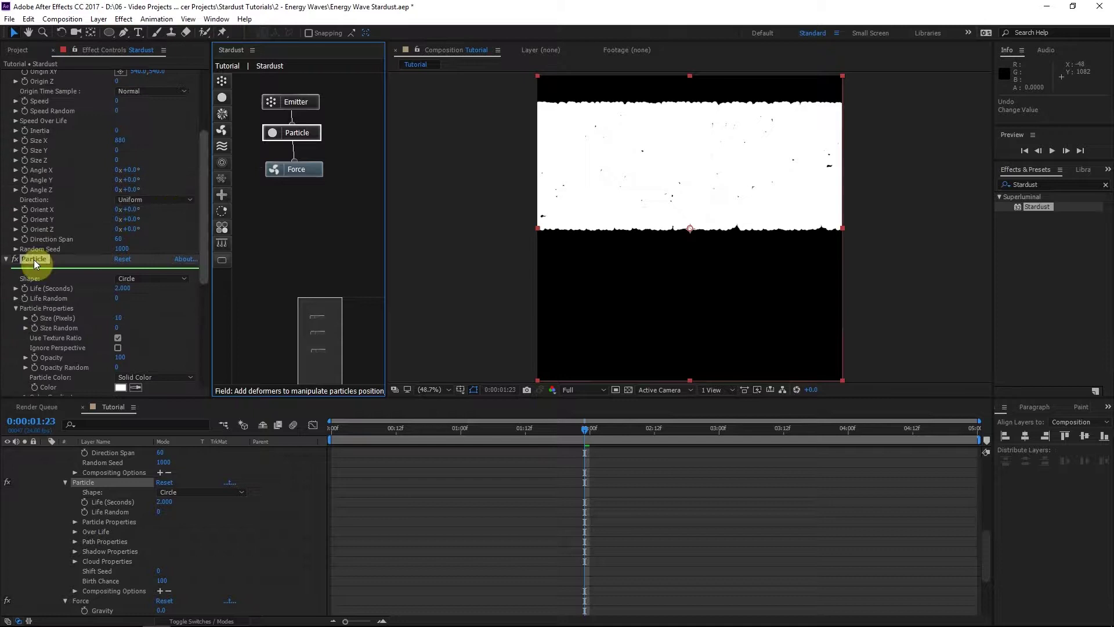
{"action": "scroll", "coordinate": [41, 270], "scroll_direction": "down", "scroll_amount": 2}
{"action": "left_click", "coordinate": [118, 265]}
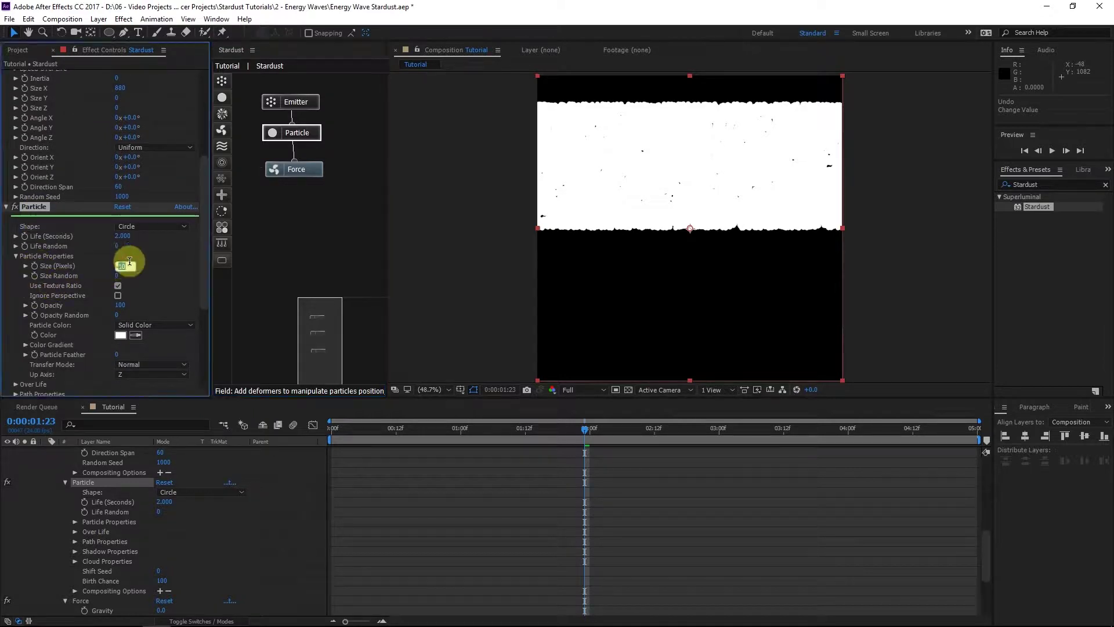
{"action": "type", "text": "2"}
{"action": "key", "text": "Return"}
{"action": "scroll", "coordinate": [76, 298], "scroll_direction": "down", "scroll_amount": 3}
{"action": "scroll", "coordinate": [75, 298], "scroll_direction": "down", "scroll_amount": 3}
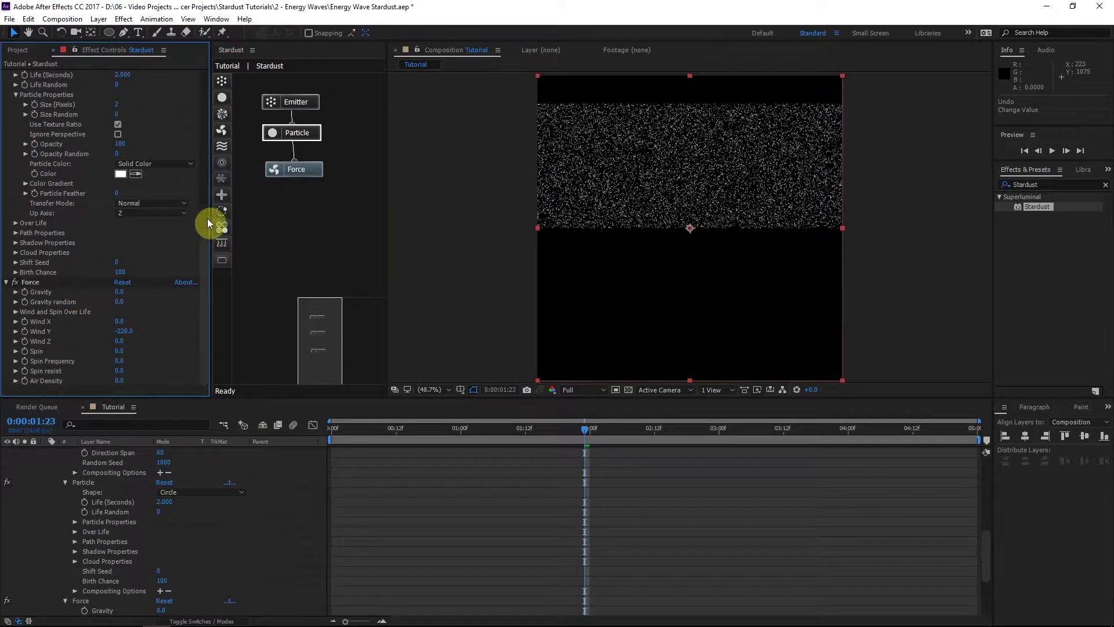
{"action": "mouse_move", "coordinate": [657, 438]}
{"action": "left_mouse_down"}
{"action": "mouse_move", "coordinate": [573, 458]}
{"action": "mouse_move", "coordinate": [640, 453]}
{"action": "left_mouse_up"}
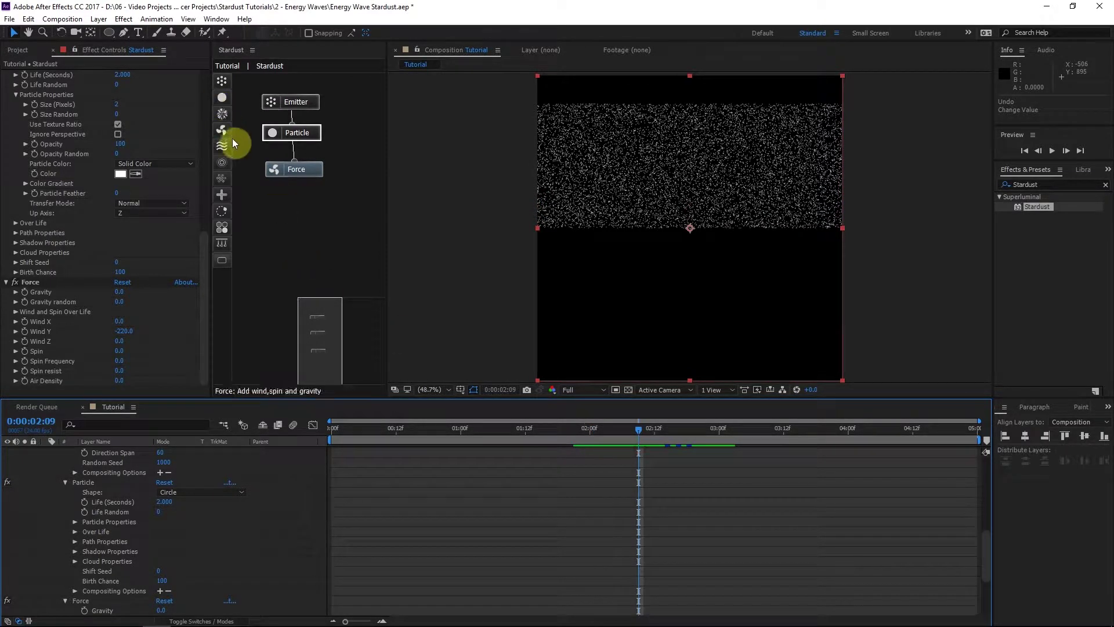
Insert a Turbulence node directly beneath Force in the Stardust graph.
{"action": "mouse_move", "coordinate": [226, 146]}
{"action": "left_mouse_down"}
{"action": "mouse_move", "coordinate": [281, 206]}
{"action": "mouse_move", "coordinate": [278, 238]}
{"action": "mouse_move", "coordinate": [309, 233]}
{"action": "mouse_move", "coordinate": [302, 223]}
{"action": "left_mouse_up"}
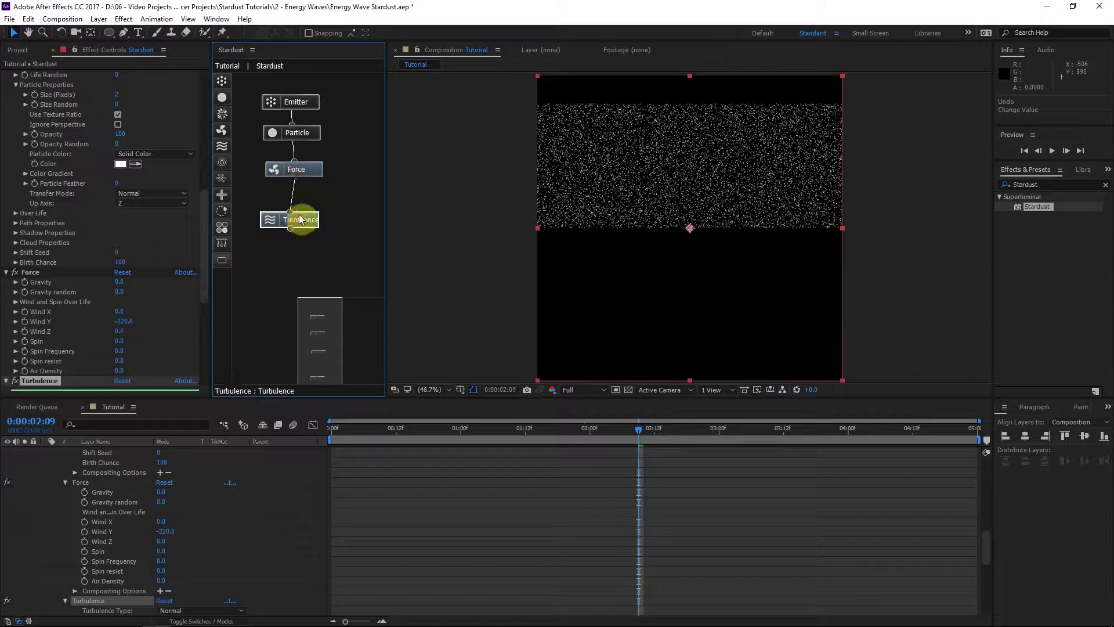
{"action": "left_click_drag", "start_coordinate": [299, 219], "coordinate": [302, 208]}
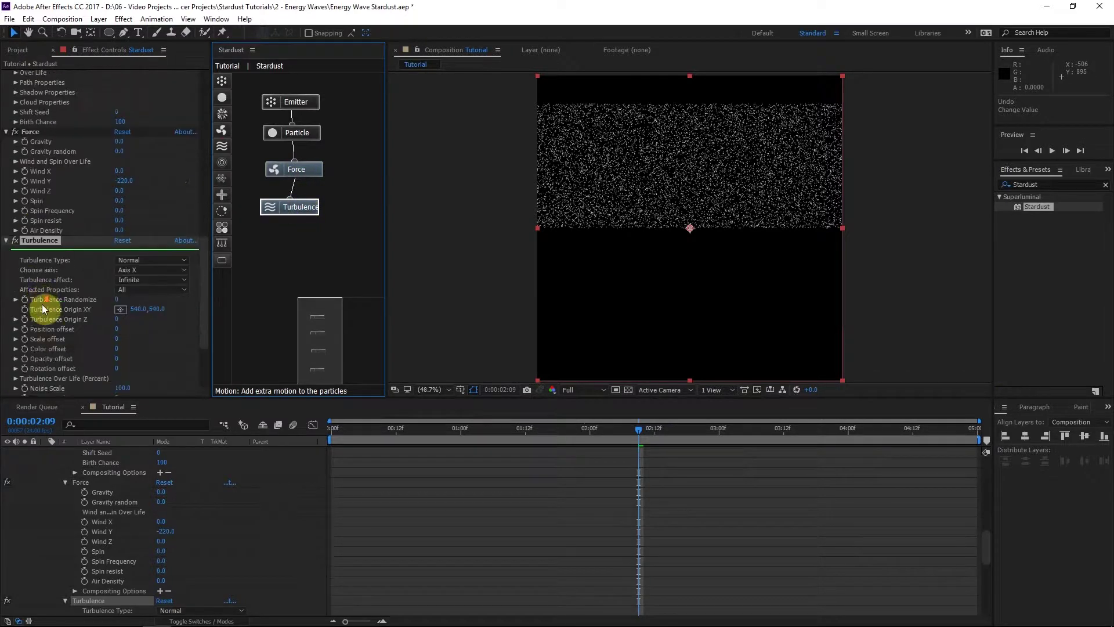
{"action": "scroll", "coordinate": [43, 309], "scroll_direction": "down", "scroll_amount": 3}
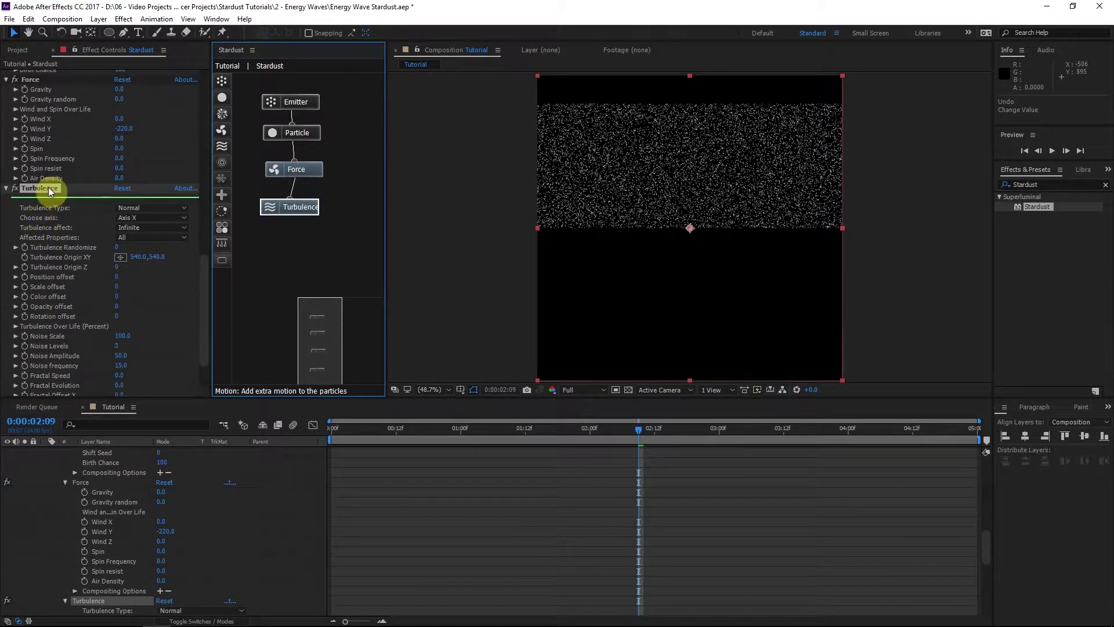
{"action": "left_click", "coordinate": [122, 276]}
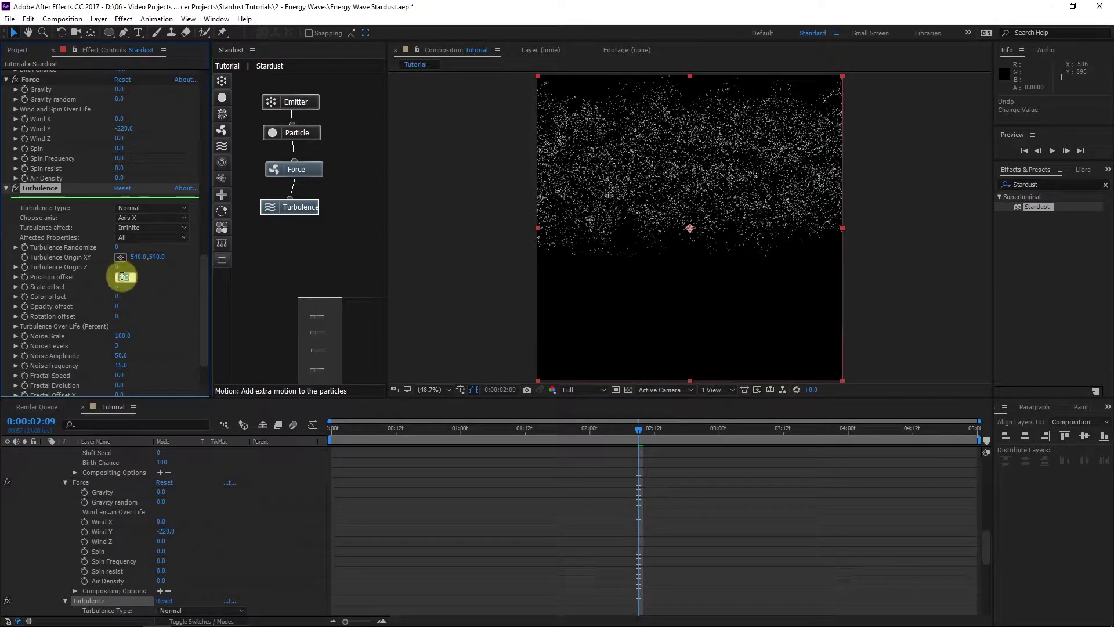
Set turbulence Position offset to 300 and start the Turbulence Over Life curve at zero.
{"action": "type", "text": "300"}
{"action": "key", "text": "Return"}
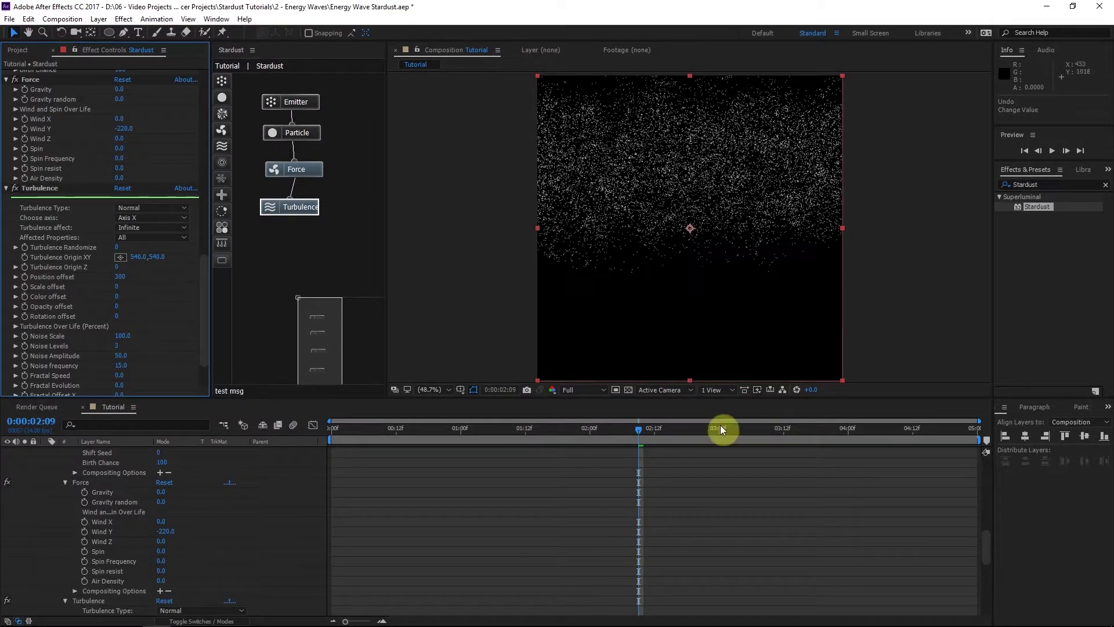
{"action": "left_click_drag", "start_coordinate": [656, 430], "coordinate": [714, 428]}
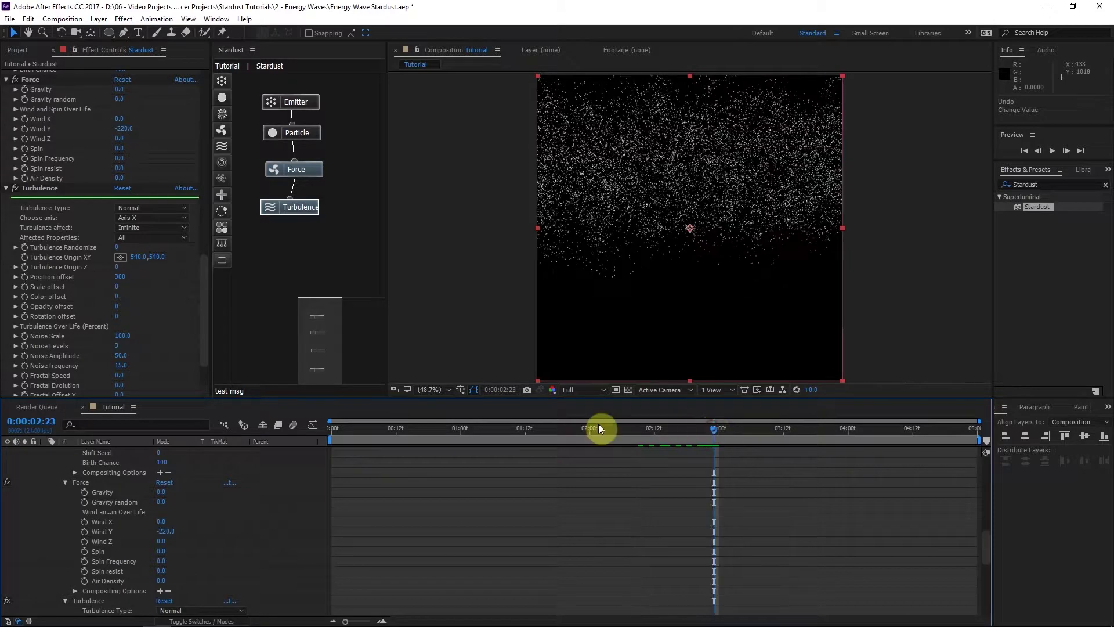
{"action": "left_click", "coordinate": [16, 326]}
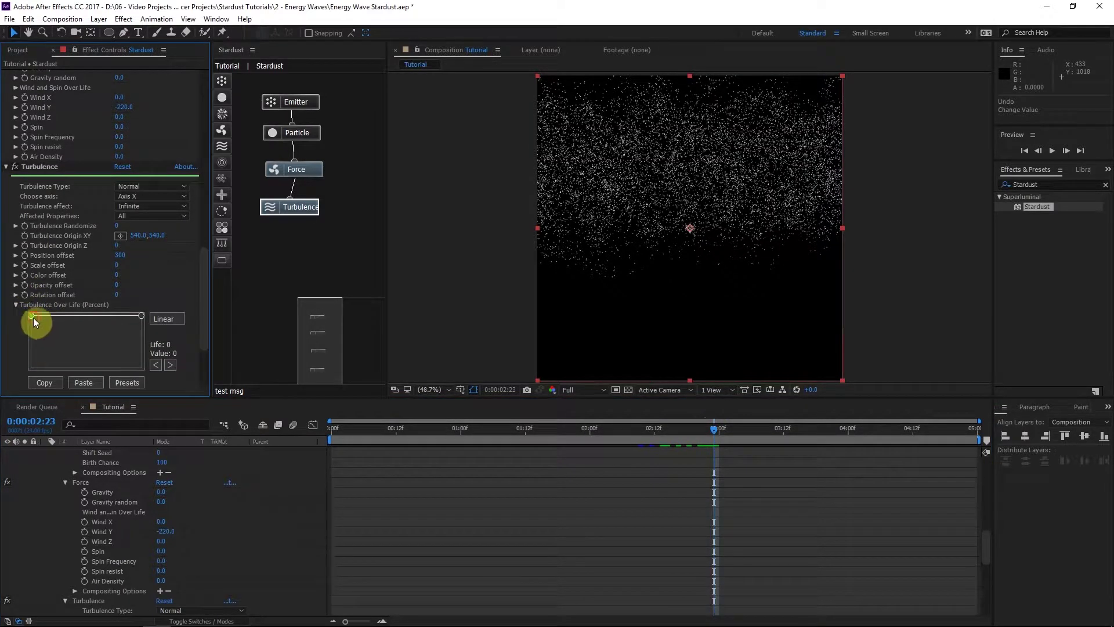
{"action": "mouse_move", "coordinate": [32, 316]}
{"action": "left_mouse_down"}
{"action": "mouse_move", "coordinate": [23, 387]}
{"action": "mouse_move", "coordinate": [29, 363]}
{"action": "left_mouse_up"}
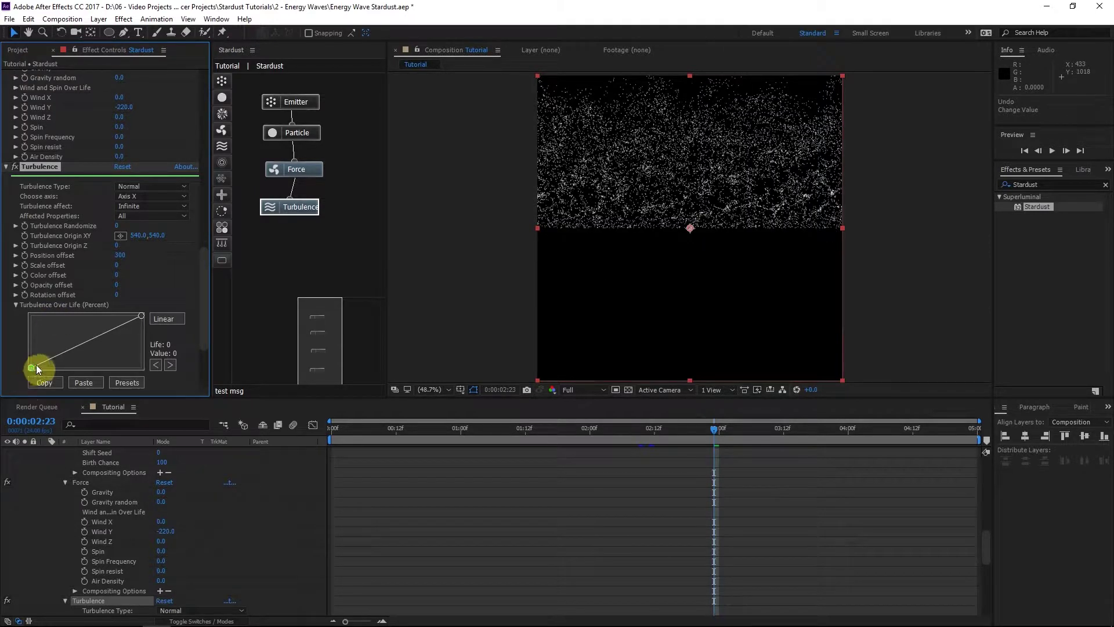
{"action": "left_click", "coordinate": [601, 439]}
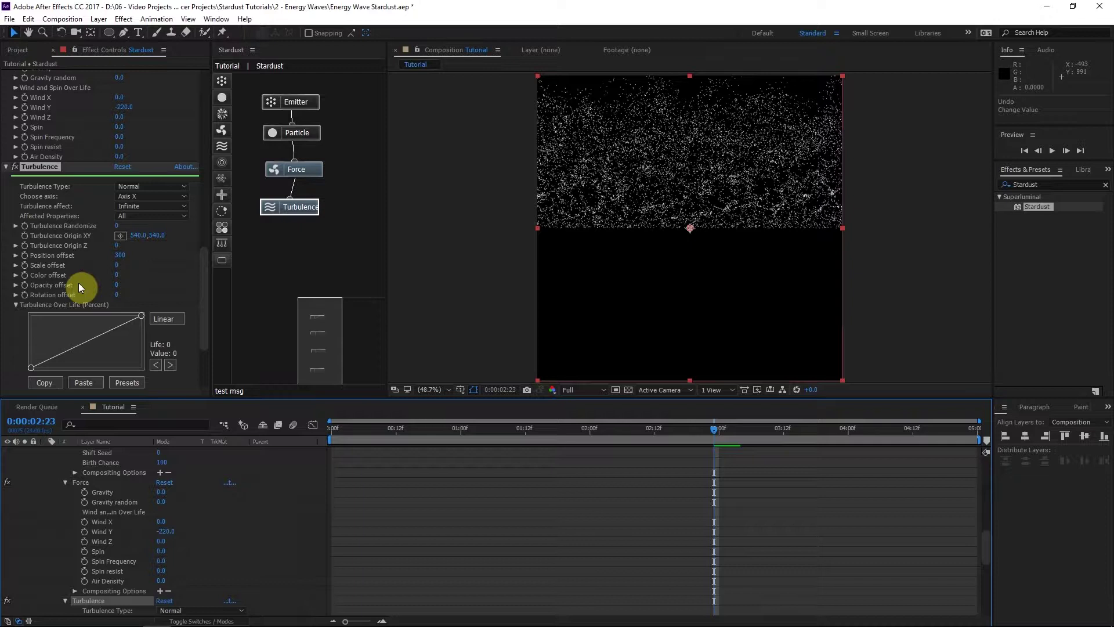
Raise emitter Particles Per Second to 80000 and check the result at full size.
{"action": "scroll", "coordinate": [100, 229], "scroll_direction": "up", "scroll_amount": 10}
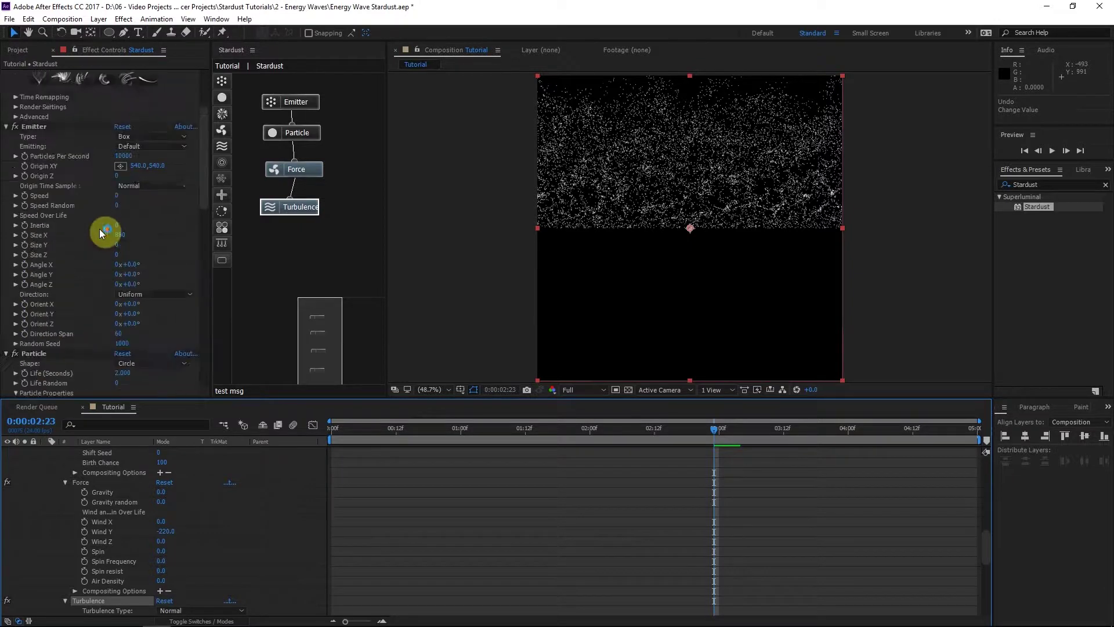
{"action": "scroll", "coordinate": [99, 229], "scroll_direction": "up", "scroll_amount": 2}
{"action": "left_click", "coordinate": [124, 188]}
{"action": "type", "text": "10000"}
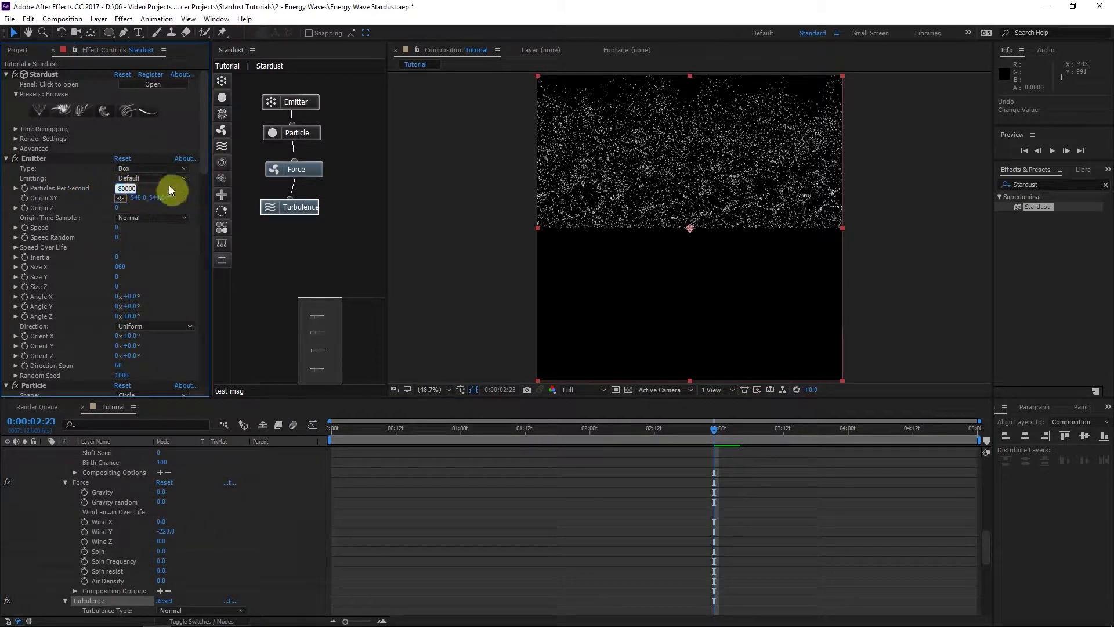
{"action": "key", "text": "Return"}
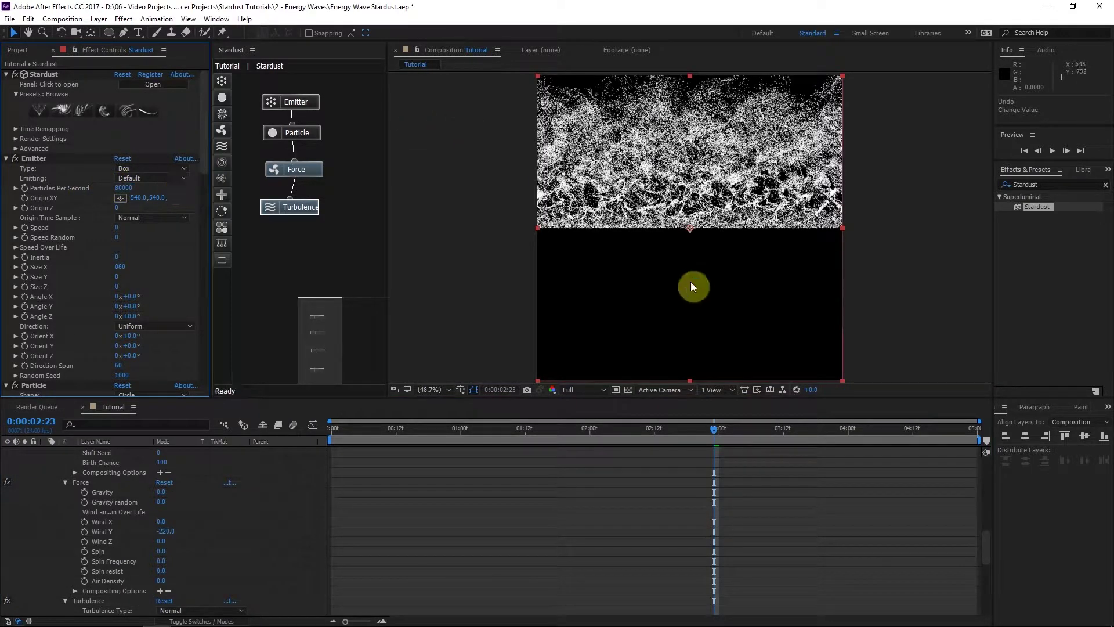
{"action": "key", "text": "slash"}
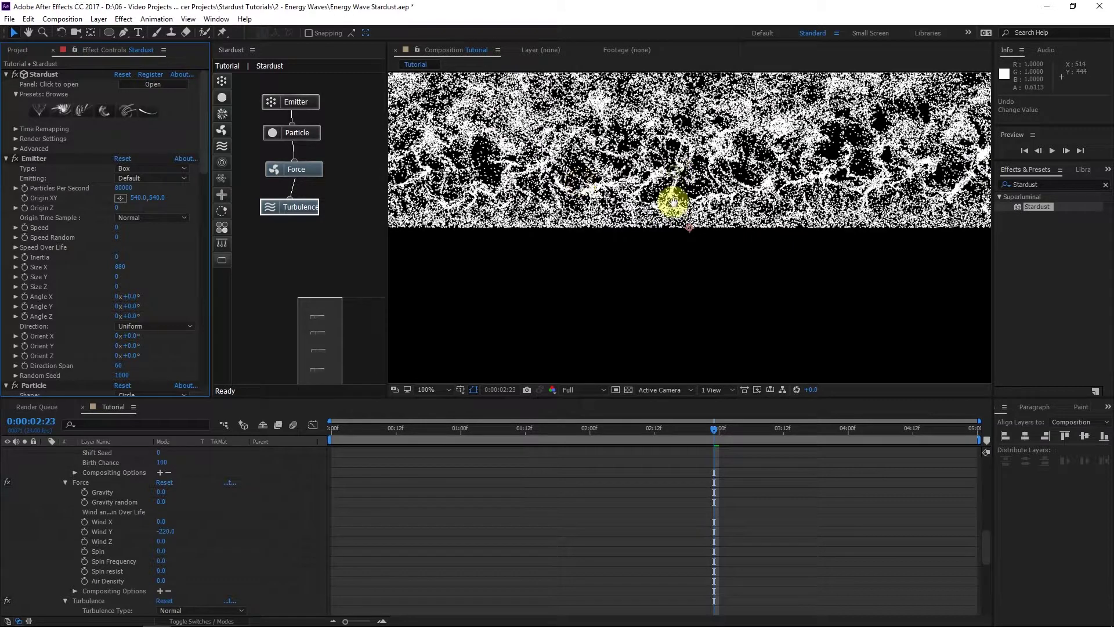
{"action": "left_click_drag", "start_coordinate": [673, 202], "coordinate": [667, 261]}
{"action": "key", "text": "comma"}
Set the turbulence Noise Scale to 220 and move to about three seconds.
{"action": "scroll", "coordinate": [51, 277], "scroll_direction": "down", "scroll_amount": 10}
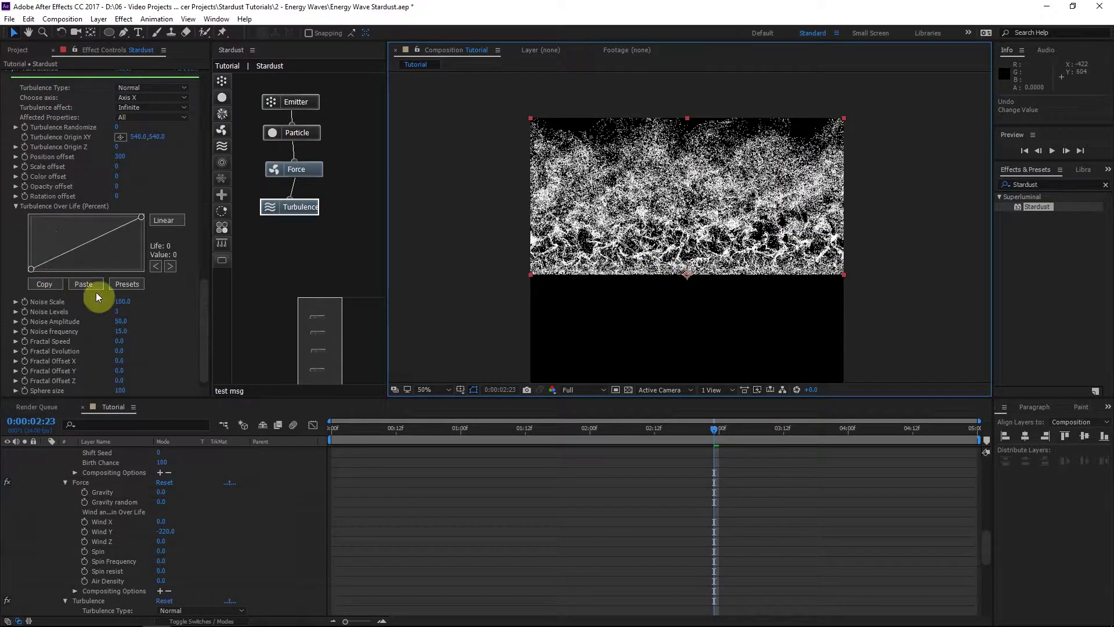
{"action": "left_click", "coordinate": [125, 301]}
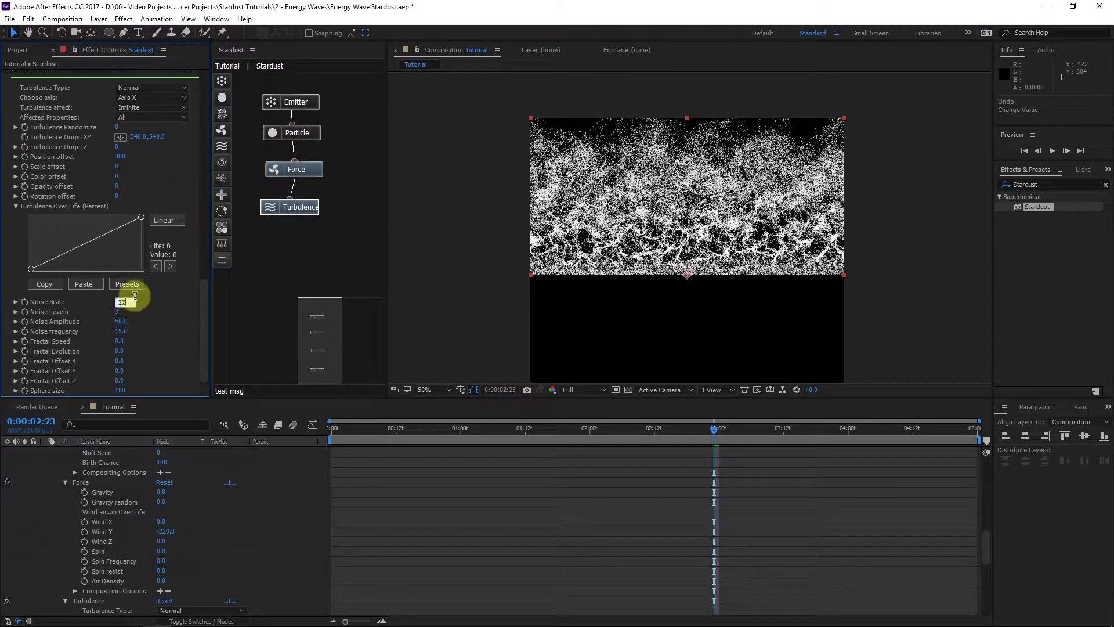
{"action": "type", "text": "220"}
{"action": "key", "text": "Return"}
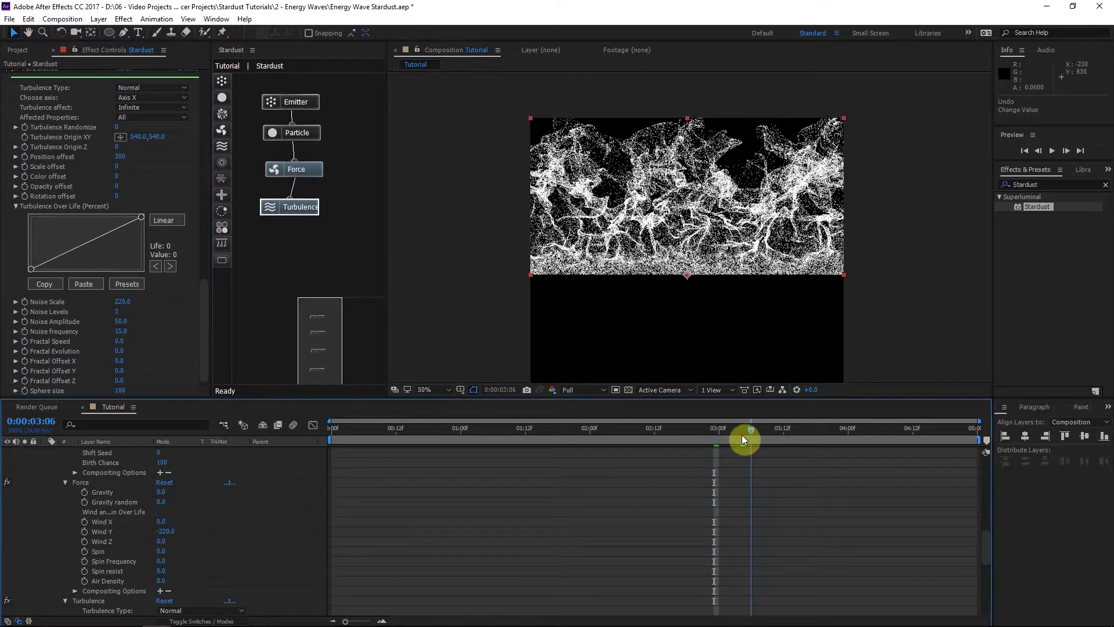
{"action": "left_click", "coordinate": [727, 438]}
{"action": "scroll", "coordinate": [51, 346], "scroll_direction": "down", "scroll_amount": 1}
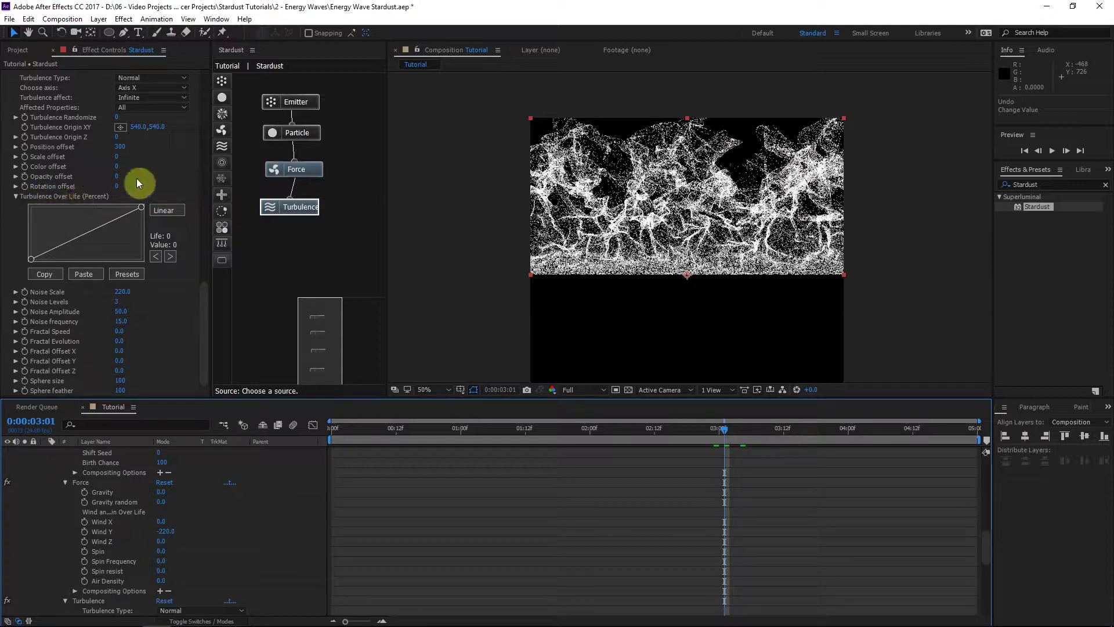
Reshape the Turbulence Over Life curve with its middle point at Life 16, Value 0.
{"action": "left_click", "coordinate": [165, 211]}
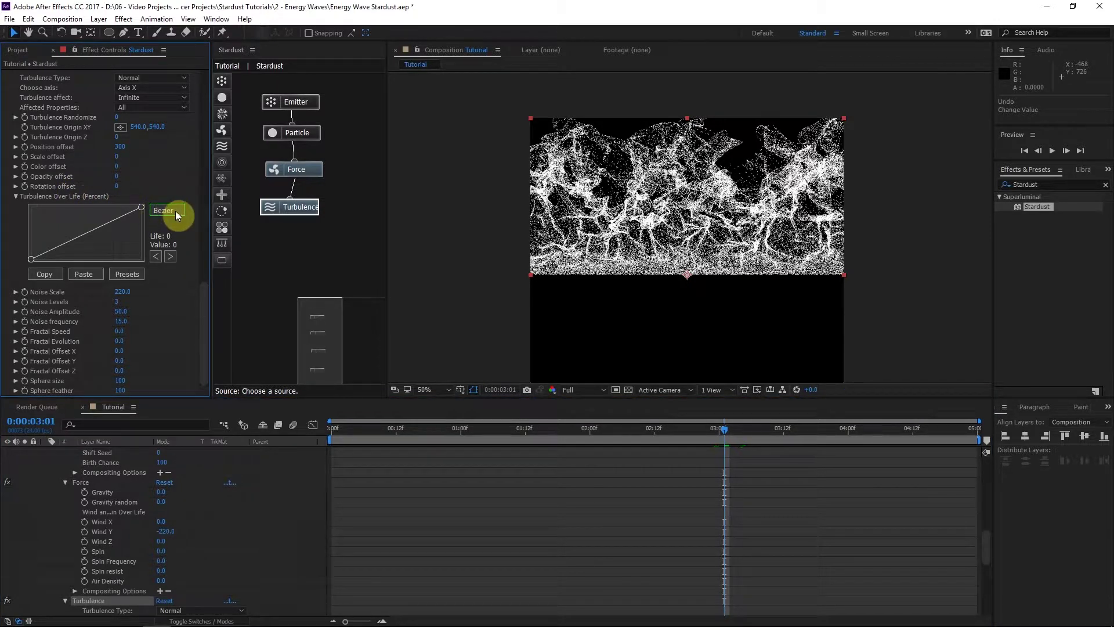
{"action": "mouse_move", "coordinate": [56, 249]}
{"action": "left_mouse_down"}
{"action": "mouse_move", "coordinate": [107, 231]}
{"action": "mouse_move", "coordinate": [144, 258]}
{"action": "mouse_move", "coordinate": [90, 217]}
{"action": "mouse_move", "coordinate": [105, 233]}
{"action": "mouse_move", "coordinate": [72, 259]}
{"action": "mouse_move", "coordinate": [95, 247]}
{"action": "left_mouse_up"}
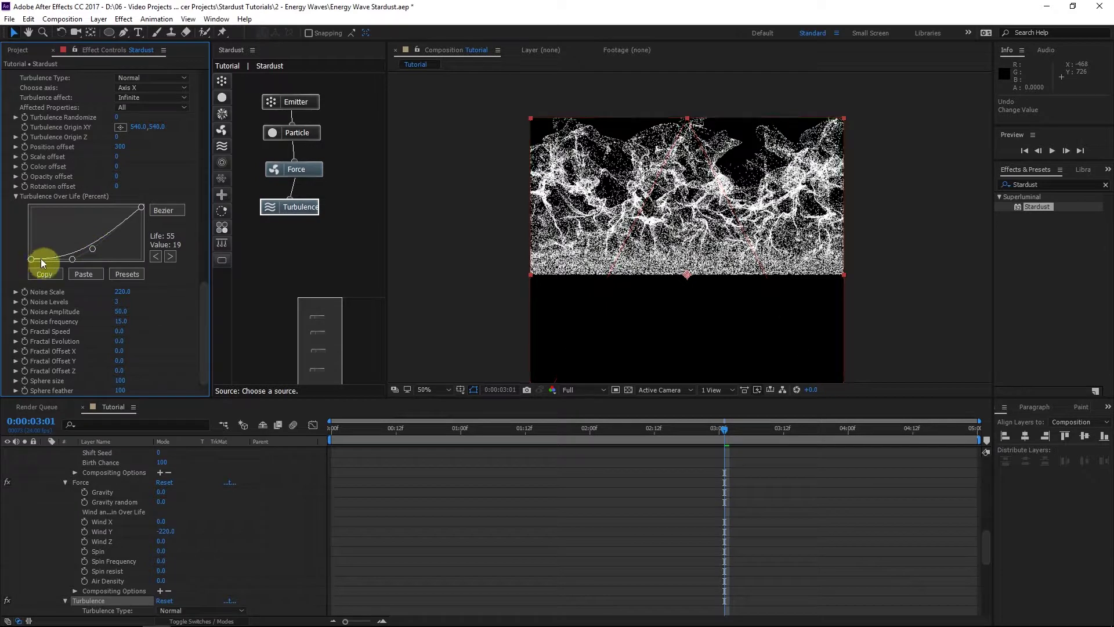
{"action": "mouse_move", "coordinate": [93, 249]}
{"action": "left_mouse_down"}
{"action": "mouse_move", "coordinate": [113, 223]}
{"action": "mouse_move", "coordinate": [92, 253]}
{"action": "mouse_move", "coordinate": [61, 259]}
{"action": "left_mouse_up"}
{"action": "left_click", "coordinate": [85, 257]}
{"action": "left_click", "coordinate": [92, 253]}
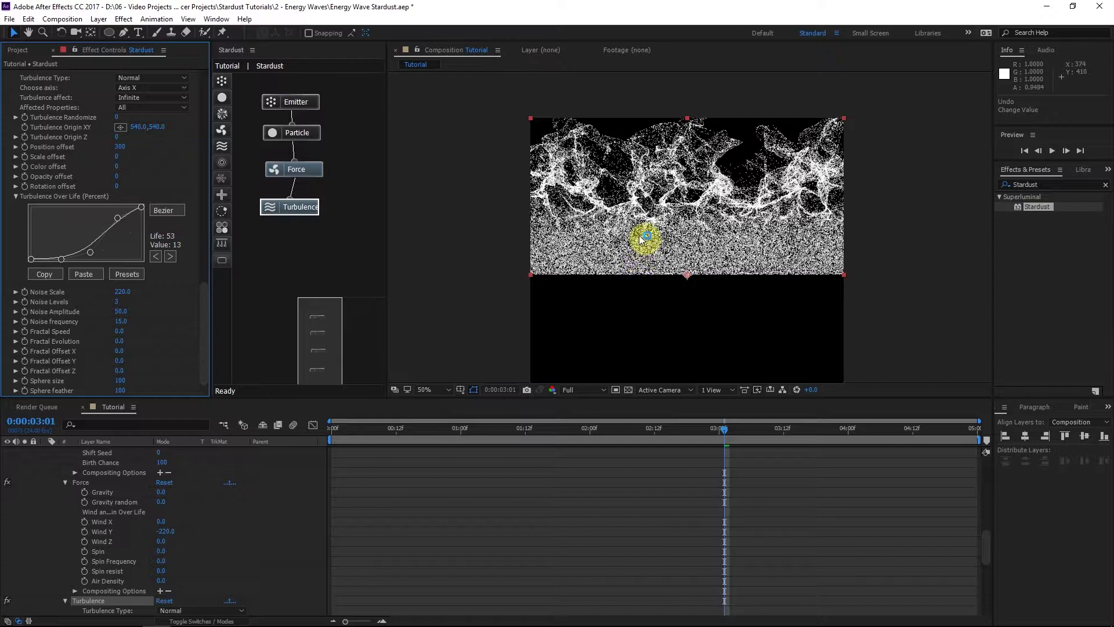
{"action": "left_click_drag", "start_coordinate": [725, 434], "coordinate": [725, 434]}
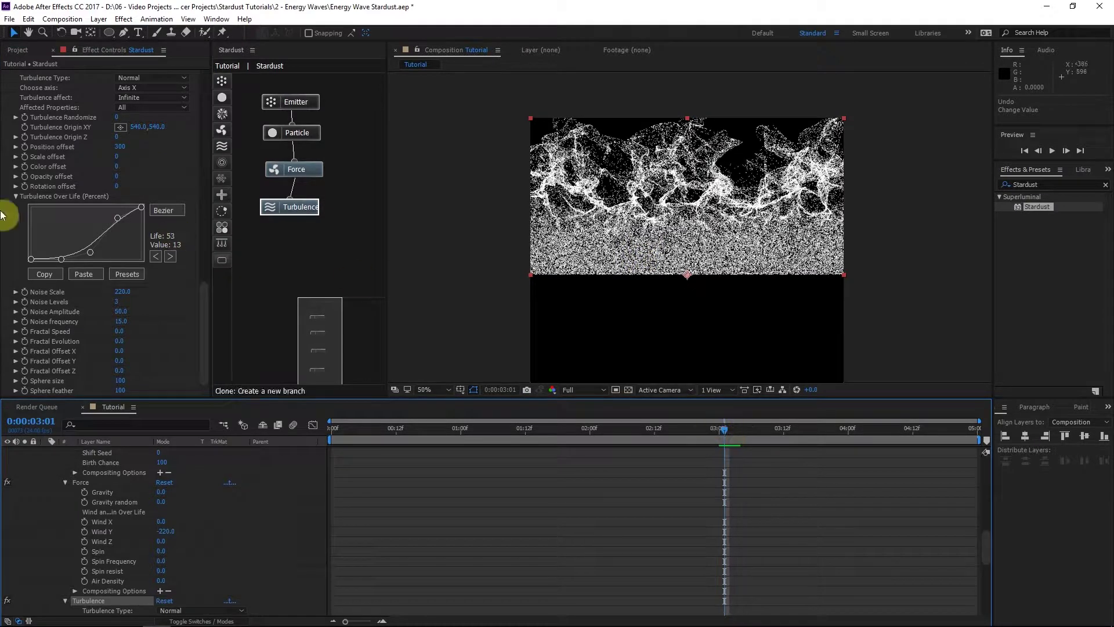
{"action": "left_click_drag", "start_coordinate": [90, 252], "coordinate": [50, 258]}
Scrub around three seconds to check the eased-in turbulence.
{"action": "left_click", "coordinate": [762, 432]}
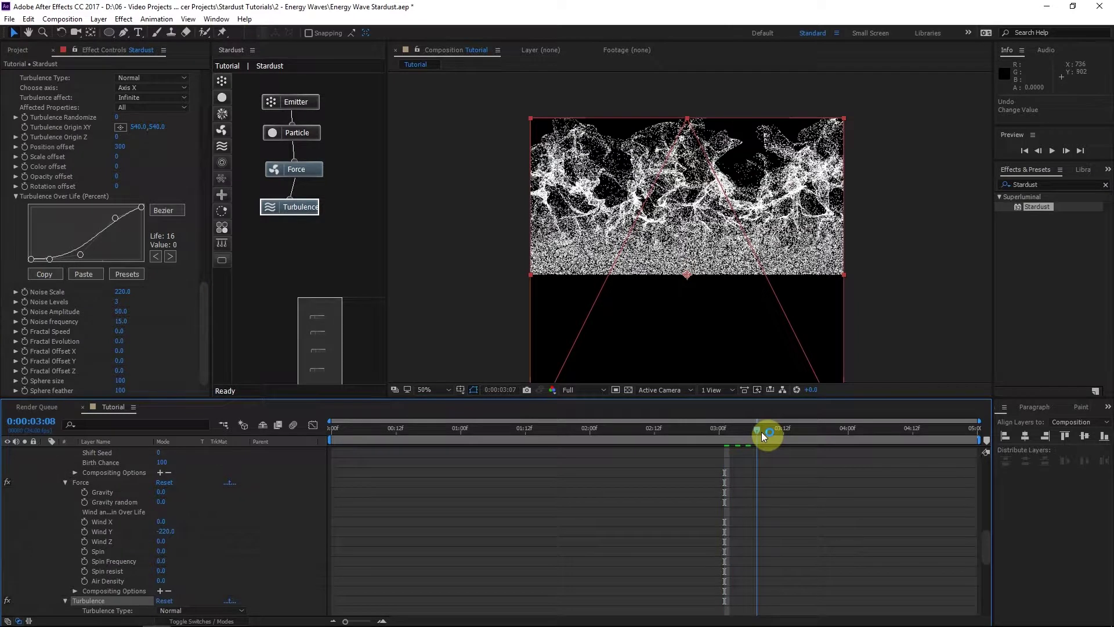
{"action": "left_click", "coordinate": [757, 433]}
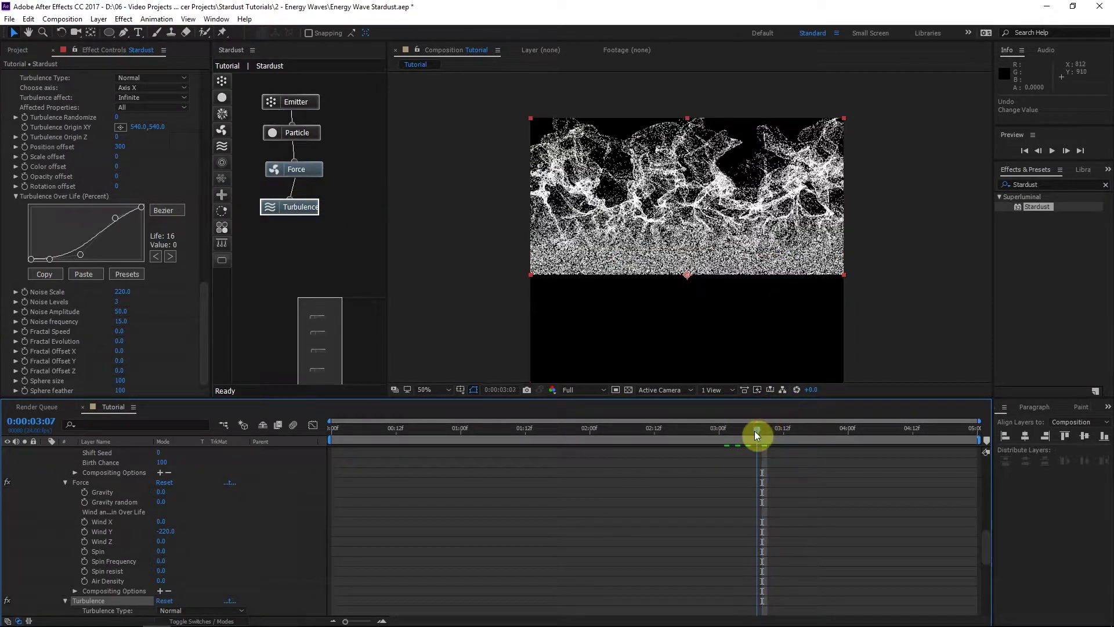
{"action": "left_click_drag", "start_coordinate": [754, 431], "coordinate": [736, 436]}
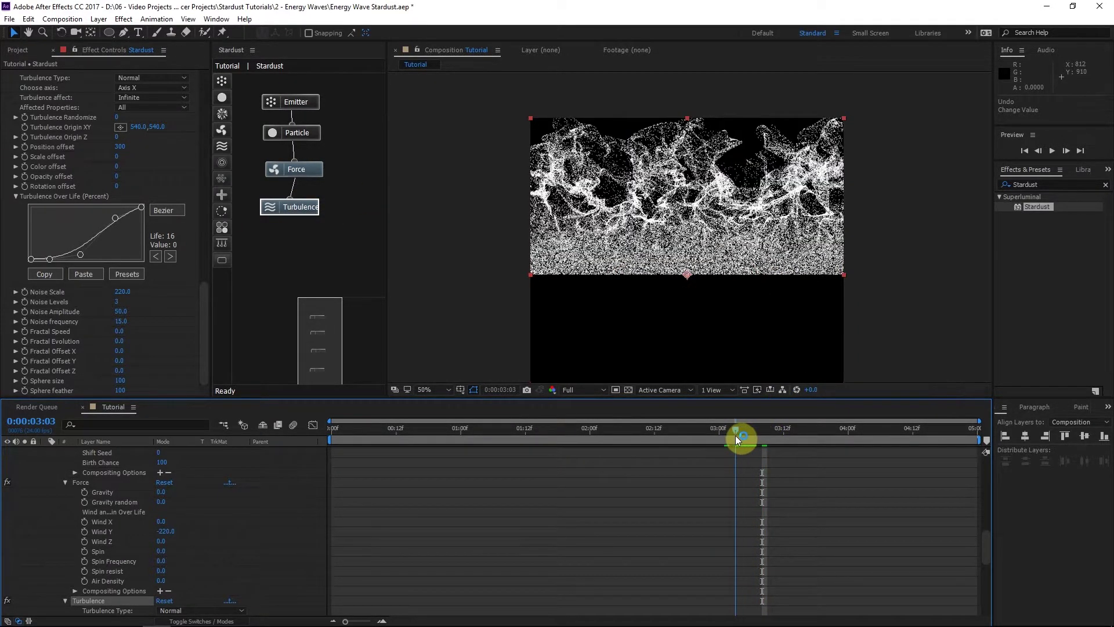
{"action": "left_click", "coordinate": [298, 207]}
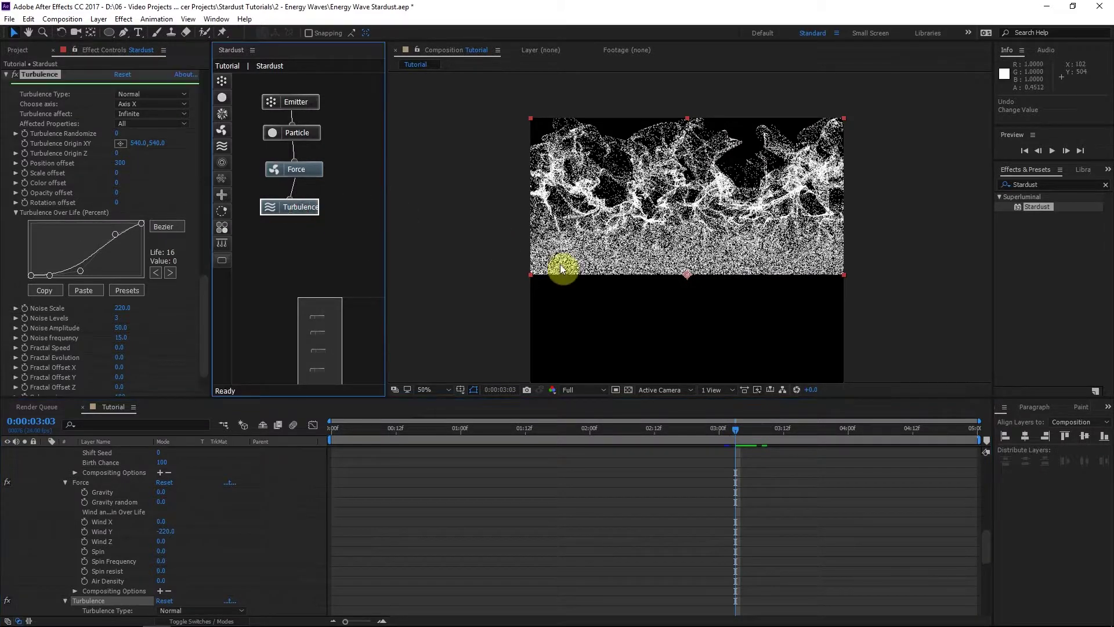
{"action": "left_click_drag", "start_coordinate": [736, 433], "coordinate": [750, 437]}
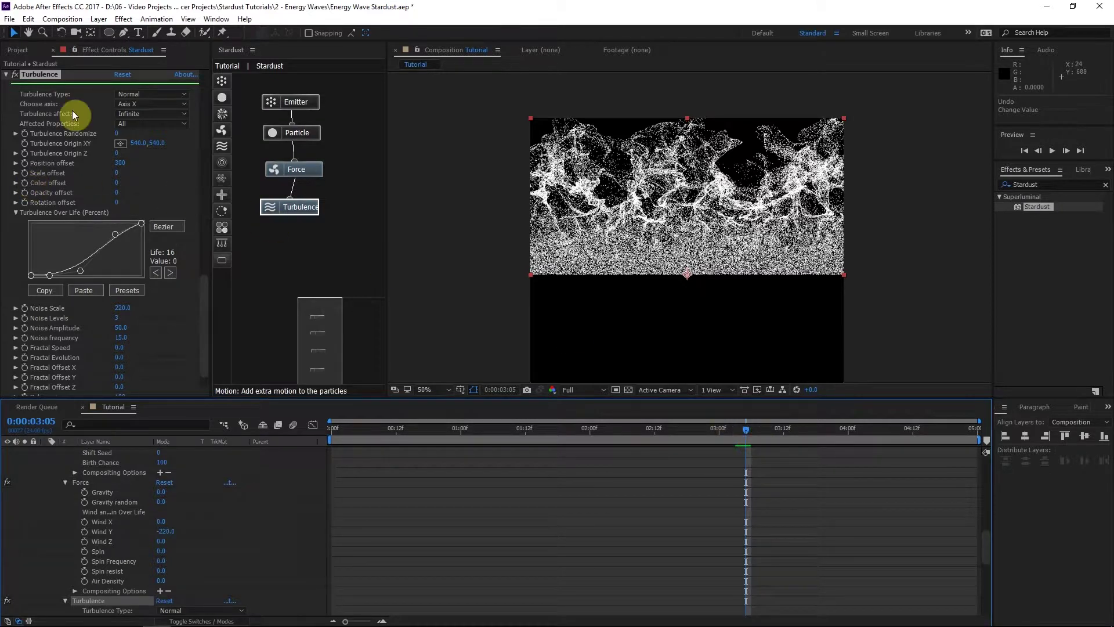
Adjust Stardust's Fractal Offset Y value to shift the turbulence noise.
{"action": "scroll", "coordinate": [72, 110], "scroll_direction": "down", "scroll_amount": 1}
{"action": "scroll", "coordinate": [71, 137], "scroll_direction": "up", "scroll_amount": 1}
{"action": "scroll", "coordinate": [57, 166], "scroll_direction": "down", "scroll_amount": 1}
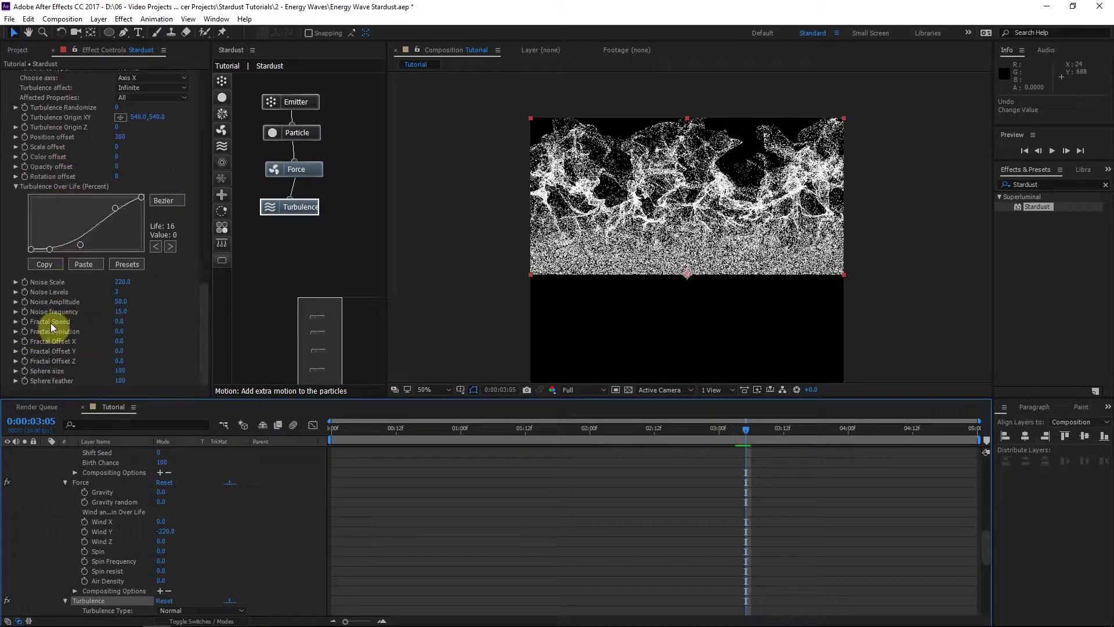
{"action": "left_click", "coordinate": [118, 352]}
{"action": "left_click_drag", "start_coordinate": [118, 352], "coordinate": [154, 348]}
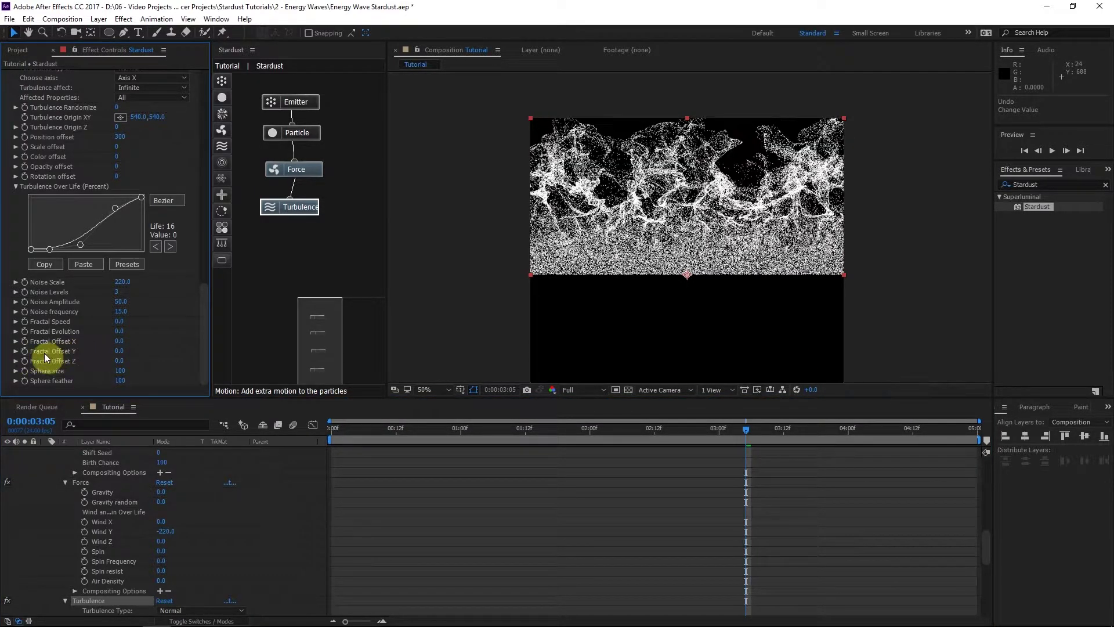
Drive Fractal Offset Y with the expression time*10 and scrub to preview the drift.
{"action": "left_click", "coordinate": [25, 351]}
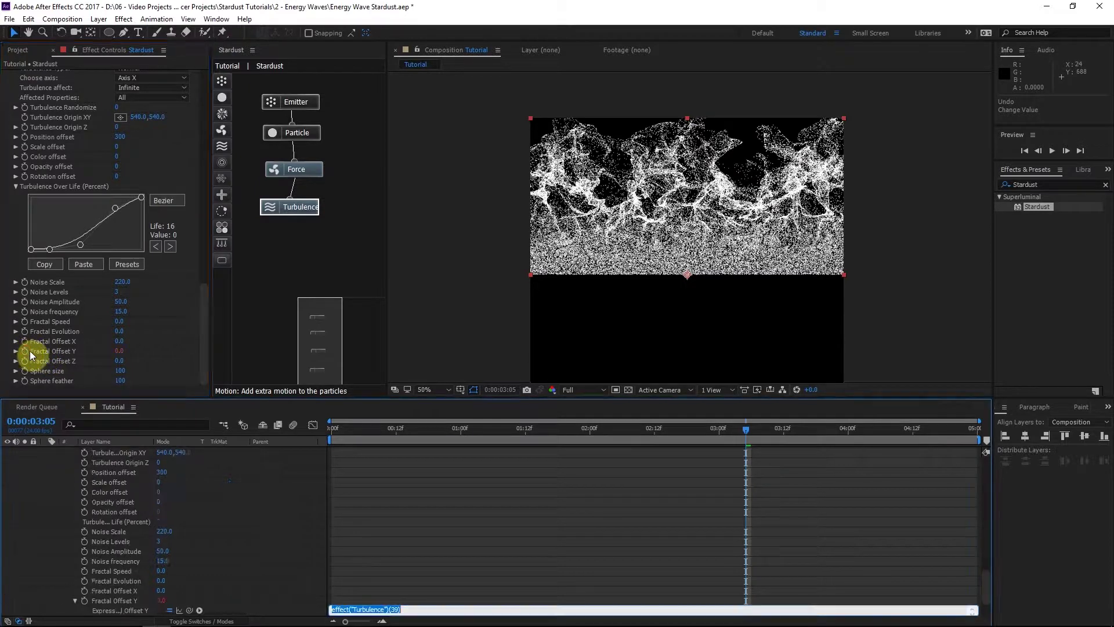
{"action": "type", "text": "time*"}
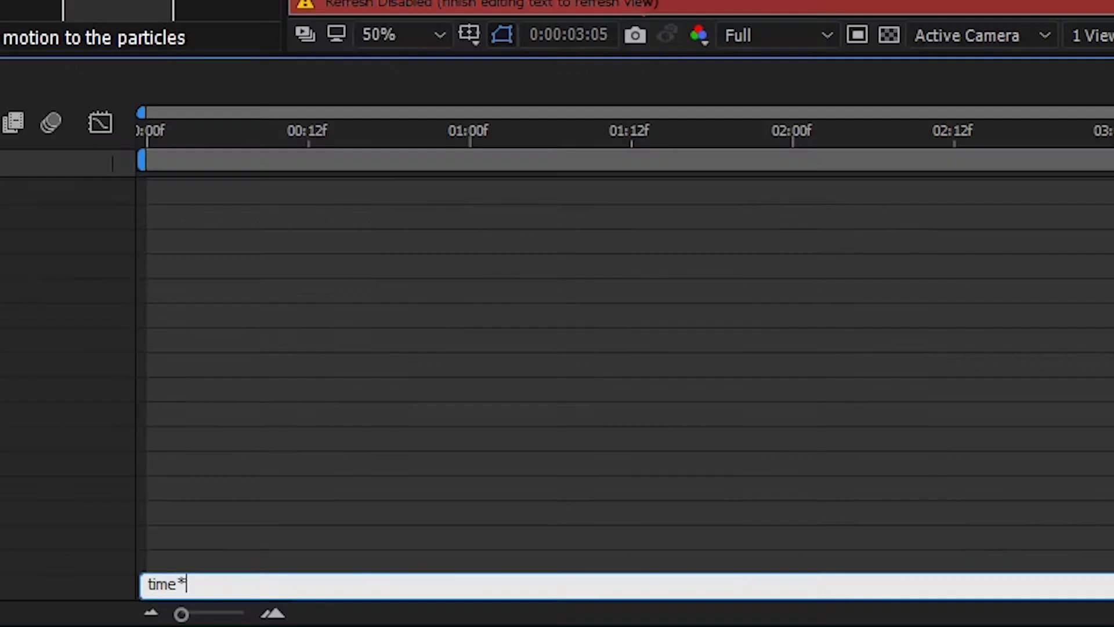
{"action": "type", "text": "1"}
{"action": "type", "text": "0"}
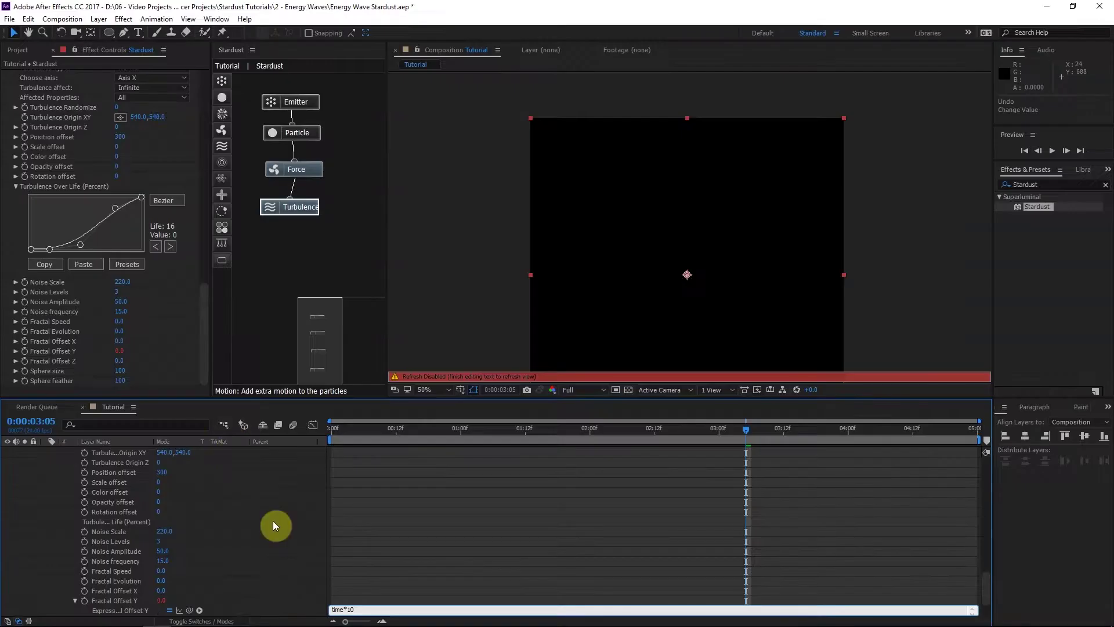
{"action": "left_click", "coordinate": [274, 521]}
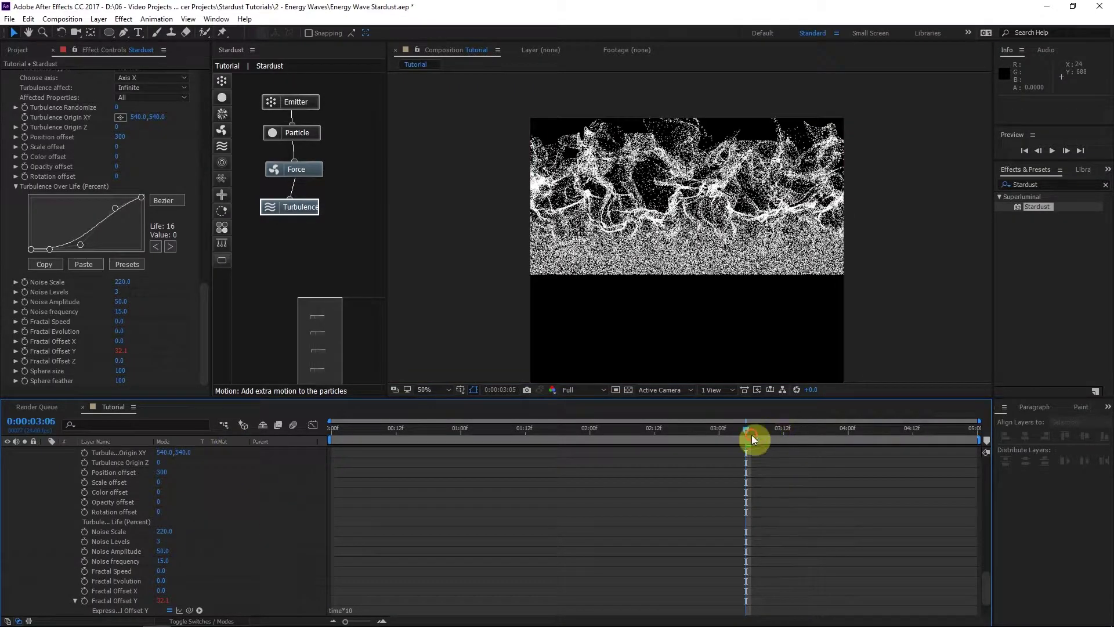
{"action": "left_click_drag", "start_coordinate": [751, 434], "coordinate": [787, 433]}
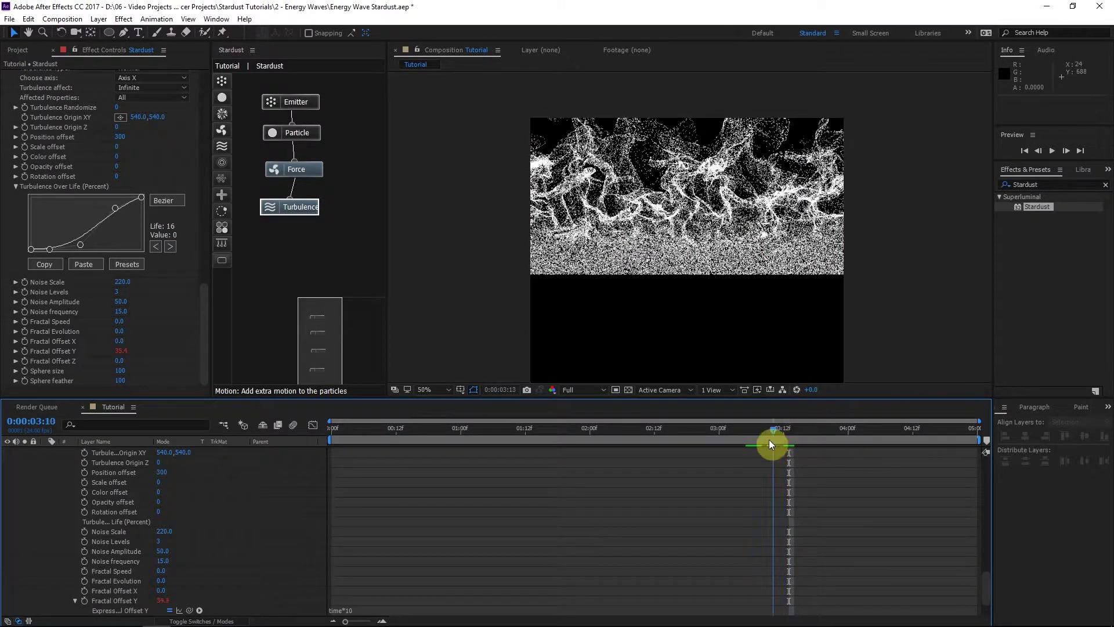
{"action": "mouse_move", "coordinate": [787, 434]}
{"action": "left_mouse_down"}
{"action": "mouse_move", "coordinate": [743, 453]}
{"action": "mouse_move", "coordinate": [677, 457]}
{"action": "mouse_move", "coordinate": [776, 453]}
{"action": "left_mouse_up"}
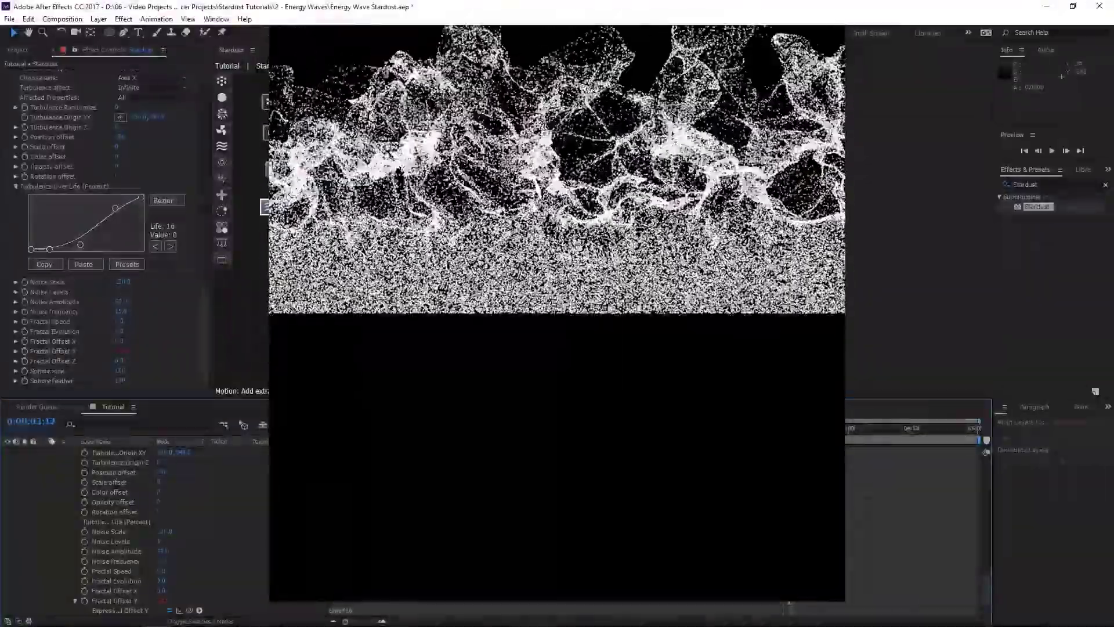
Realign the Force and Turbulence nodes into a straight column beneath the Particle node.
{"action": "left_click", "coordinate": [309, 207]}
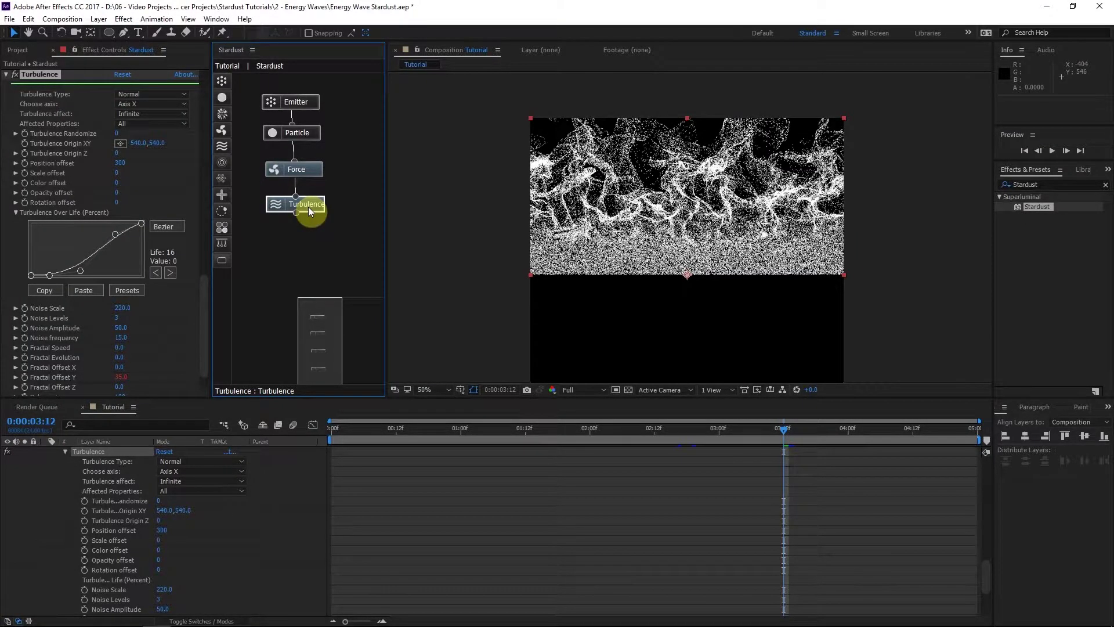
{"action": "left_click", "coordinate": [296, 129]}
{"action": "left_click_drag", "start_coordinate": [294, 169], "coordinate": [294, 165]}
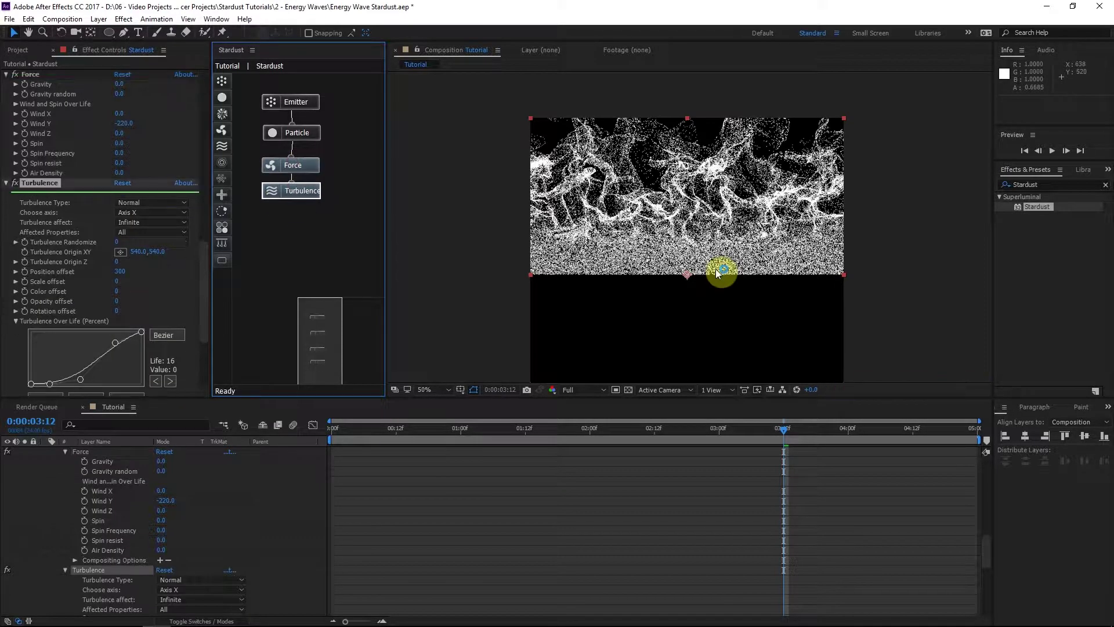
{"action": "left_click_drag", "start_coordinate": [739, 296], "coordinate": [742, 266]}
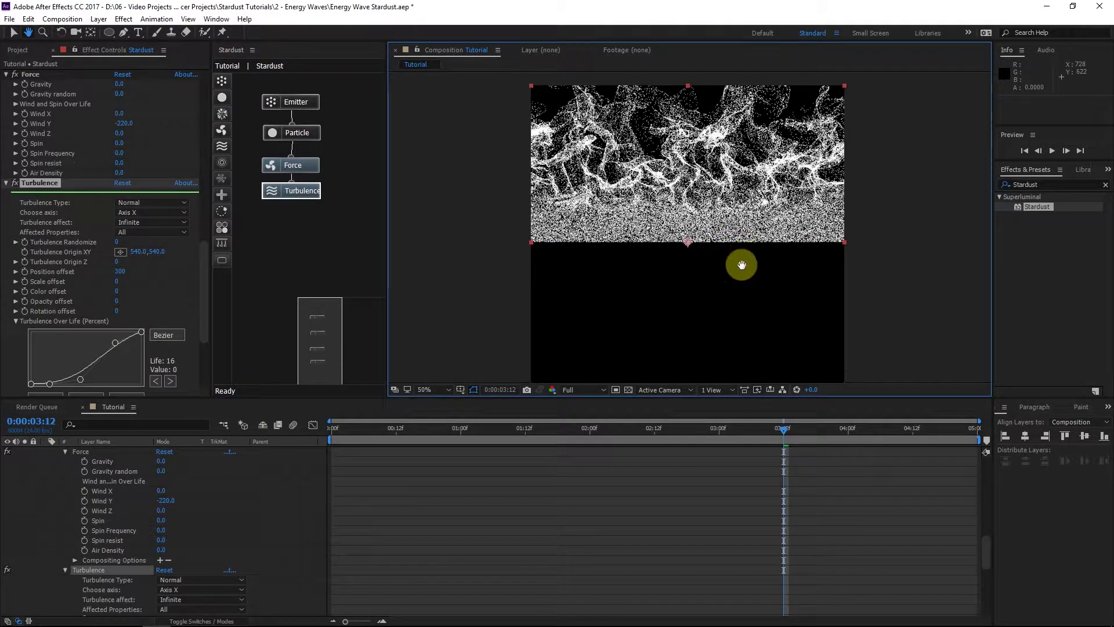
{"action": "key", "text": "v"}
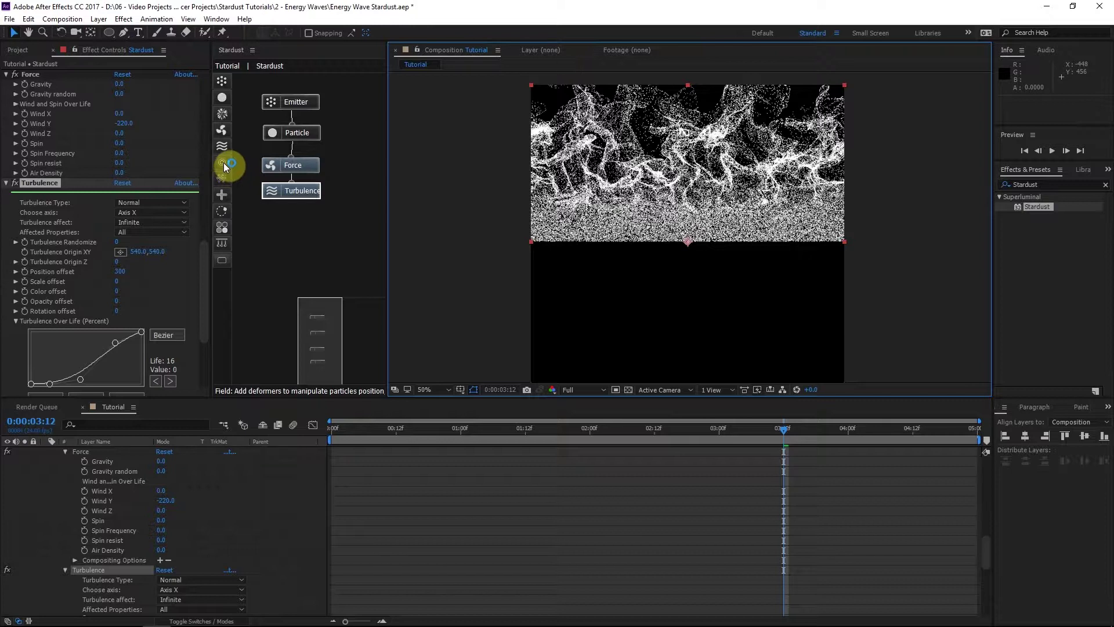
Place a Sphere Field node centred at 540,540 below Turbulence and show its settings.
{"action": "left_click_drag", "start_coordinate": [224, 162], "coordinate": [271, 221]}
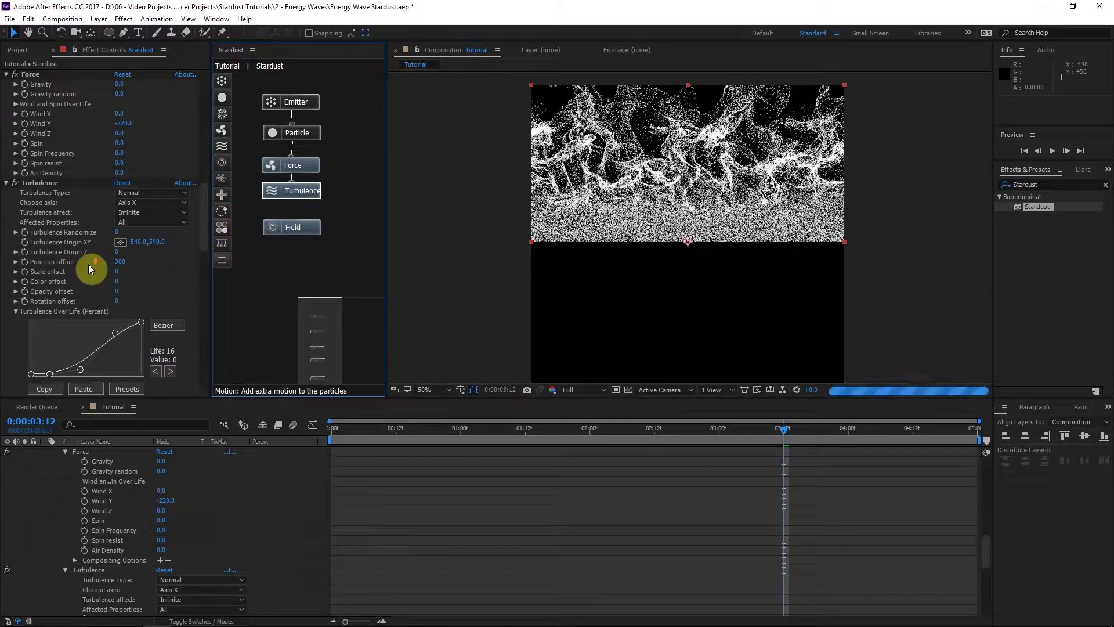
{"action": "scroll", "coordinate": [88, 264], "scroll_direction": "down", "scroll_amount": 5}
{"action": "scroll", "coordinate": [88, 267], "scroll_direction": "down", "scroll_amount": 2}
{"action": "scroll", "coordinate": [89, 267], "scroll_direction": "down", "scroll_amount": 2}
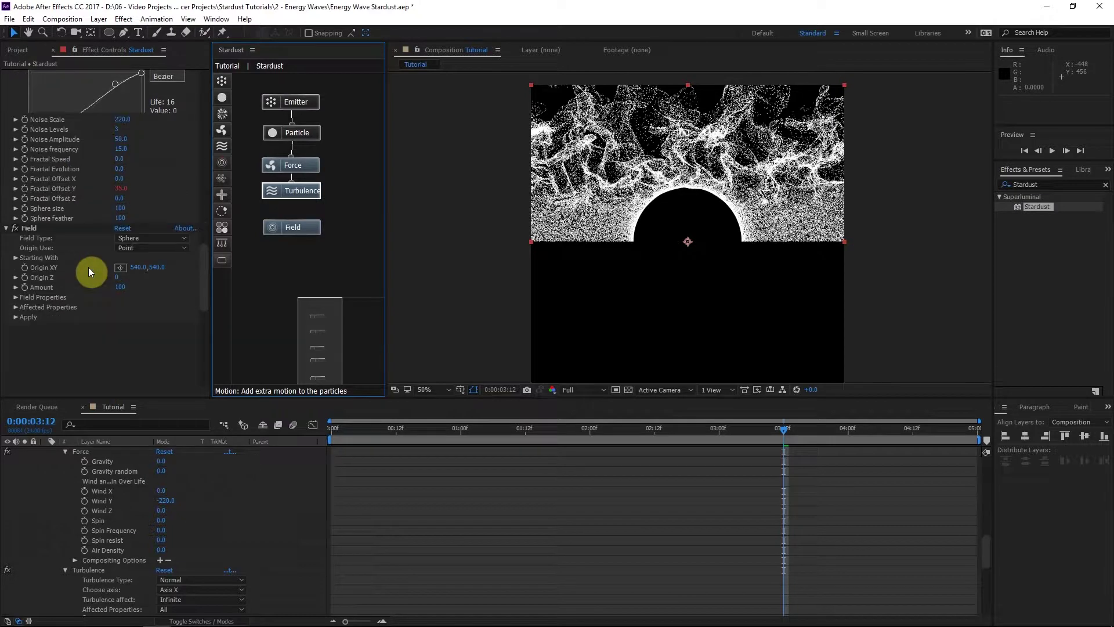
{"action": "left_click", "coordinate": [294, 225]}
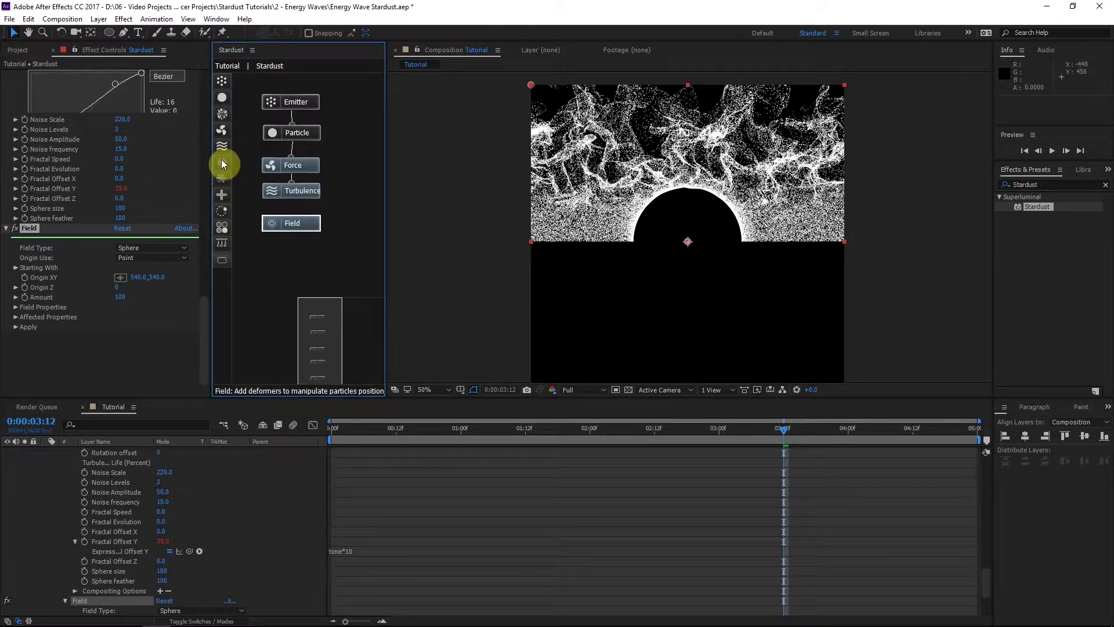
{"action": "left_click_drag", "start_coordinate": [223, 164], "coordinate": [298, 234]}
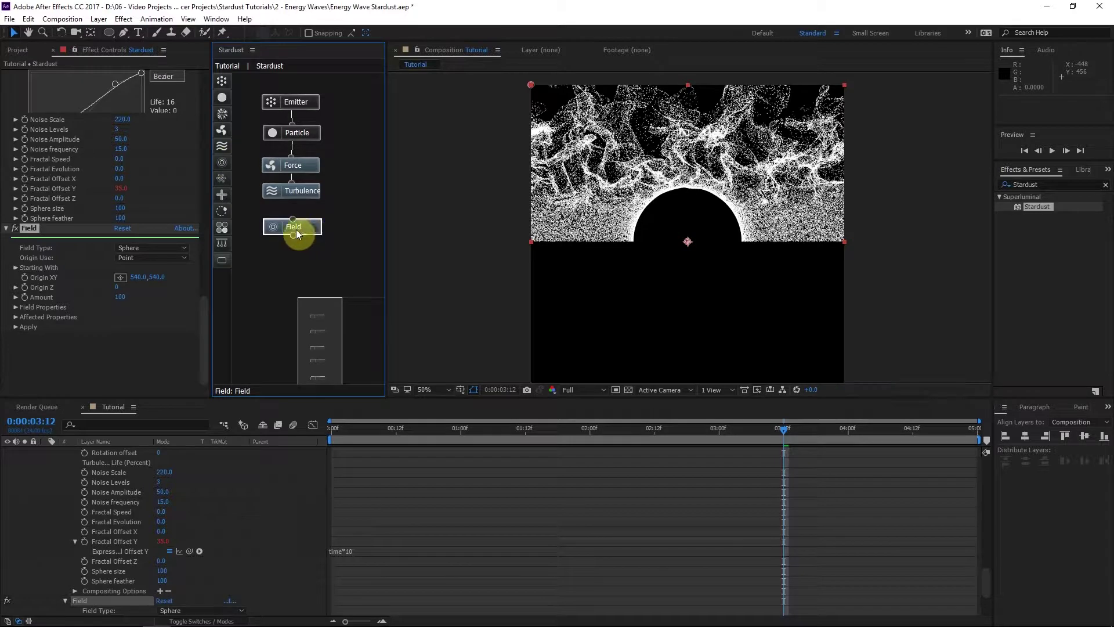
{"action": "left_click", "coordinate": [91, 250]}
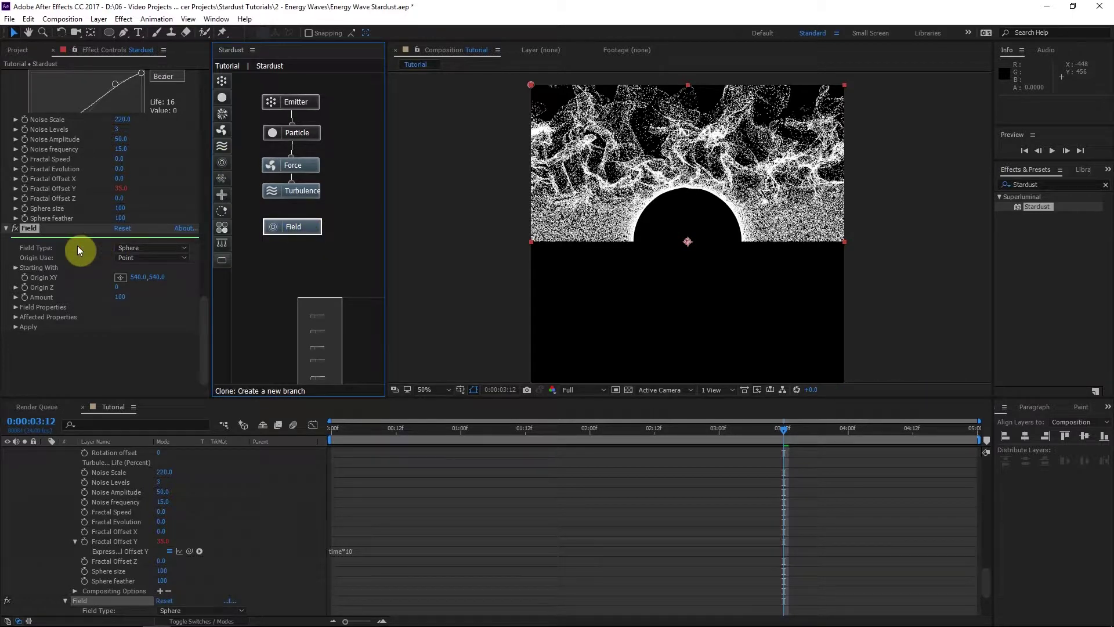
Switch the Field type to Bend around Axis Y with Bend Amount around 30.
{"action": "left_click", "coordinate": [147, 249]}
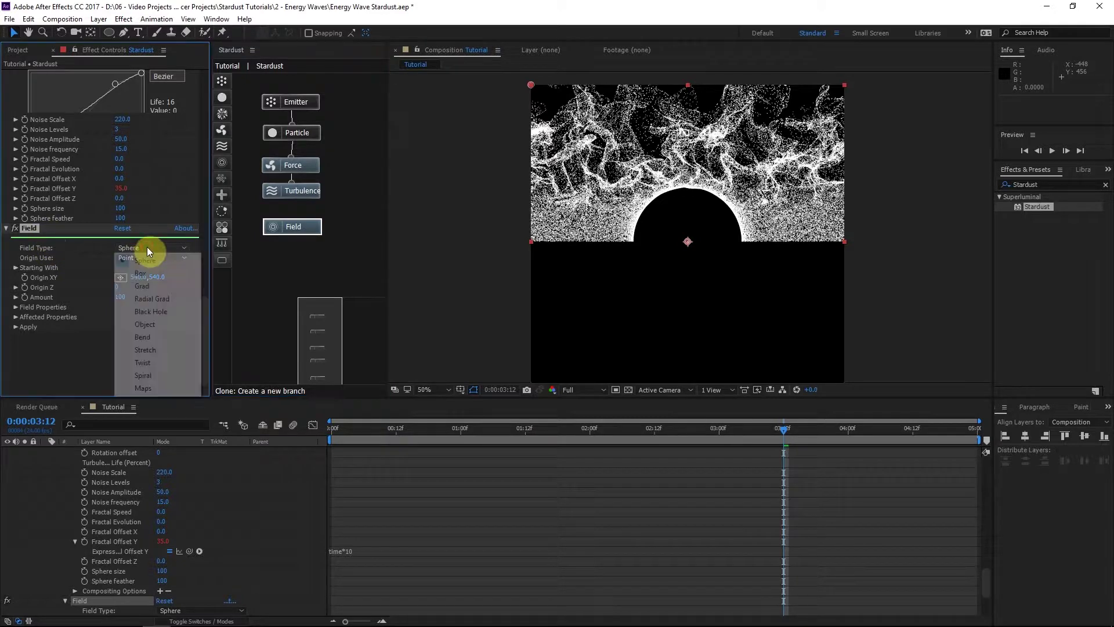
{"action": "left_click", "coordinate": [152, 339]}
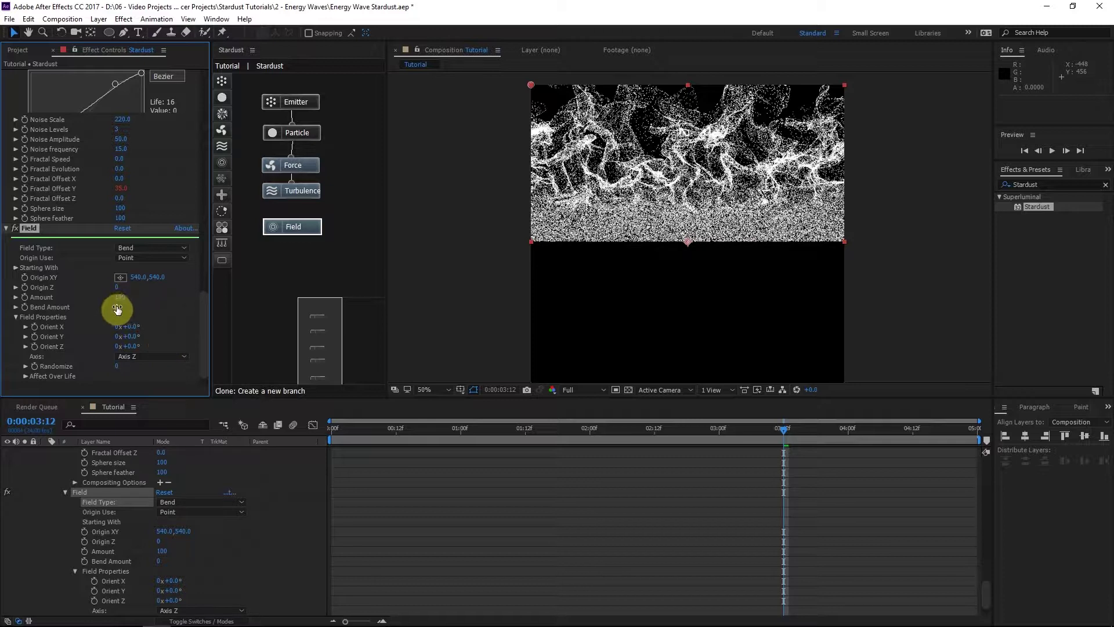
{"action": "left_click_drag", "start_coordinate": [118, 306], "coordinate": [129, 308]}
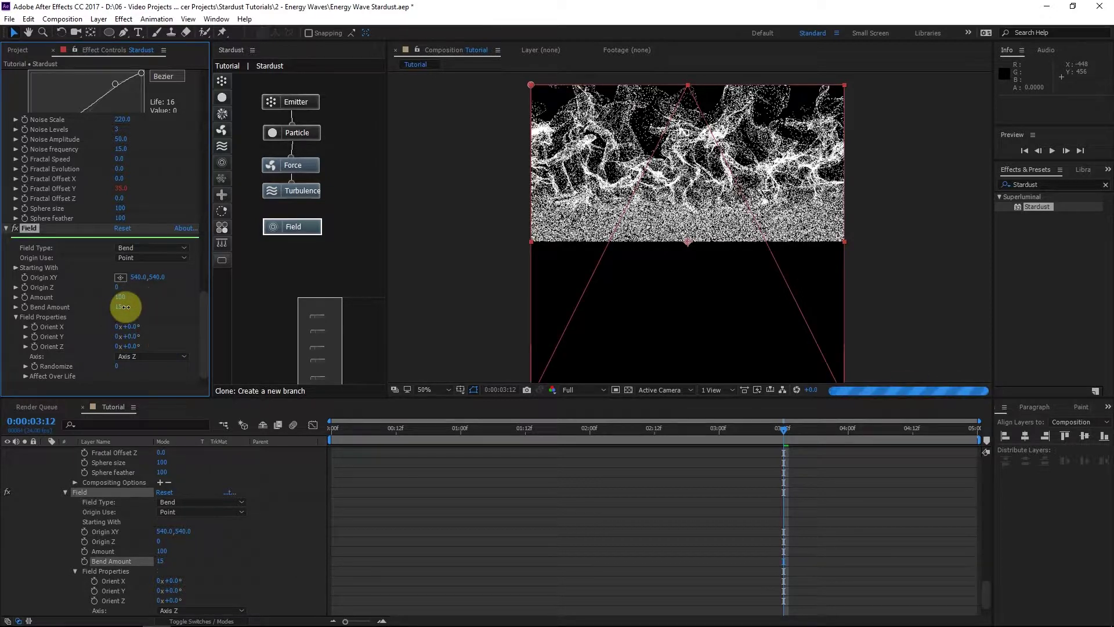
{"action": "left_click_drag", "start_coordinate": [128, 308], "coordinate": [132, 313]}
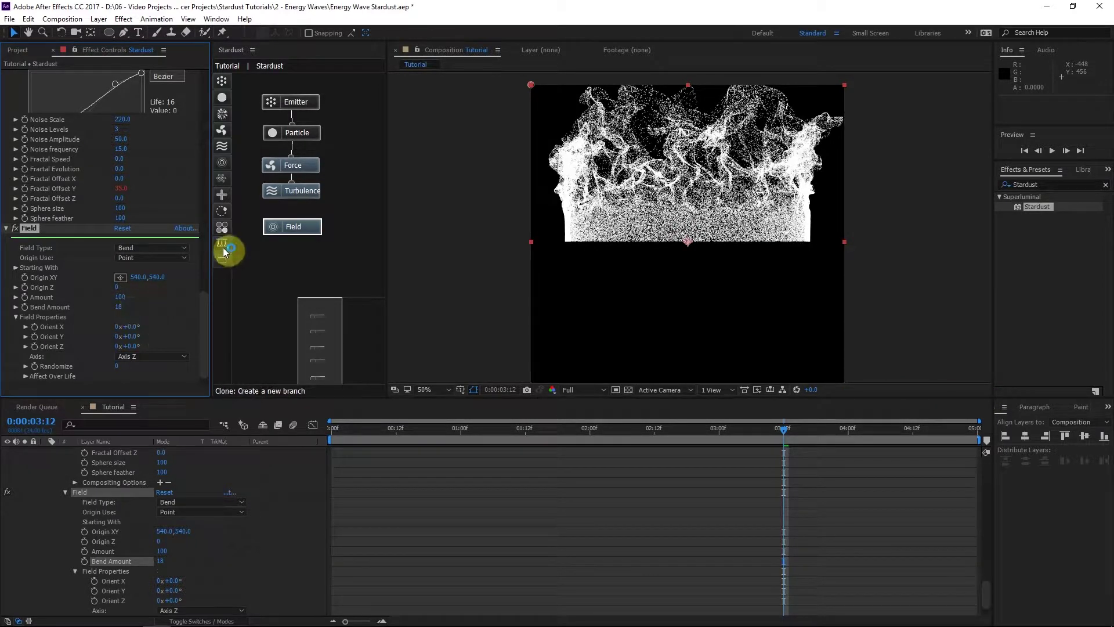
{"action": "left_click_drag", "start_coordinate": [116, 308], "coordinate": [124, 306]}
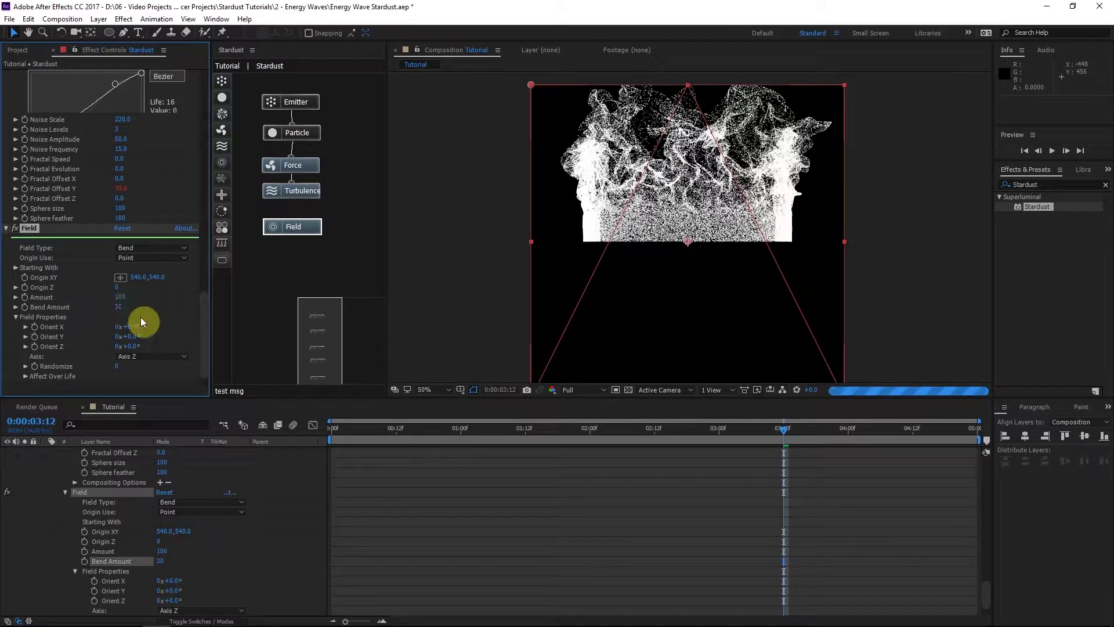
{"action": "left_click", "coordinate": [141, 357]}
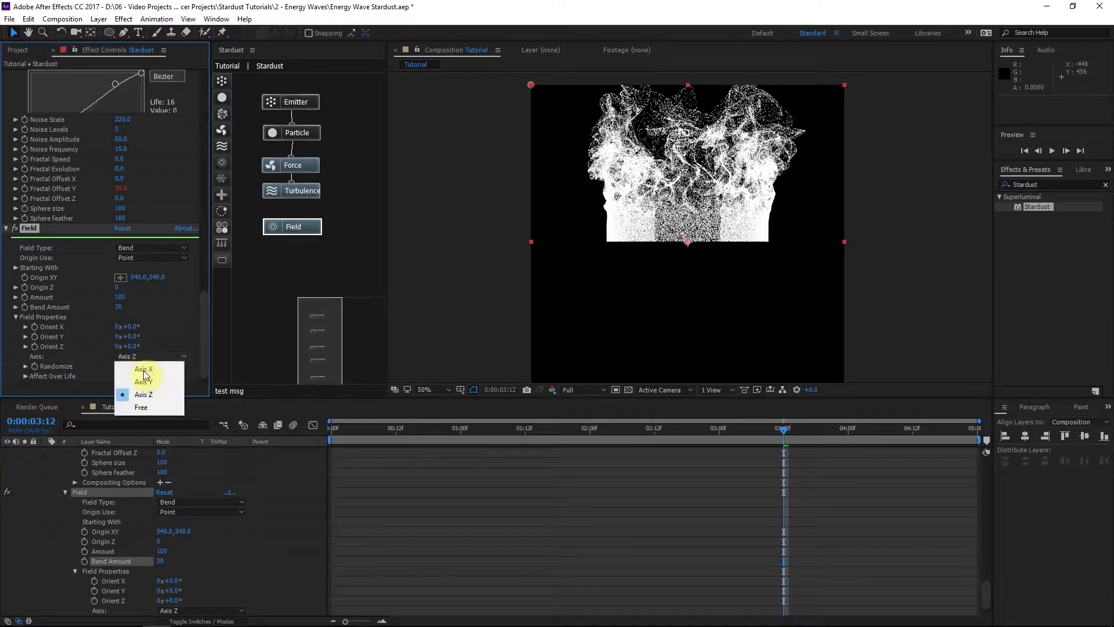
{"action": "left_click", "coordinate": [148, 382]}
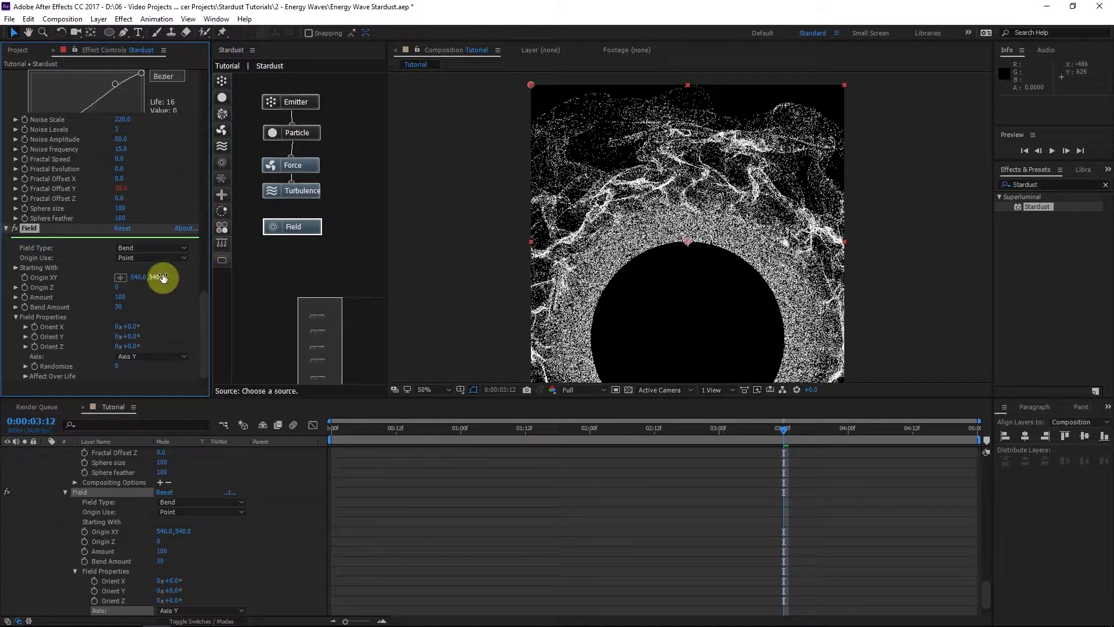
Set the Field origin to 540,260 and Bend Amount to 36.
{"action": "left_click_drag", "start_coordinate": [162, 277], "coordinate": [3, 283]}
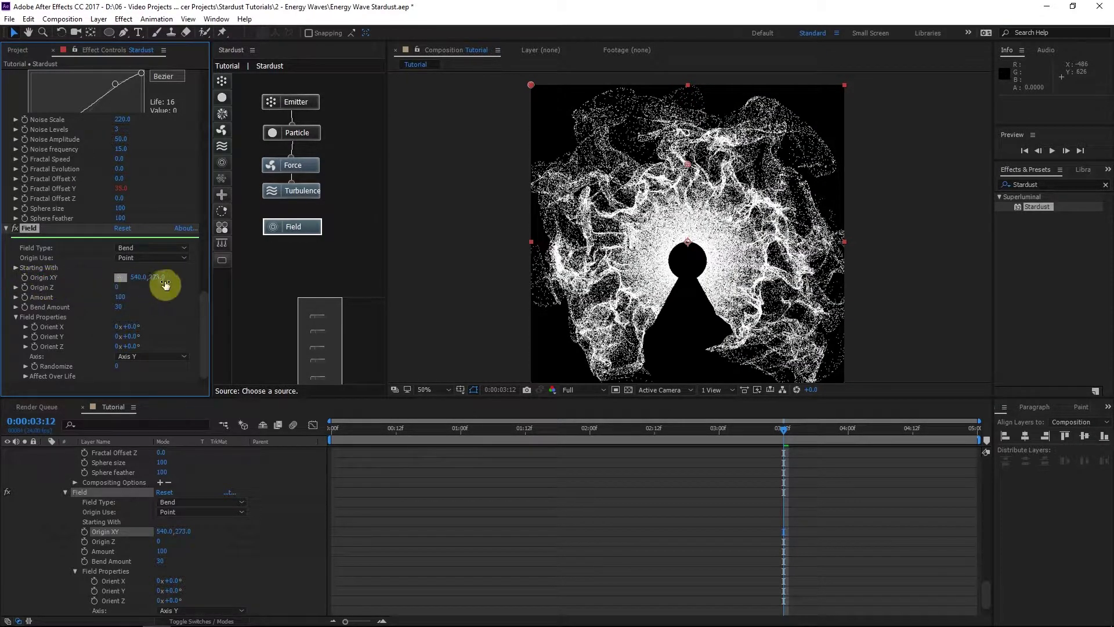
{"action": "mouse_move", "coordinate": [3, 283]}
{"action": "left_mouse_down"}
{"action": "mouse_move", "coordinate": [159, 284]}
{"action": "mouse_move", "coordinate": [64, 277]}
{"action": "left_mouse_up"}
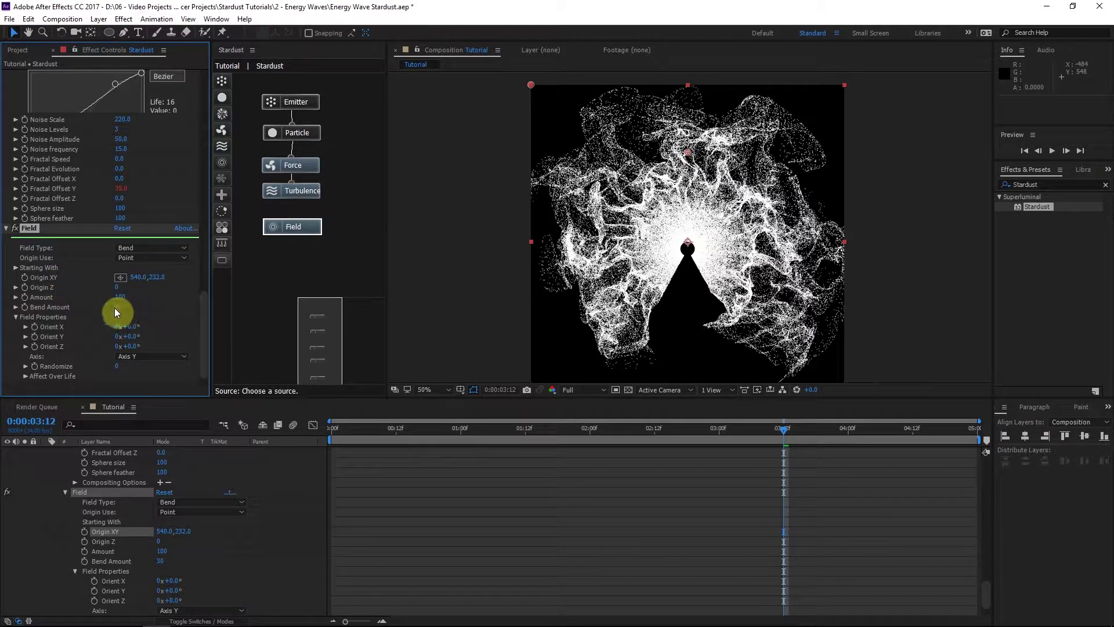
{"action": "left_click_drag", "start_coordinate": [119, 307], "coordinate": [123, 307]}
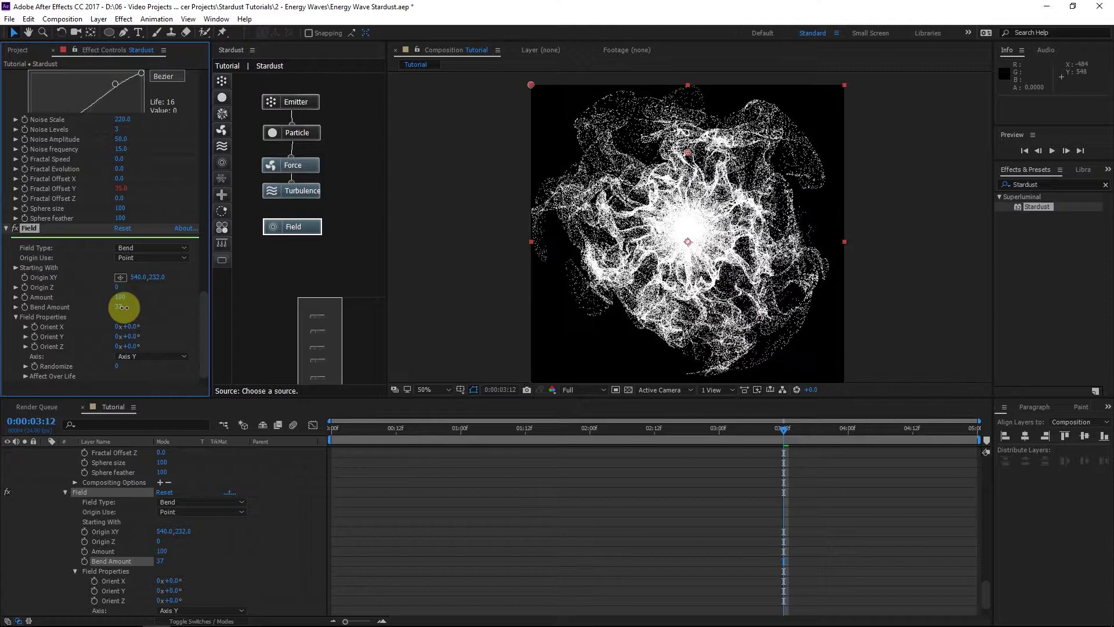
{"action": "left_click_drag", "start_coordinate": [123, 307], "coordinate": [130, 314]}
{"action": "left_click", "coordinate": [119, 309]}
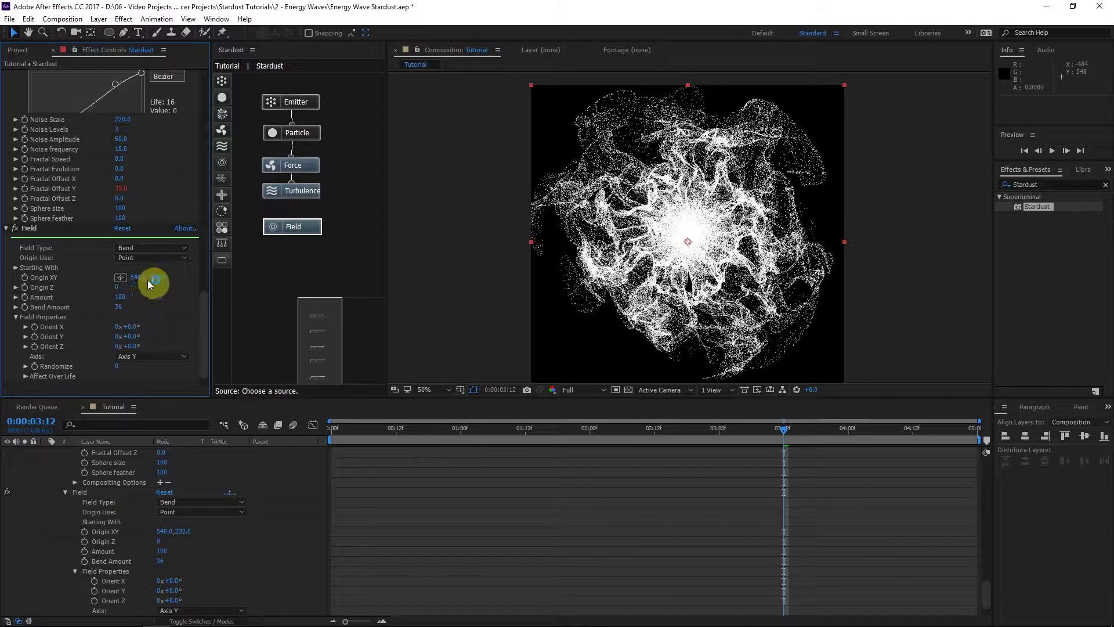
{"action": "scroll", "coordinate": [641, 293], "scroll_direction": "up", "scroll_amount": 4}
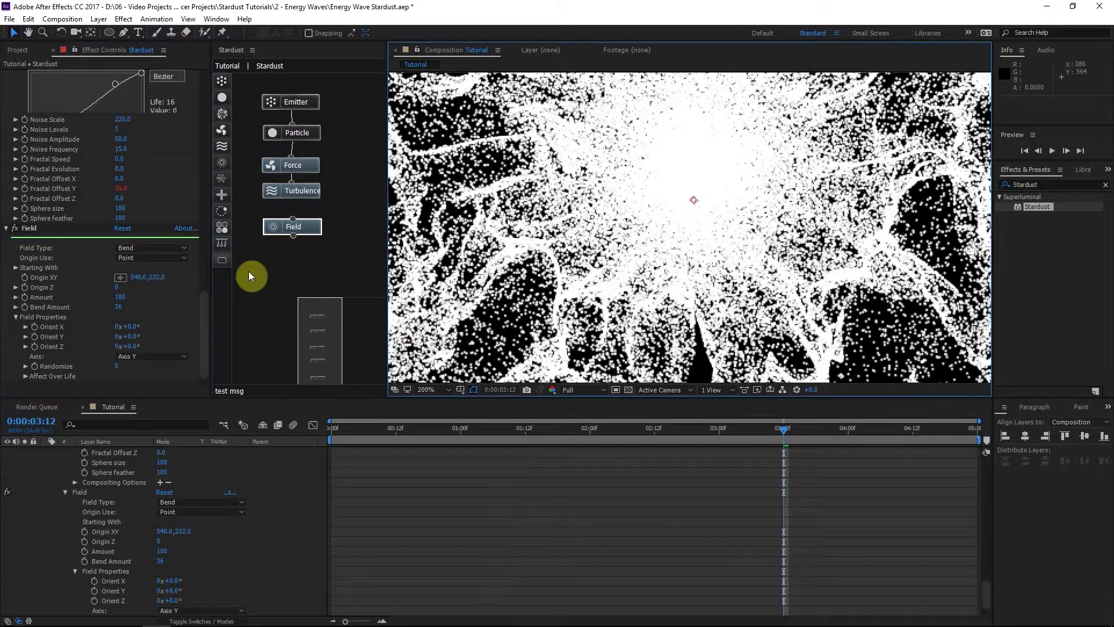
{"action": "left_click_drag", "start_coordinate": [162, 276], "coordinate": [120, 293]}
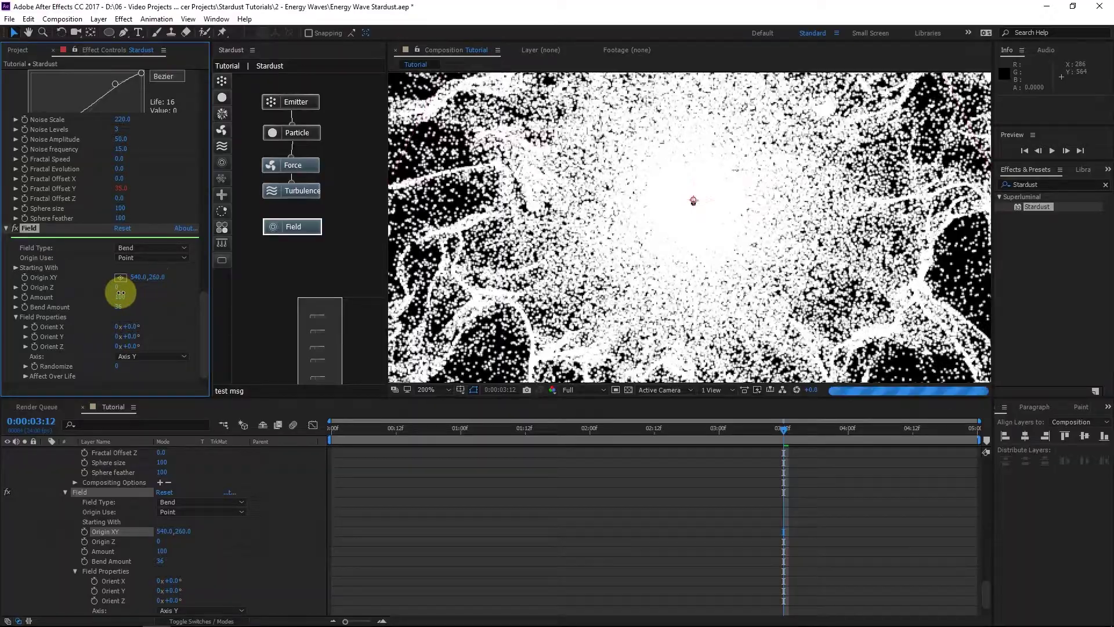
{"action": "left_click", "coordinate": [477, 429]}
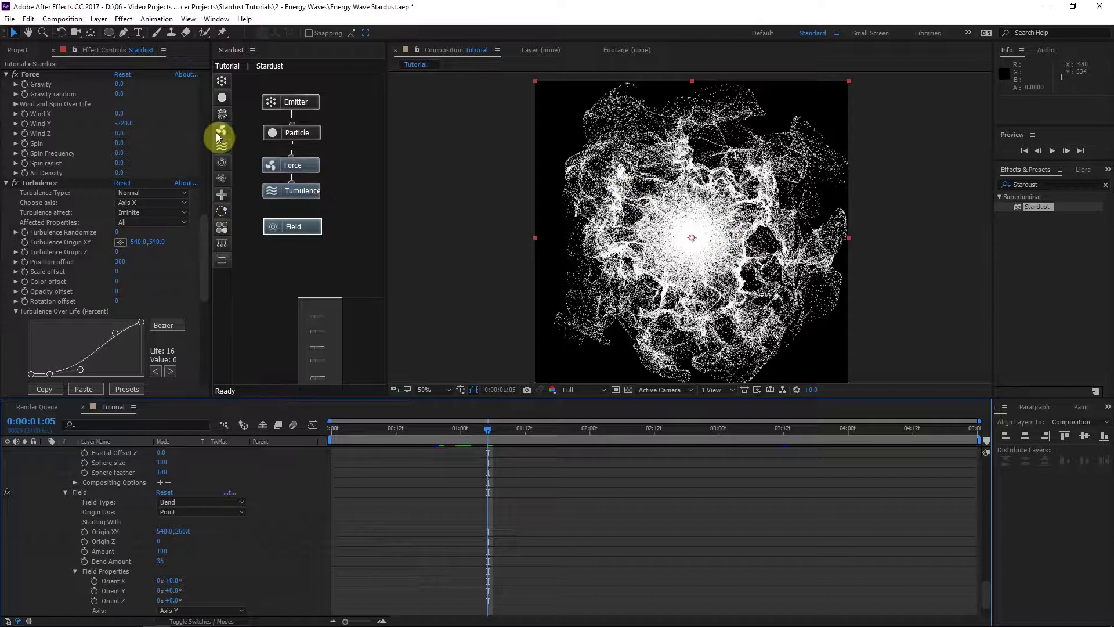
Set the Stardust Particle node's Opacity to 50.
{"action": "scroll", "coordinate": [45, 224], "scroll_direction": "up", "scroll_amount": 3}
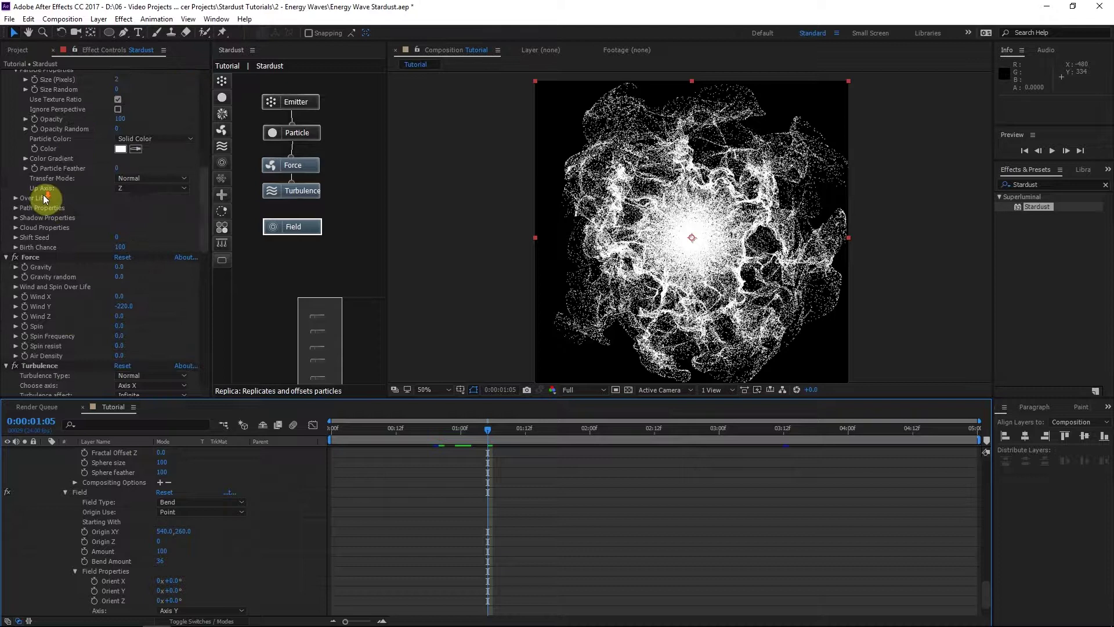
{"action": "left_click", "coordinate": [313, 133]}
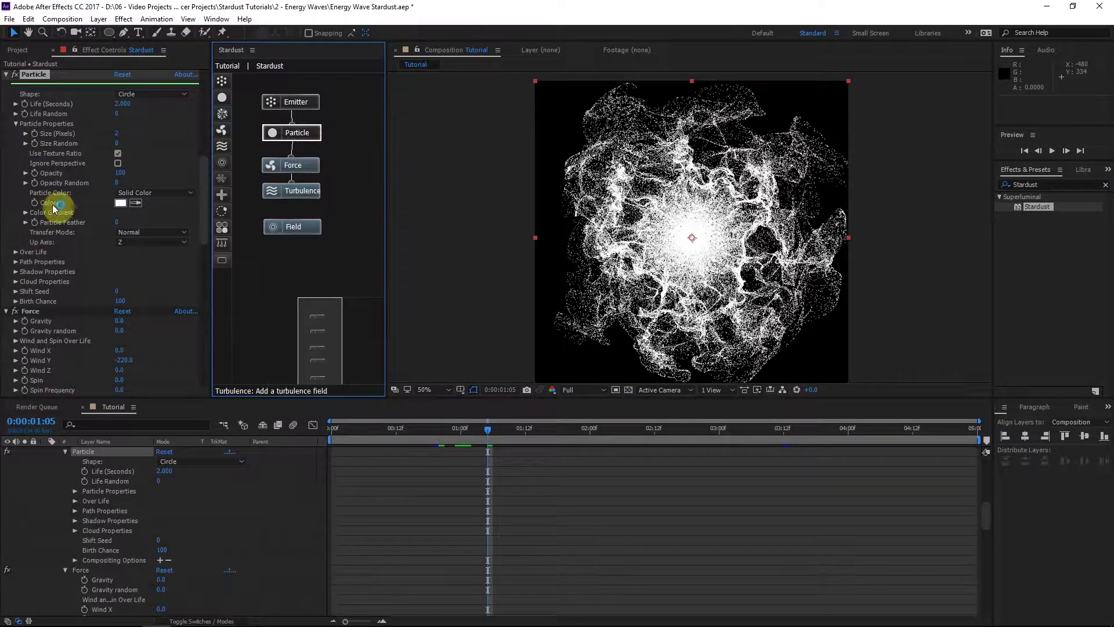
{"action": "left_click", "coordinate": [122, 173]}
{"action": "type", "text": "50"}
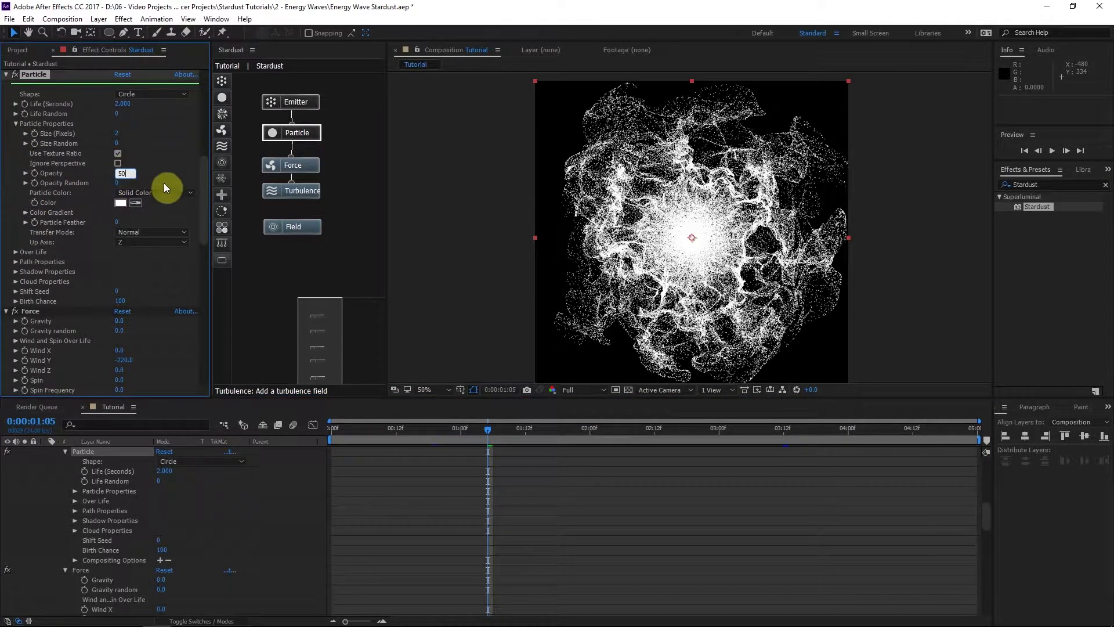
{"action": "key", "text": "Return"}
{"action": "left_click", "coordinate": [509, 429]}
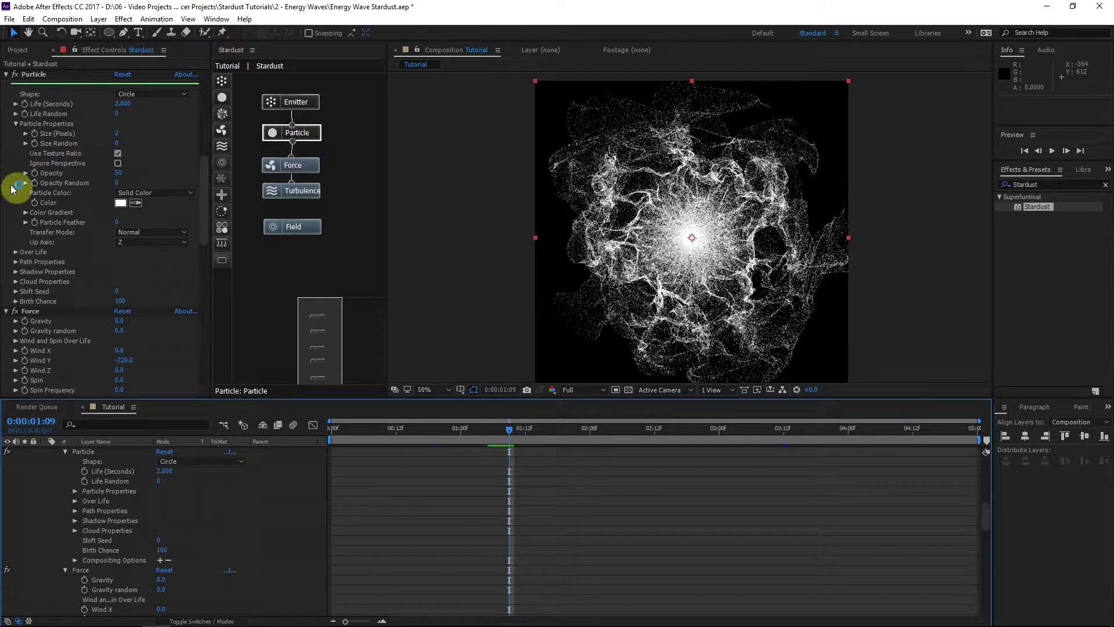
Shape the Size Over Life curve to drop toward life end with a hand-drawn jagged notch.
{"action": "left_click", "coordinate": [15, 252]}
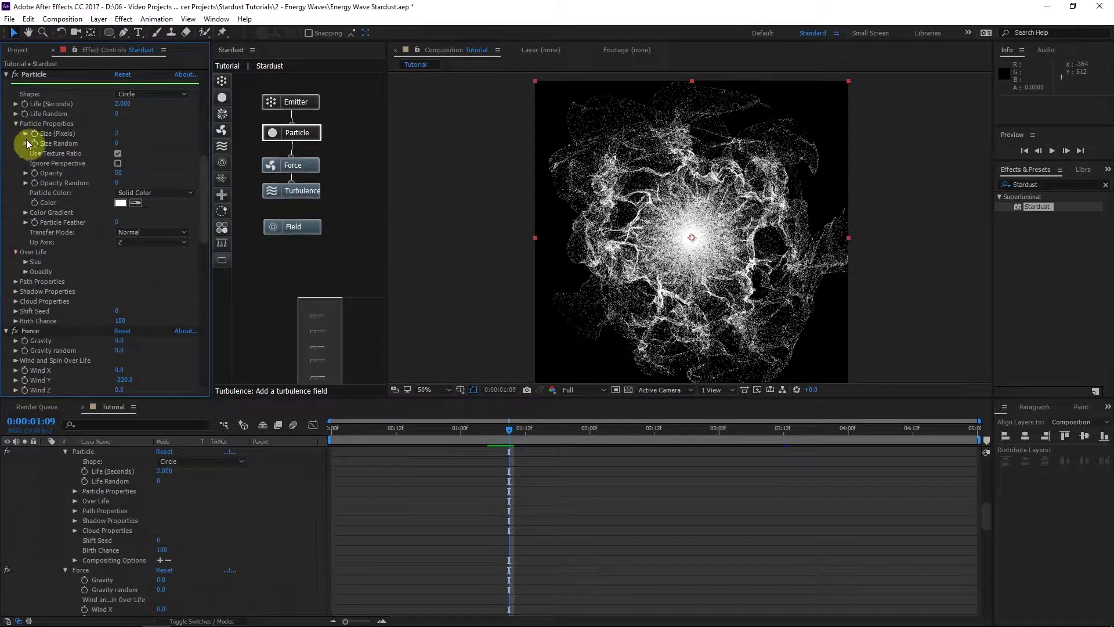
{"action": "left_click", "coordinate": [26, 260]}
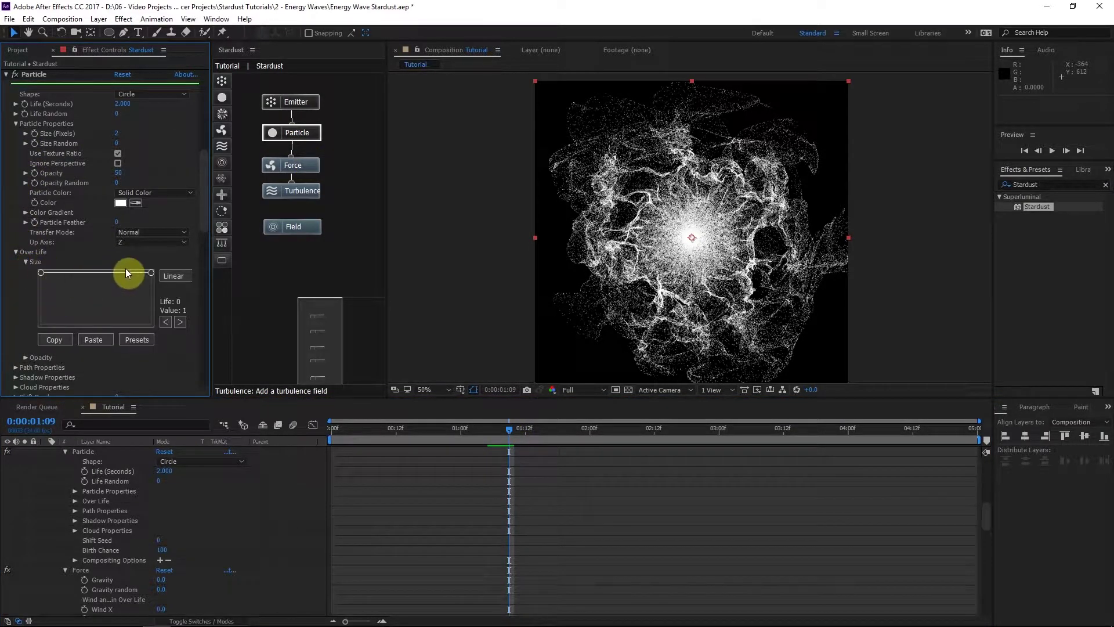
{"action": "left_click_drag", "start_coordinate": [154, 273], "coordinate": [165, 326]}
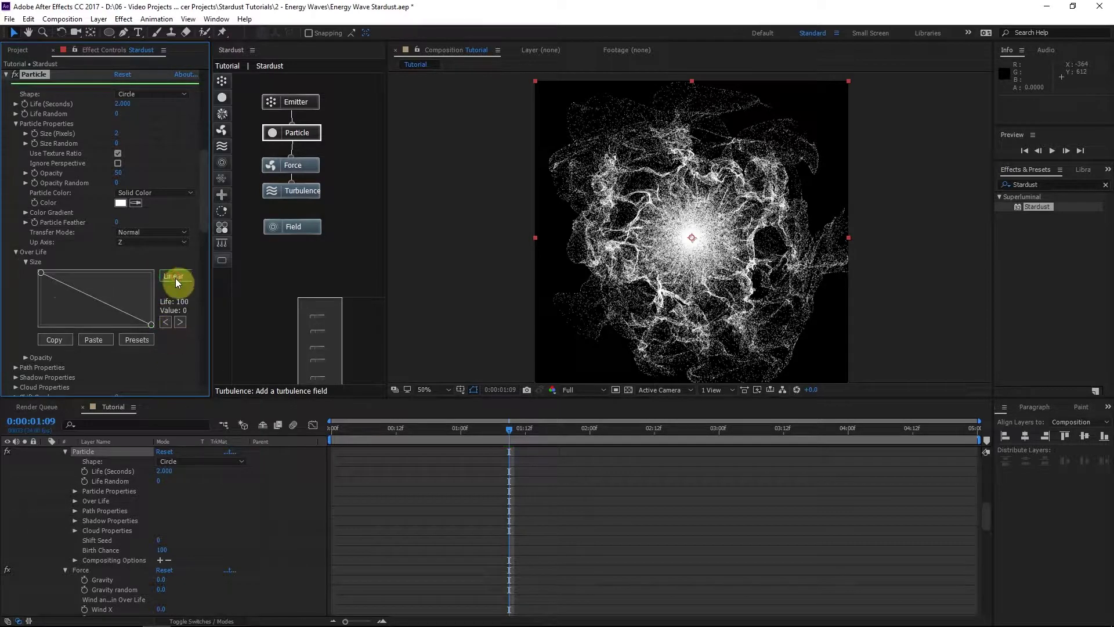
{"action": "mouse_move", "coordinate": [93, 286]}
{"action": "left_mouse_down"}
{"action": "mouse_move", "coordinate": [107, 284]}
{"action": "mouse_move", "coordinate": [99, 273]}
{"action": "left_mouse_up"}
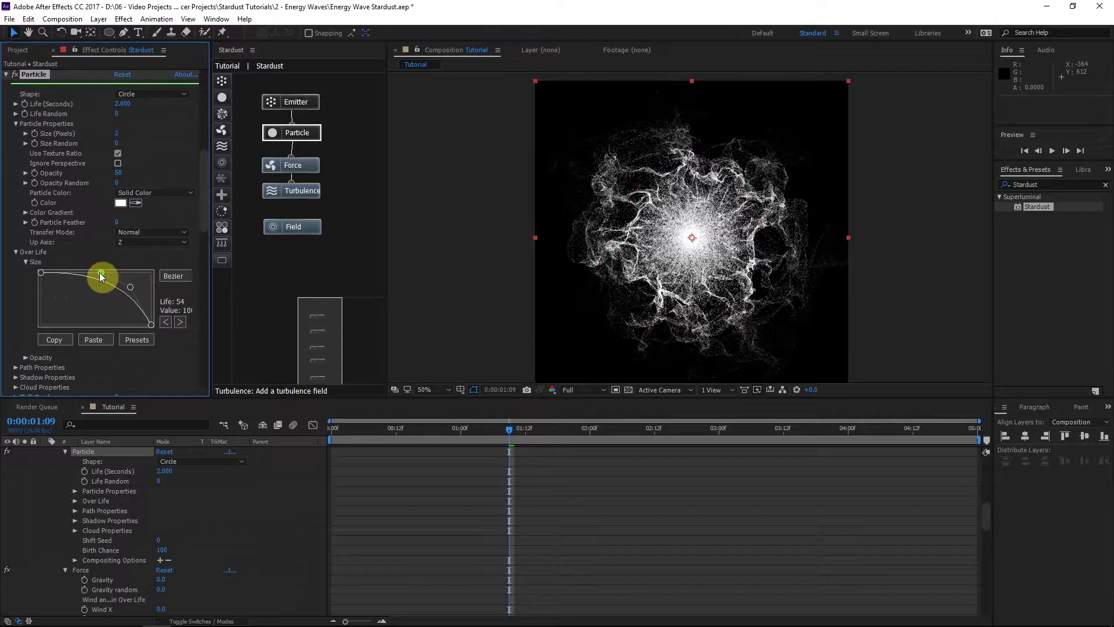
{"action": "left_click", "coordinate": [177, 277]}
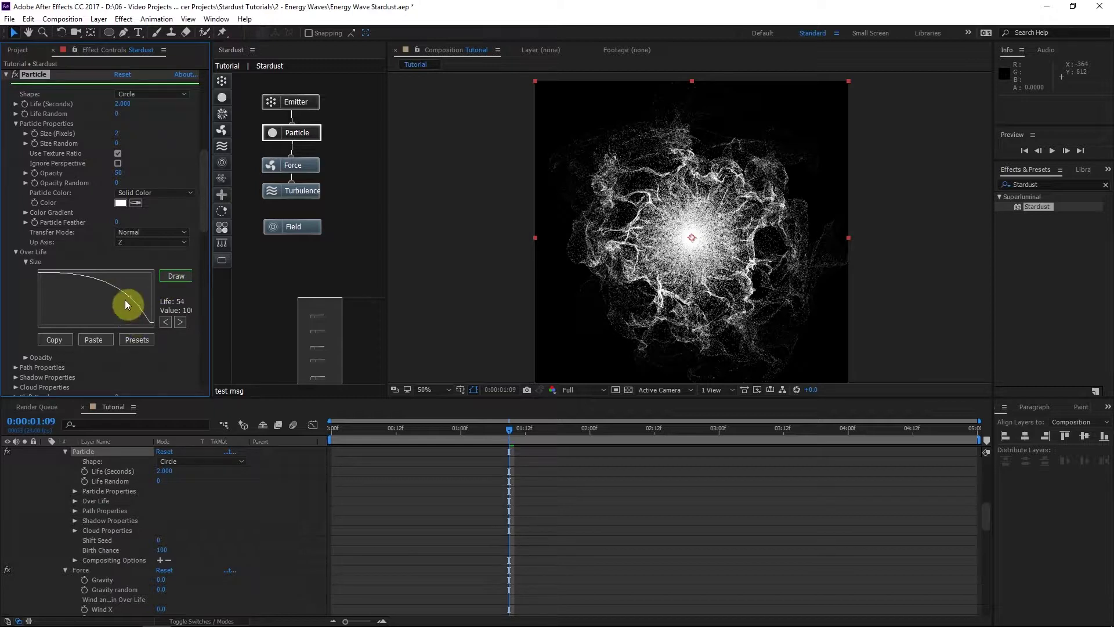
{"action": "left_click_drag", "start_coordinate": [125, 305], "coordinate": [134, 313]}
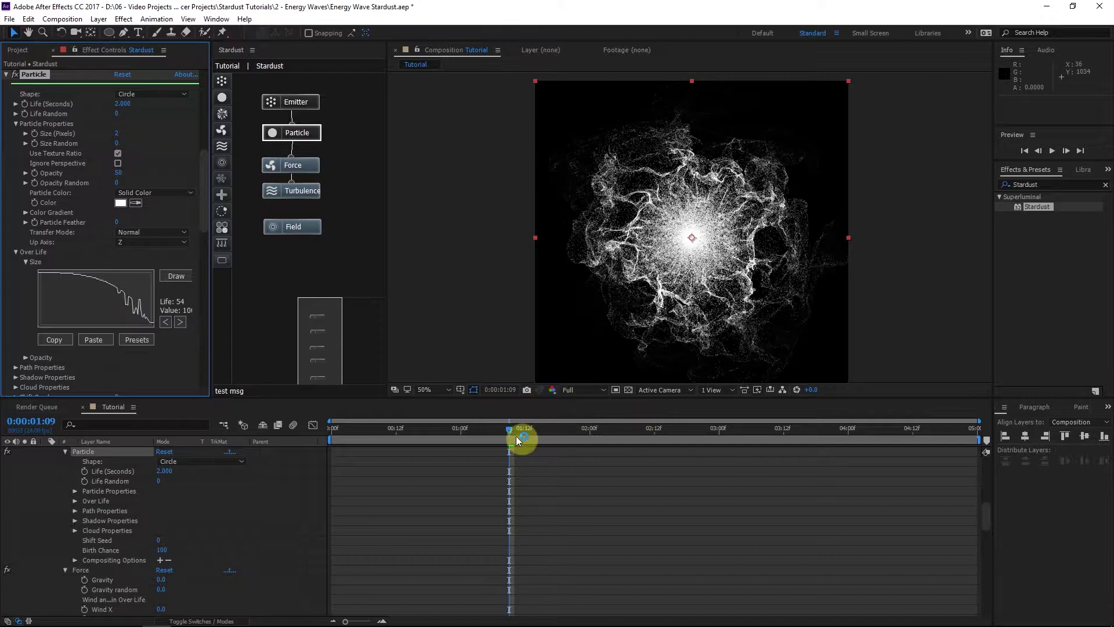
Touch up the size-curve notches, then scrub and play back the burst around 1–2 seconds.
{"action": "left_click_drag", "start_coordinate": [120, 314], "coordinate": [128, 301]}
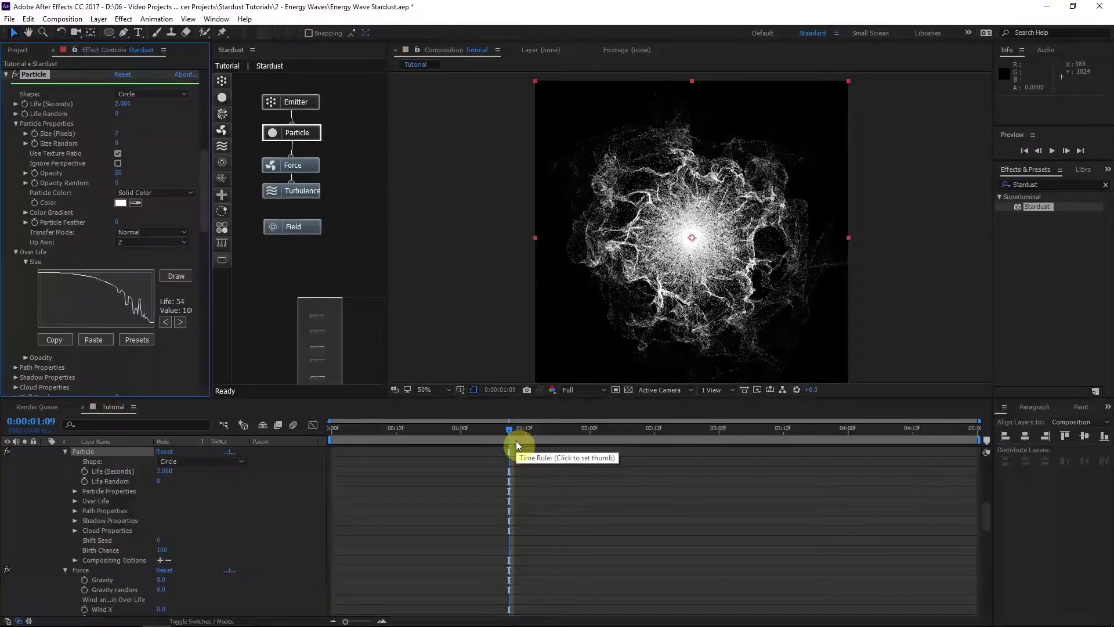
{"action": "left_click", "coordinate": [41, 266]}
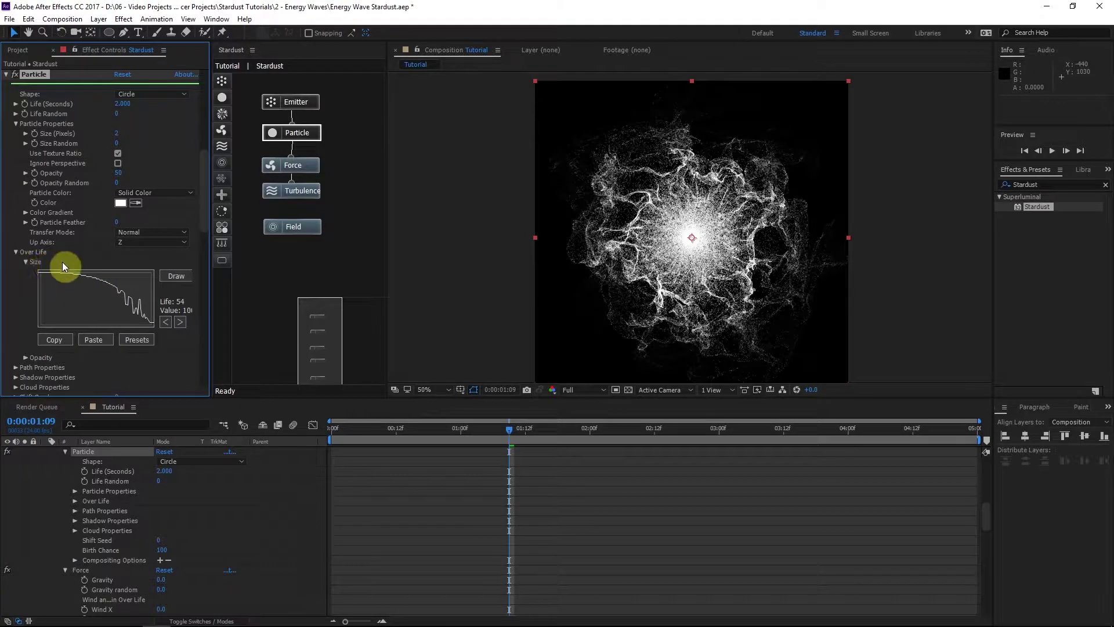
{"action": "left_click_drag", "start_coordinate": [638, 433], "coordinate": [573, 434]}
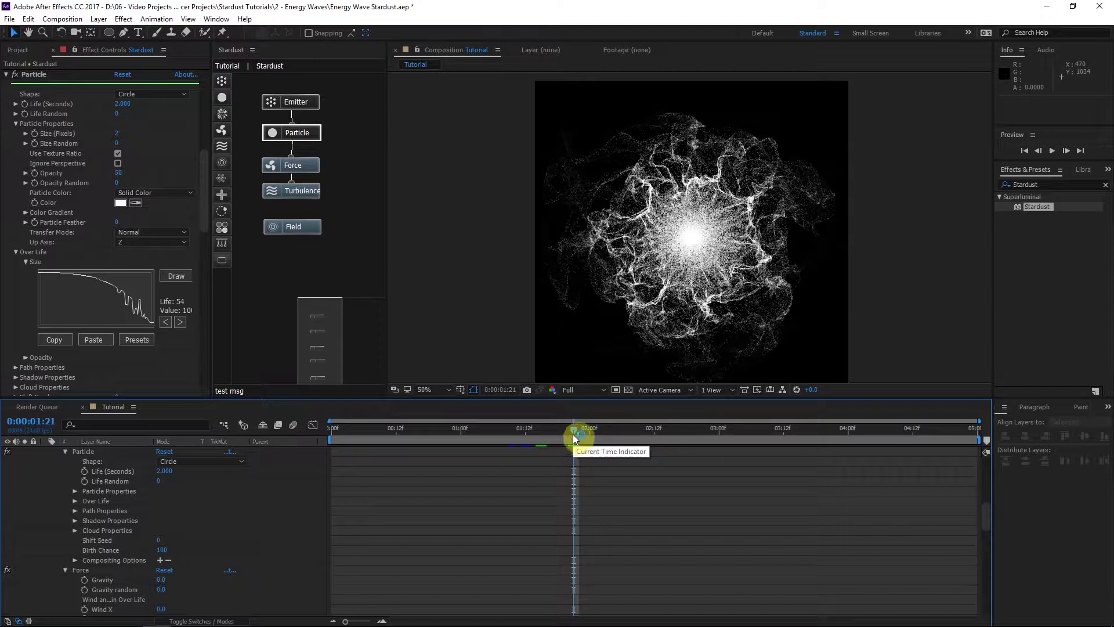
{"action": "mouse_move", "coordinate": [573, 434]}
{"action": "left_mouse_down"}
{"action": "mouse_move", "coordinate": [596, 432]}
{"action": "mouse_move", "coordinate": [521, 448]}
{"action": "mouse_move", "coordinate": [522, 420]}
{"action": "mouse_move", "coordinate": [529, 434]}
{"action": "left_mouse_up"}
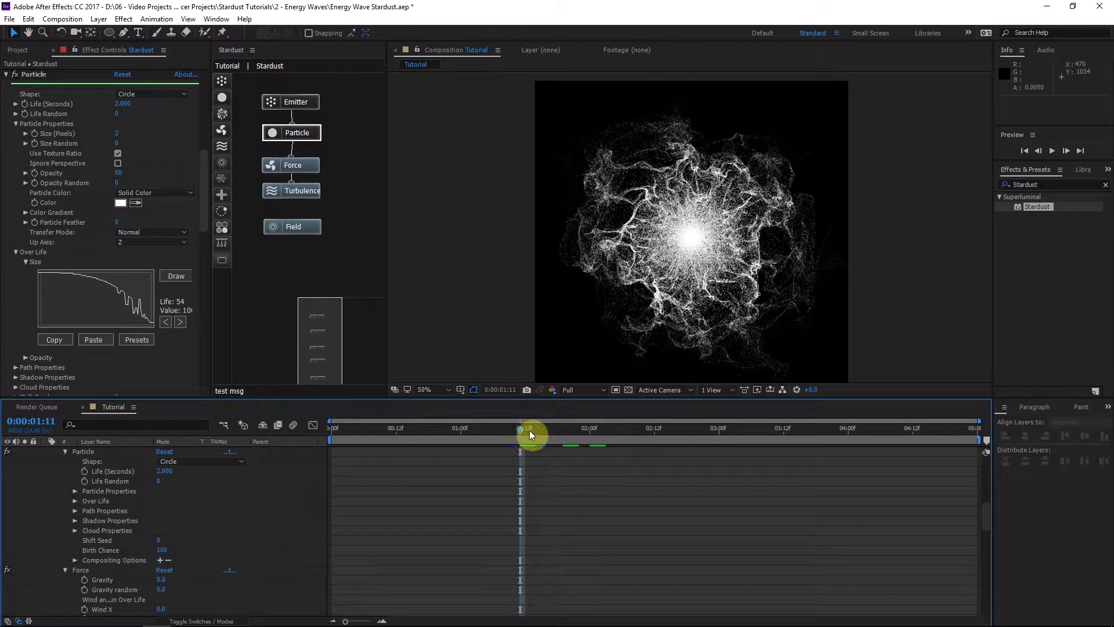
{"action": "left_click", "coordinate": [530, 433]}
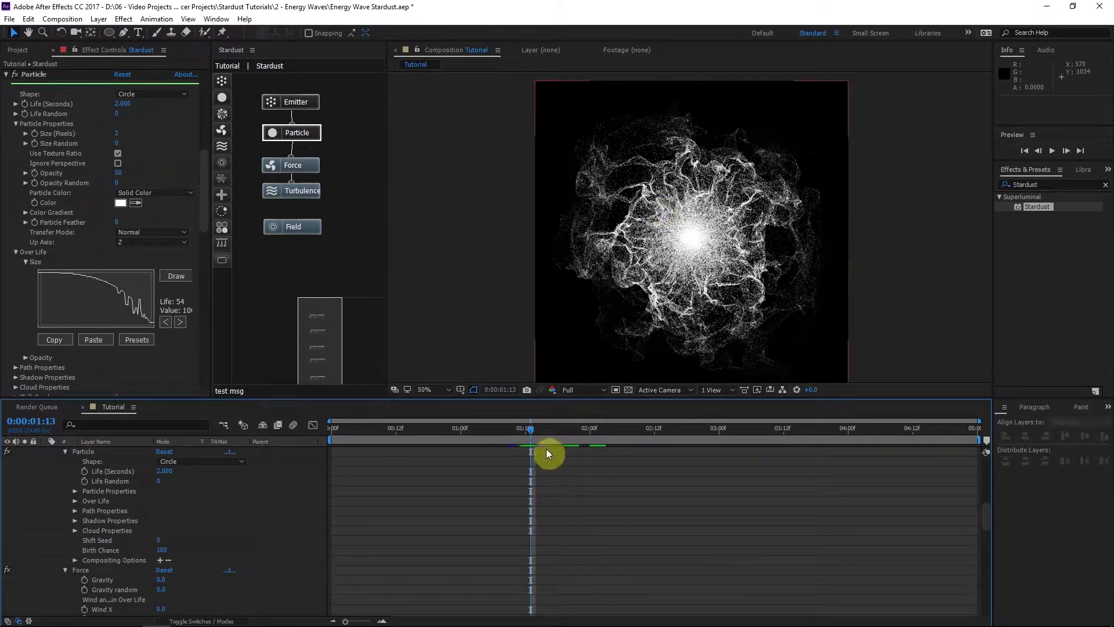
{"action": "key", "text": "space"}
{"action": "scroll", "coordinate": [315, 521], "scroll_direction": "up", "scroll_amount": 5}
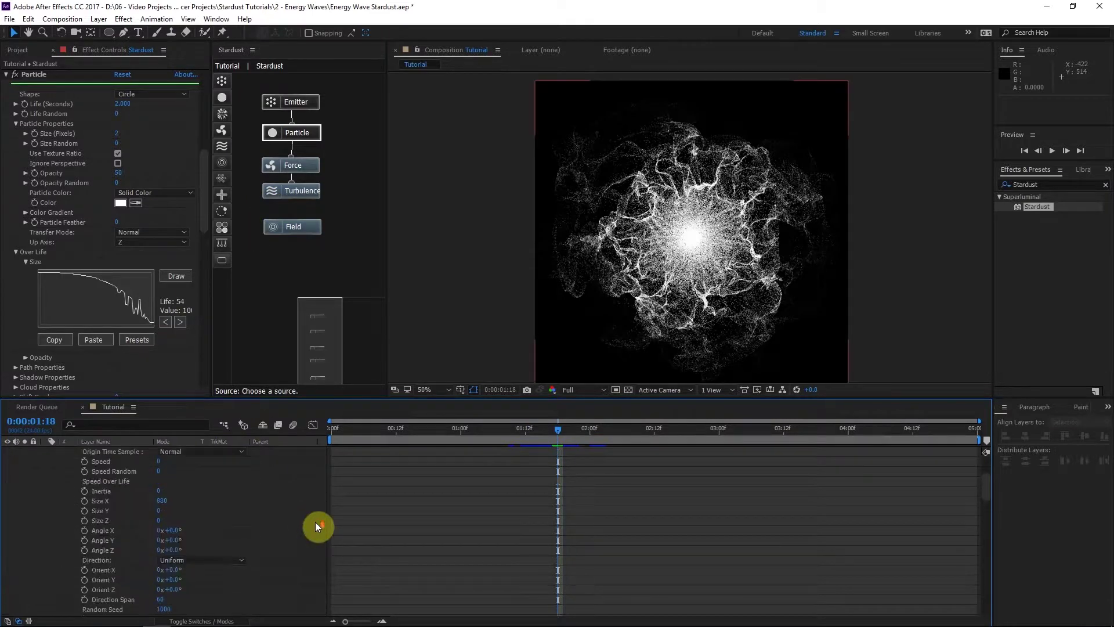
{"action": "scroll", "coordinate": [315, 521], "scroll_direction": "up", "scroll_amount": 5}
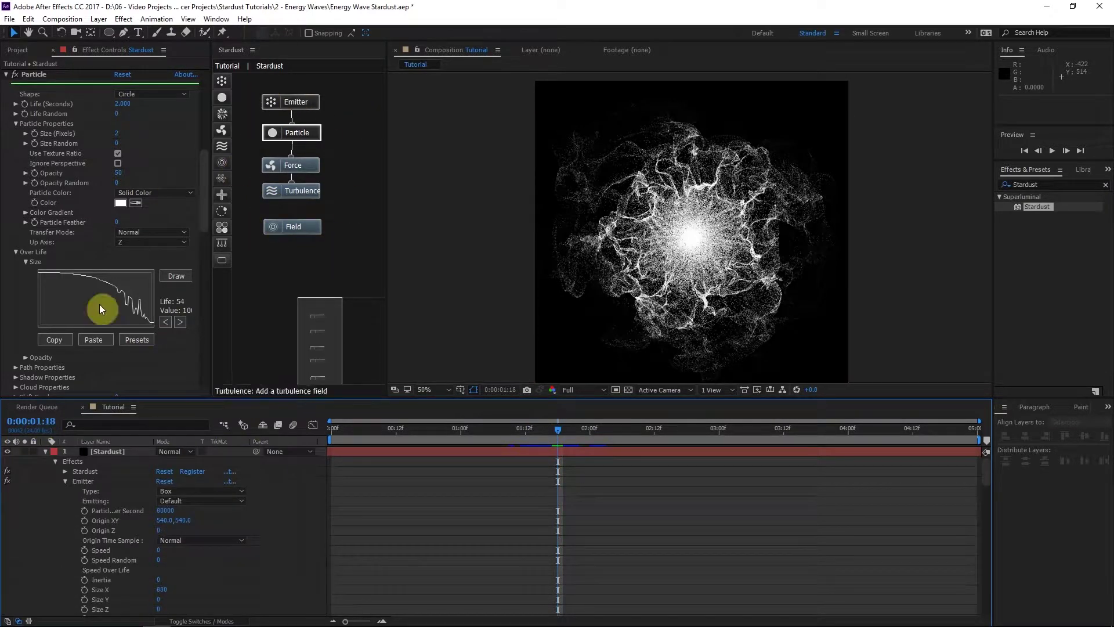
Collapse the Stardust layer and zoom the viewer to 100% on the burst's bright core.
{"action": "left_click", "coordinate": [122, 455]}
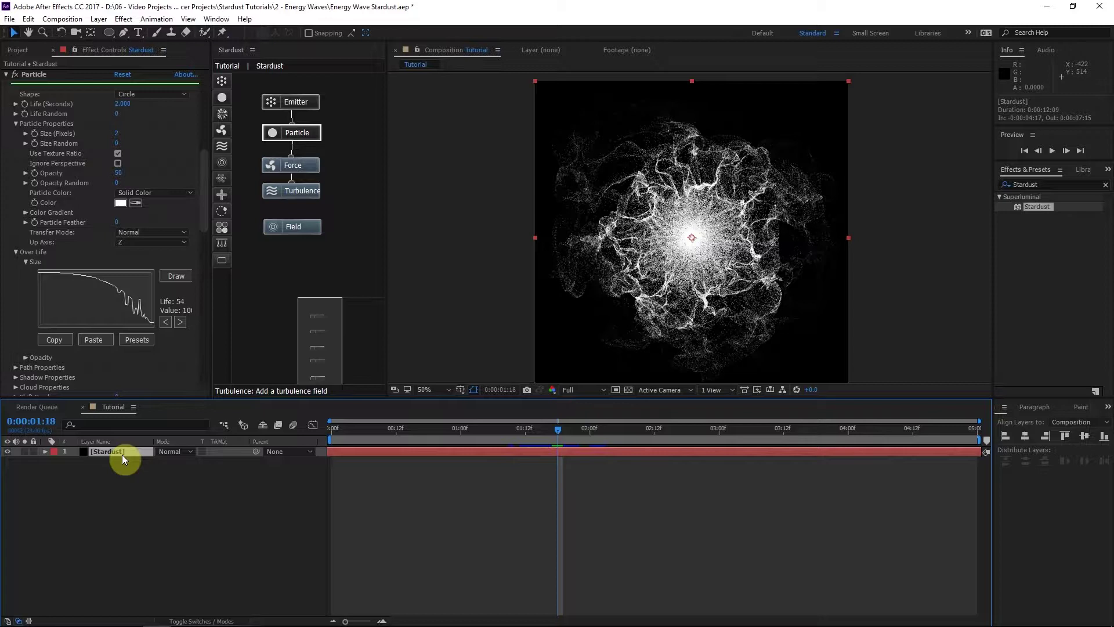
{"action": "left_click", "coordinate": [122, 458]}
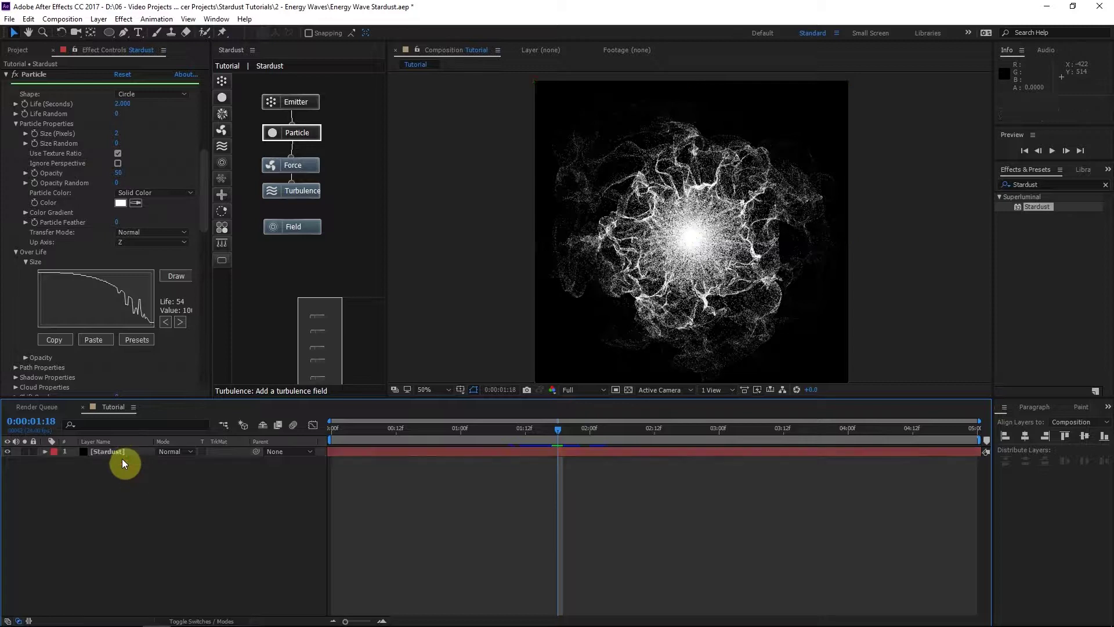
{"action": "left_click", "coordinate": [97, 442]}
{"action": "left_click", "coordinate": [107, 452]}
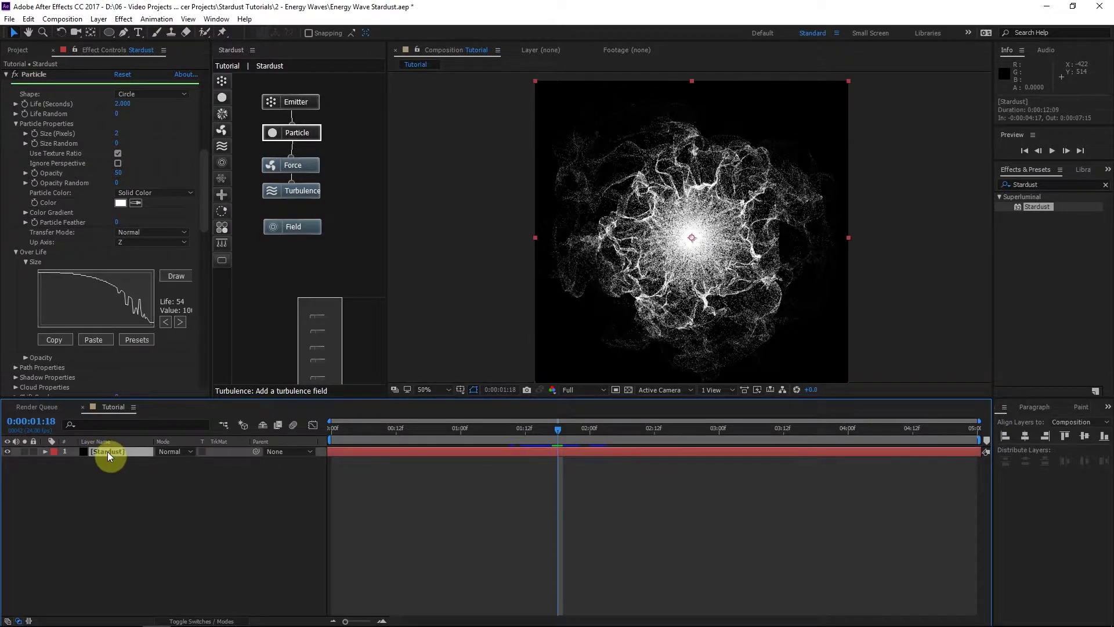
{"action": "key", "text": "slash"}
{"action": "left_click_drag", "start_coordinate": [658, 296], "coordinate": [642, 317]}
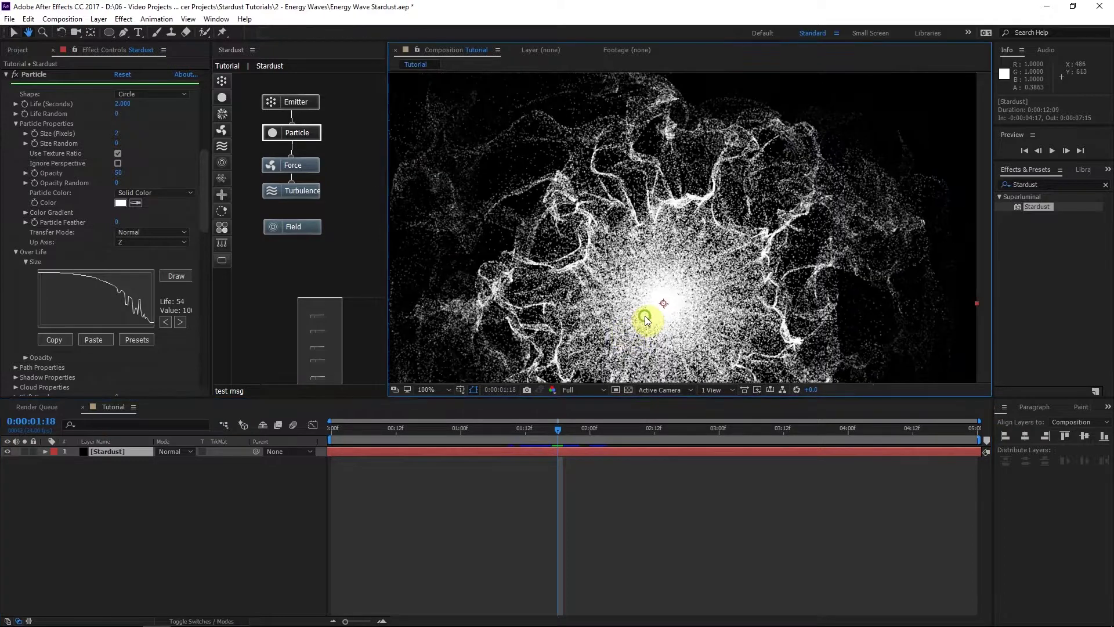
{"action": "scroll", "coordinate": [642, 318], "scroll_direction": "up", "scroll_amount": 1}
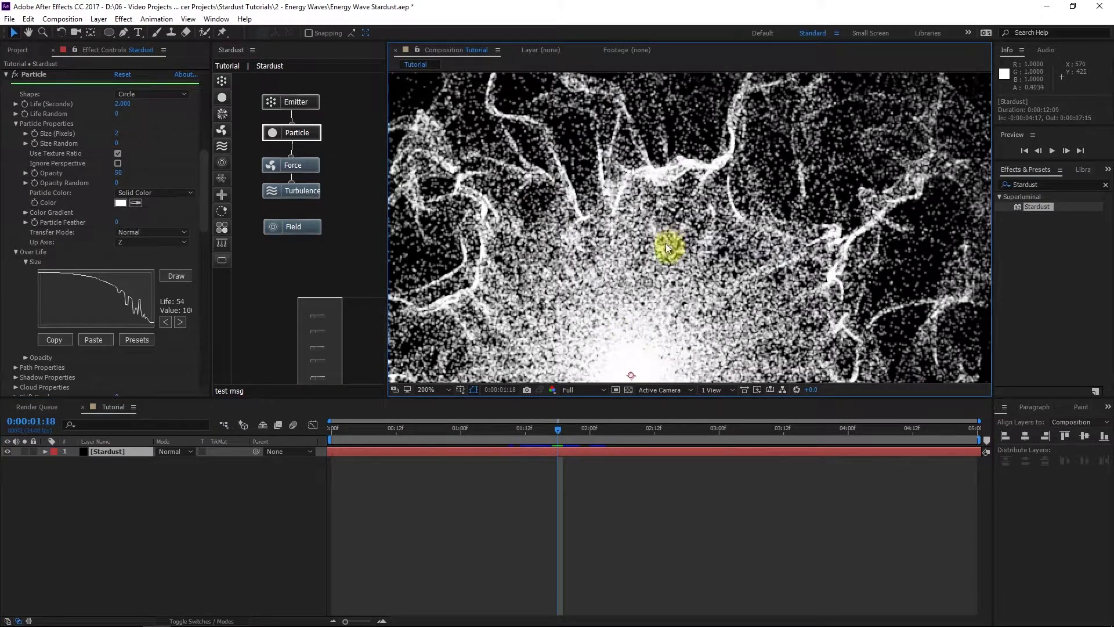
{"action": "scroll", "coordinate": [783, 324], "scroll_direction": "down", "scroll_amount": 2}
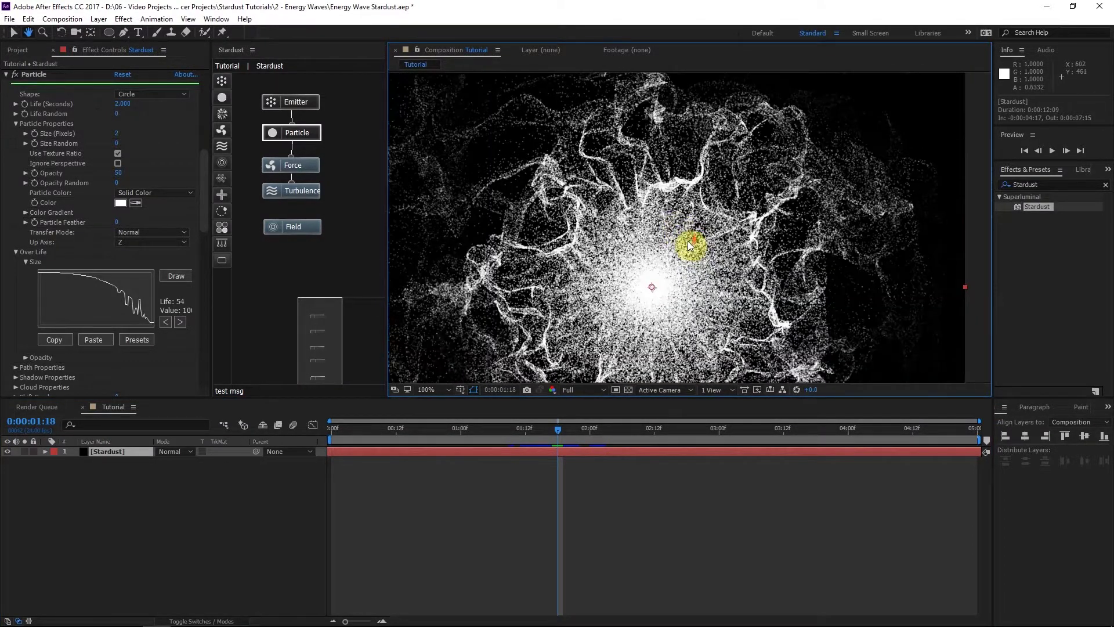
{"action": "left_click_drag", "start_coordinate": [754, 305], "coordinate": [697, 204]}
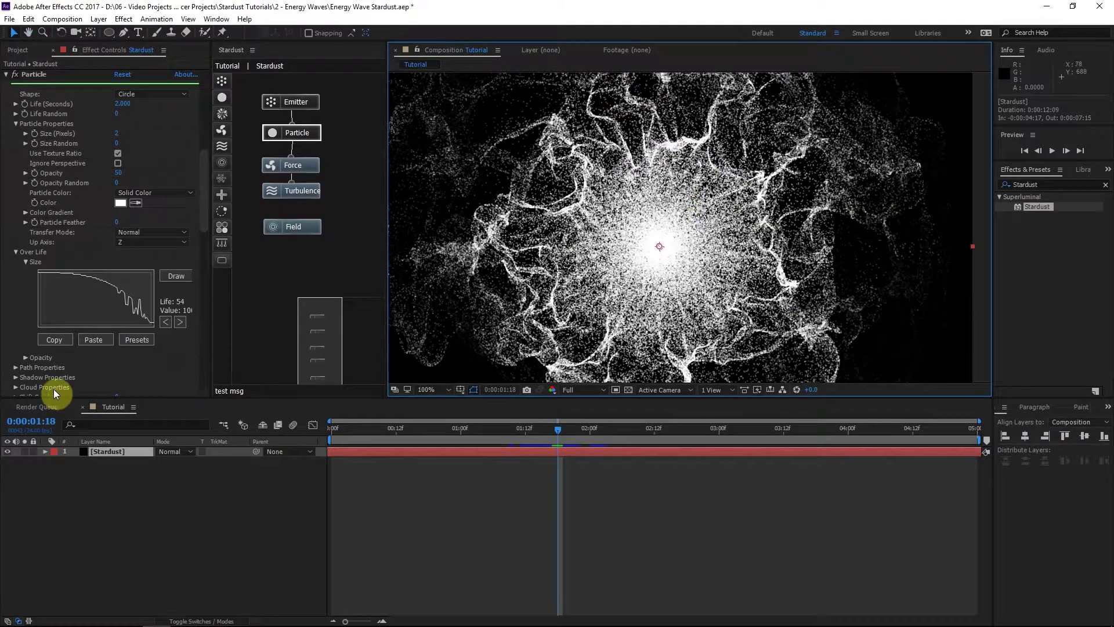
Add an adjustment layer with Gaussian Blur at Blurriness 4.0.
{"action": "key", "text": "ctrl+alt+y"}
{"action": "type", "text": "gaus"}
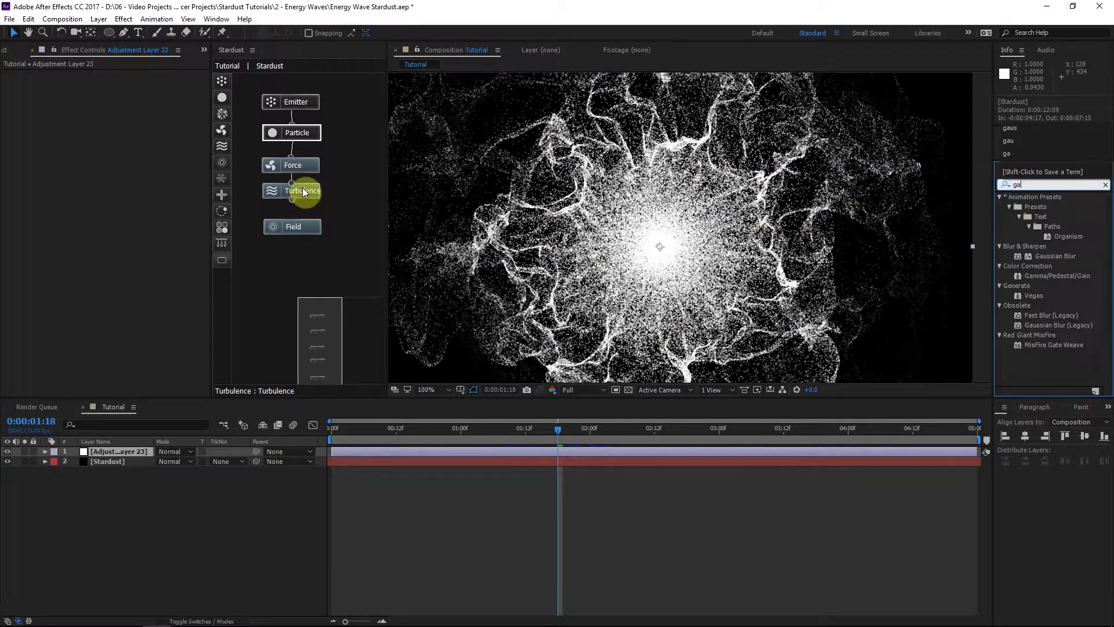
{"action": "key", "text": "Return"}
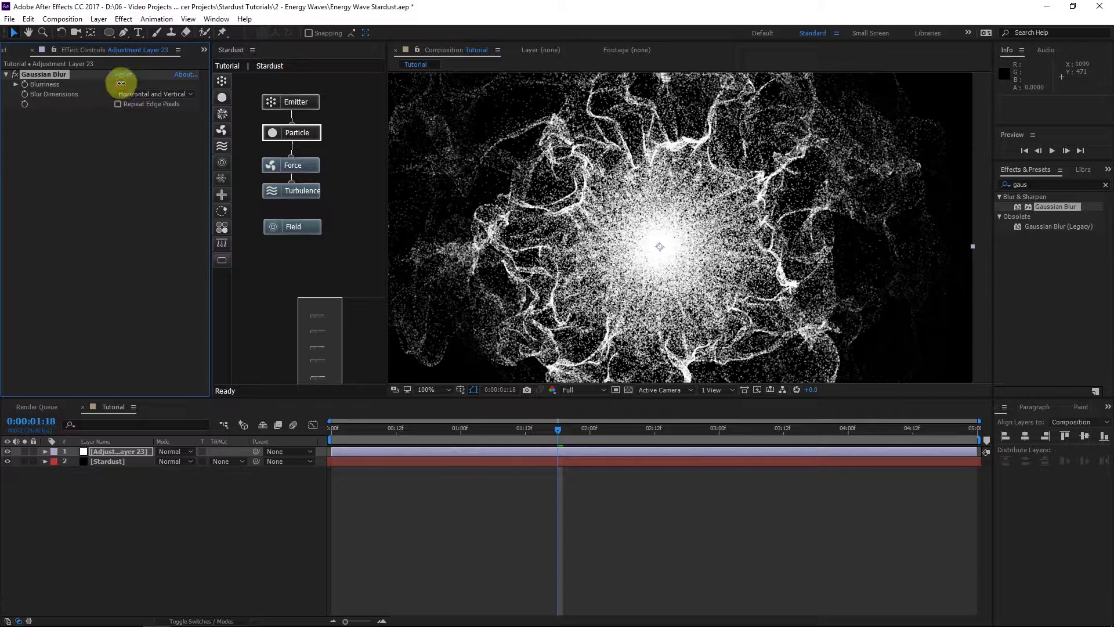
{"action": "left_click_drag", "start_coordinate": [120, 83], "coordinate": [134, 83]}
{"action": "left_click", "coordinate": [165, 191]}
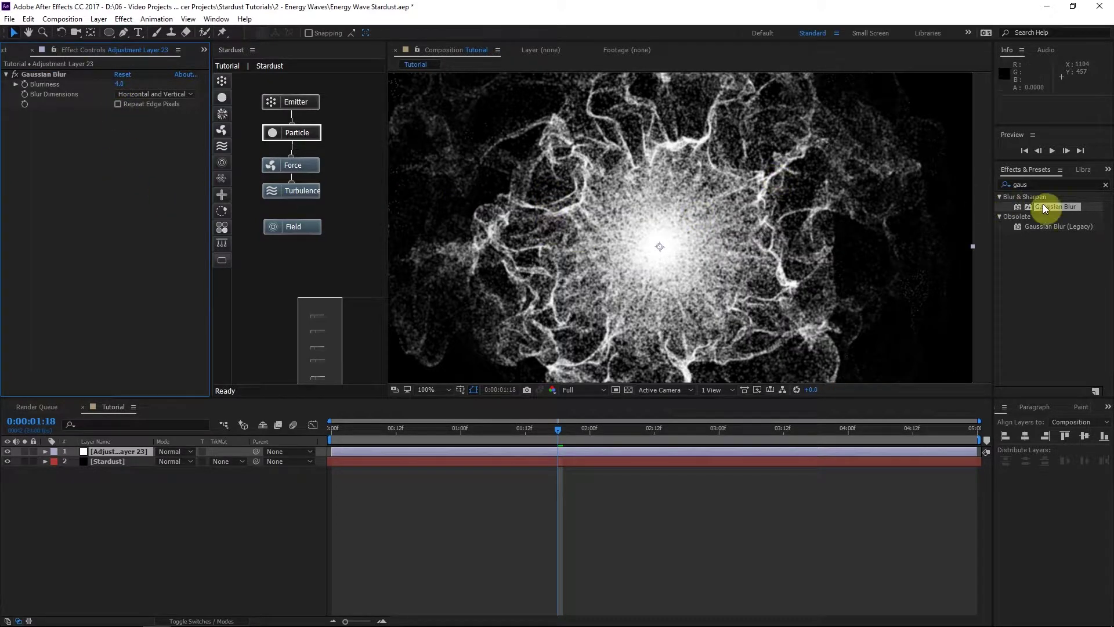
Apply a Median effect to Adjustment Layer 23 and check it over transparency.
{"action": "left_click", "coordinate": [1054, 185]}
{"action": "type", "text": "median"}
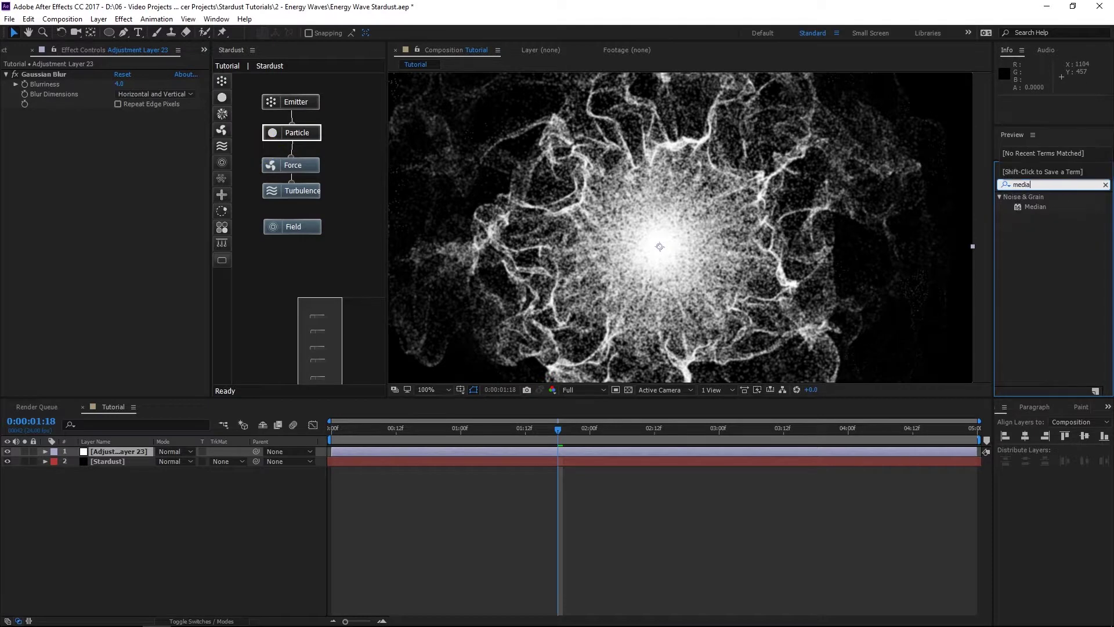
{"action": "left_click_drag", "start_coordinate": [1036, 207], "coordinate": [113, 151]}
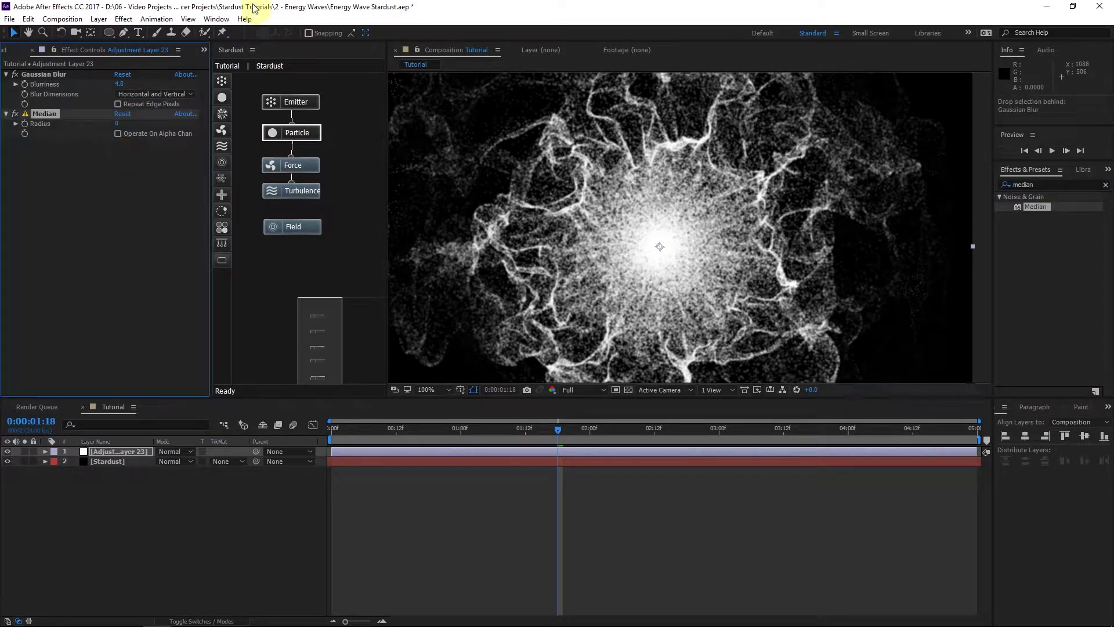
{"action": "left_click", "coordinate": [115, 123]}
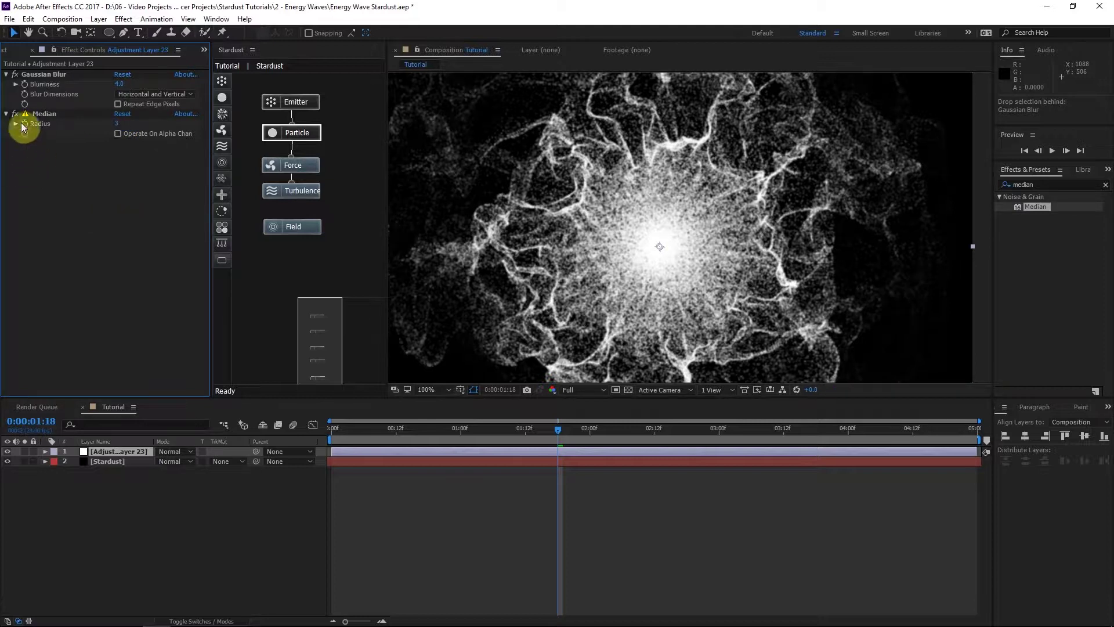
{"action": "left_click", "coordinate": [628, 392]}
{"action": "left_click", "coordinate": [627, 392]}
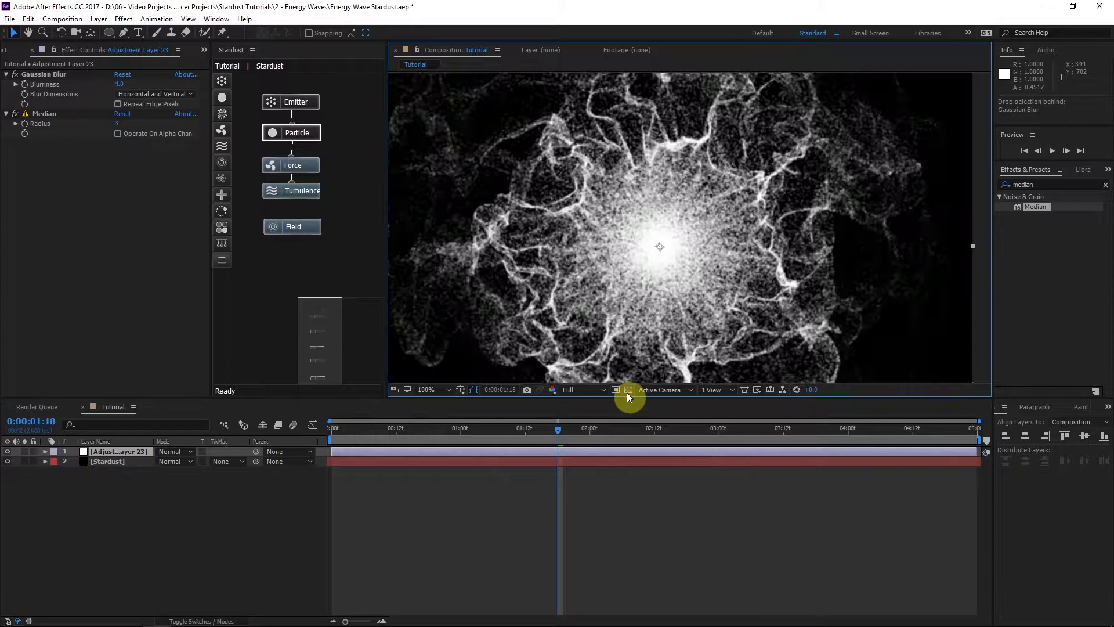
{"action": "left_click", "coordinate": [628, 391]}
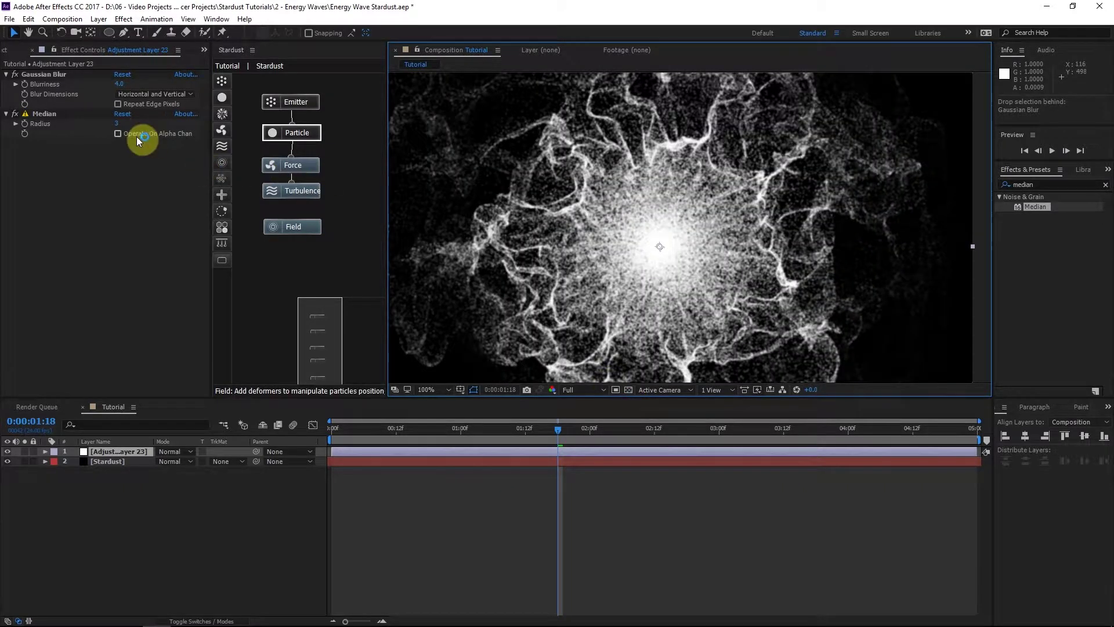
{"action": "key", "text": "ctrl+5"}
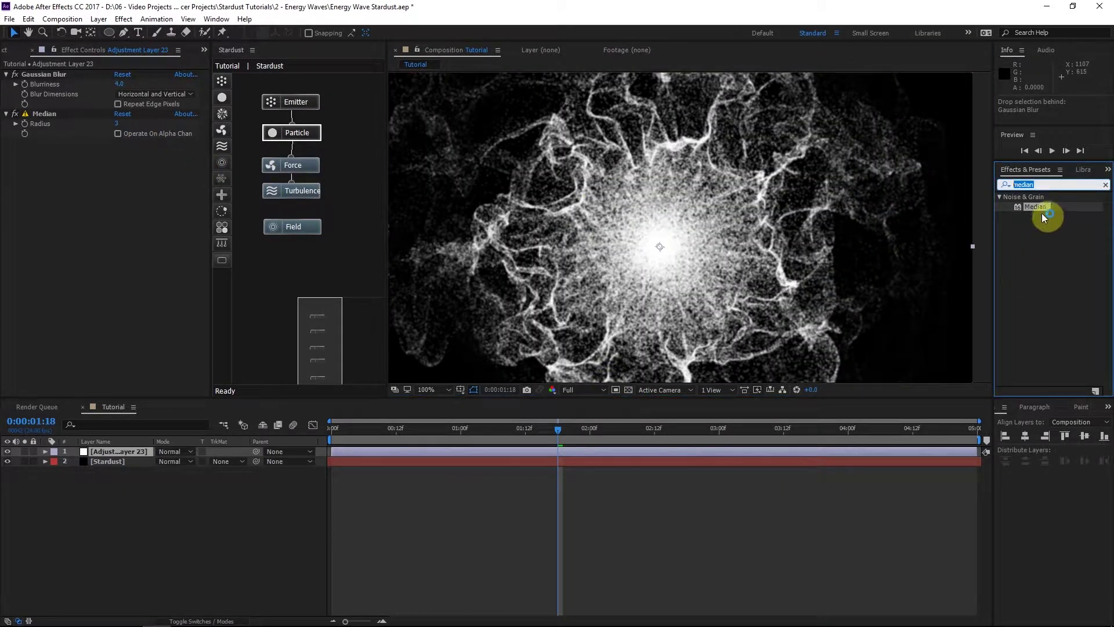
Insert a black Solid Composite between Gaussian Blur and Median, comparing with Median off.
{"action": "type", "text": "solid"}
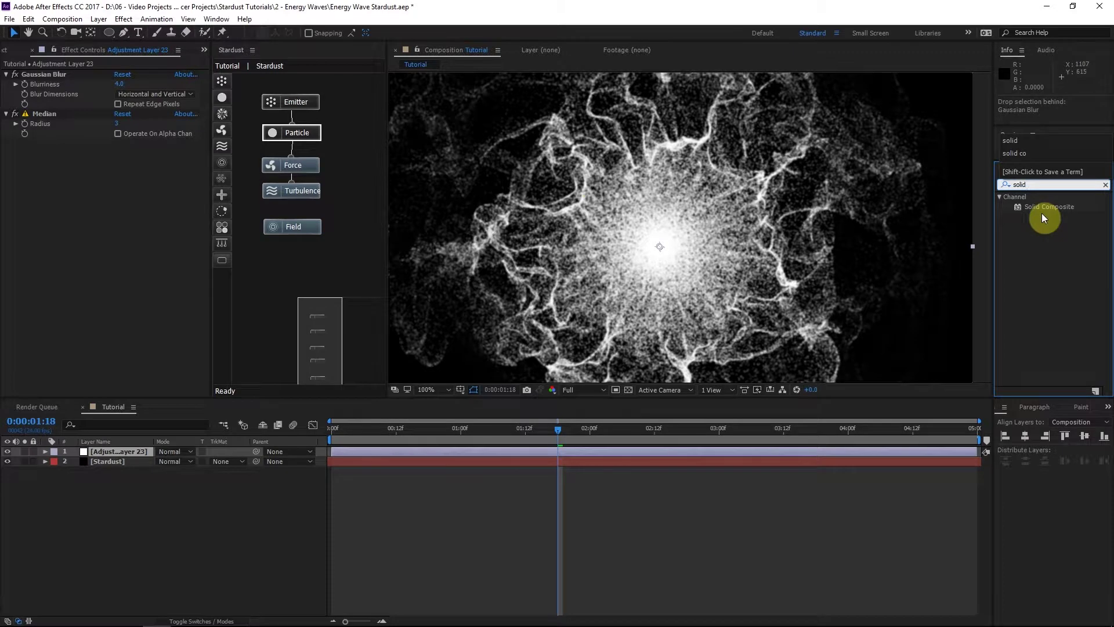
{"action": "left_click_drag", "start_coordinate": [1042, 218], "coordinate": [82, 110]}
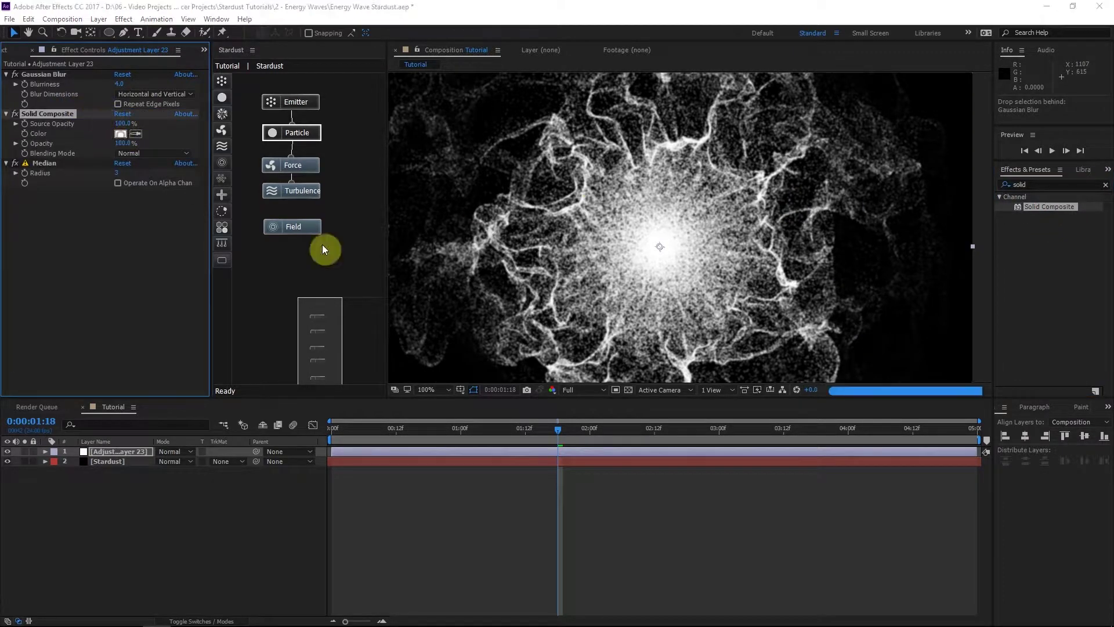
{"action": "left_click", "coordinate": [120, 133]}
{"action": "left_click", "coordinate": [480, 260]}
{"action": "left_click", "coordinate": [530, 298]}
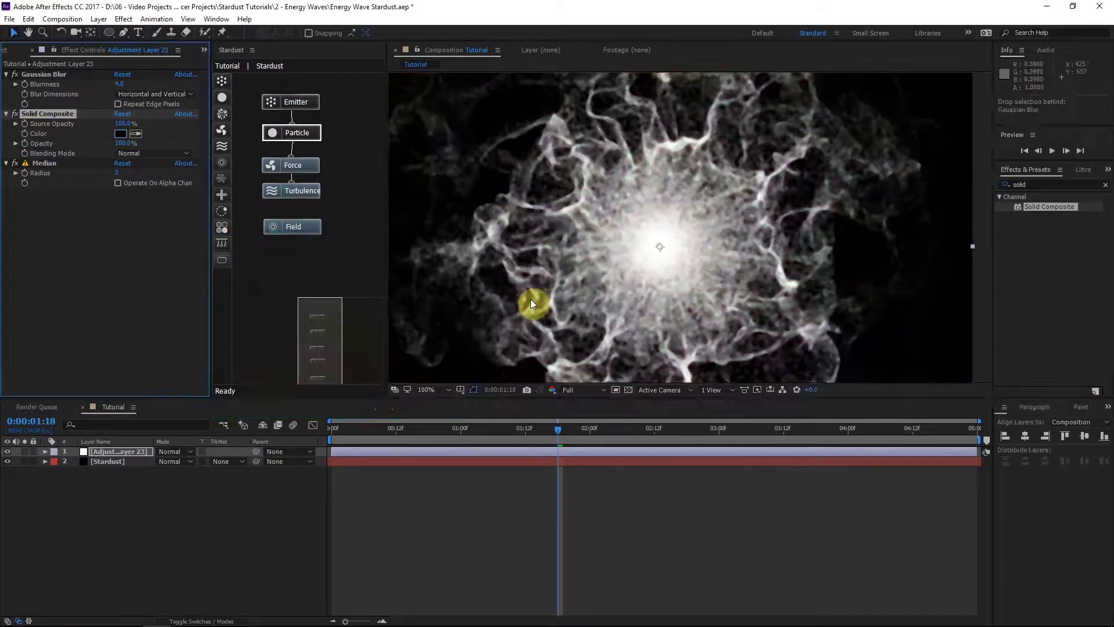
{"action": "left_click", "coordinate": [15, 163]}
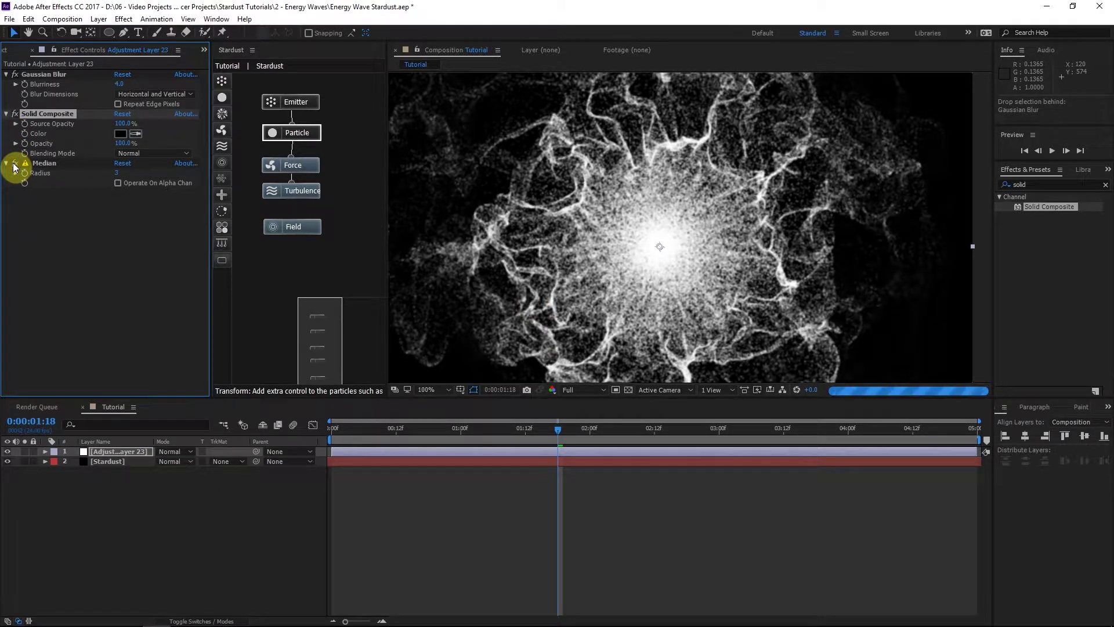
{"action": "scroll", "coordinate": [642, 187], "scroll_direction": "down", "scroll_amount": 2}
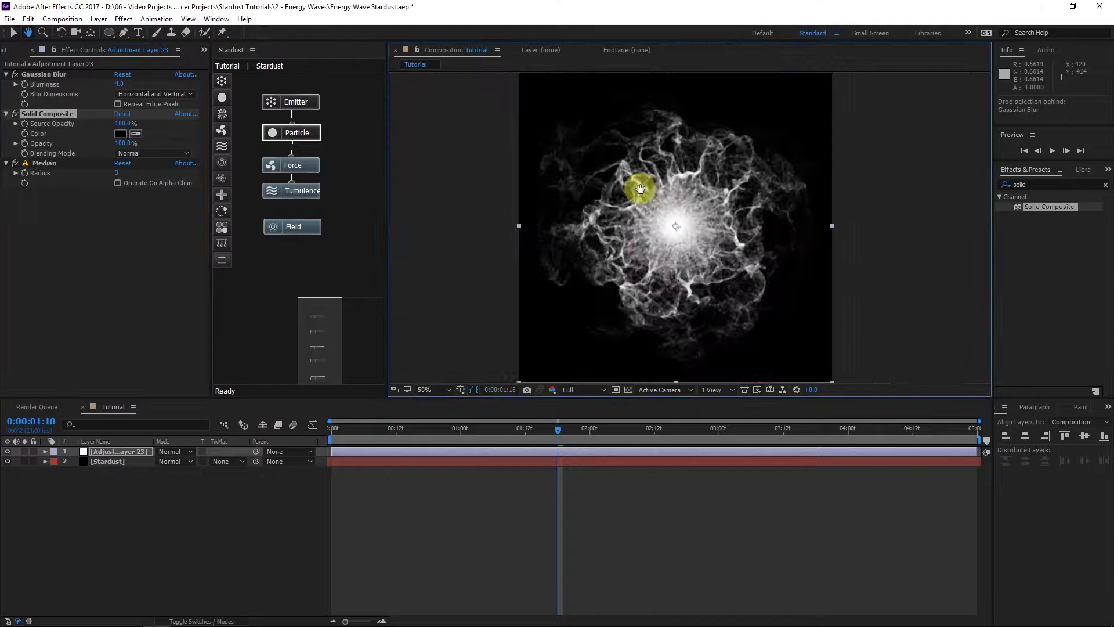
{"action": "scroll", "coordinate": [643, 191], "scroll_direction": "up", "scroll_amount": 2}
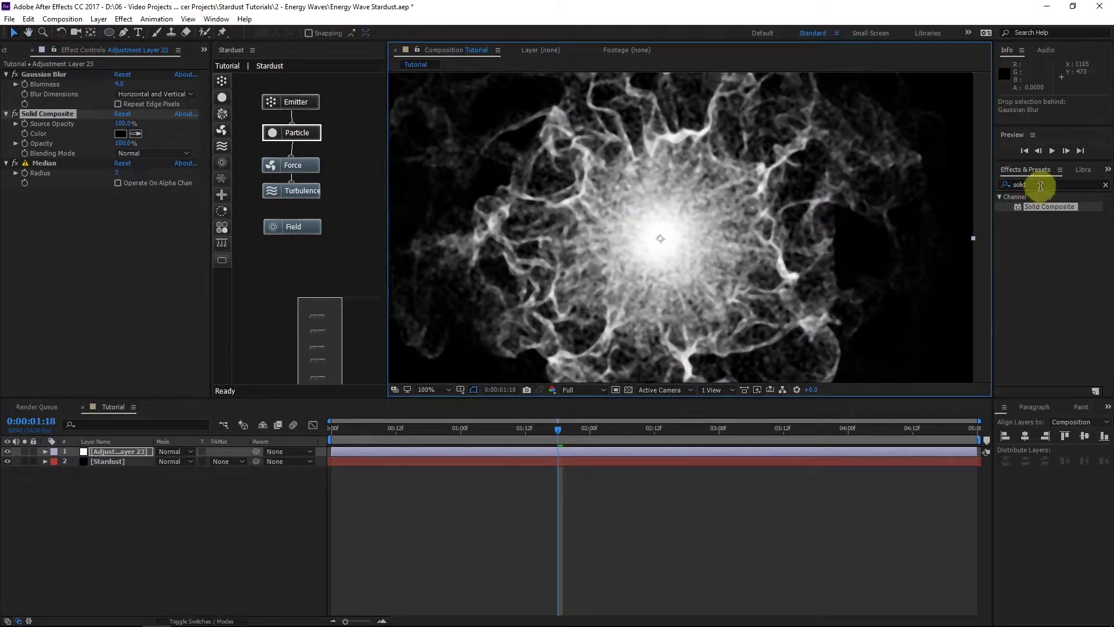
Add CC Vector Blur under Median via a 'vect' search and begin editing its Map Softness.
{"action": "left_click", "coordinate": [1041, 185]}
{"action": "type", "text": "vect"}
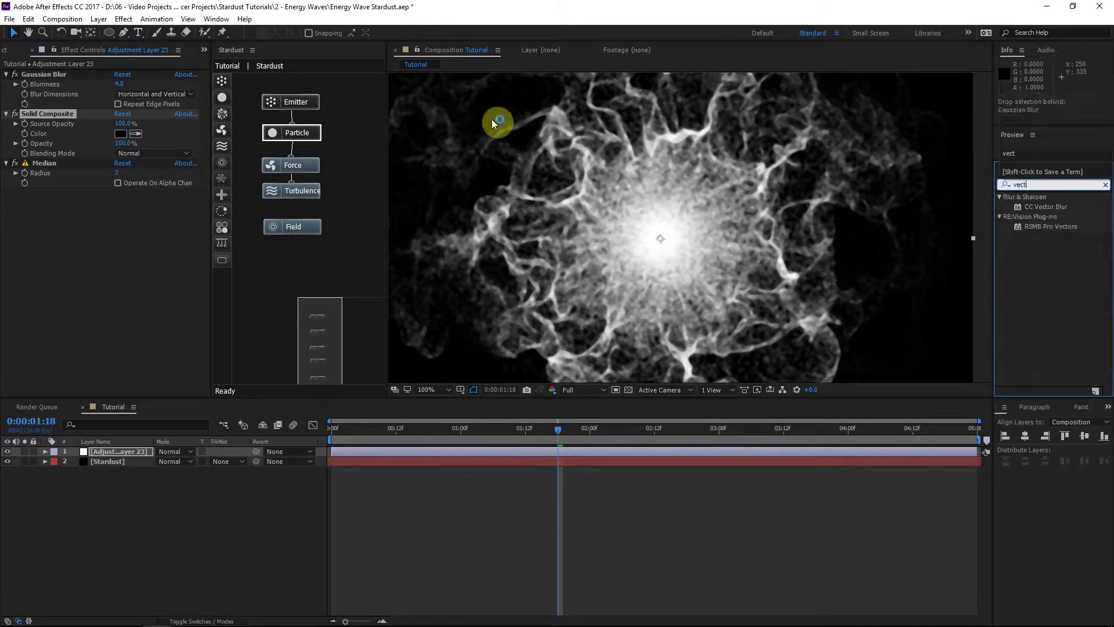
{"action": "left_click_drag", "start_coordinate": [492, 119], "coordinate": [120, 217]}
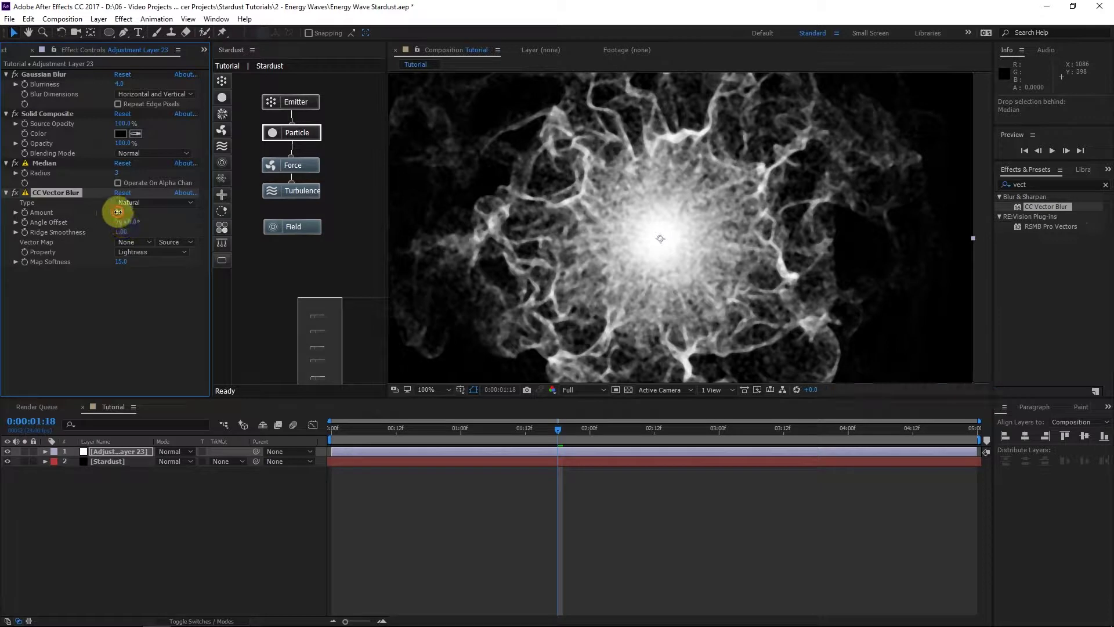
{"action": "left_click", "coordinate": [145, 305]}
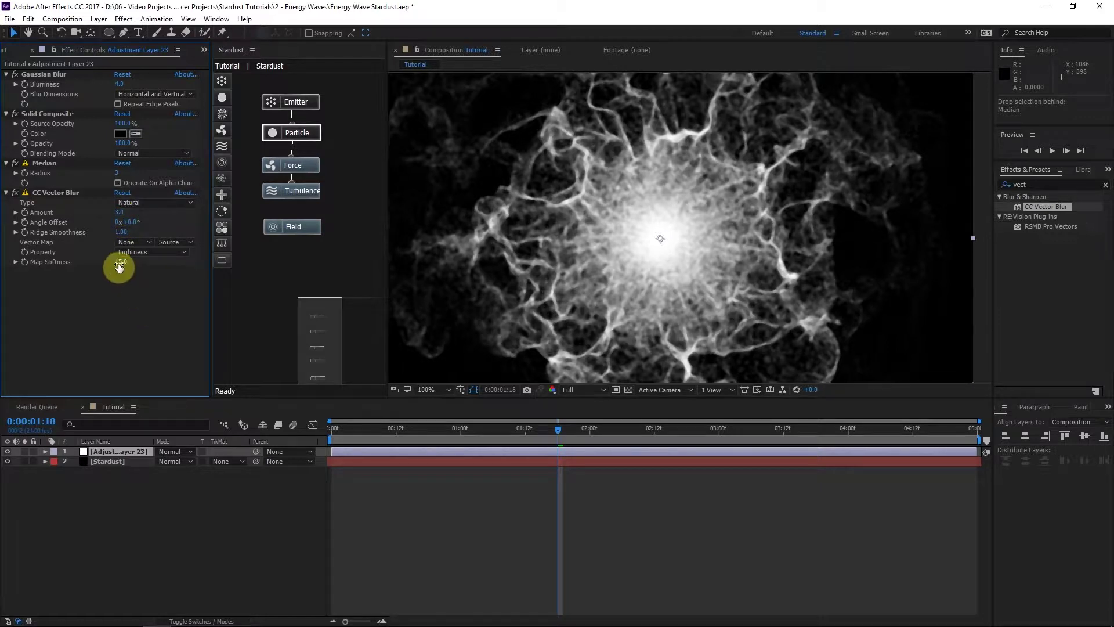
{"action": "left_click", "coordinate": [119, 263]}
Set CC Vector Blur's Map Softness to 19.
{"action": "type", "text": "19"}
{"action": "key", "text": "Return"}
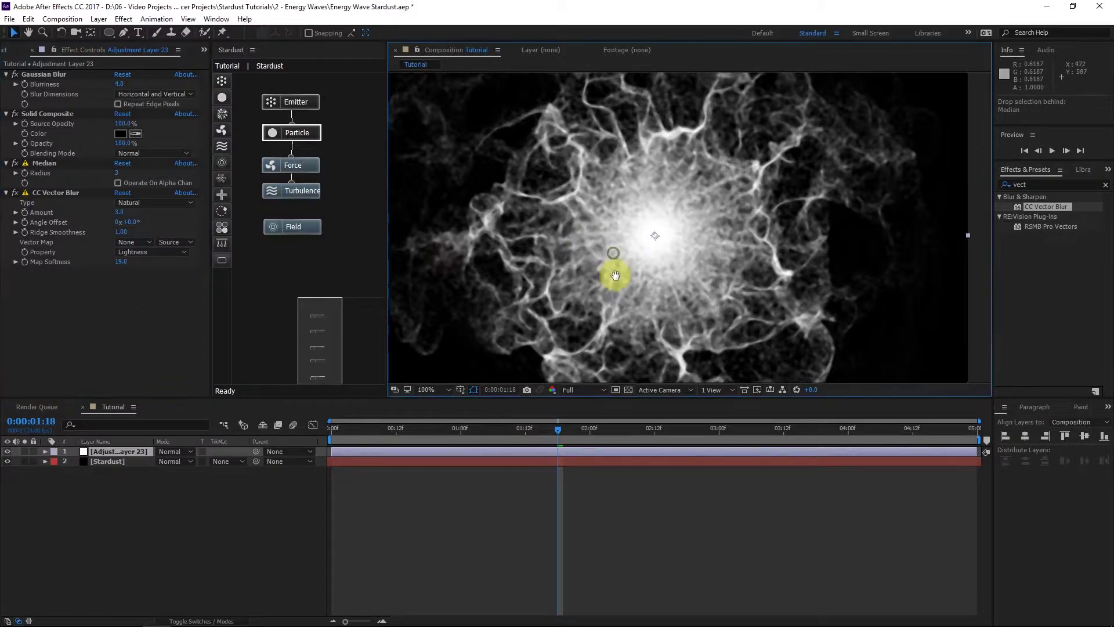
{"action": "scroll", "coordinate": [615, 277], "scroll_direction": "down", "scroll_amount": 2}
{"action": "scroll", "coordinate": [625, 272], "scroll_direction": "up", "scroll_amount": 2}
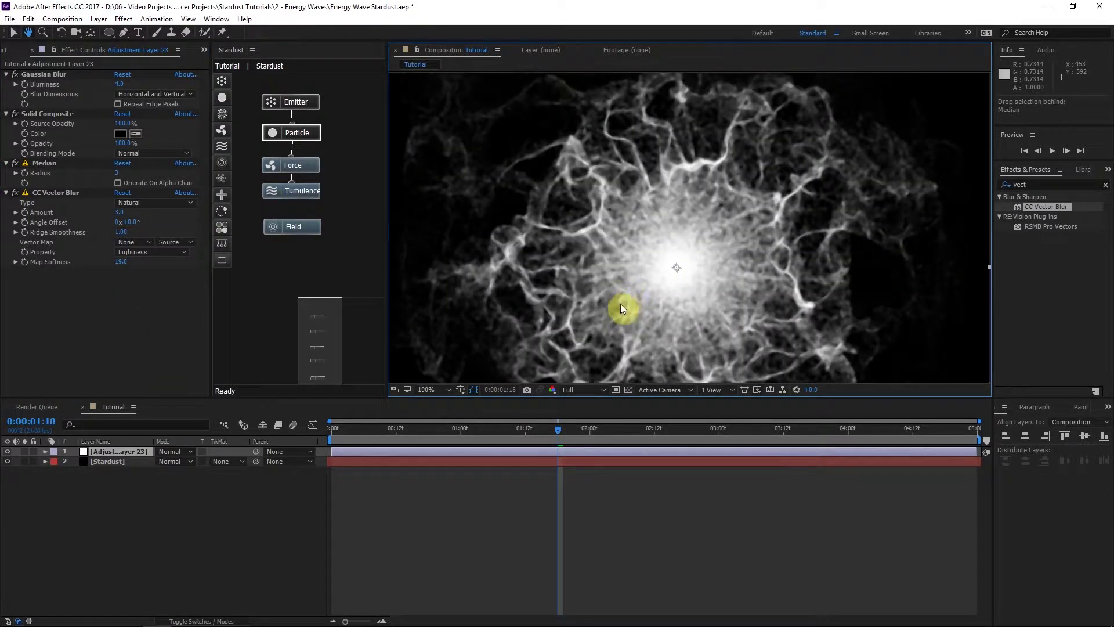
Advance to 0:00:01:19 and hide the adjustment layer to inspect the raw particles.
{"action": "left_click", "coordinate": [563, 430]}
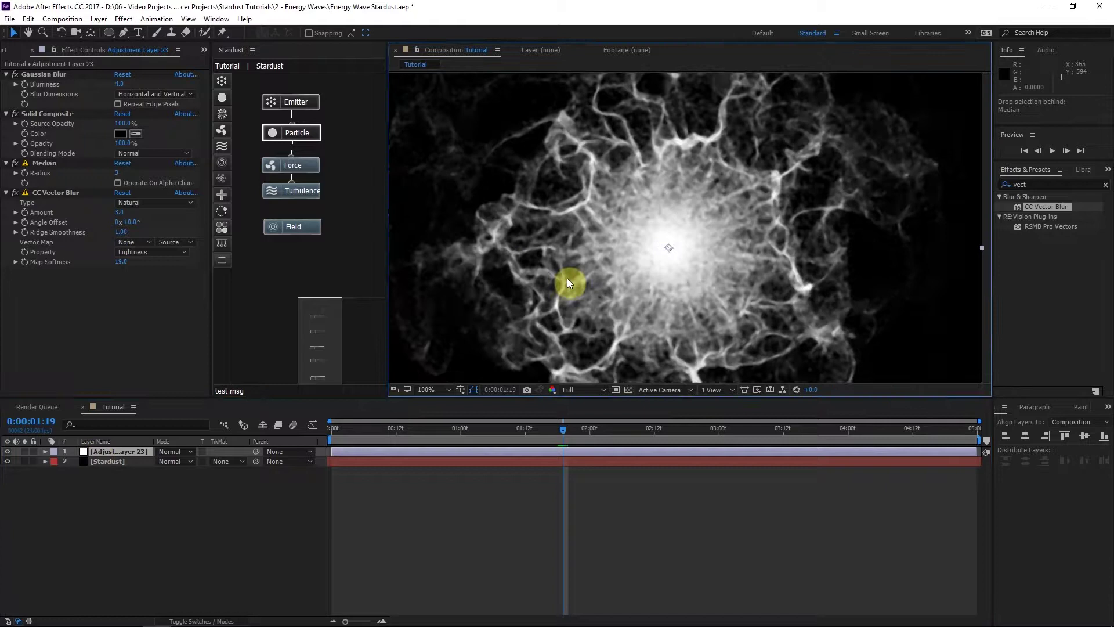
{"action": "left_click_drag", "start_coordinate": [567, 277], "coordinate": [562, 328]}
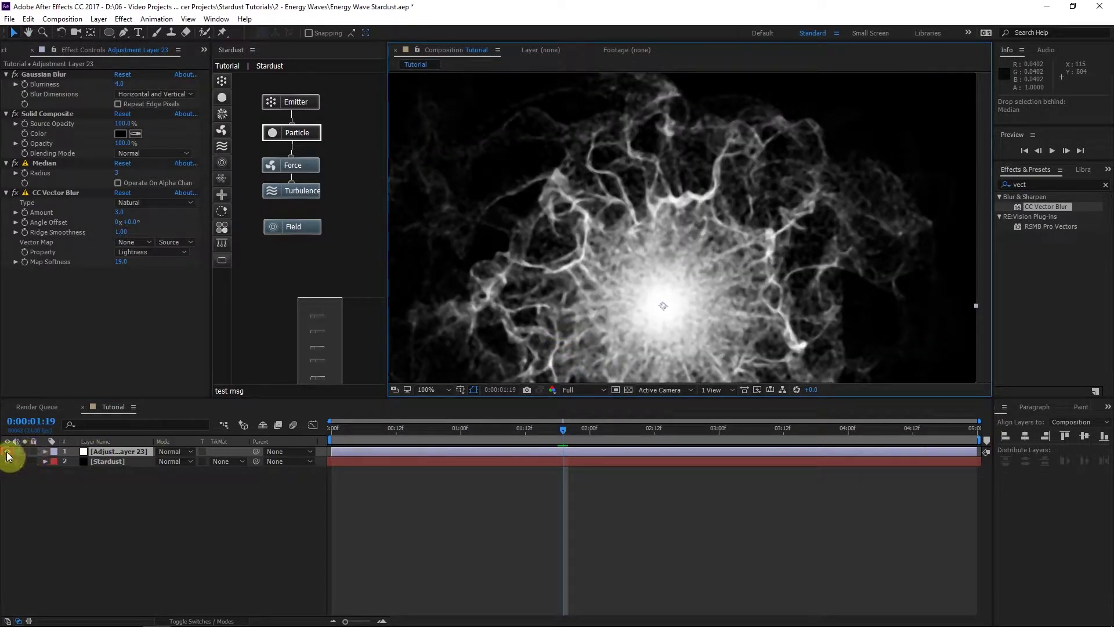
{"action": "left_click", "coordinate": [8, 453]}
{"action": "mouse_move", "coordinate": [671, 282]}
{"action": "left_mouse_down"}
{"action": "mouse_move", "coordinate": [676, 260]}
{"action": "mouse_move", "coordinate": [660, 223]}
{"action": "left_mouse_up"}
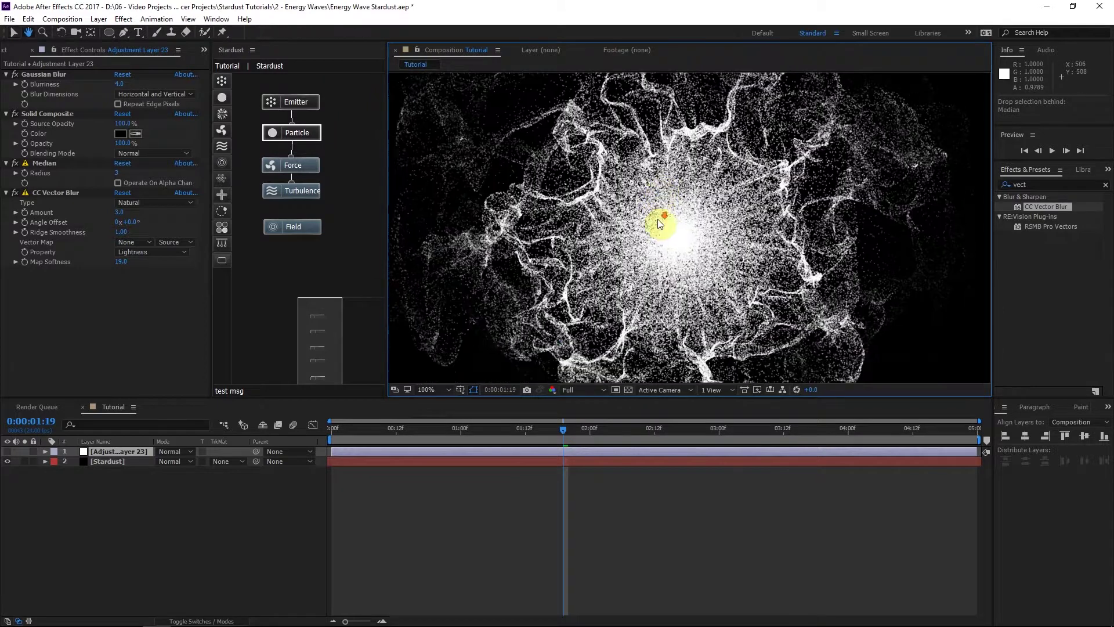
{"action": "scroll", "coordinate": [661, 244], "scroll_direction": "down", "scroll_amount": 2}
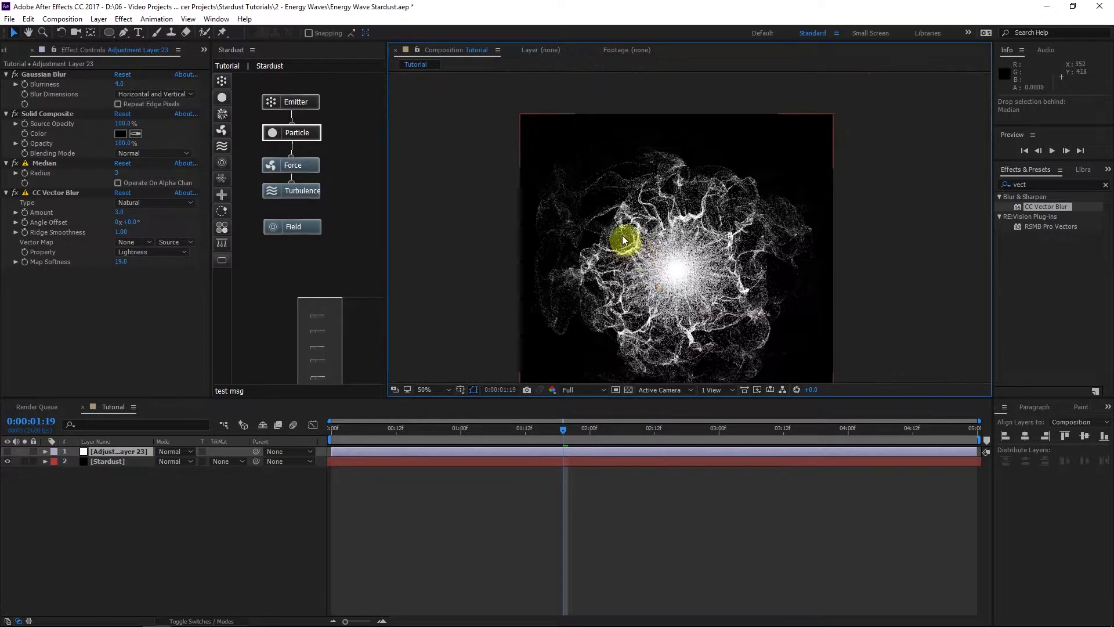
{"action": "scroll", "coordinate": [633, 250], "scroll_direction": "up", "scroll_amount": 4}
{"action": "left_click_drag", "start_coordinate": [641, 259], "coordinate": [637, 300]}
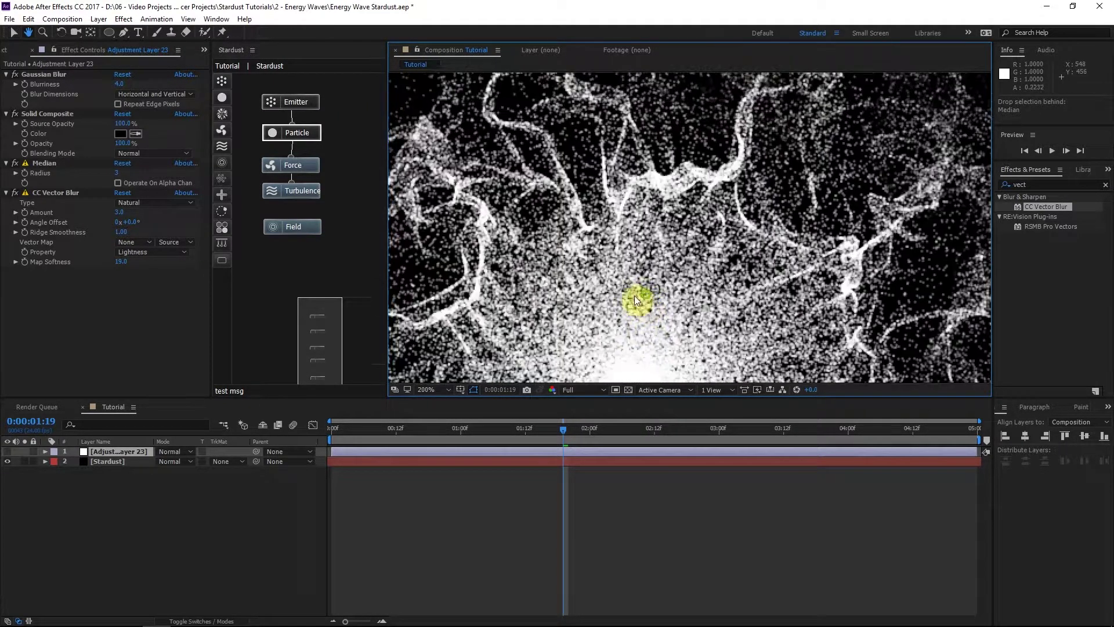
Turn the adjustment layer back on and select it in the timeline.
{"action": "left_click", "coordinate": [12, 446]}
{"action": "scroll", "coordinate": [600, 164], "scroll_direction": "down", "scroll_amount": 2}
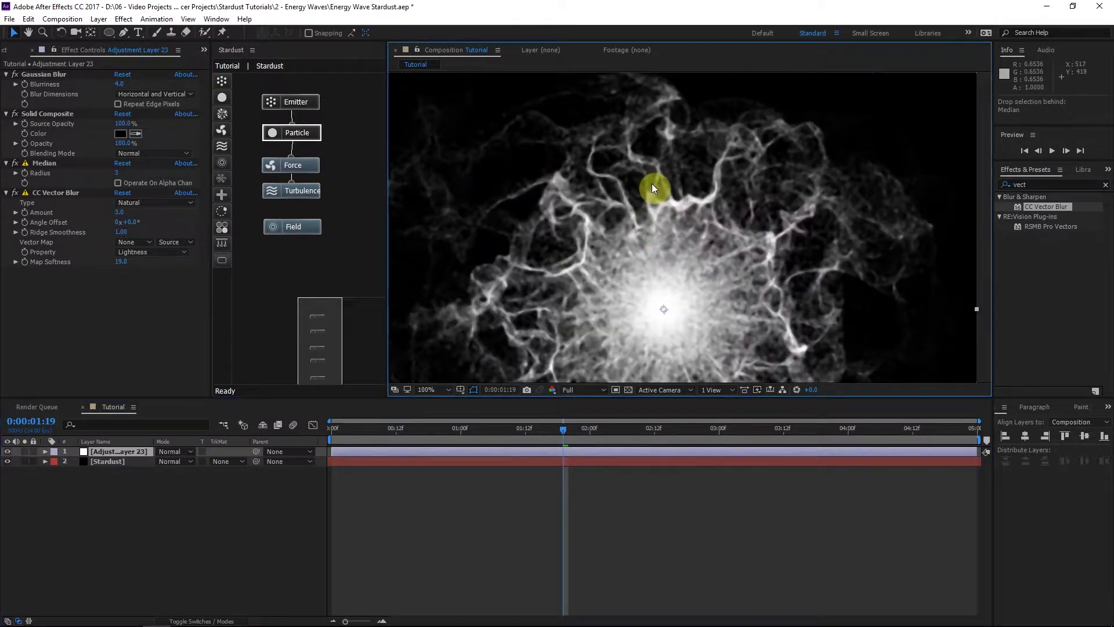
{"action": "scroll", "coordinate": [652, 184], "scroll_direction": "down", "scroll_amount": 1}
{"action": "scroll", "coordinate": [652, 184], "scroll_direction": "down", "scroll_amount": 1}
{"action": "left_click", "coordinate": [130, 451]}
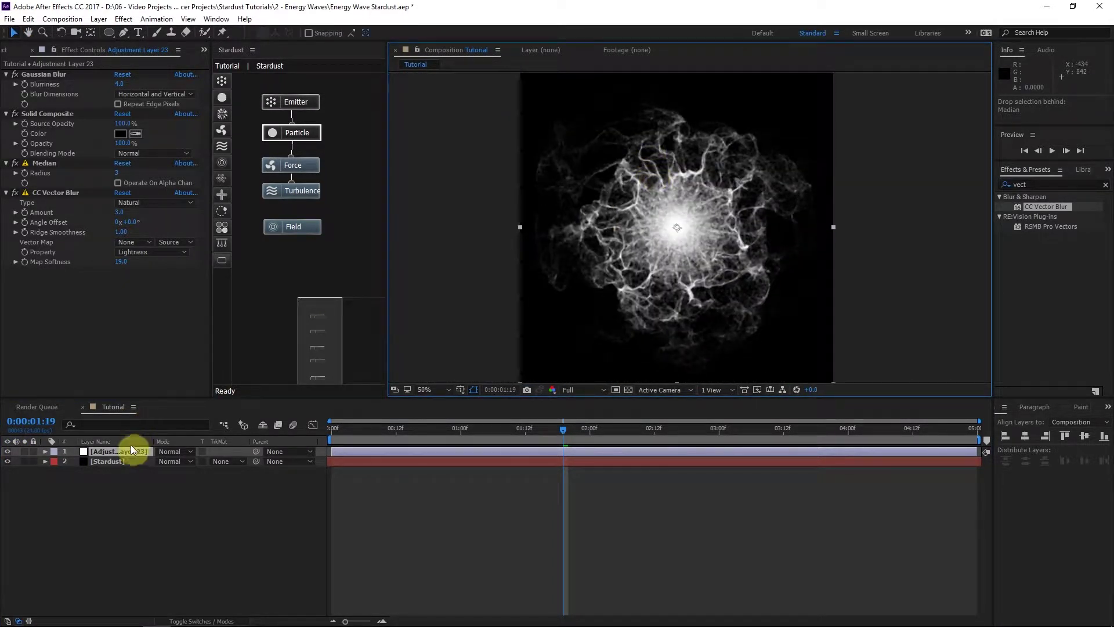
Reveal the adjustment layer's opacity and set it to 50%.
{"action": "key", "text": "t"}
{"action": "left_click", "coordinate": [164, 461]}
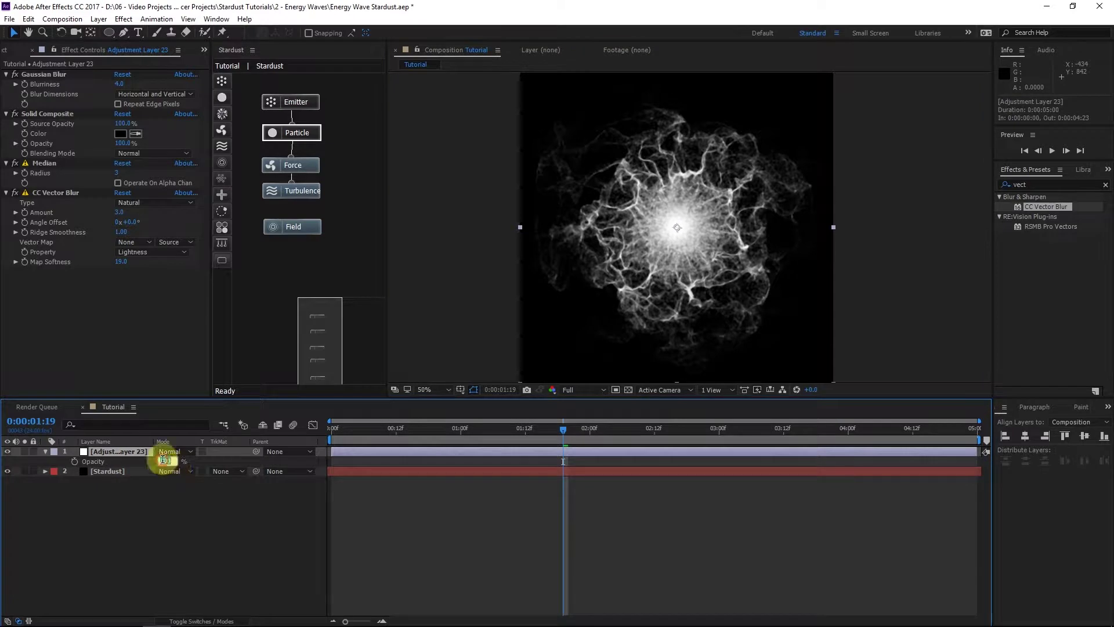
{"action": "left_click", "coordinate": [189, 506]}
{"action": "scroll", "coordinate": [622, 224], "scroll_direction": "up", "scroll_amount": 2}
{"action": "scroll", "coordinate": [667, 249], "scroll_direction": "up", "scroll_amount": 1}
{"action": "scroll", "coordinate": [649, 313], "scroll_direction": "up", "scroll_amount": 1}
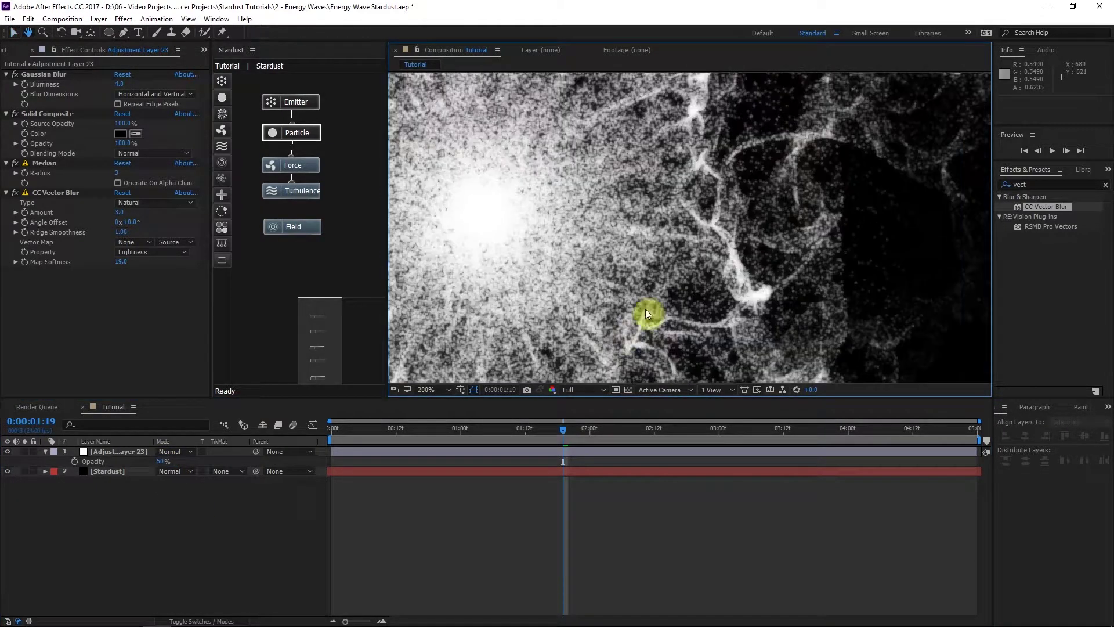
{"action": "scroll", "coordinate": [668, 302], "scroll_direction": "up", "scroll_amount": 3}
{"action": "scroll", "coordinate": [685, 278], "scroll_direction": "left", "scroll_amount": 4}
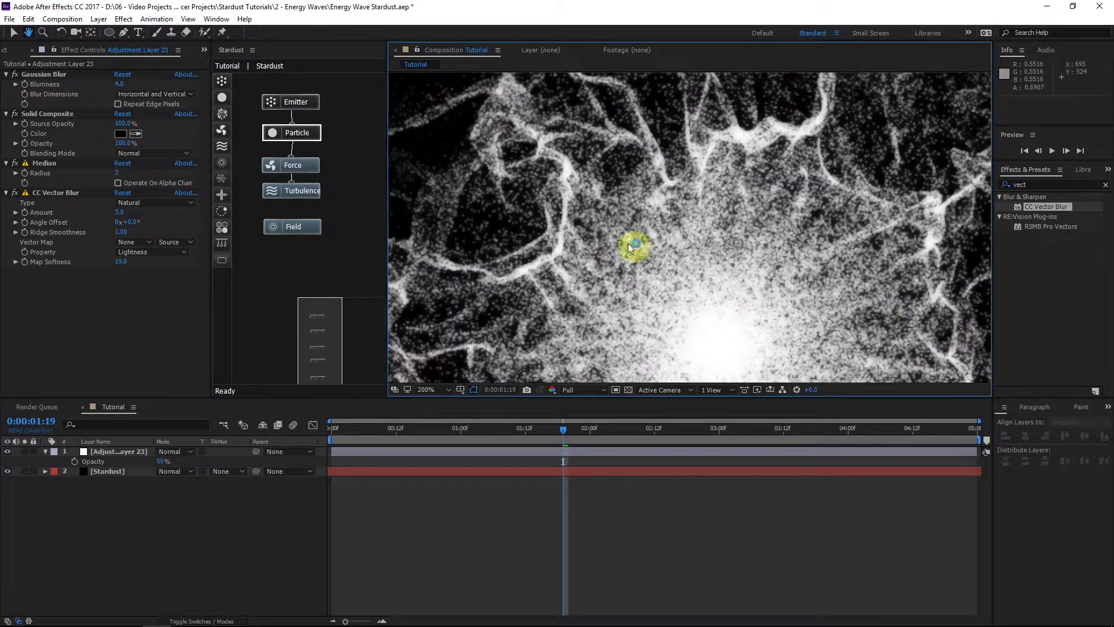
{"action": "left_click_drag", "start_coordinate": [631, 248], "coordinate": [623, 158]}
{"action": "scroll", "coordinate": [629, 197], "scroll_direction": "down", "scroll_amount": 1}
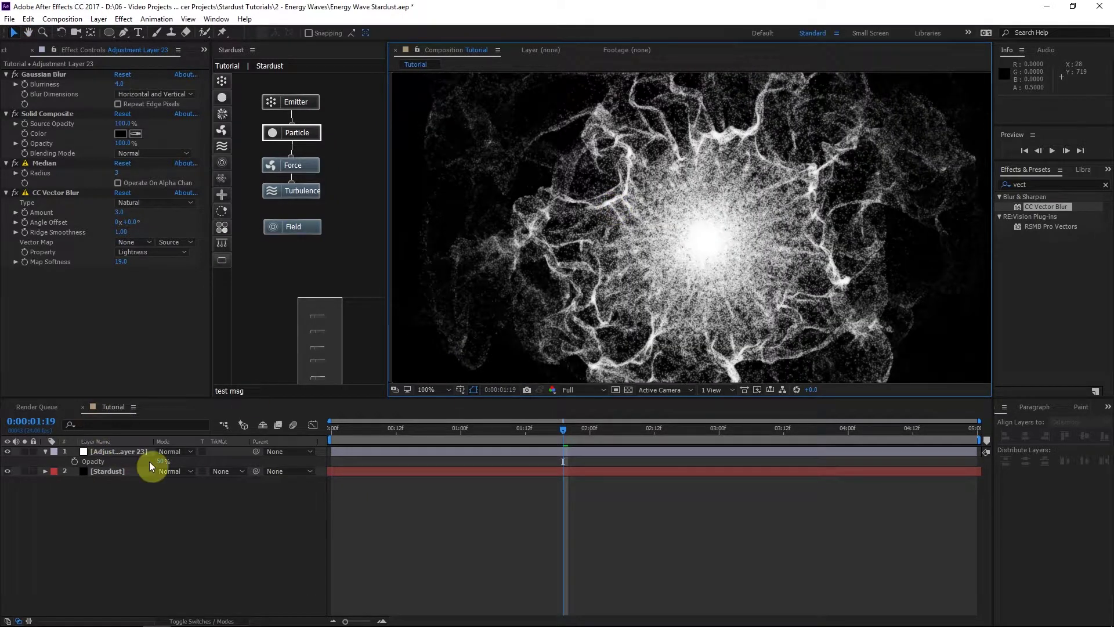
Restore the adjustment layer's opacity to 100% and set its blend mode to Screen.
{"action": "left_click_drag", "start_coordinate": [162, 465], "coordinate": [544, 460]}
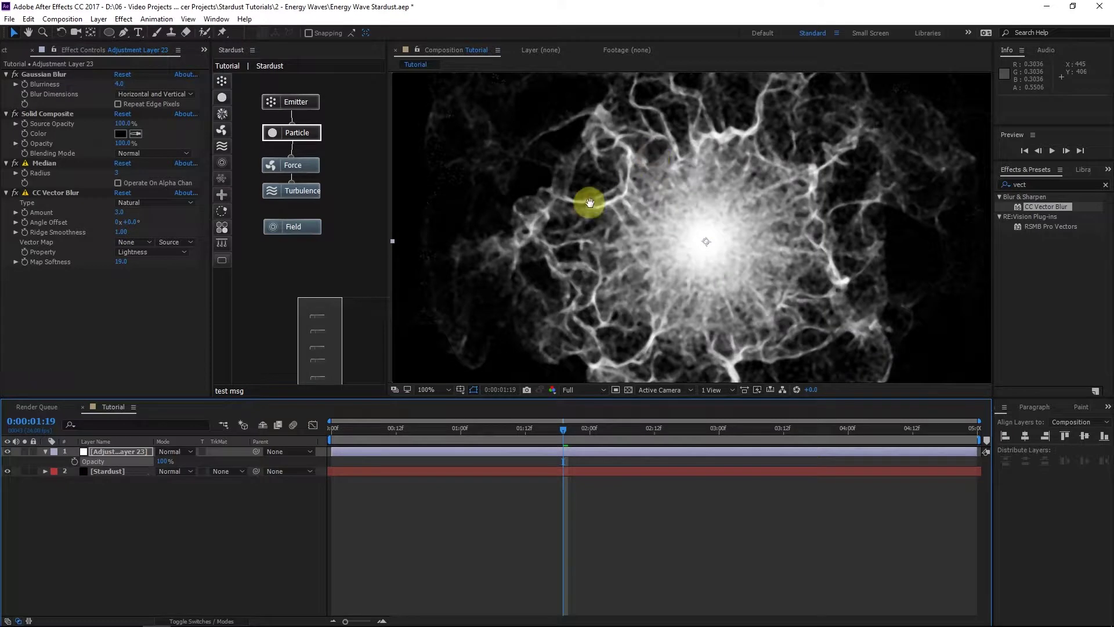
{"action": "left_click", "coordinate": [175, 453]}
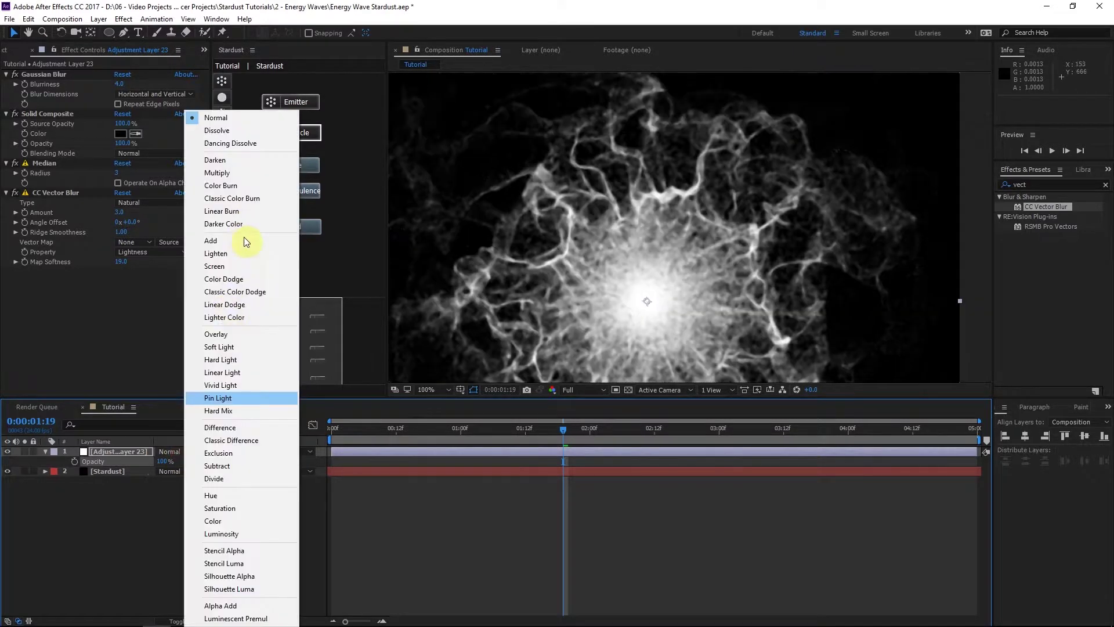
{"action": "left_click", "coordinate": [233, 267]}
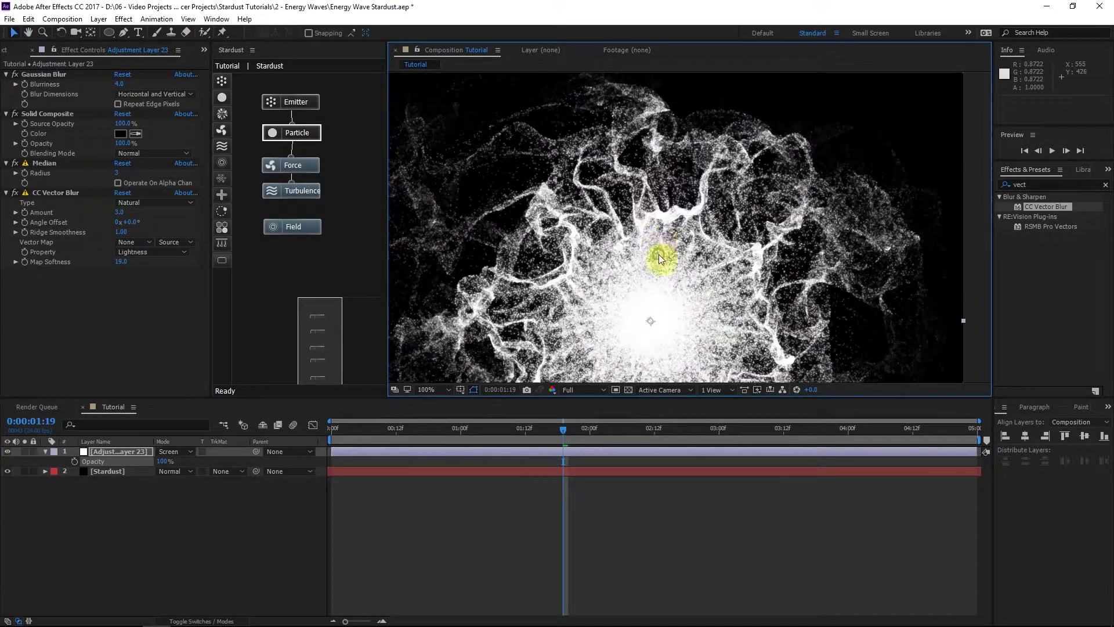
Toggle the adjustment layer off and on to compare the Screen blend.
{"action": "left_click_drag", "start_coordinate": [660, 259], "coordinate": [694, 235]}
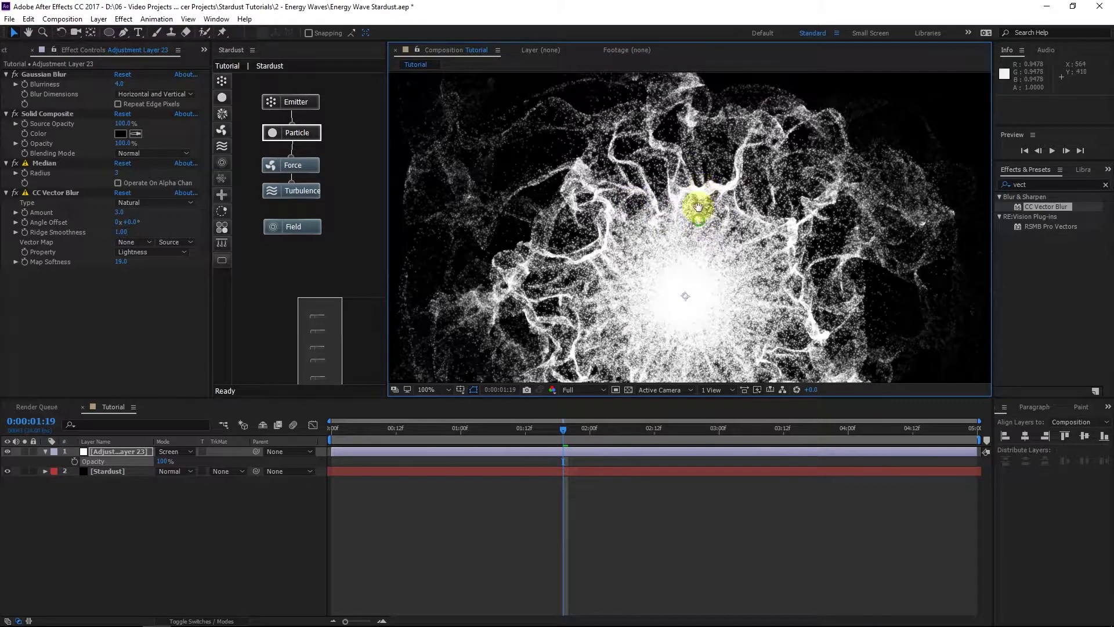
{"action": "scroll", "coordinate": [685, 215], "scroll_direction": "down", "scroll_amount": 2}
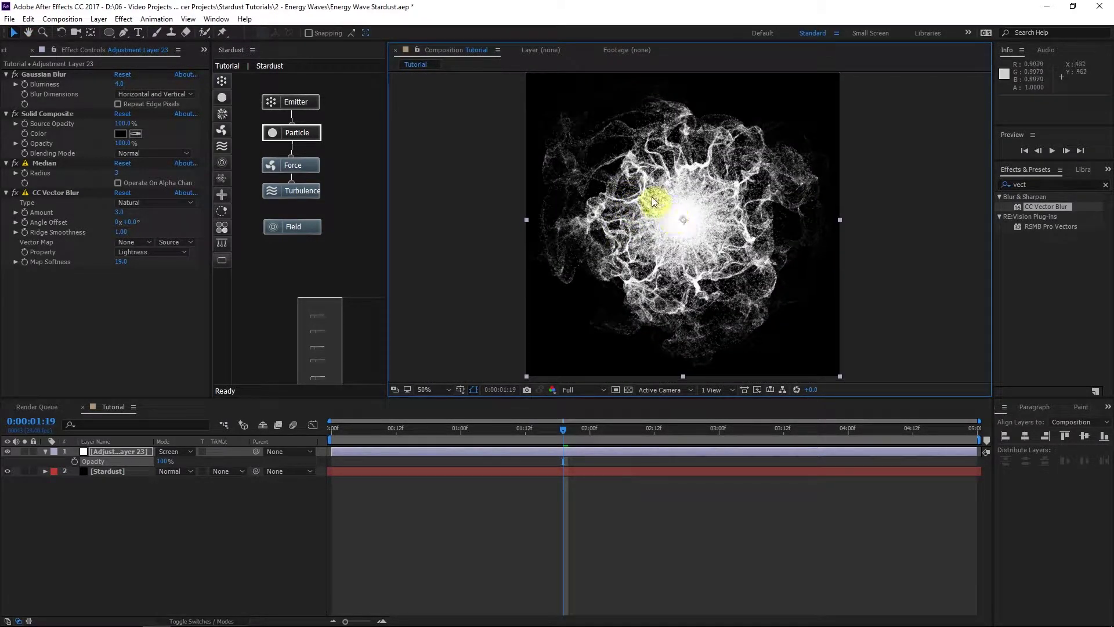
{"action": "left_click", "coordinate": [8, 451]}
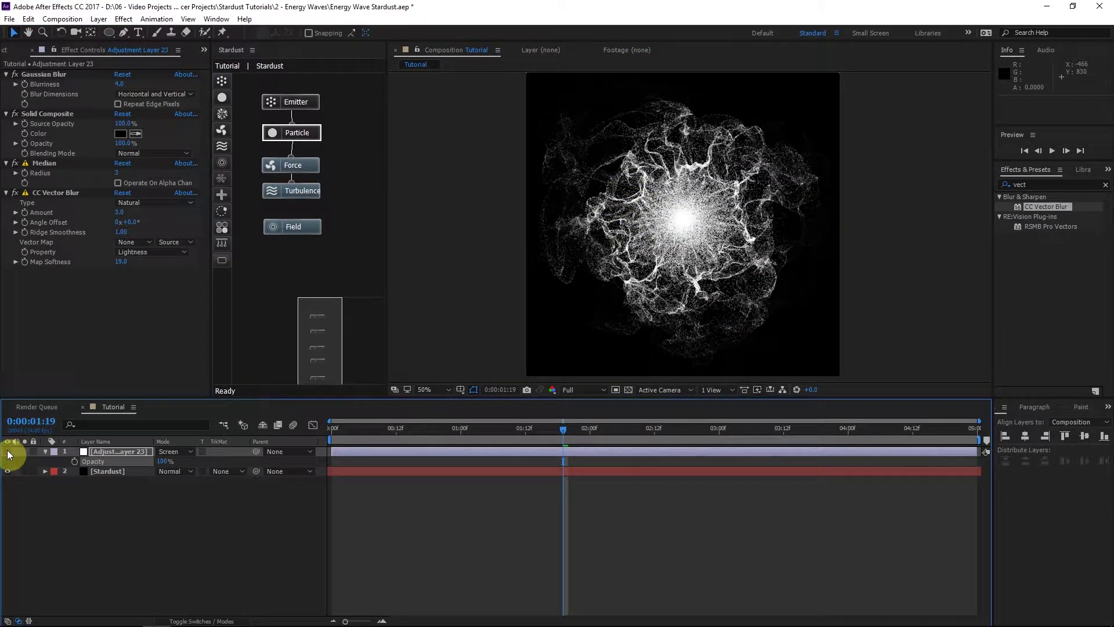
{"action": "left_click", "coordinate": [8, 451]}
Rename the blurred adjustment layer to 'Fluids'.
{"action": "left_click", "coordinate": [646, 248]}
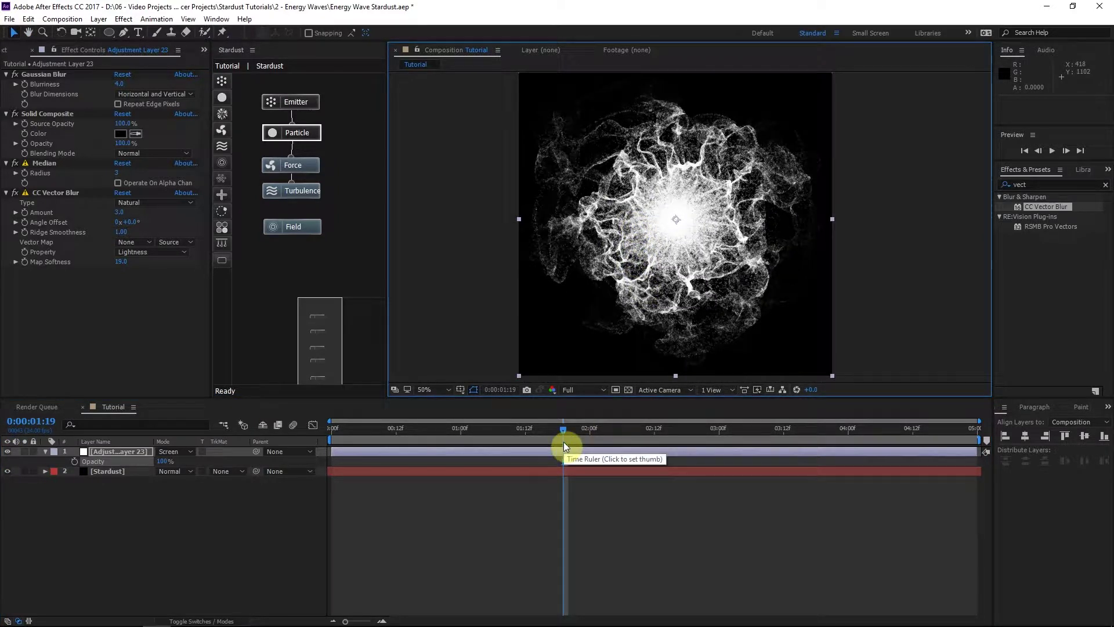
{"action": "left_click", "coordinate": [107, 451]}
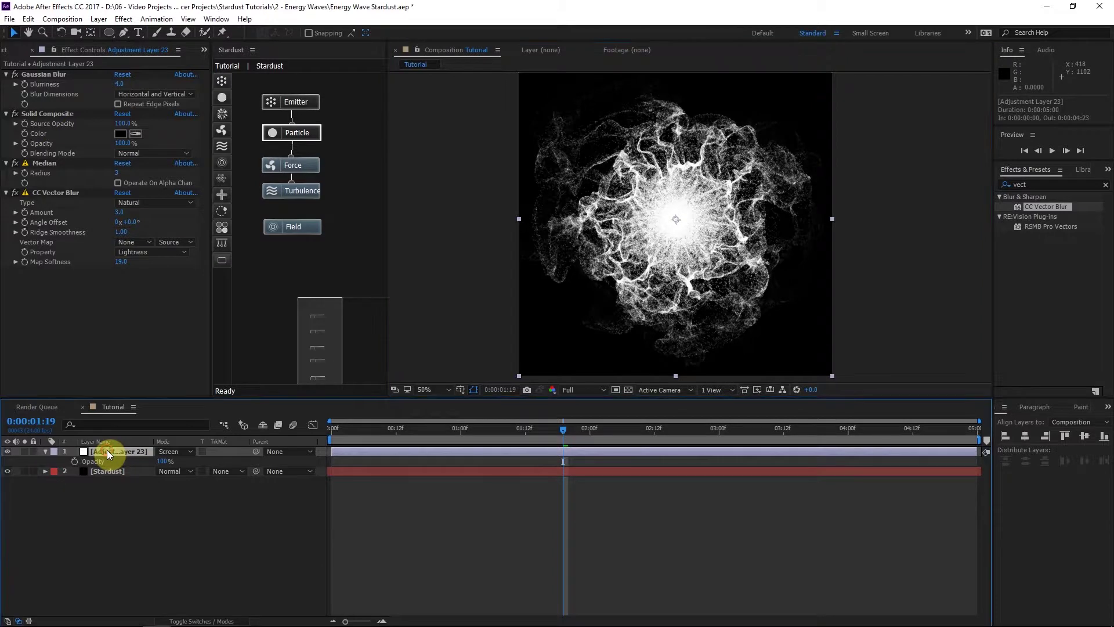
{"action": "key", "text": "Return"}
{"action": "type", "text": "Fluids"}
{"action": "key", "text": "Return"}
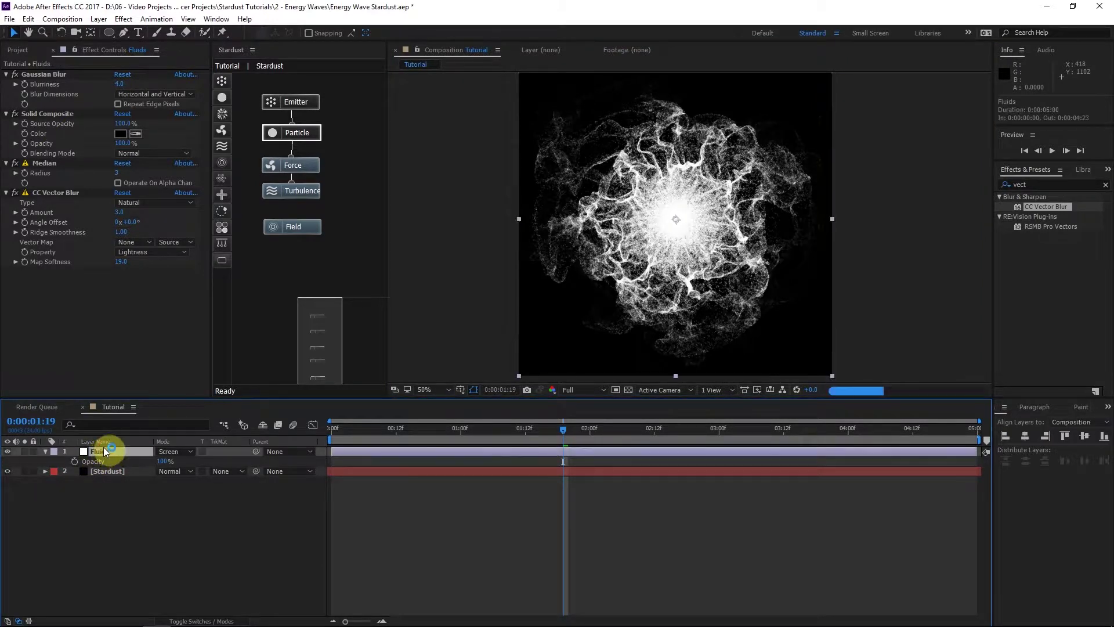
Create a new COLOR_GLOW adjustment layer above Fluids and apply Curves to it.
{"action": "key", "text": "ctrl+alt+y"}
{"action": "left_click", "coordinate": [105, 462]}
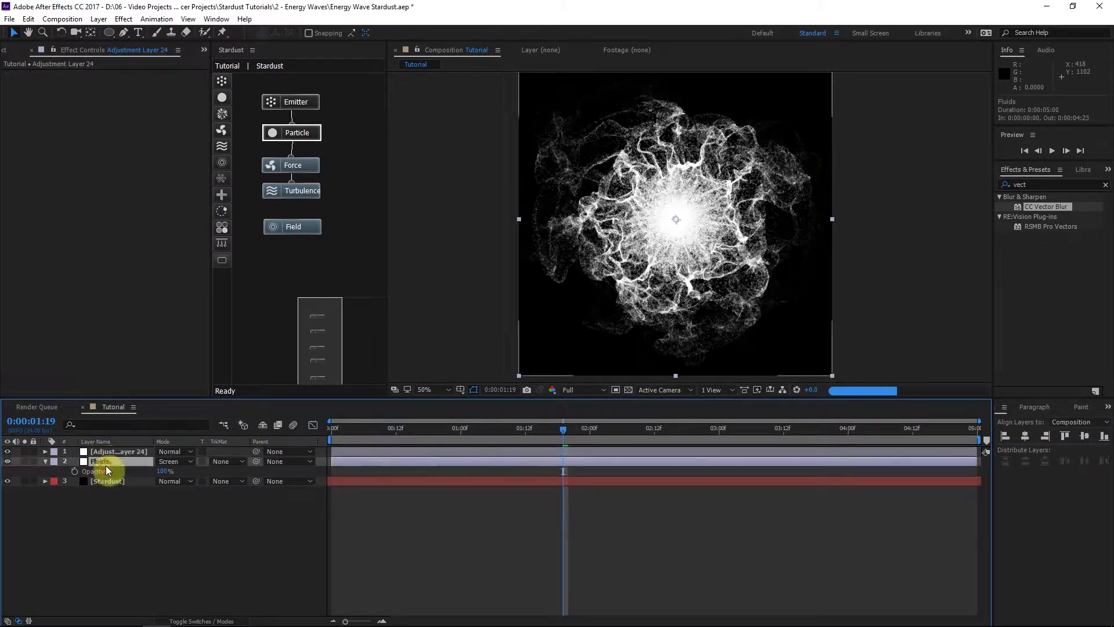
{"action": "left_click", "coordinate": [119, 452]}
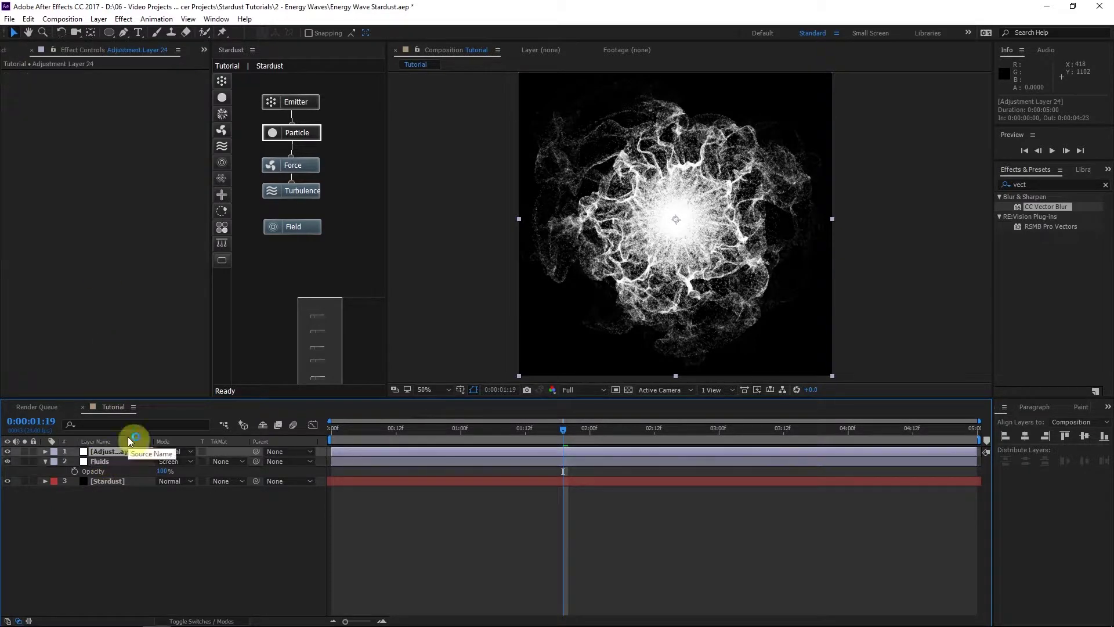
{"action": "left_click", "coordinate": [632, 385]}
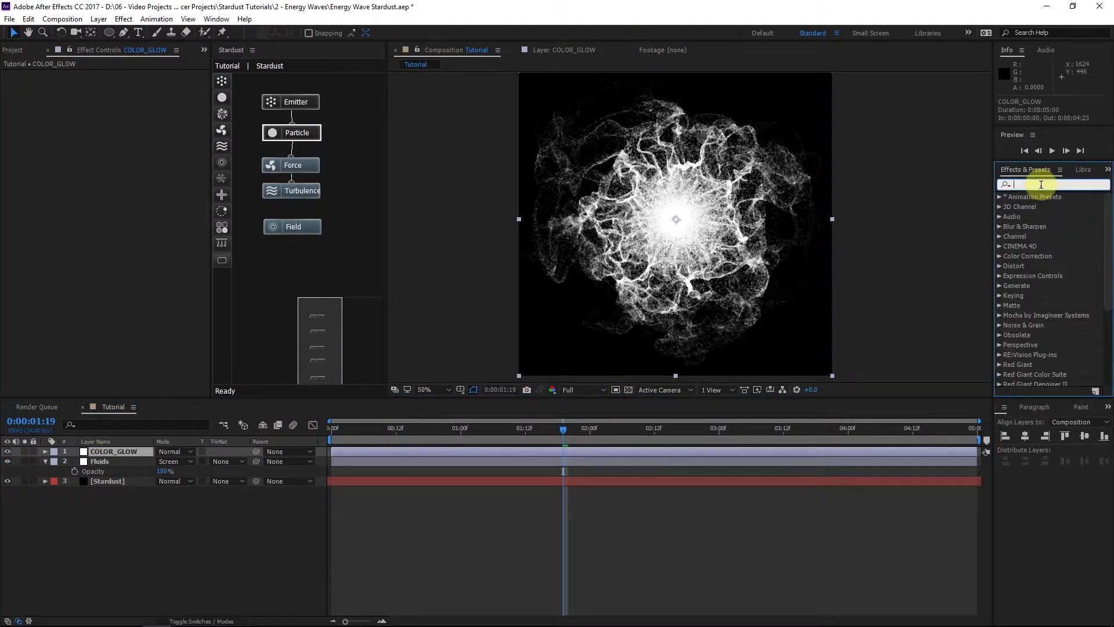
{"action": "type", "text": "curves"}
{"action": "left_click_drag", "start_coordinate": [1035, 246], "coordinate": [152, 447]}
Adjust the Curves channels: raise Blue, adjust Red, and lift Green slightly.
{"action": "left_click", "coordinate": [148, 84]}
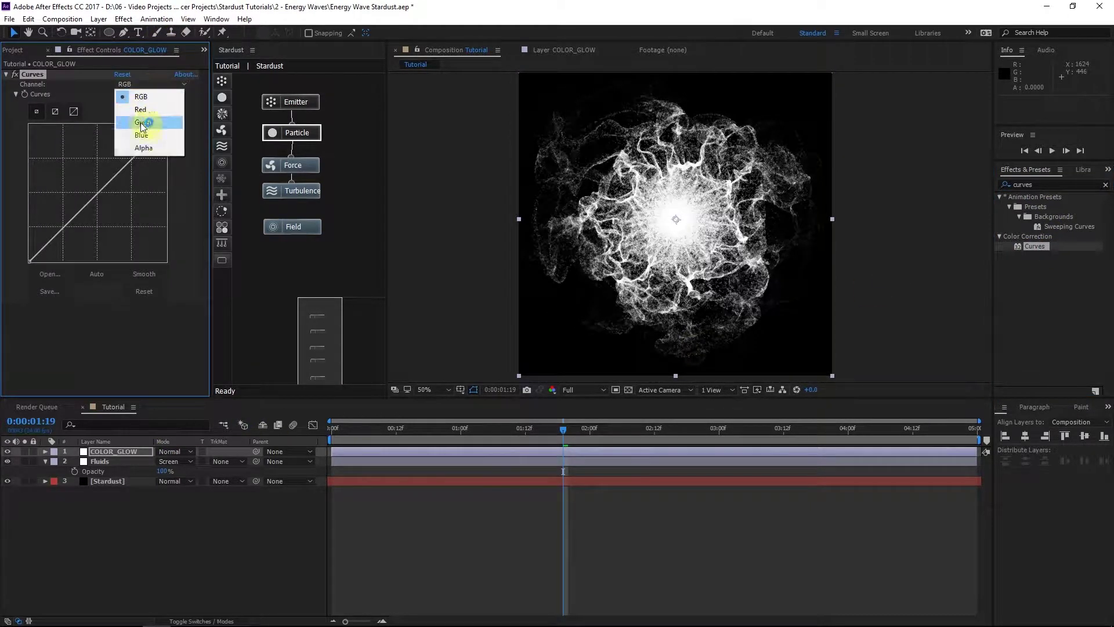
{"action": "left_click", "coordinate": [141, 135]}
{"action": "mouse_move", "coordinate": [93, 197]}
{"action": "left_mouse_down"}
{"action": "mouse_move", "coordinate": [75, 167]}
{"action": "mouse_move", "coordinate": [96, 229]}
{"action": "left_mouse_up"}
{"action": "left_click", "coordinate": [150, 84]}
{"action": "left_click", "coordinate": [140, 110]}
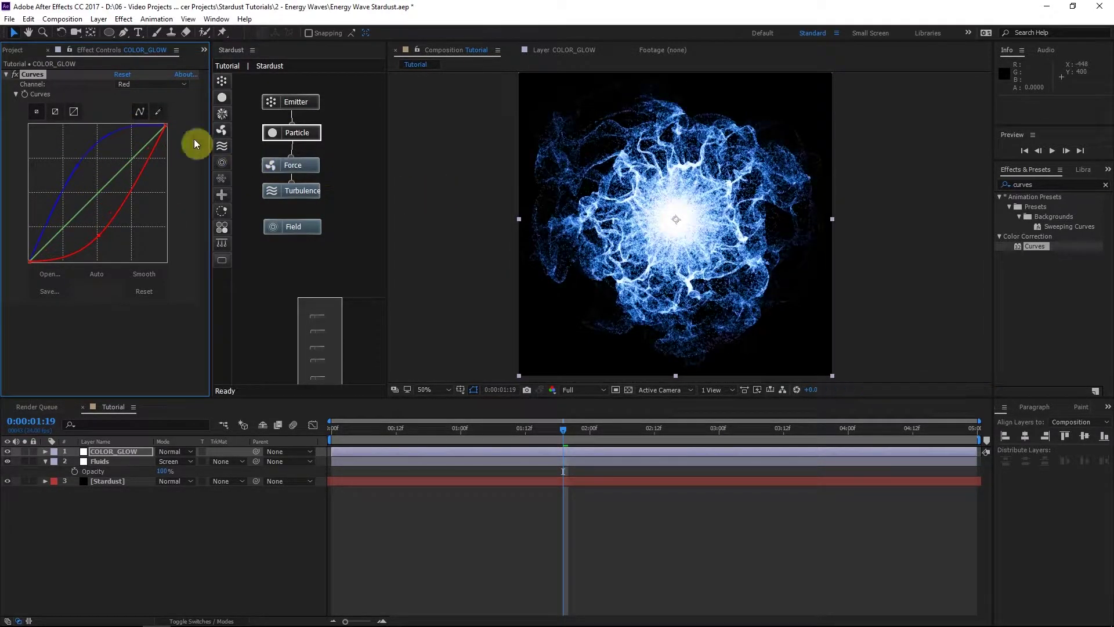
{"action": "left_click", "coordinate": [148, 84]}
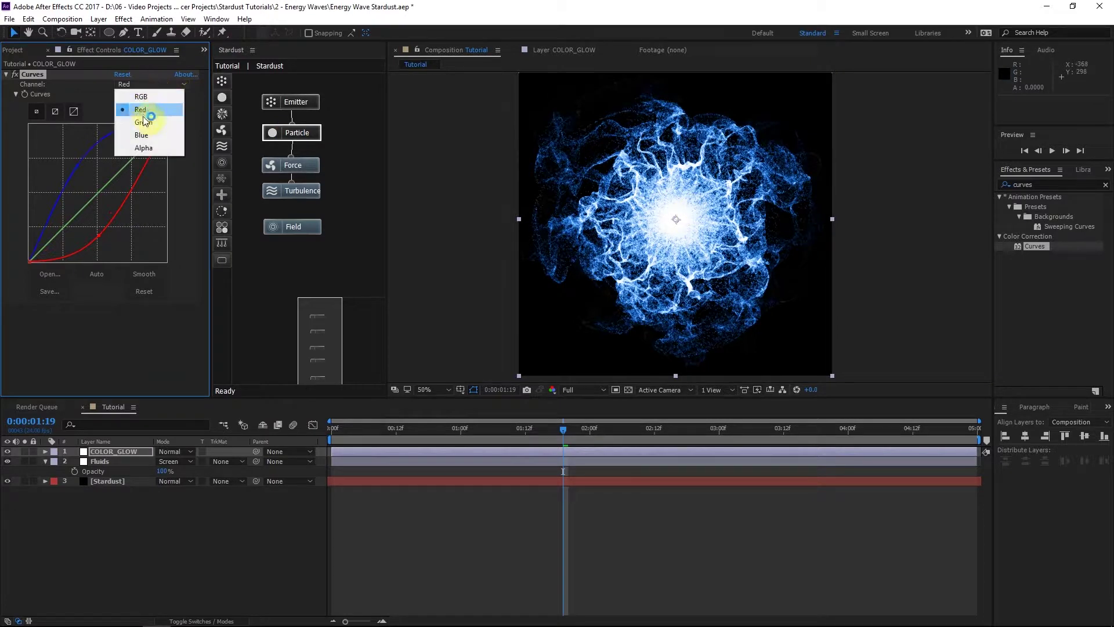
{"action": "left_click", "coordinate": [144, 120]}
{"action": "left_click_drag", "start_coordinate": [132, 164], "coordinate": [64, 234]}
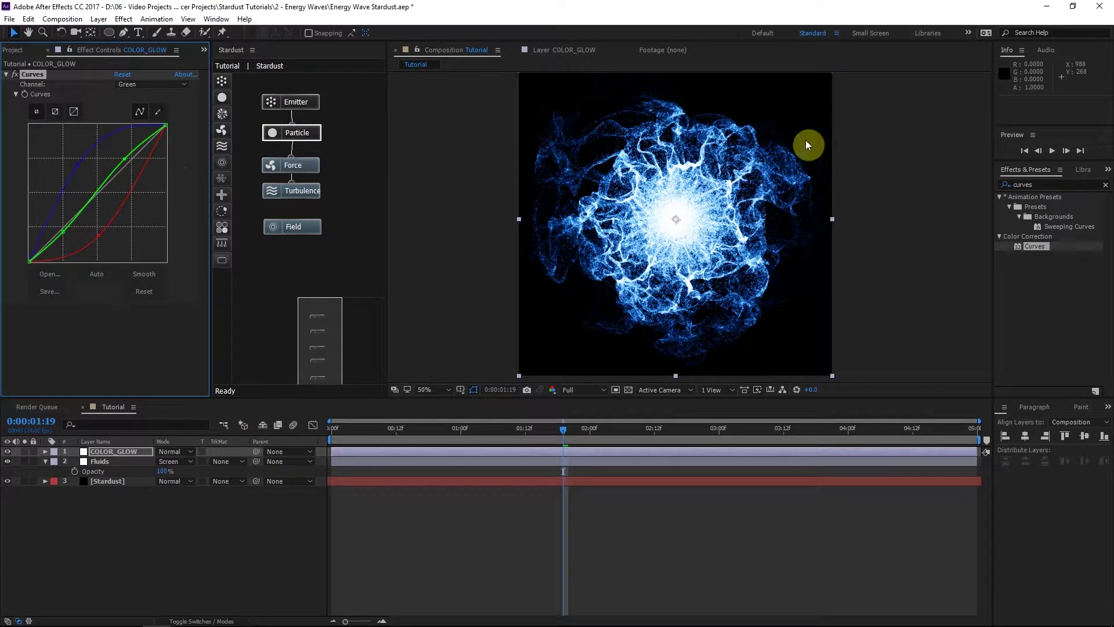
{"action": "scroll", "coordinate": [787, 154], "scroll_direction": "up", "scroll_amount": 2}
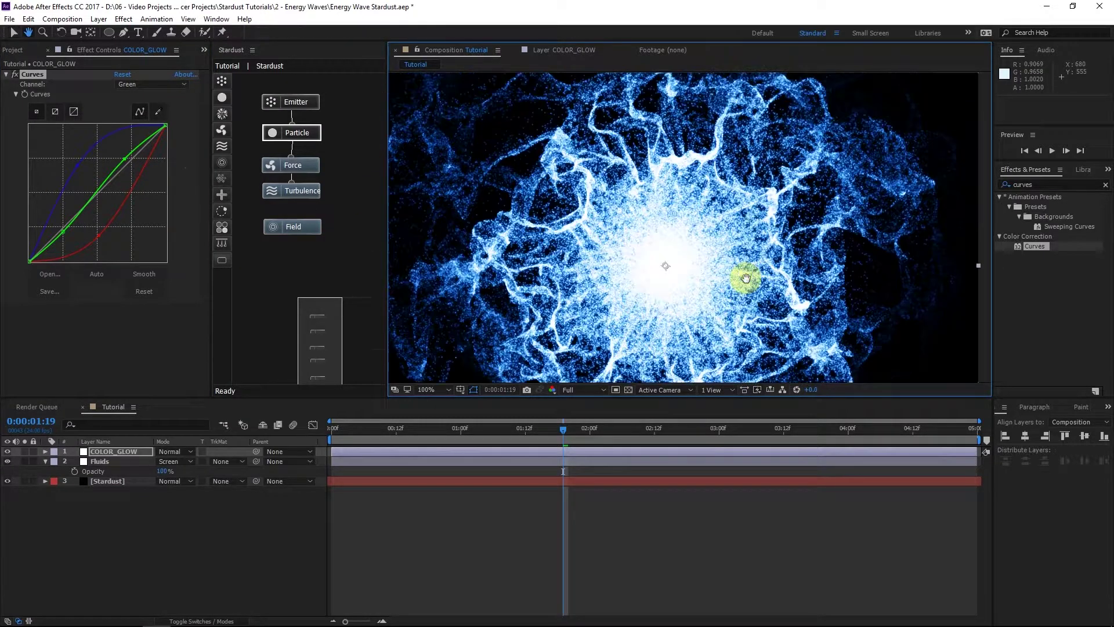
Apply the Glow effect to the COLOR_GLOW layer.
{"action": "scroll", "coordinate": [746, 279], "scroll_direction": "down", "scroll_amount": 2}
{"action": "type", "text": "g"}
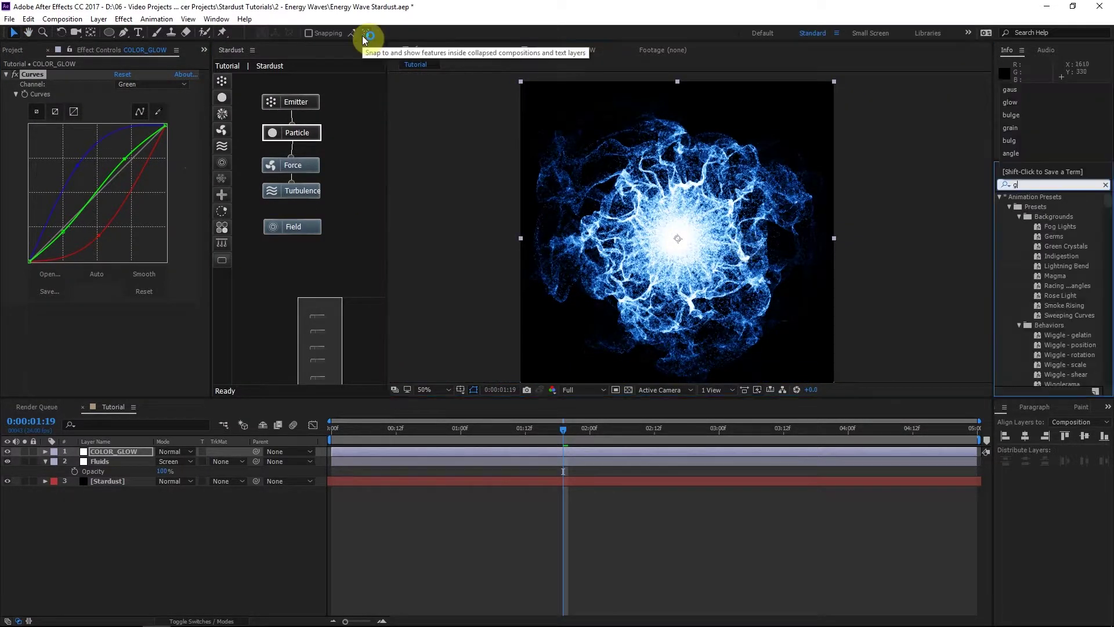
{"action": "type", "text": "t"}
{"action": "key", "text": "BackSpace"}
{"action": "type", "text": "low"}
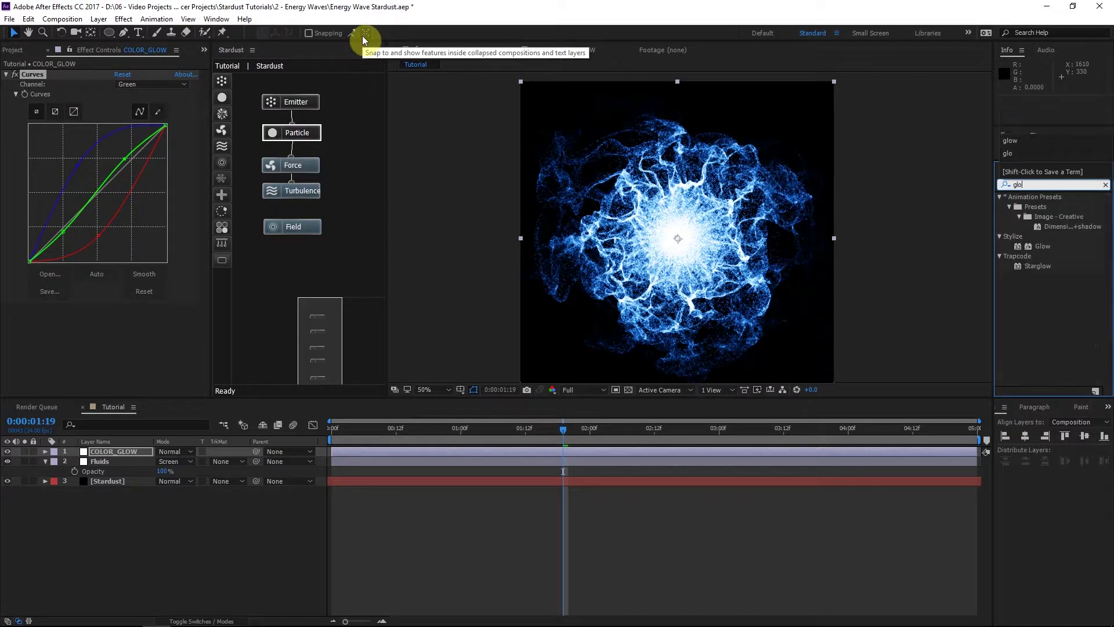
{"action": "left_click_drag", "start_coordinate": [1043, 246], "coordinate": [108, 296]}
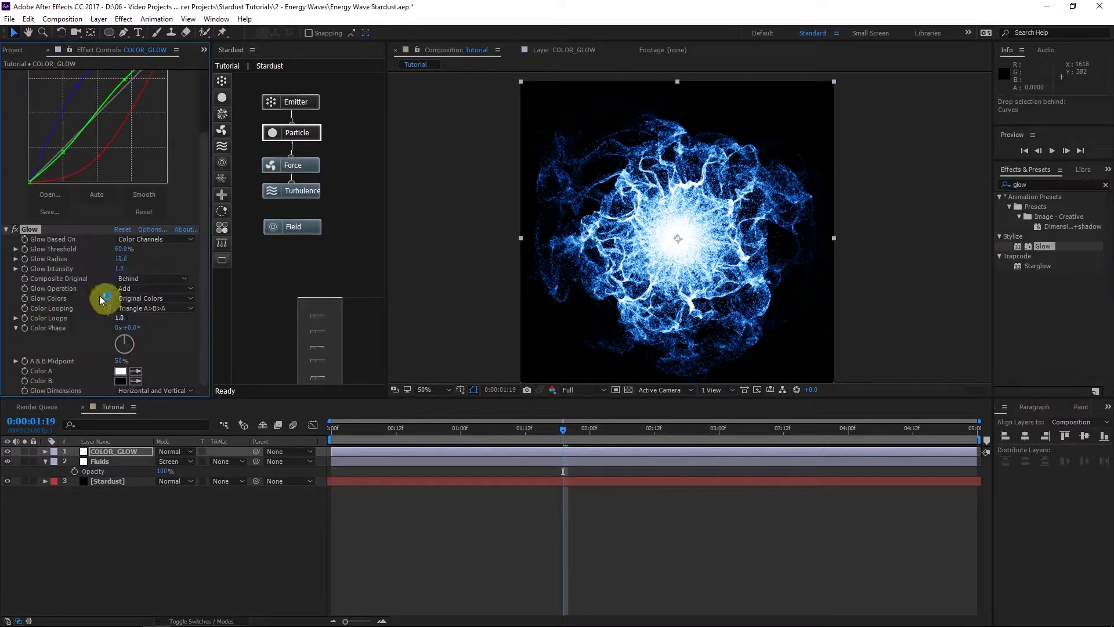
Set Glow threshold to 75%, radius to 75, and operation to Screen.
{"action": "key", "text": "Return"}
{"action": "left_click", "coordinate": [120, 259]}
{"action": "type", "text": "75"}
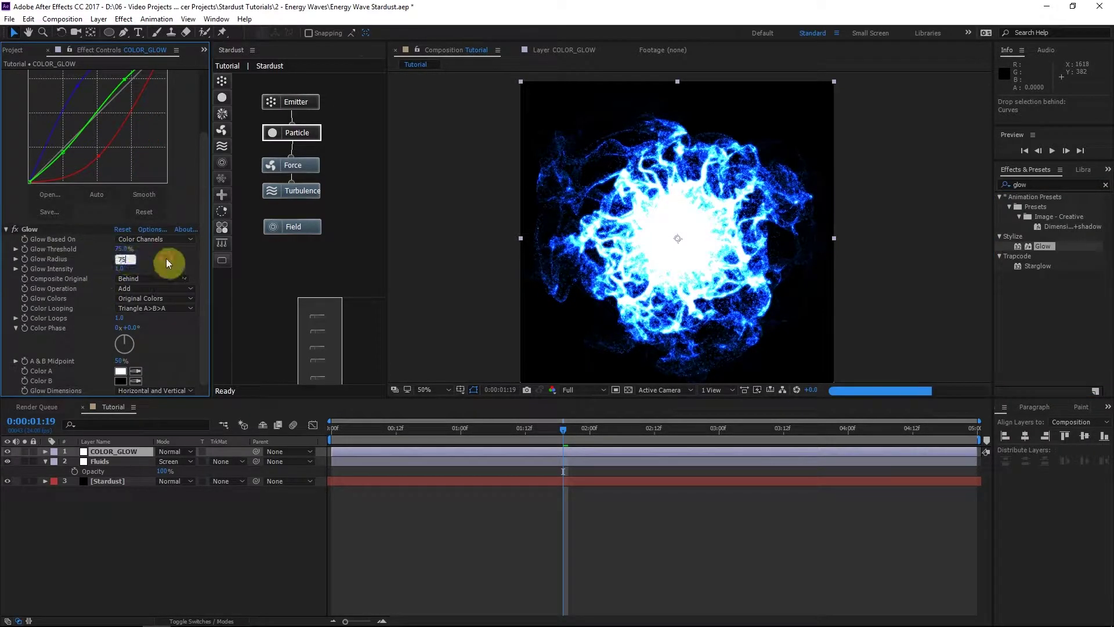
{"action": "key", "text": "Return"}
{"action": "left_click", "coordinate": [132, 289]}
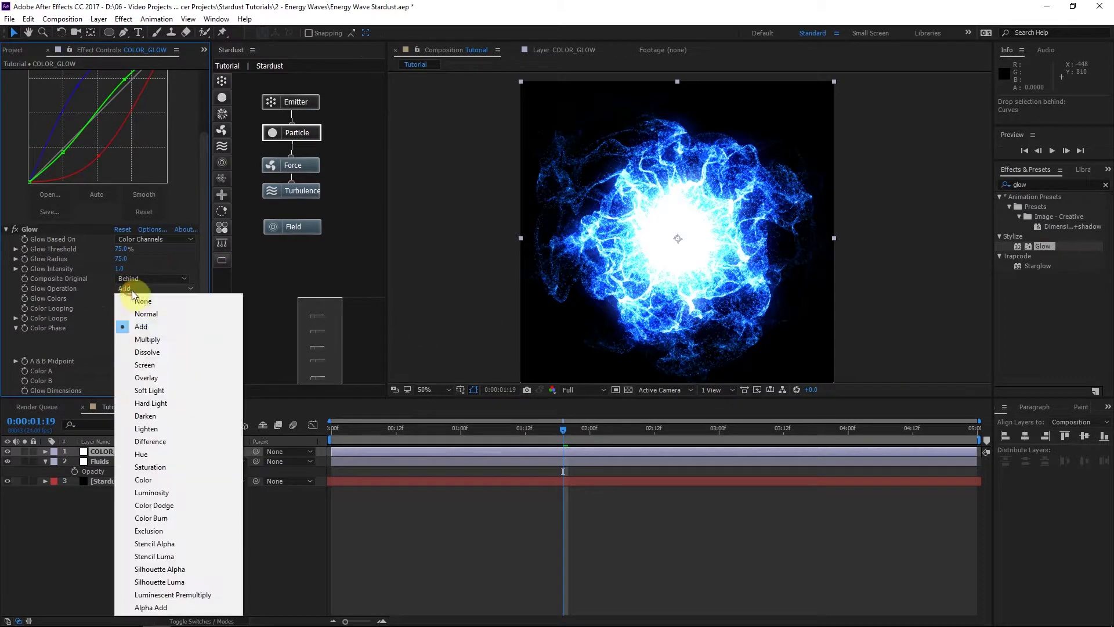
{"action": "left_click", "coordinate": [144, 365]}
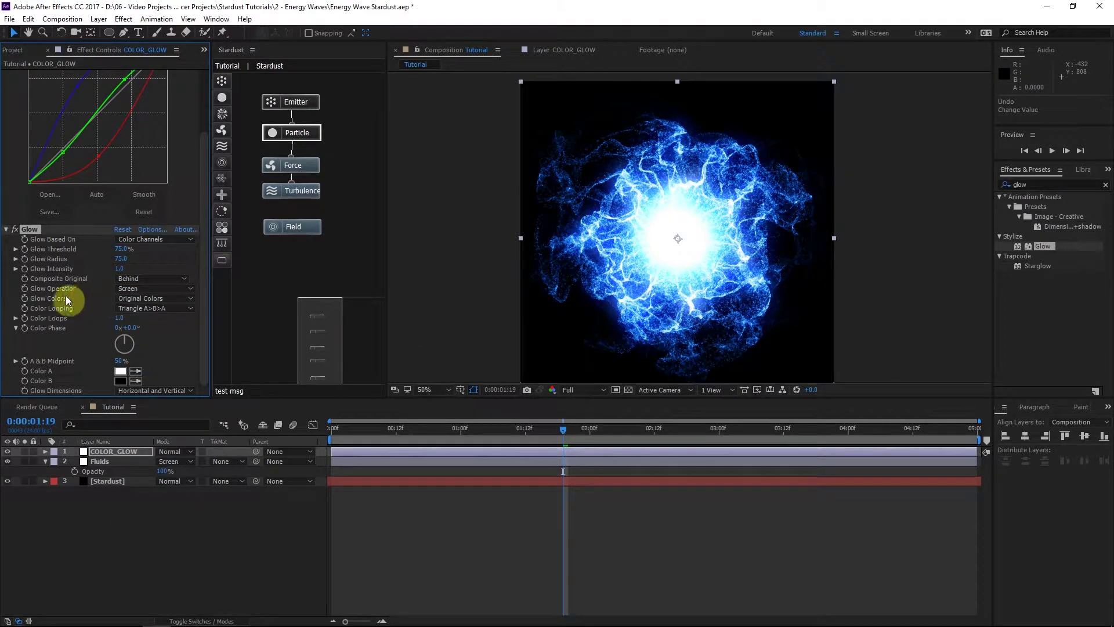
{"action": "left_click", "coordinate": [142, 288]}
{"action": "left_click", "coordinate": [87, 299]}
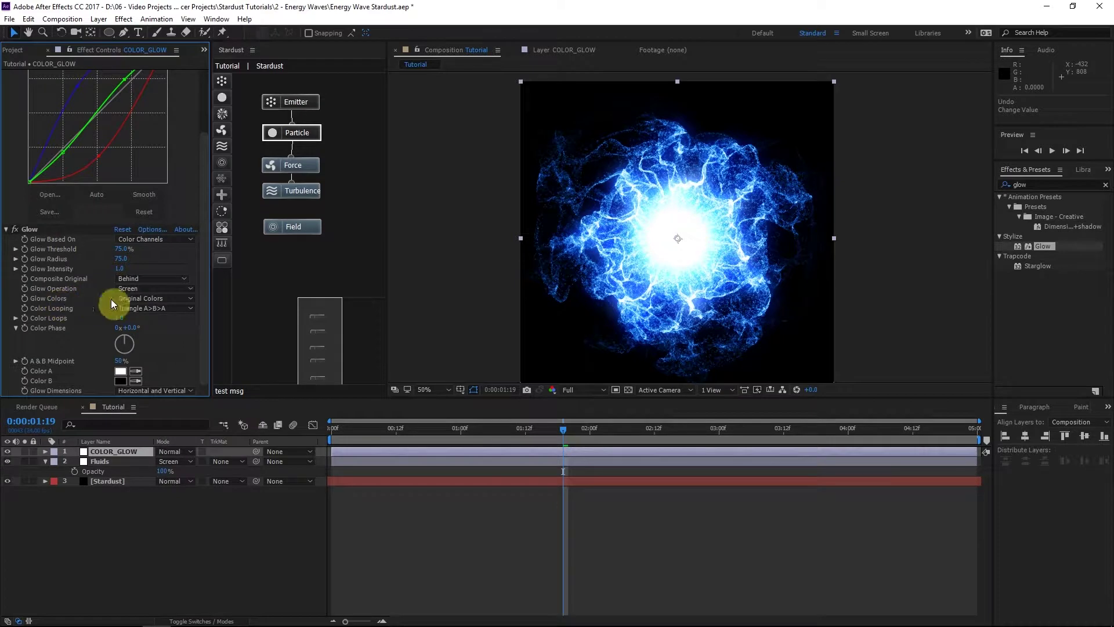
Colour the glow from A & B Colors with Sawtooth A>B looping.
{"action": "left_click", "coordinate": [131, 299]}
{"action": "left_click", "coordinate": [134, 310]}
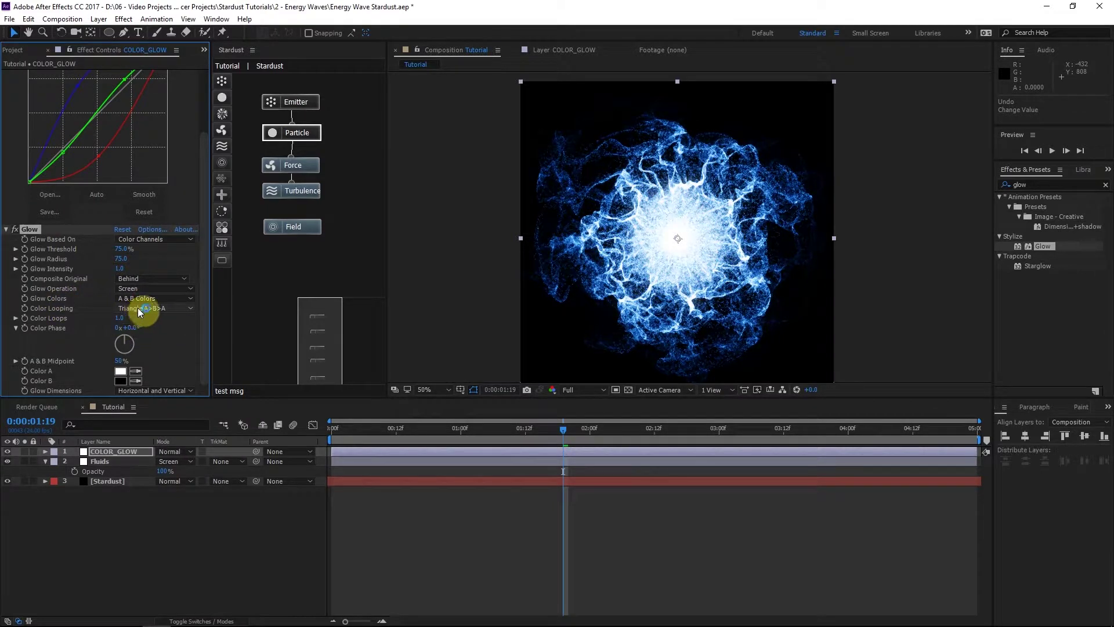
{"action": "left_click", "coordinate": [140, 309]}
{"action": "left_click", "coordinate": [168, 323]}
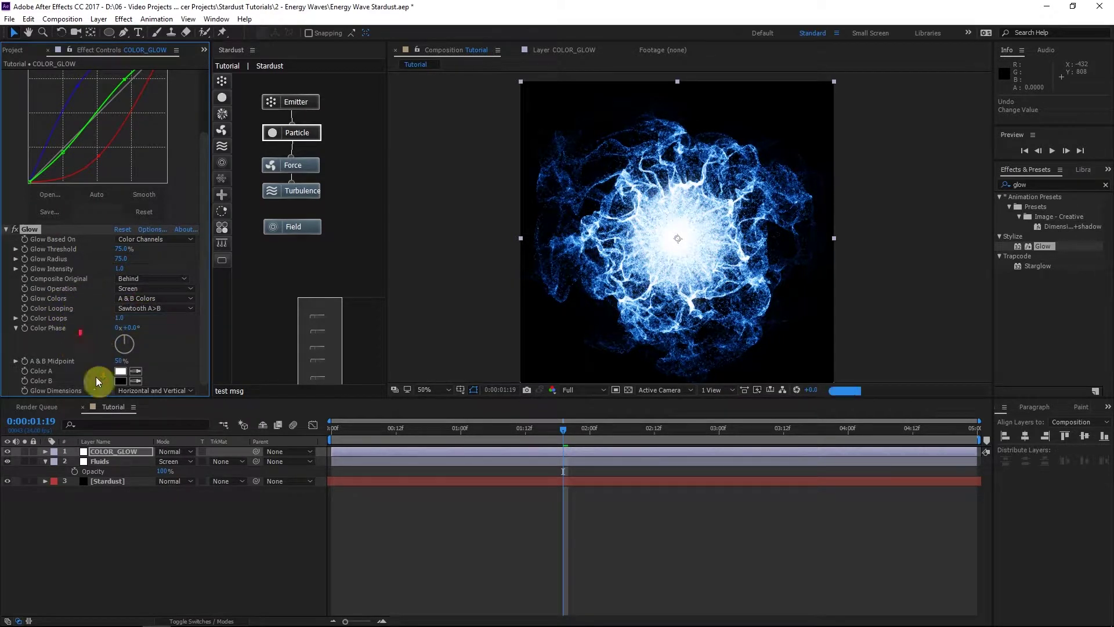
Set glow Color B to strong blue and Color A to pale light blue.
{"action": "left_click", "coordinate": [120, 381]}
{"action": "left_click_drag", "start_coordinate": [386, 323], "coordinate": [388, 313]}
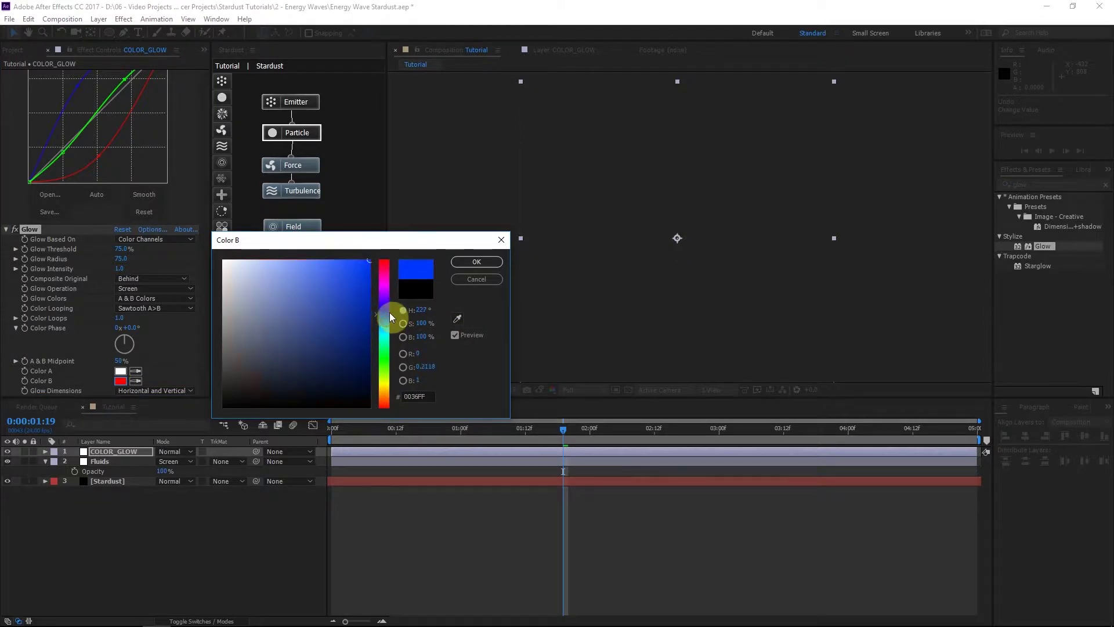
{"action": "left_click", "coordinate": [120, 371]}
{"action": "mouse_move", "coordinate": [266, 304]}
{"action": "left_mouse_down"}
{"action": "mouse_move", "coordinate": [336, 217]}
{"action": "mouse_move", "coordinate": [299, 205]}
{"action": "left_mouse_up"}
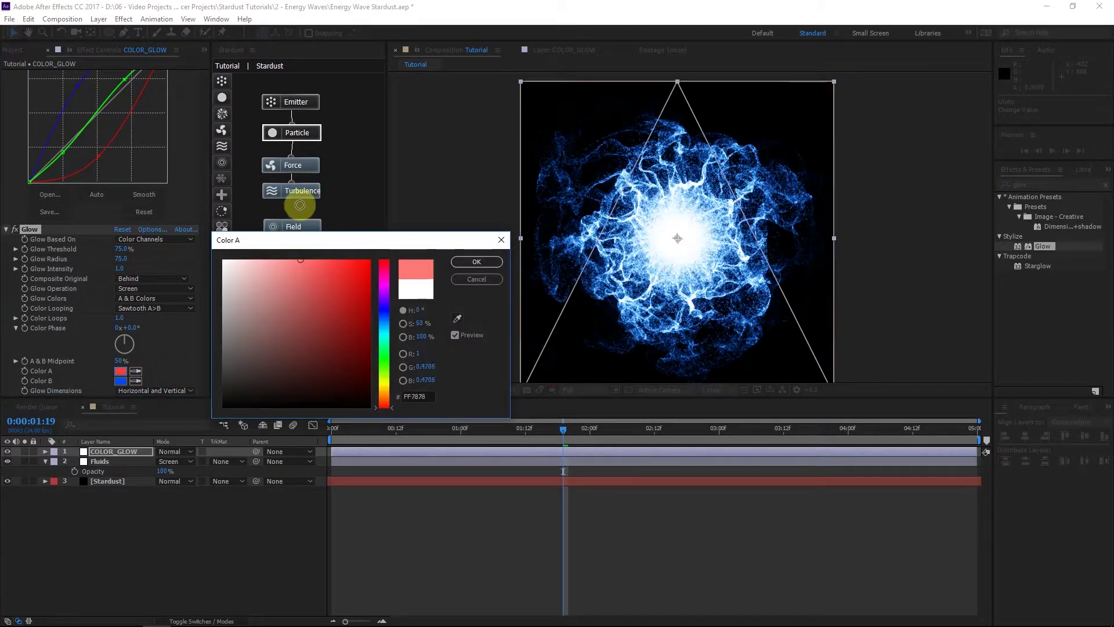
{"action": "left_click", "coordinate": [385, 322]}
{"action": "left_click_drag", "start_coordinate": [276, 268], "coordinate": [276, 254]}
{"action": "key", "text": "Return"}
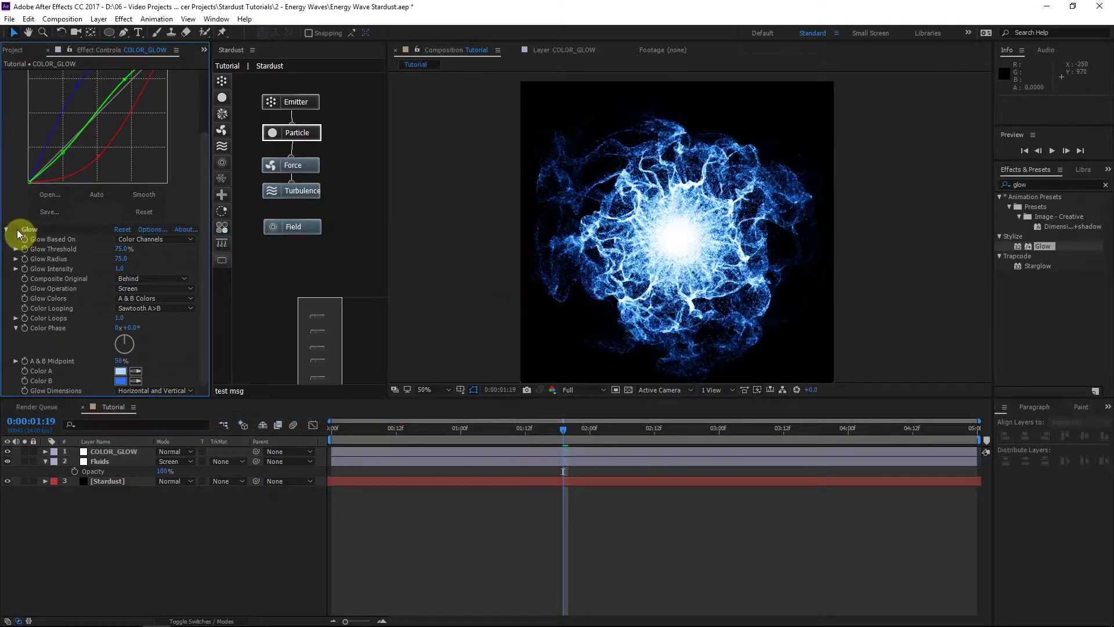
{"action": "left_click", "coordinate": [35, 231]}
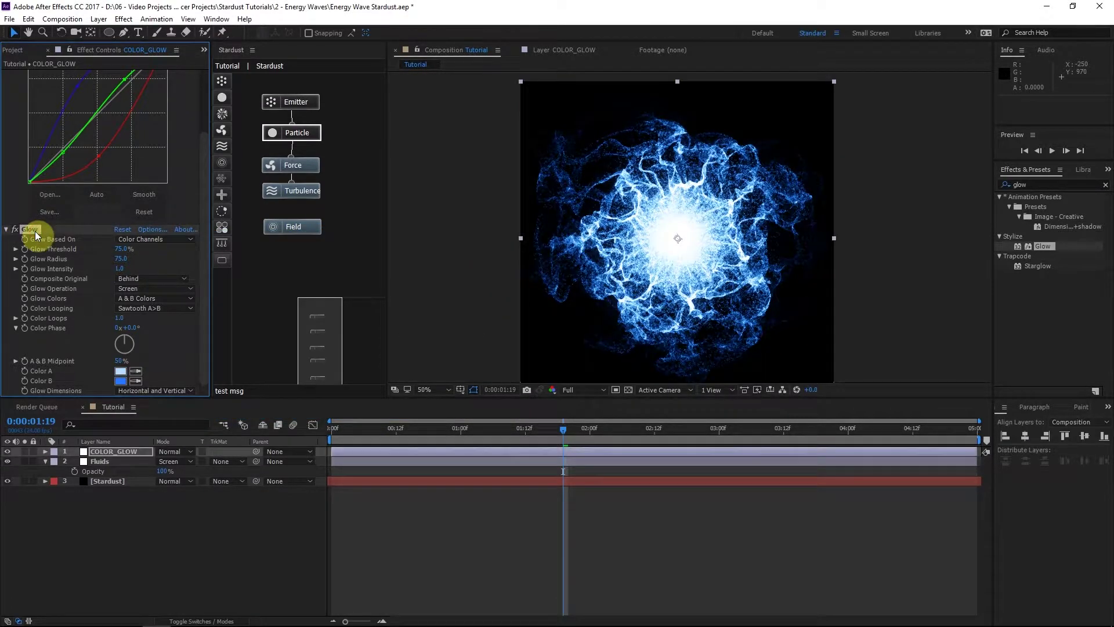
Duplicate the Glow as Glow 2 and set its threshold to 25%.
{"action": "key", "text": "ctrl+d"}
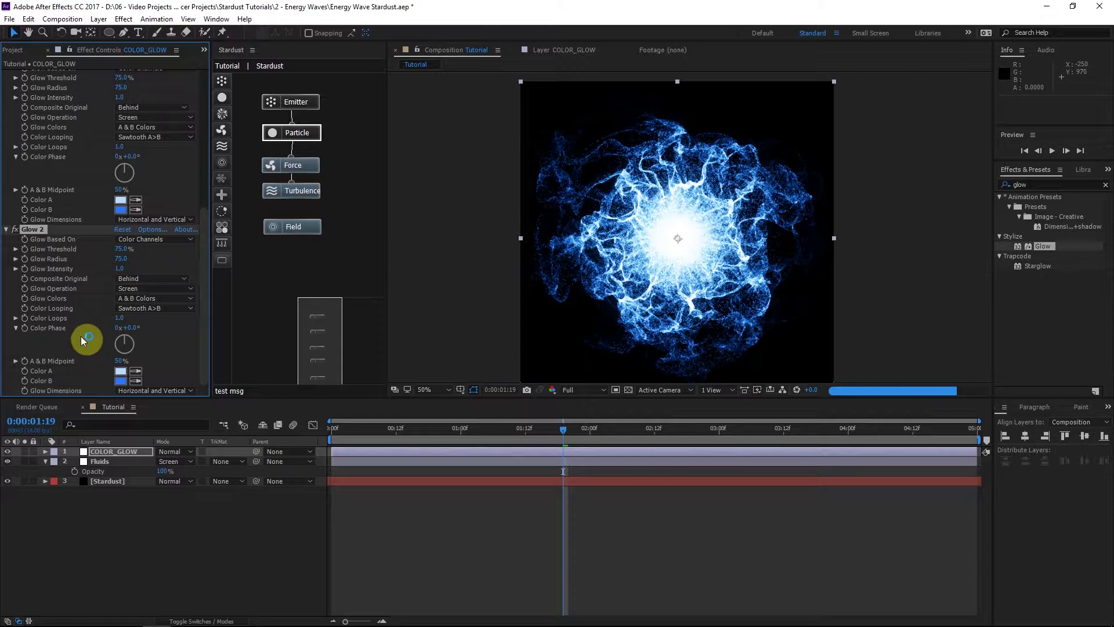
{"action": "left_click_drag", "start_coordinate": [123, 249], "coordinate": [119, 248]}
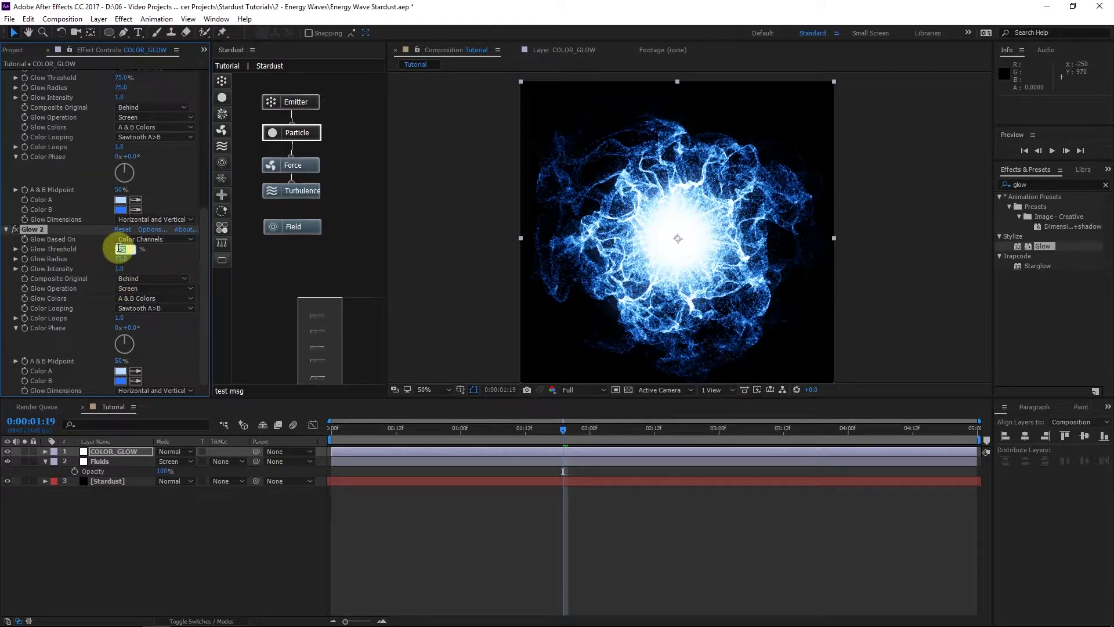
{"action": "left_click", "coordinate": [182, 262]}
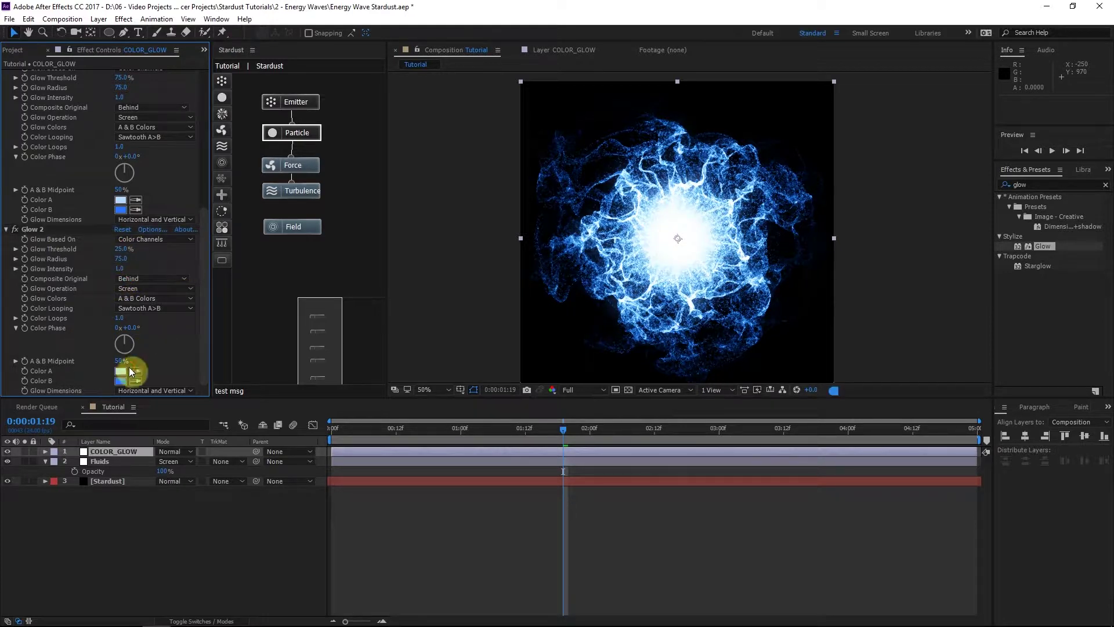
Set Glow 2's Color B and Color A to saturated blue (007EFF).
{"action": "left_click", "coordinate": [120, 381]}
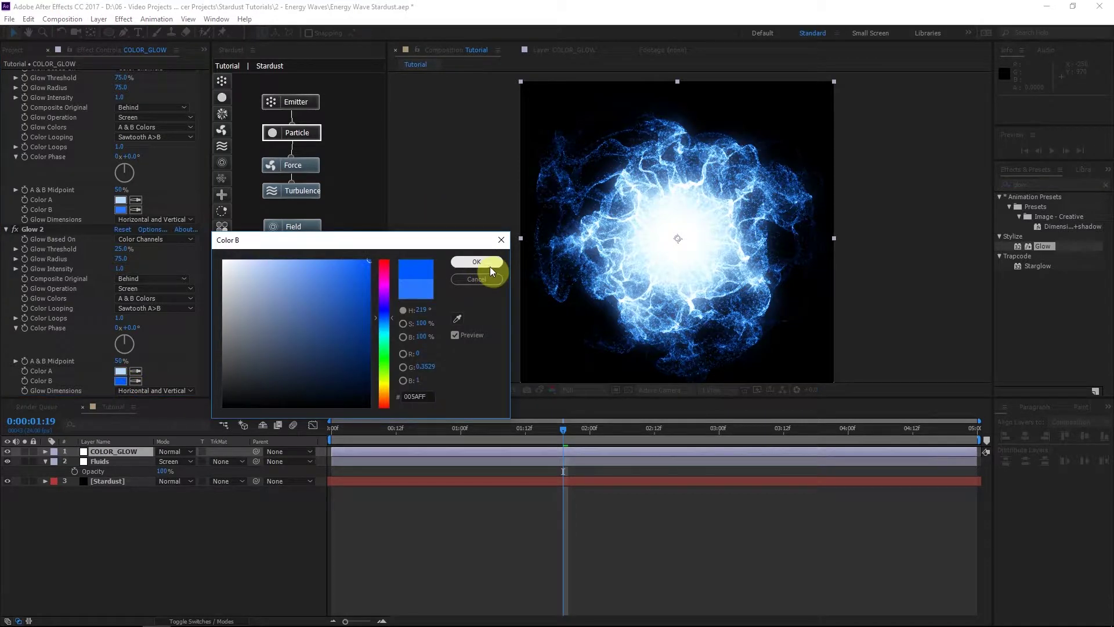
{"action": "left_click", "coordinate": [487, 264]}
{"action": "left_click", "coordinate": [121, 371]}
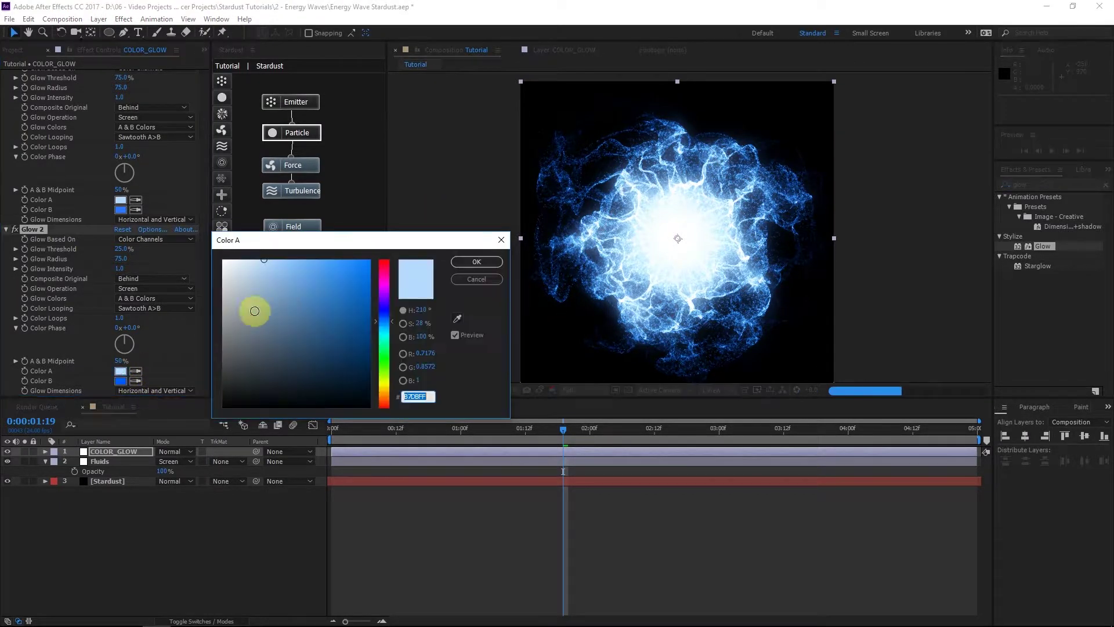
{"action": "left_click_drag", "start_coordinate": [254, 310], "coordinate": [433, 189]}
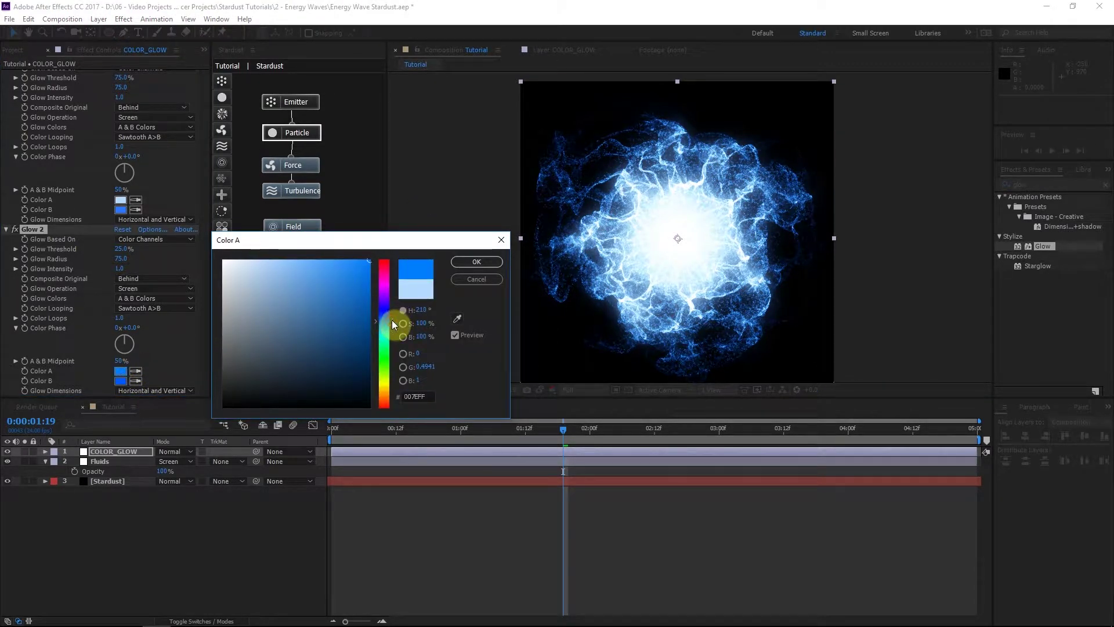
{"action": "left_click", "coordinate": [476, 261]}
Set Glow 2's radius to 200 and toggle COLOR_GLOW off and on to compare.
{"action": "left_click", "coordinate": [124, 259]}
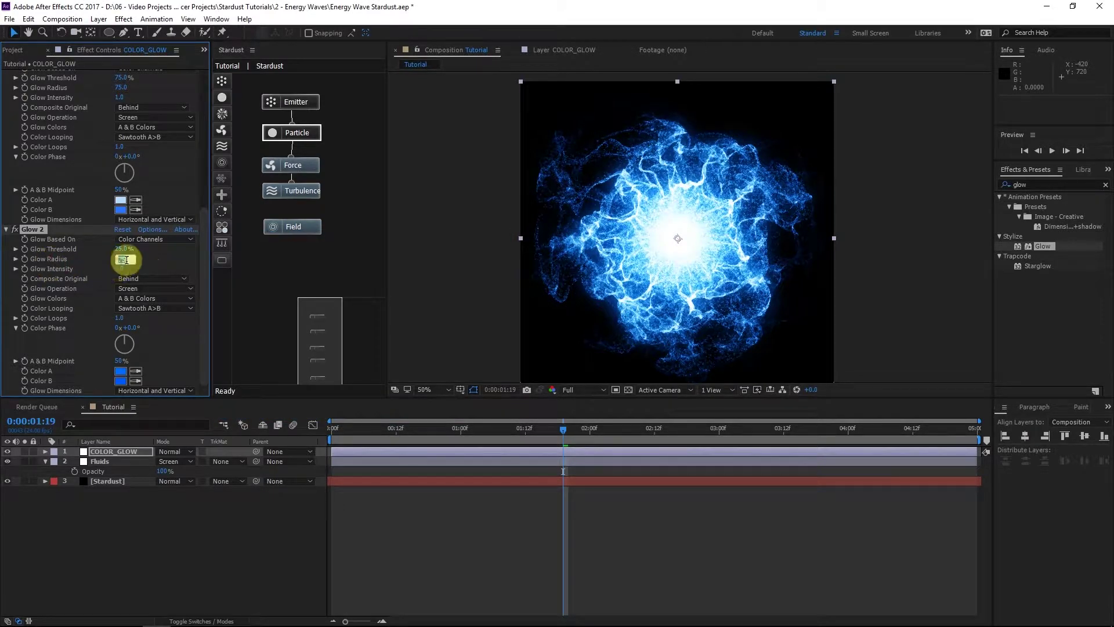
{"action": "type", "text": "200"}
{"action": "left_click", "coordinate": [162, 262]}
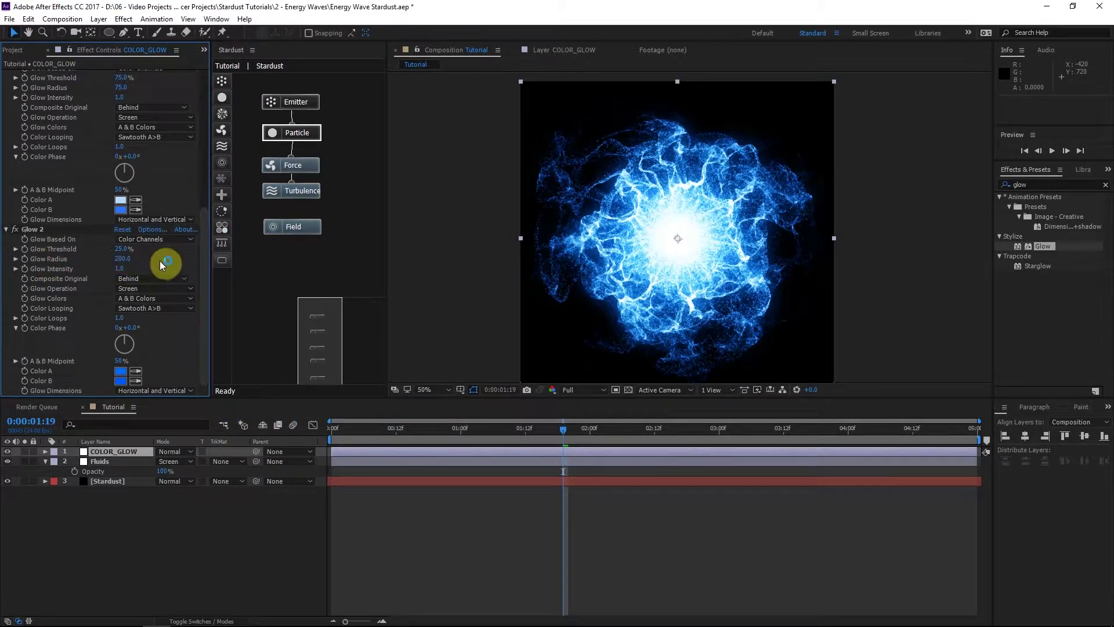
{"action": "left_click", "coordinate": [8, 452]}
{"action": "left_click", "coordinate": [8, 452]}
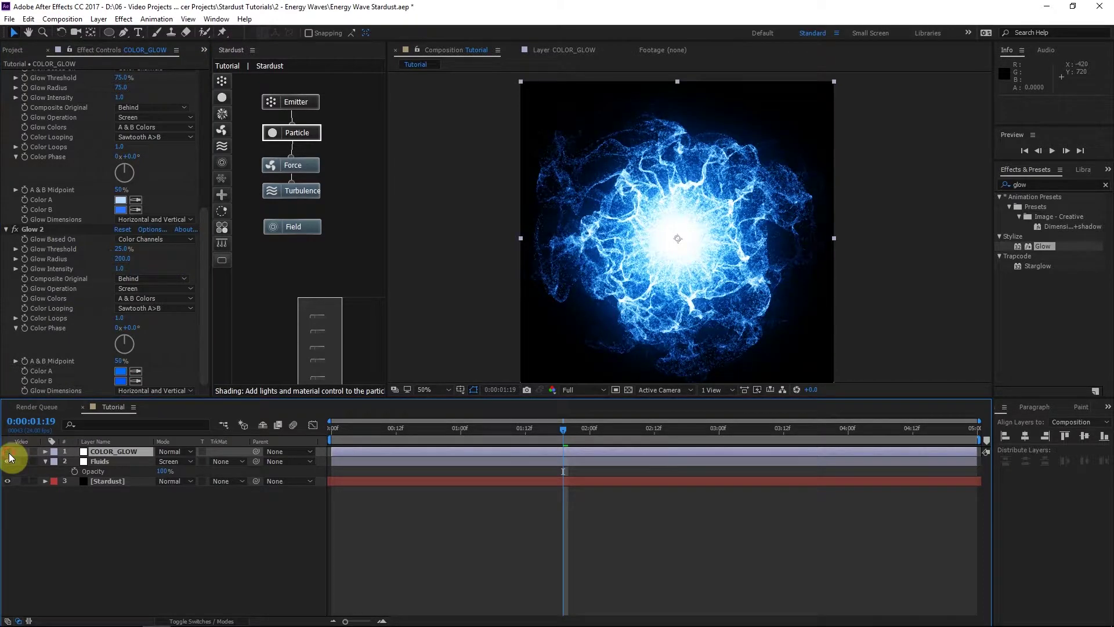
{"action": "scroll", "coordinate": [50, 186], "scroll_direction": "up", "scroll_amount": 10}
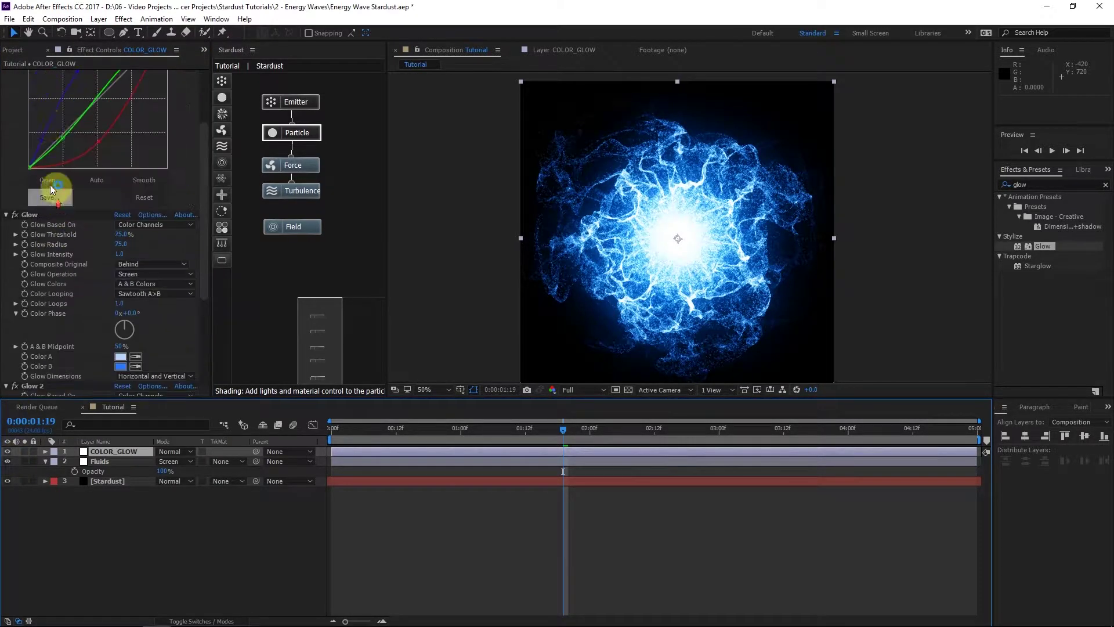
{"action": "left_click", "coordinate": [17, 50]}
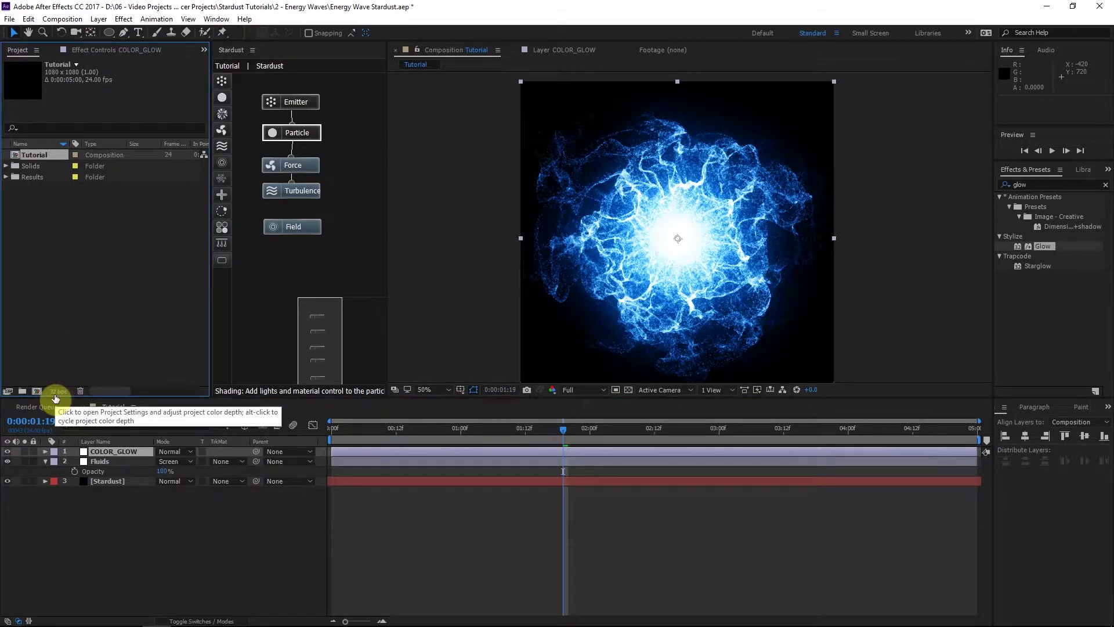
{"action": "scroll", "coordinate": [472, 306], "scroll_direction": "up", "scroll_amount": 4}
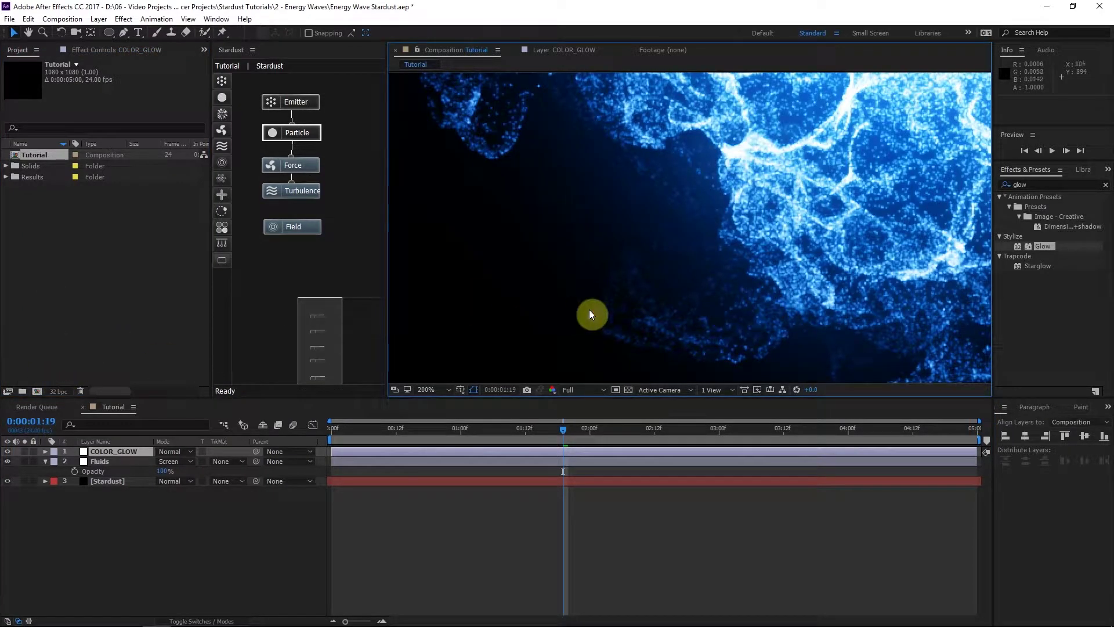
{"action": "scroll", "coordinate": [590, 313], "scroll_direction": "up", "scroll_amount": 2}
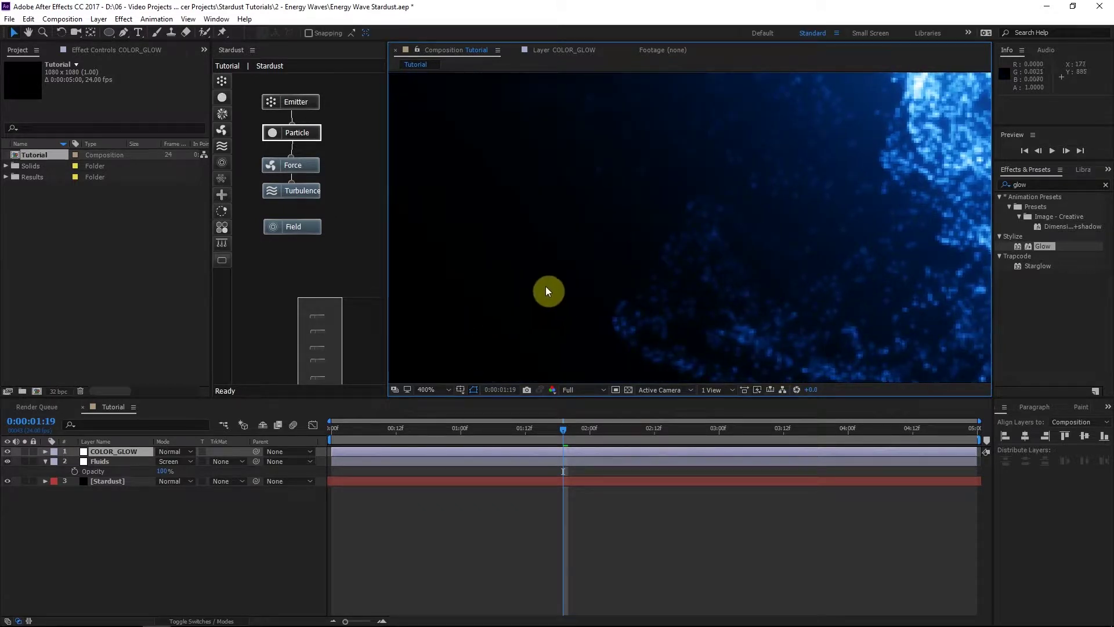
{"action": "scroll", "coordinate": [583, 270], "scroll_direction": "down", "scroll_amount": 1}
{"action": "scroll", "coordinate": [572, 284], "scroll_direction": "down", "scroll_amount": 1}
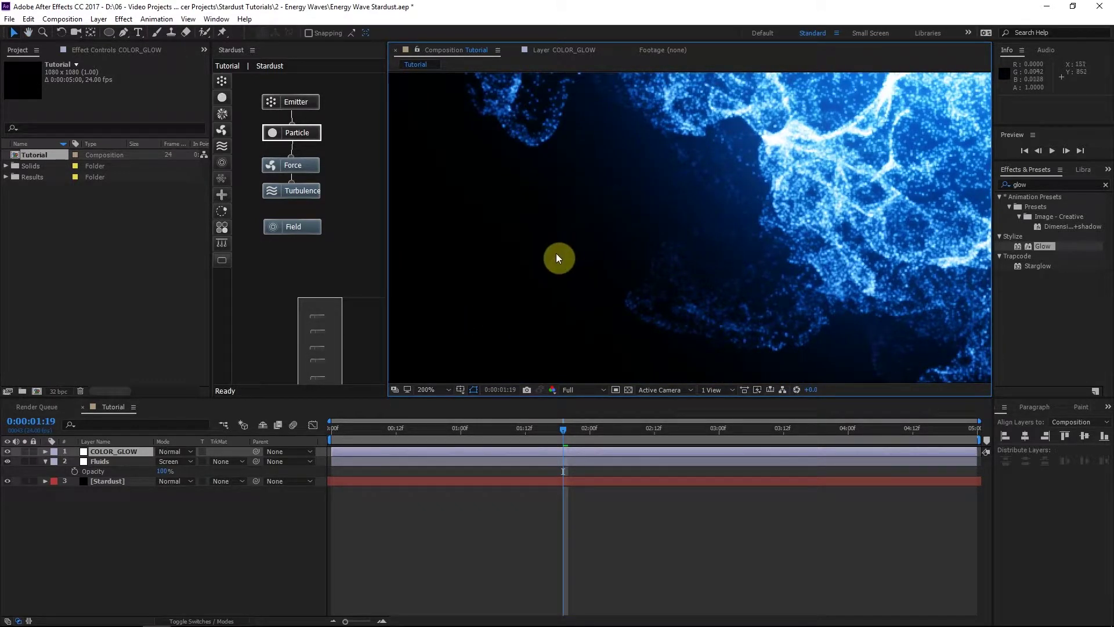
{"action": "scroll", "coordinate": [649, 214], "scroll_direction": "down", "scroll_amount": 4}
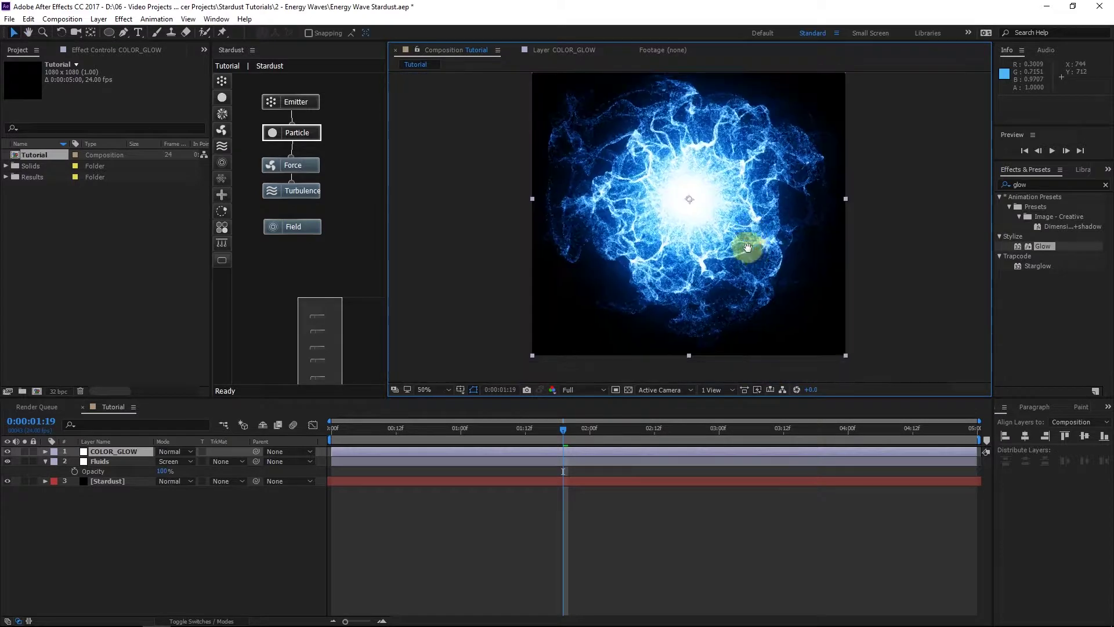
{"action": "scroll", "coordinate": [746, 248], "scroll_direction": "up", "scroll_amount": 2}
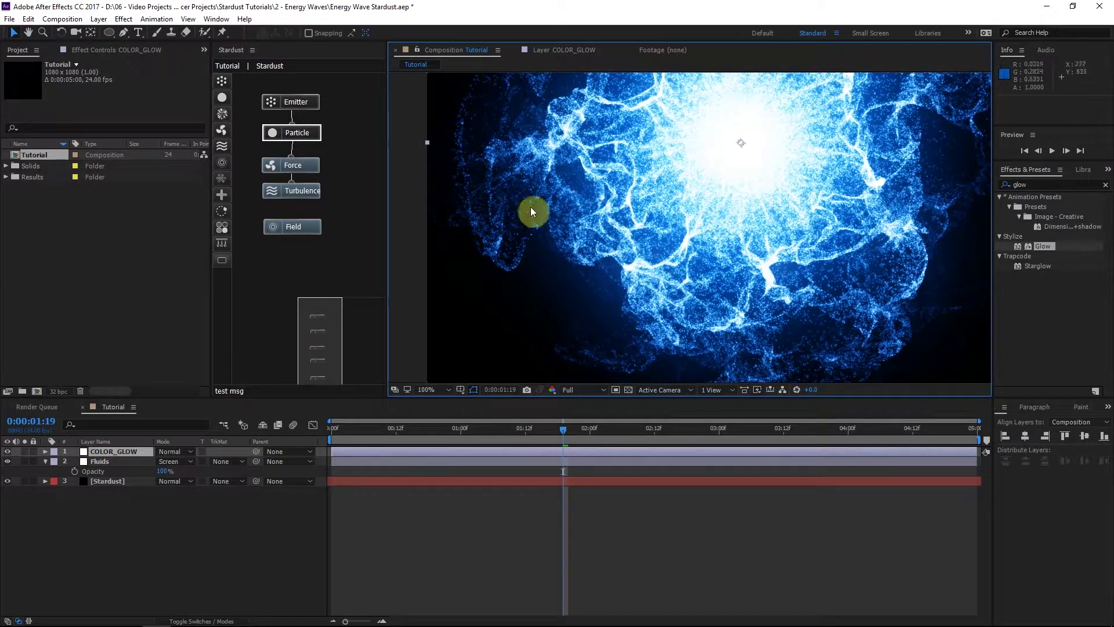
{"action": "scroll", "coordinate": [513, 303], "scroll_direction": "up", "scroll_amount": 1}
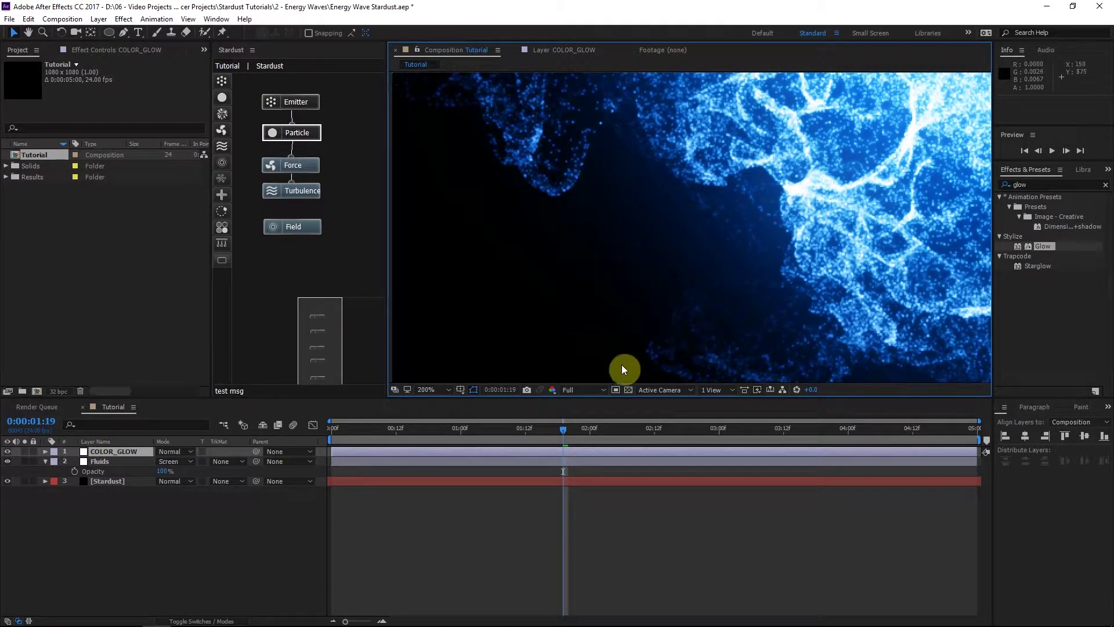
Apply Add Grain to COLOR_GLOW below Glow 2.
{"action": "left_click", "coordinate": [116, 49]}
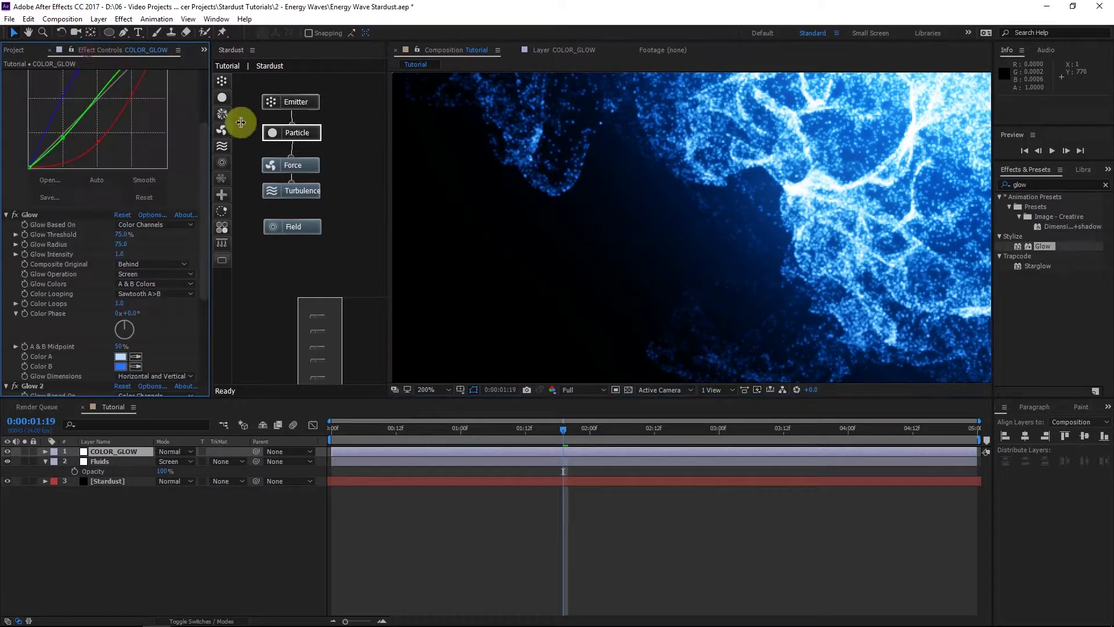
{"action": "left_click", "coordinate": [1062, 185]}
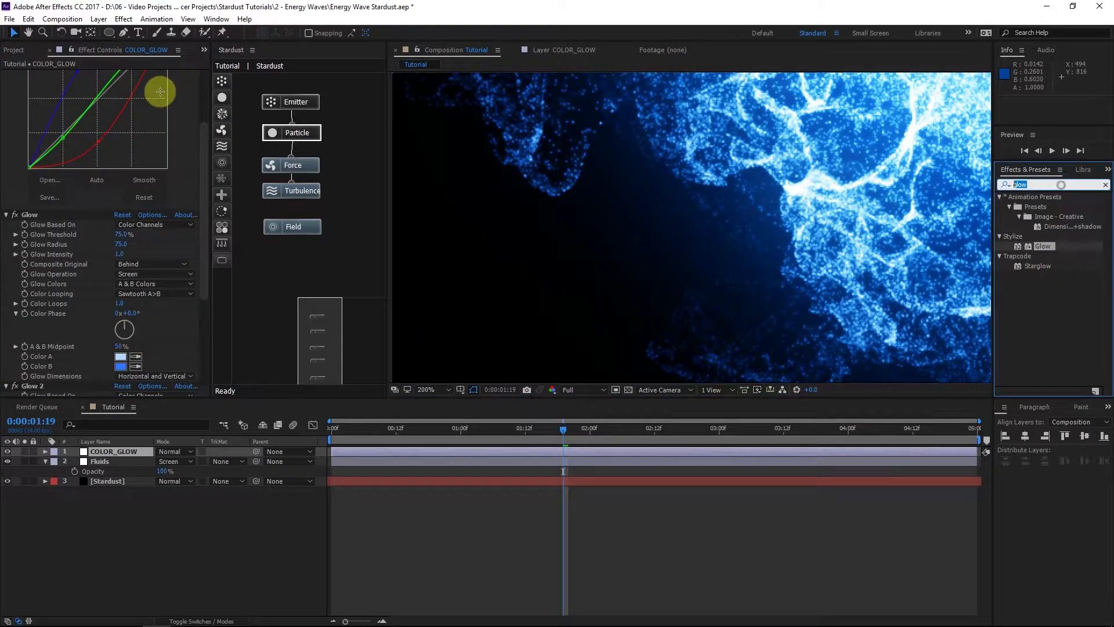
{"action": "type", "text": "grain"}
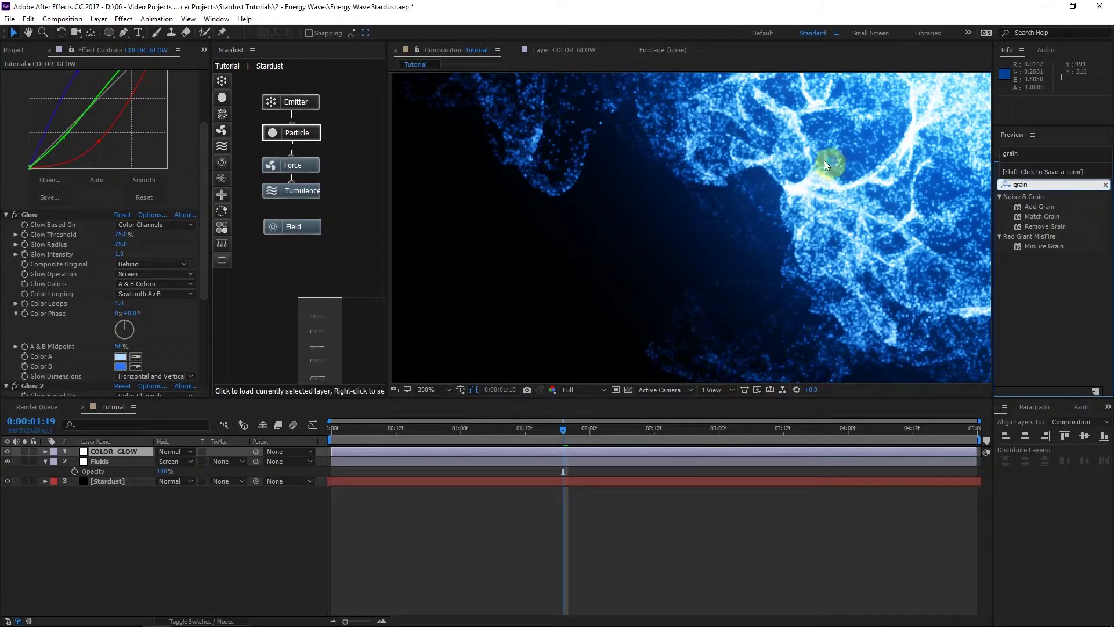
{"action": "mouse_move", "coordinate": [1039, 206]}
{"action": "left_mouse_down"}
{"action": "mouse_move", "coordinate": [81, 383]}
{"action": "mouse_move", "coordinate": [43, 264]}
{"action": "left_mouse_up"}
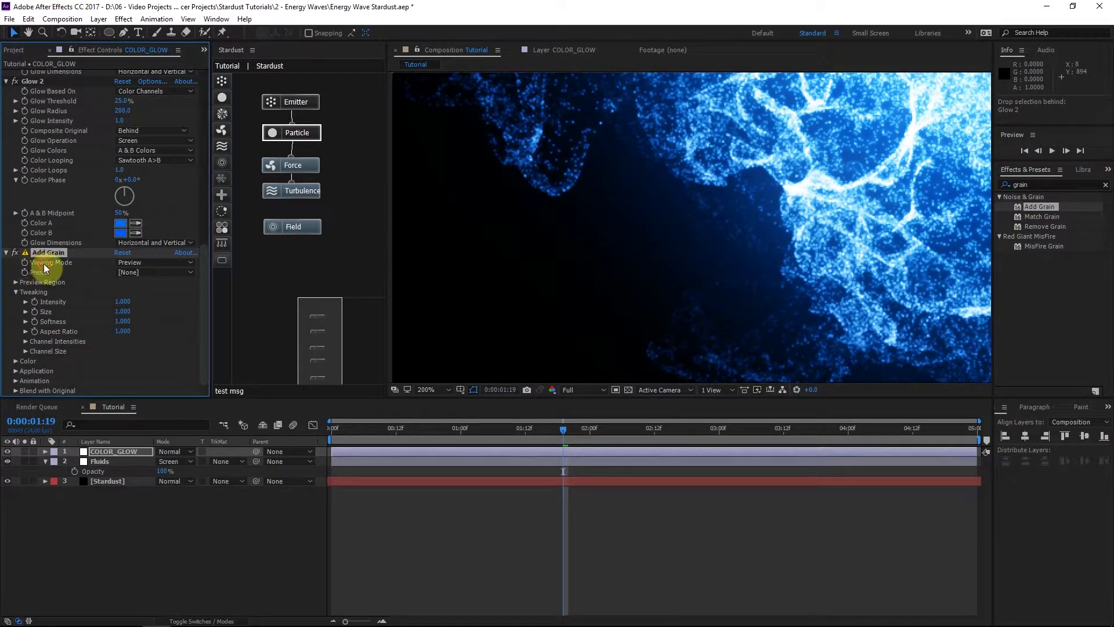
Set Add Grain's Viewing Mode to Final Output and intensity to 0.1.
{"action": "scroll", "coordinate": [591, 252], "scroll_direction": "down", "scroll_amount": 1}
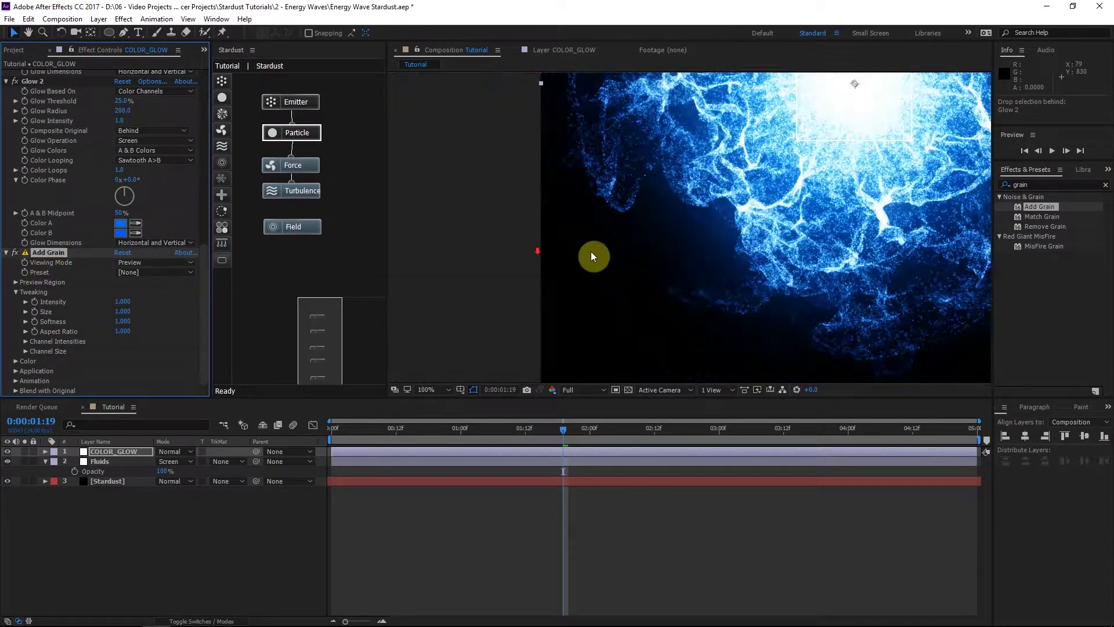
{"action": "left_click", "coordinate": [138, 262]}
{"action": "left_click", "coordinate": [146, 301]}
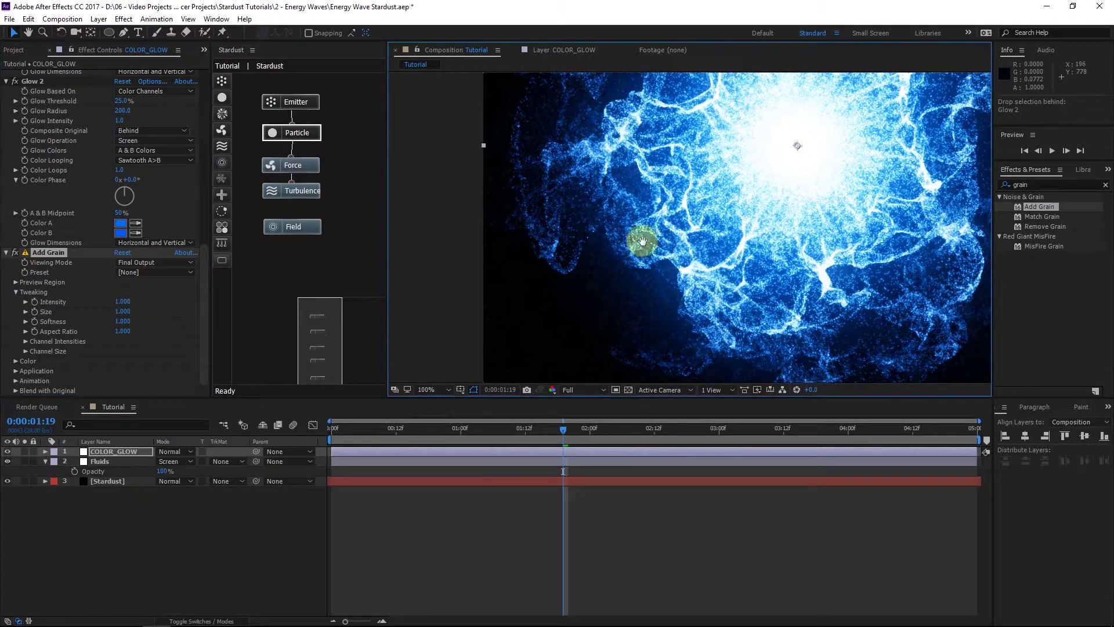
{"action": "scroll", "coordinate": [642, 241], "scroll_direction": "up", "scroll_amount": 2}
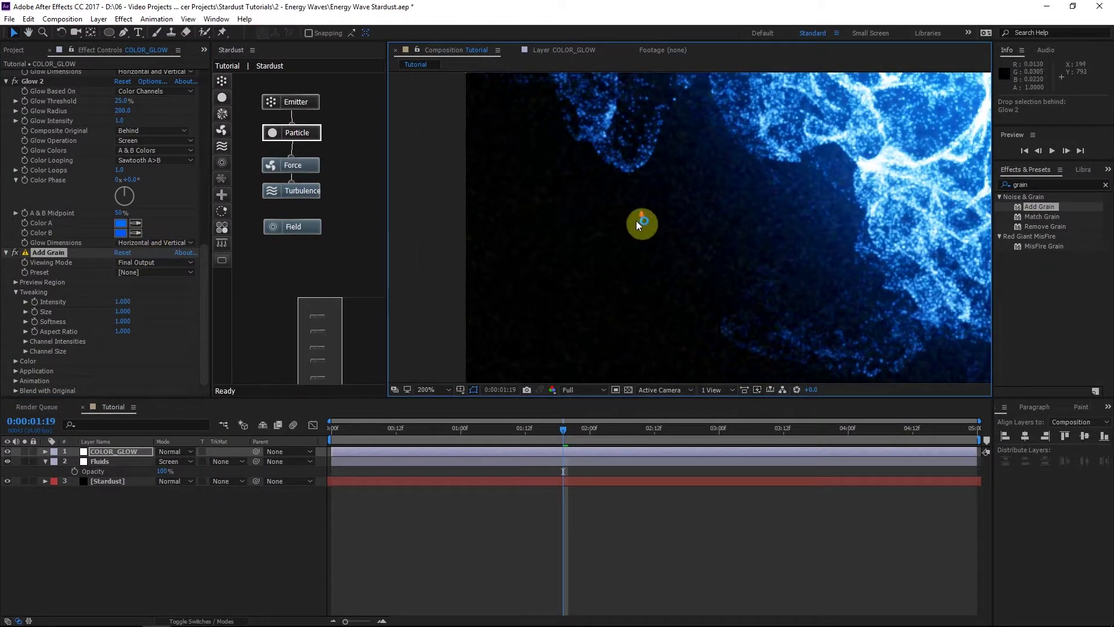
{"action": "scroll", "coordinate": [636, 221], "scroll_direction": "down", "scroll_amount": 2}
{"action": "left_click", "coordinate": [121, 301]}
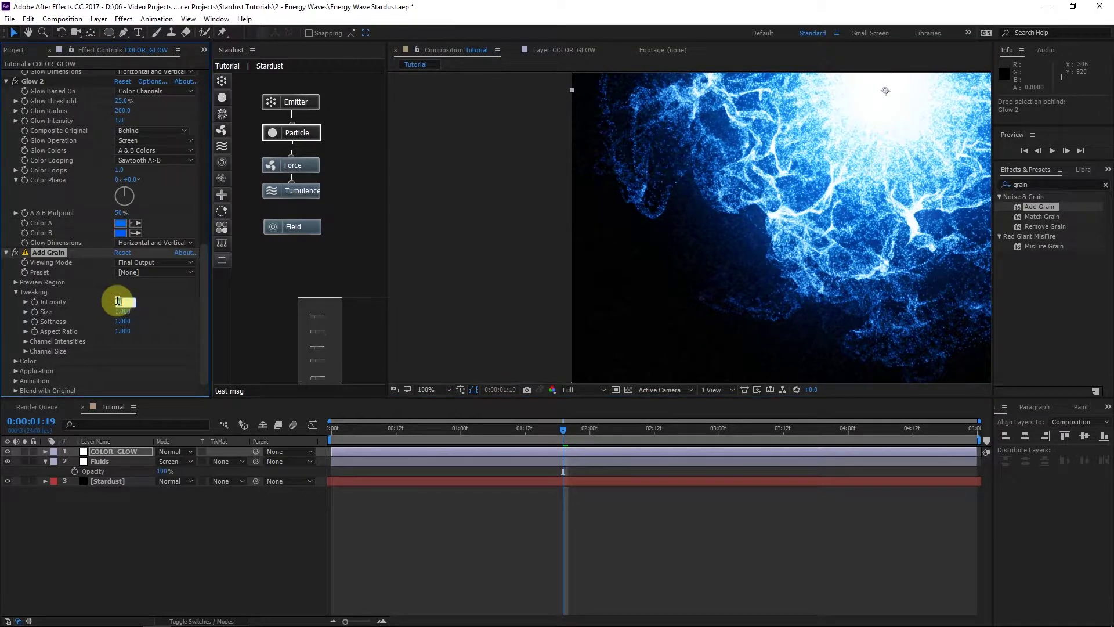
{"action": "type", "text": ".1"}
{"action": "key", "text": "Return"}
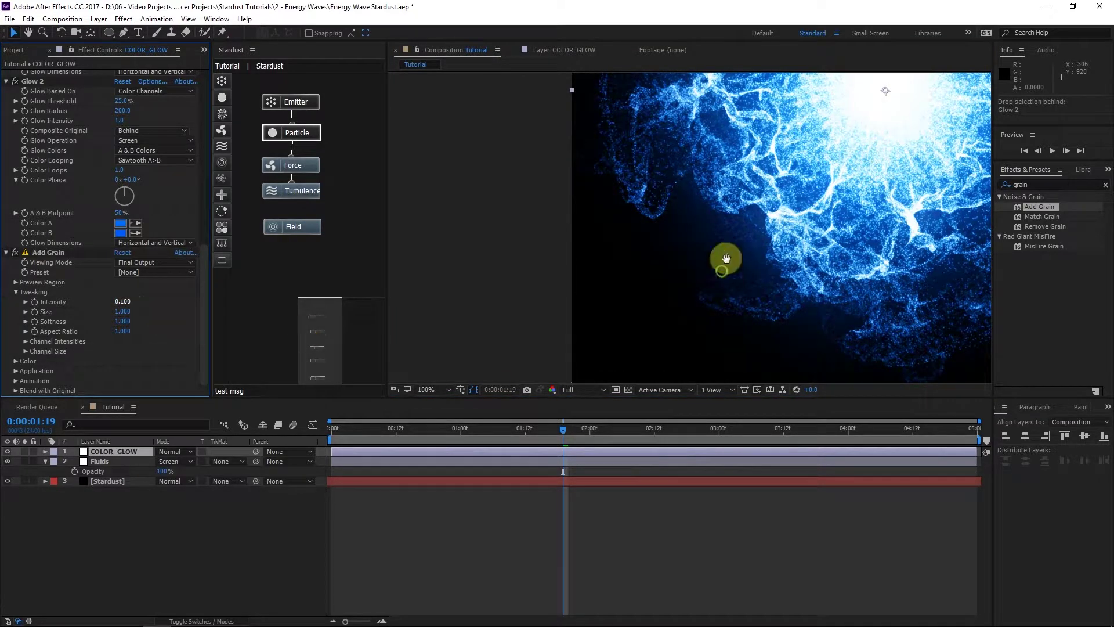
{"action": "left_click_drag", "start_coordinate": [698, 266], "coordinate": [672, 185]}
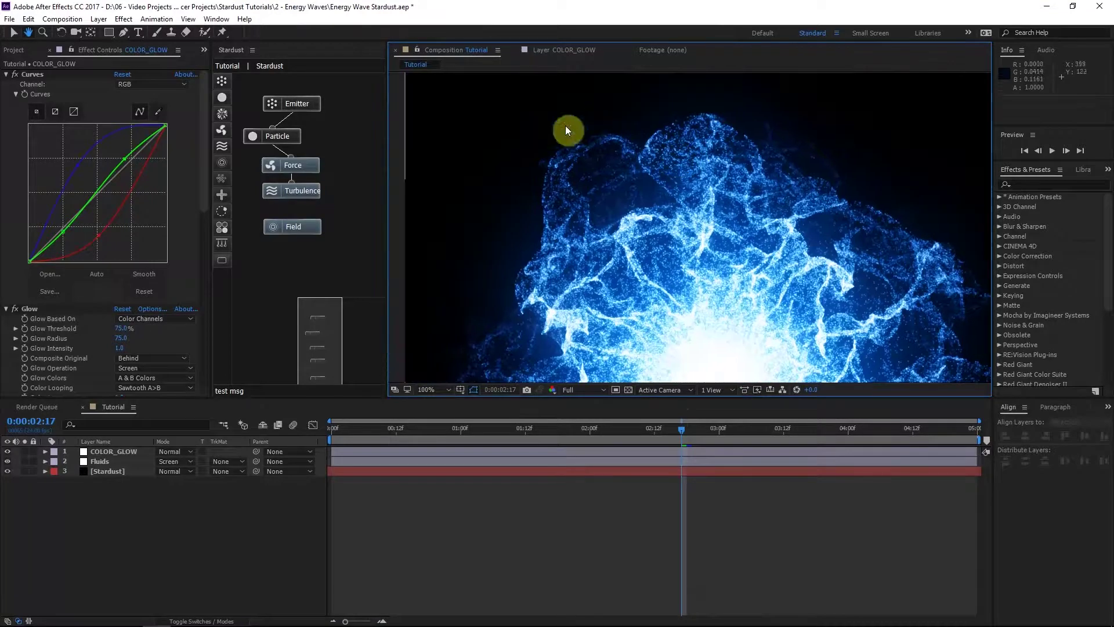
Create a new adjustment layer named 'Edge Distortion' above Fluids.
{"action": "left_click_drag", "start_coordinate": [567, 260], "coordinate": [552, 209]}
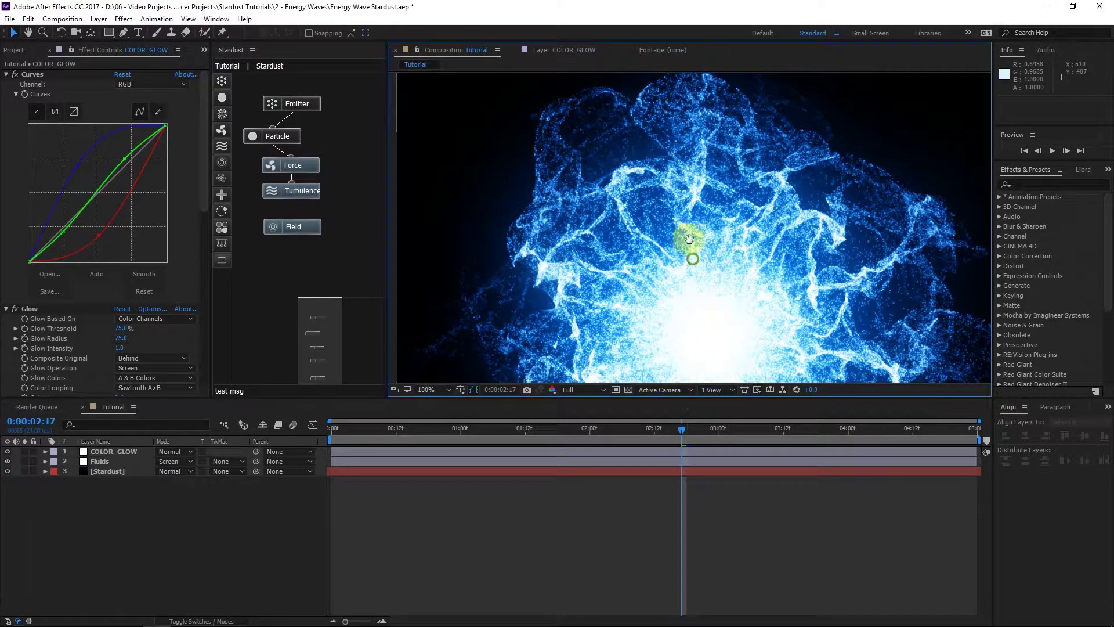
{"action": "left_click_drag", "start_coordinate": [687, 242], "coordinate": [676, 236]}
{"action": "scroll", "coordinate": [673, 231], "scroll_direction": "down", "scroll_amount": 2}
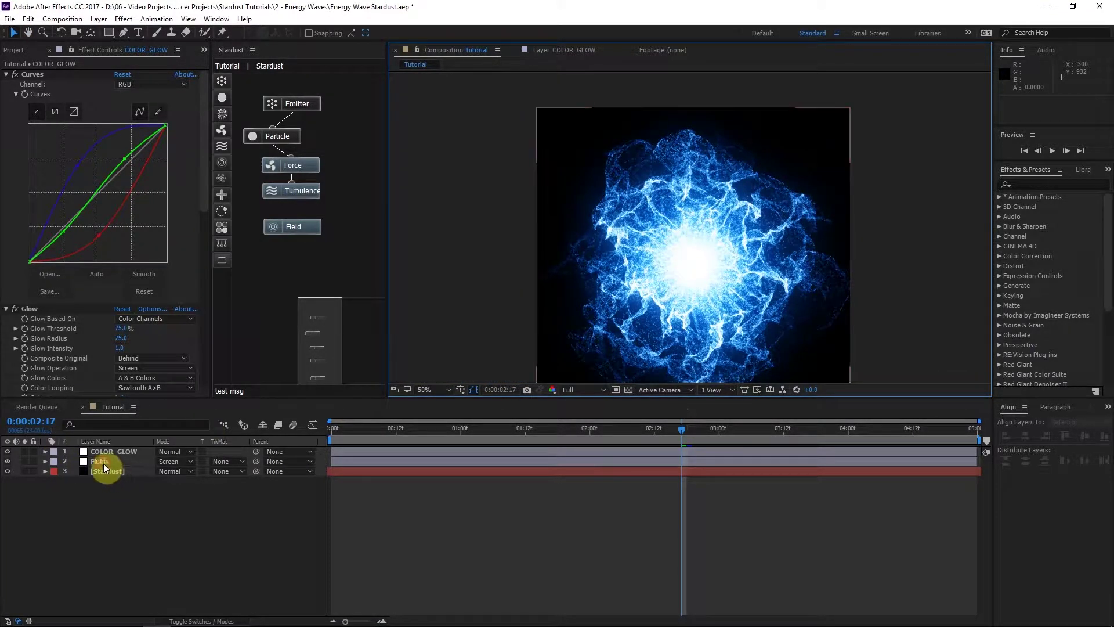
{"action": "left_click", "coordinate": [104, 462]}
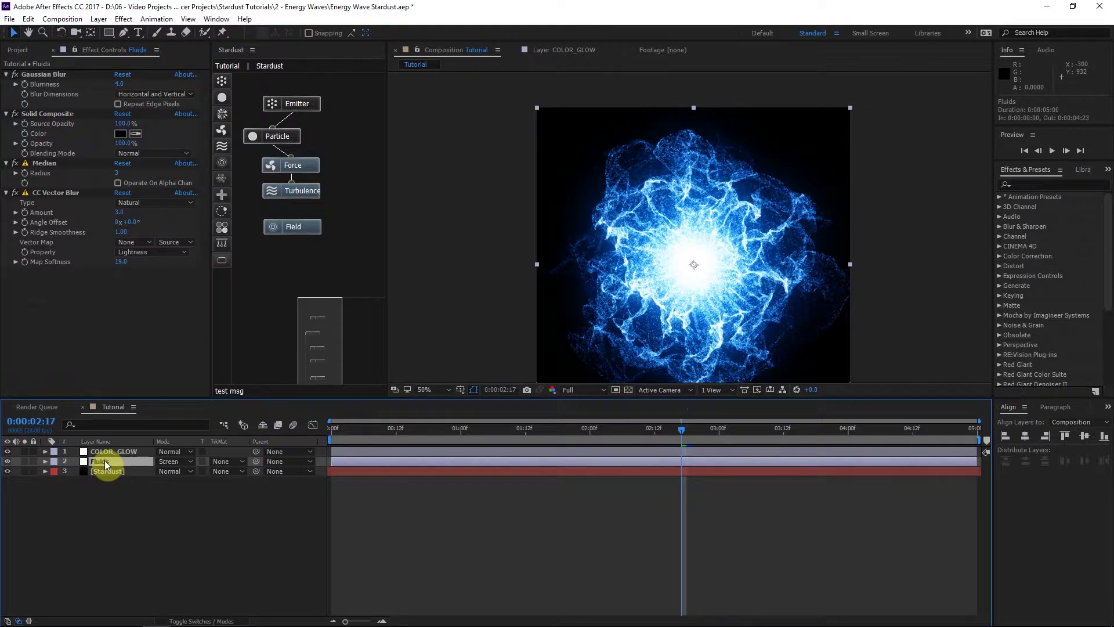
{"action": "key", "text": "ctrl+alt+y"}
{"action": "key", "text": "Return"}
{"action": "type", "text": "Ed"}
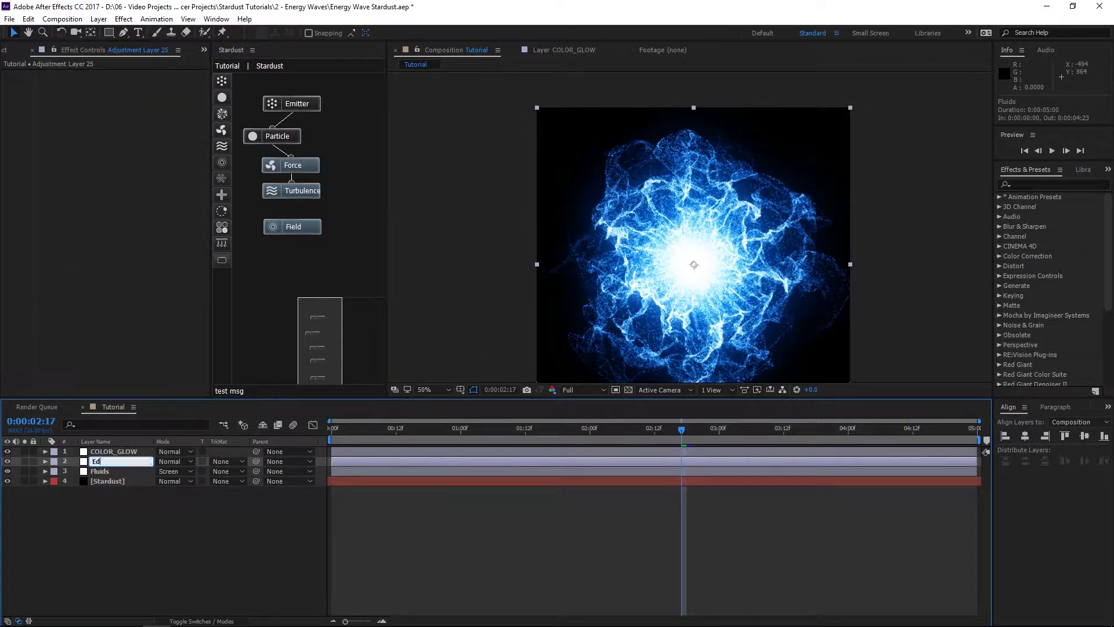
{"action": "type", "text": "ge Distortion"}
{"action": "key", "text": "Return"}
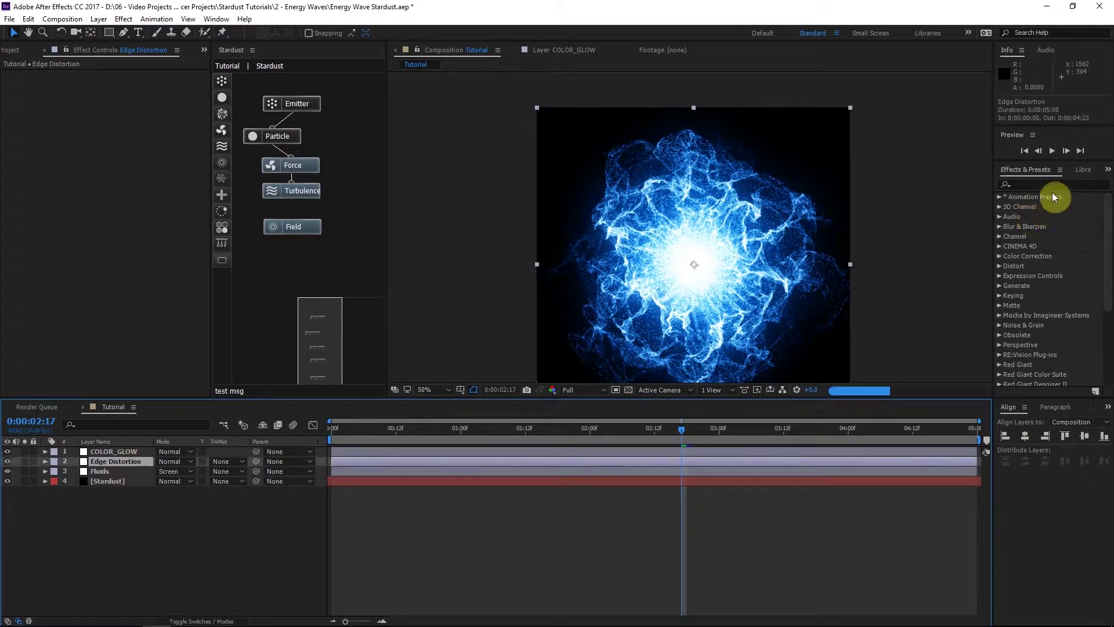
Apply Turbulent Displace from a 'turb' effects search.
{"action": "left_click", "coordinate": [1050, 185]}
{"action": "type", "text": "turbli"}
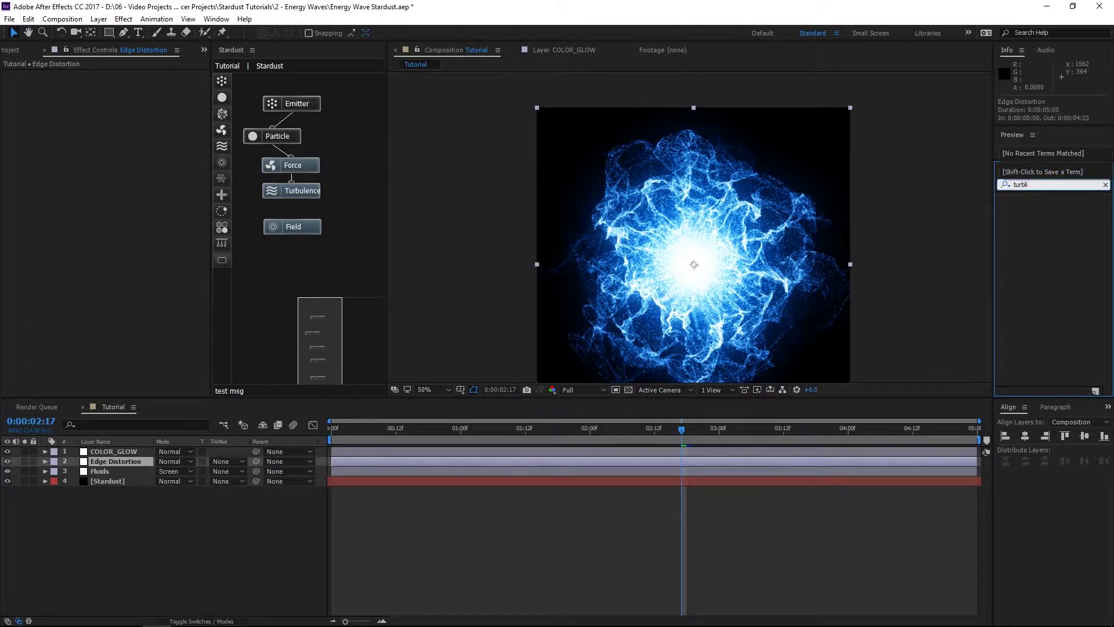
{"action": "key", "text": "BackSpace"}
{"action": "mouse_move", "coordinate": [1052, 207]}
{"action": "left_mouse_down"}
{"action": "mouse_move", "coordinate": [139, 468]}
{"action": "mouse_move", "coordinate": [124, 461]}
{"action": "left_mouse_up"}
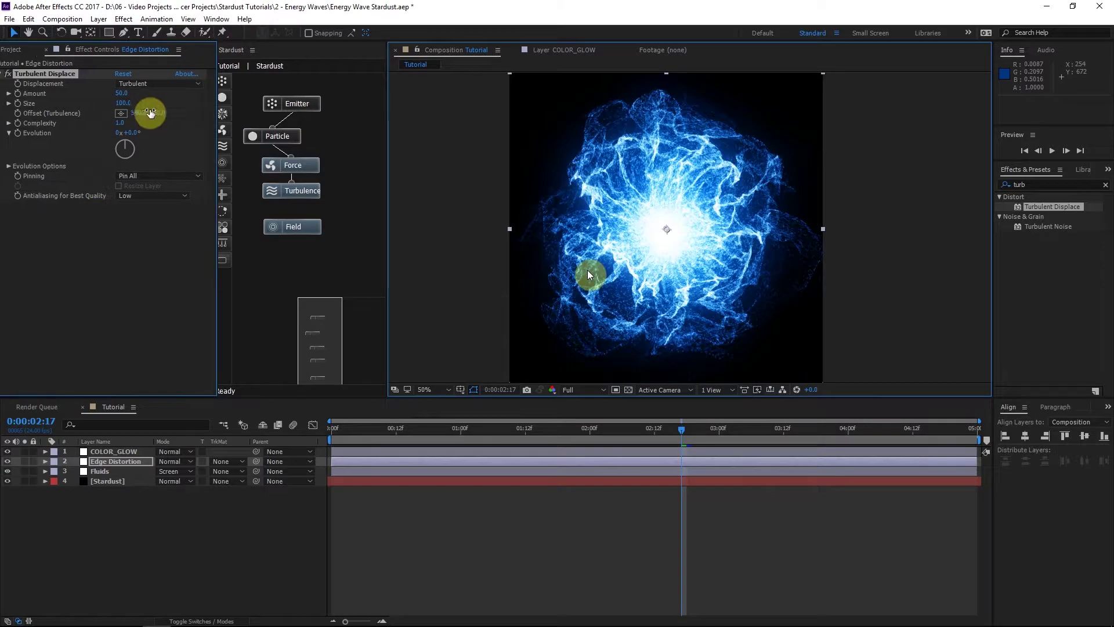
Set Turbulent Displace size 75, amount 25, complexity 8, and start the time*300 Evolution expression.
{"action": "left_click", "coordinate": [122, 103]}
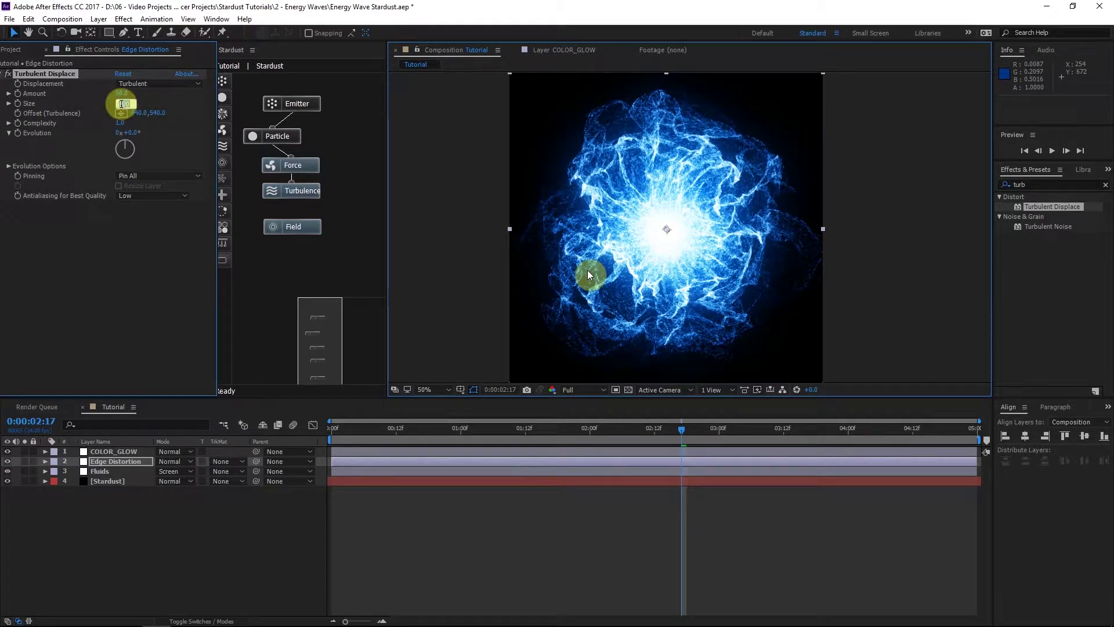
{"action": "type", "text": "75"}
{"action": "key", "text": "Return"}
{"action": "left_click", "coordinate": [122, 94]}
{"action": "type", "text": "25"}
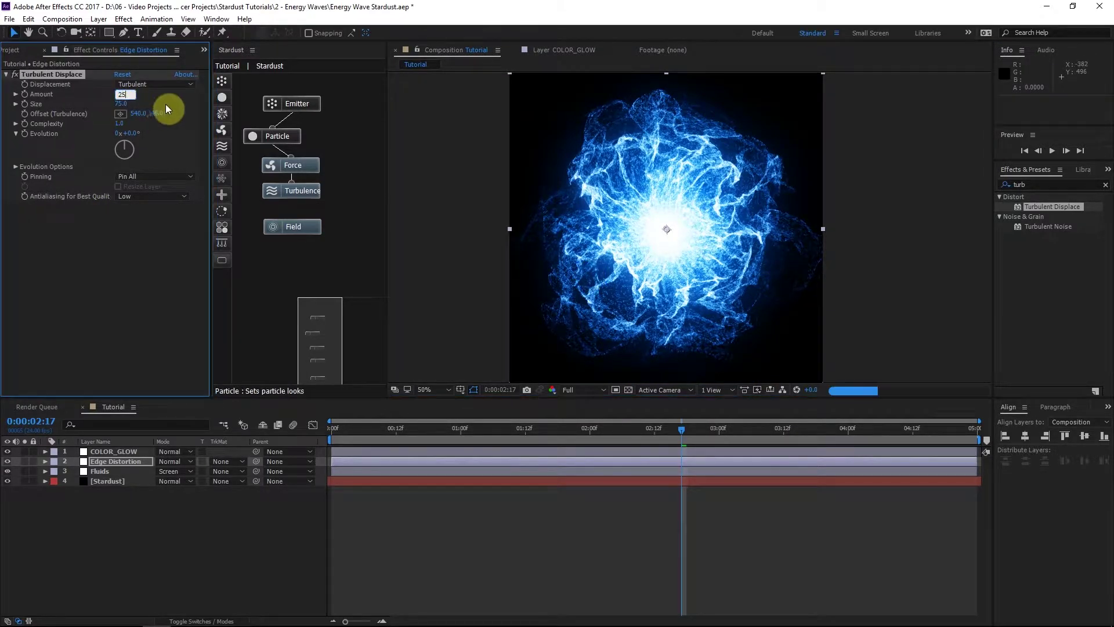
{"action": "key", "text": "Return"}
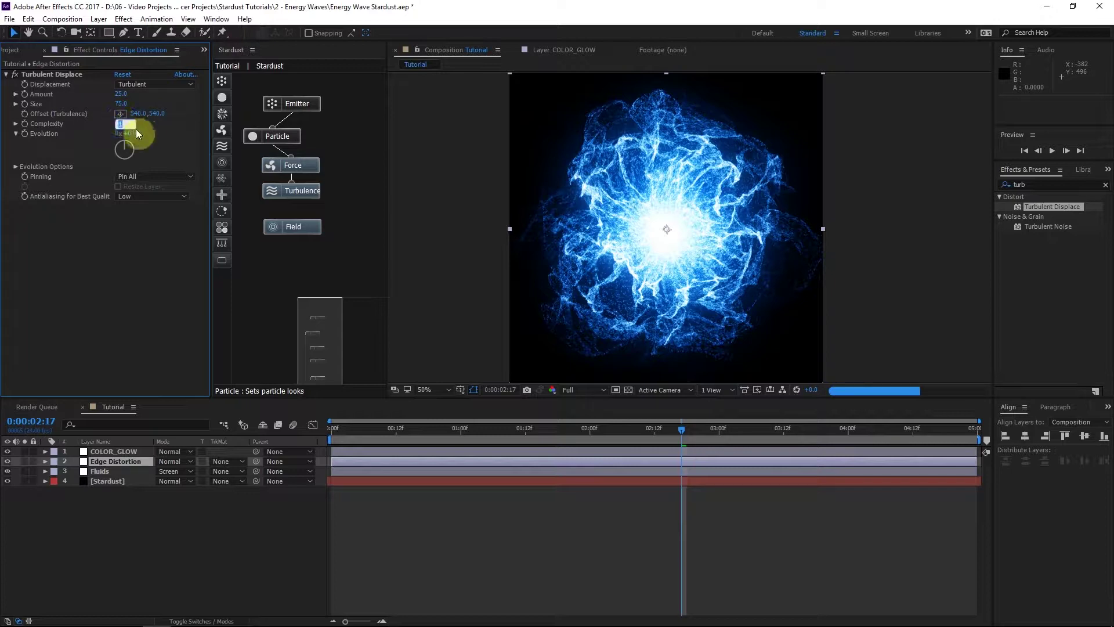
{"action": "type", "text": "8"}
{"action": "key", "text": "Return"}
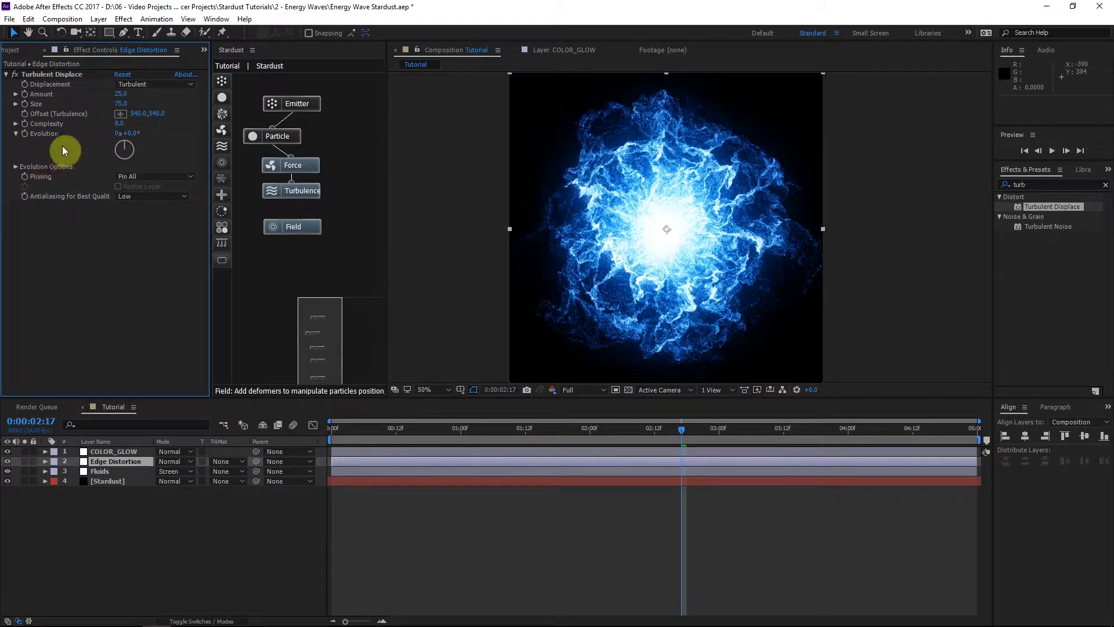
{"action": "left_click", "coordinate": [24, 133], "text": "alt"}
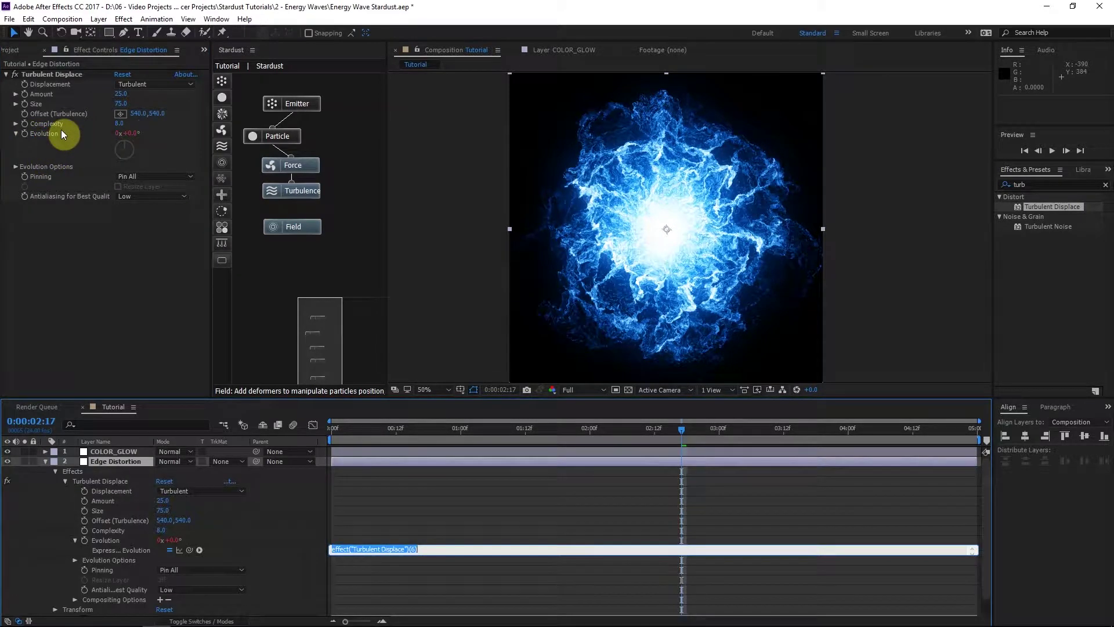
{"action": "type", "text": "time*300"}
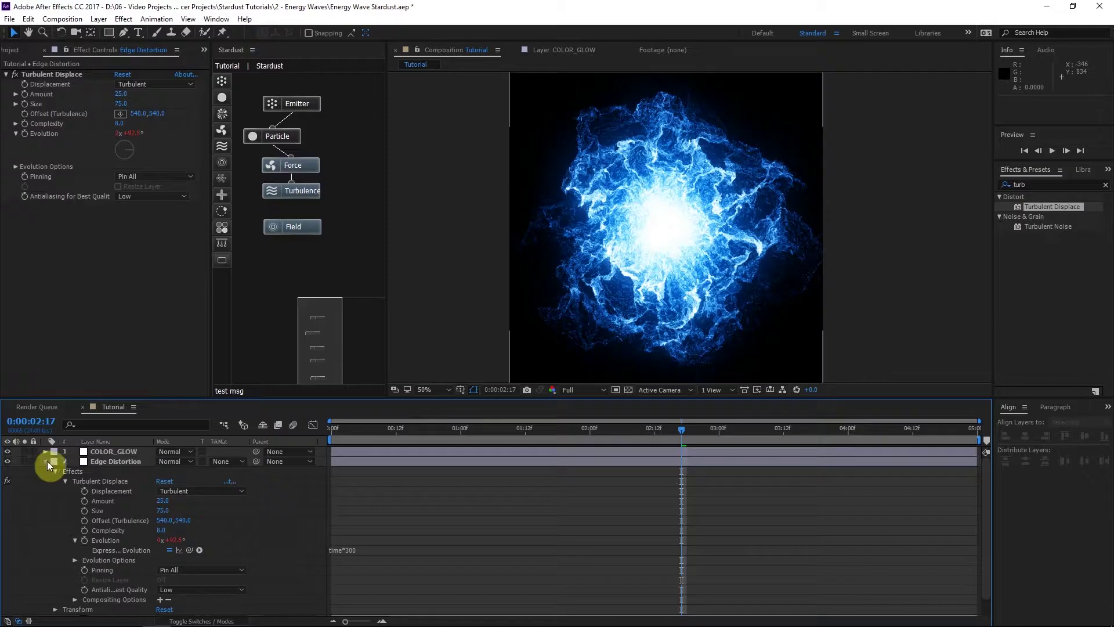
Commit the Evolution expression and add a full-frame ellipse mask to Edge Distortion.
{"action": "left_click", "coordinate": [46, 461]}
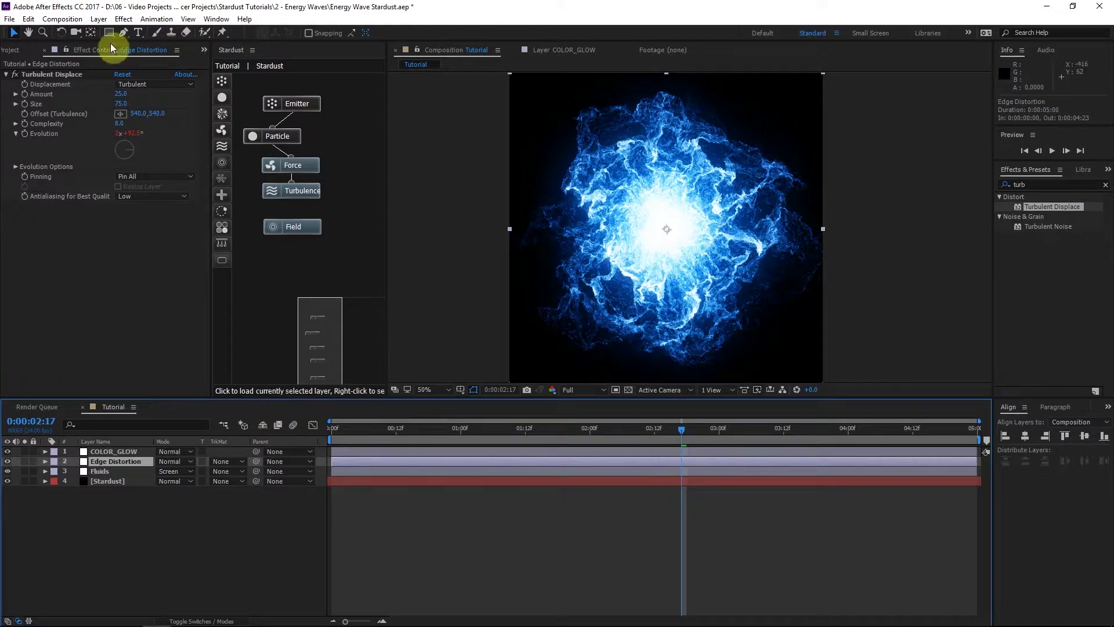
{"action": "left_click_drag", "start_coordinate": [110, 39], "coordinate": [149, 61]}
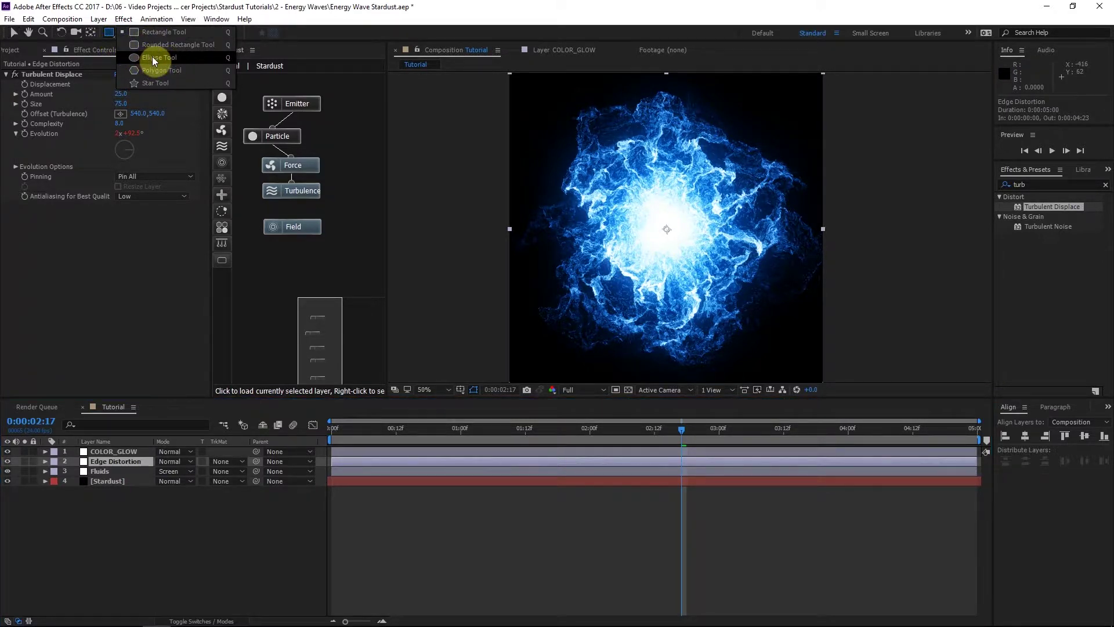
{"action": "double_click", "coordinate": [111, 32]}
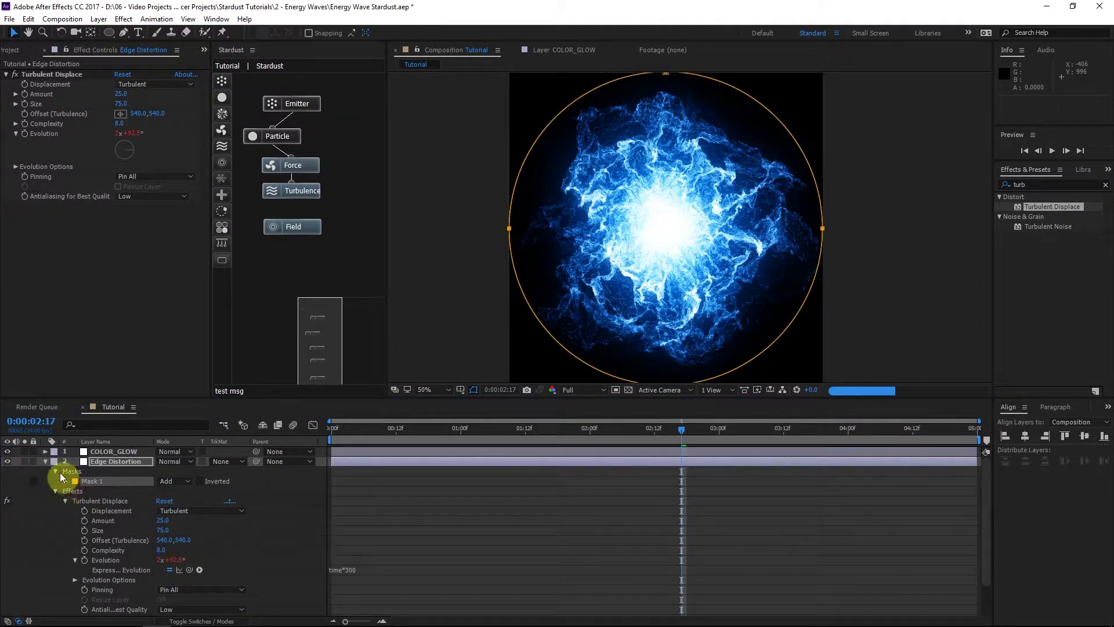
Set Mask 1 to Subtract with -266 px expansion and 50 px feather.
{"action": "left_click", "coordinate": [66, 481]}
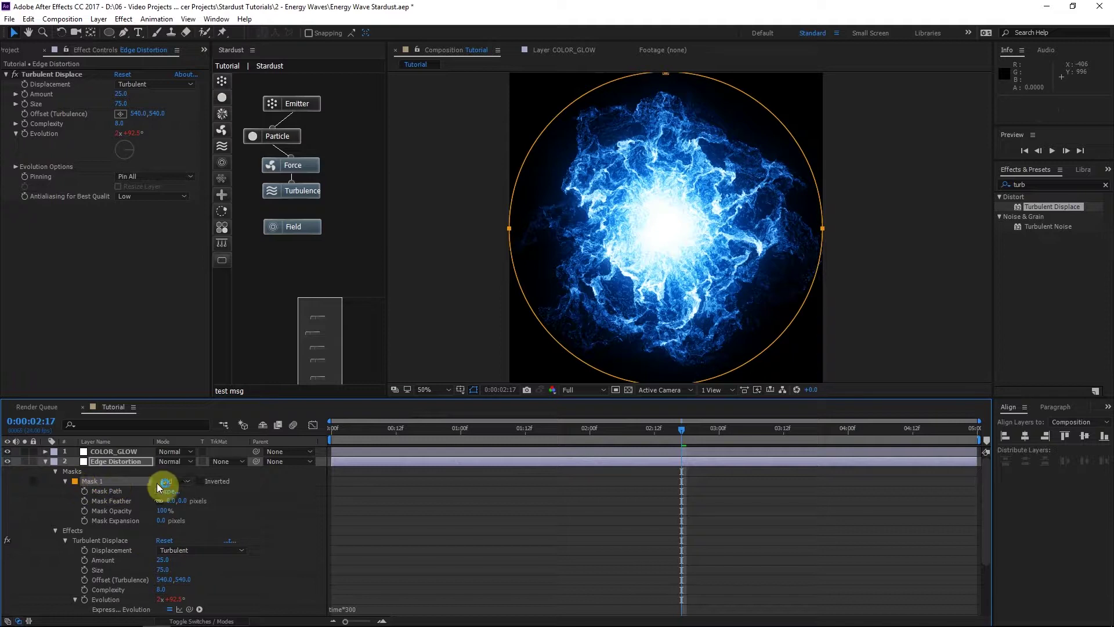
{"action": "left_click", "coordinate": [174, 481]}
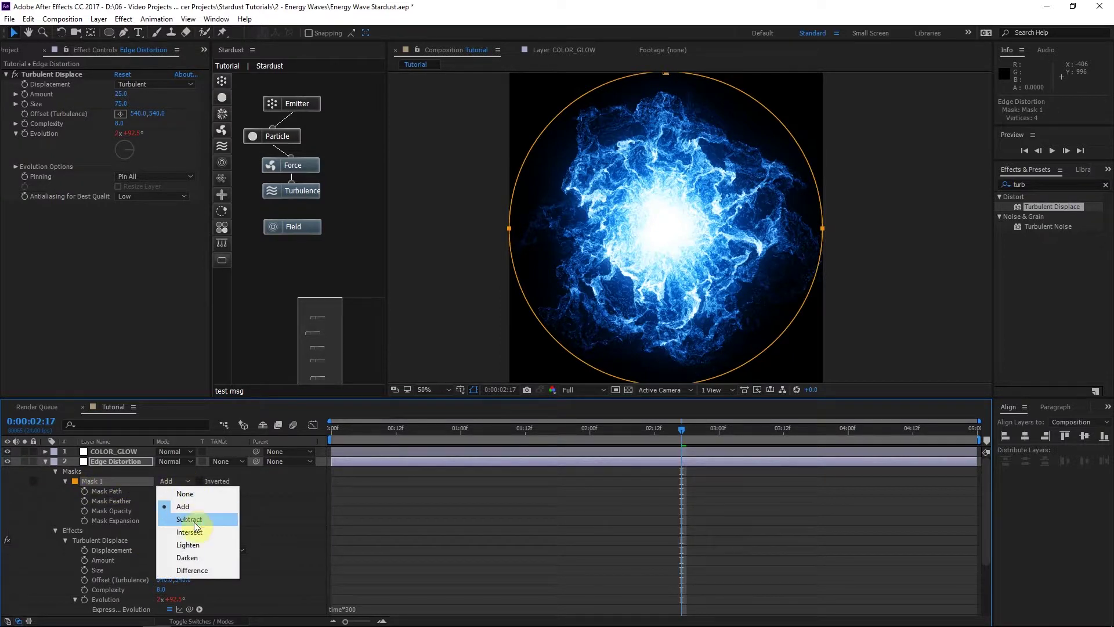
{"action": "left_click", "coordinate": [189, 505]}
{"action": "mouse_move", "coordinate": [156, 519]}
{"action": "left_mouse_down"}
{"action": "mouse_move", "coordinate": [97, 528]}
{"action": "mouse_move", "coordinate": [168, 525]}
{"action": "left_mouse_up"}
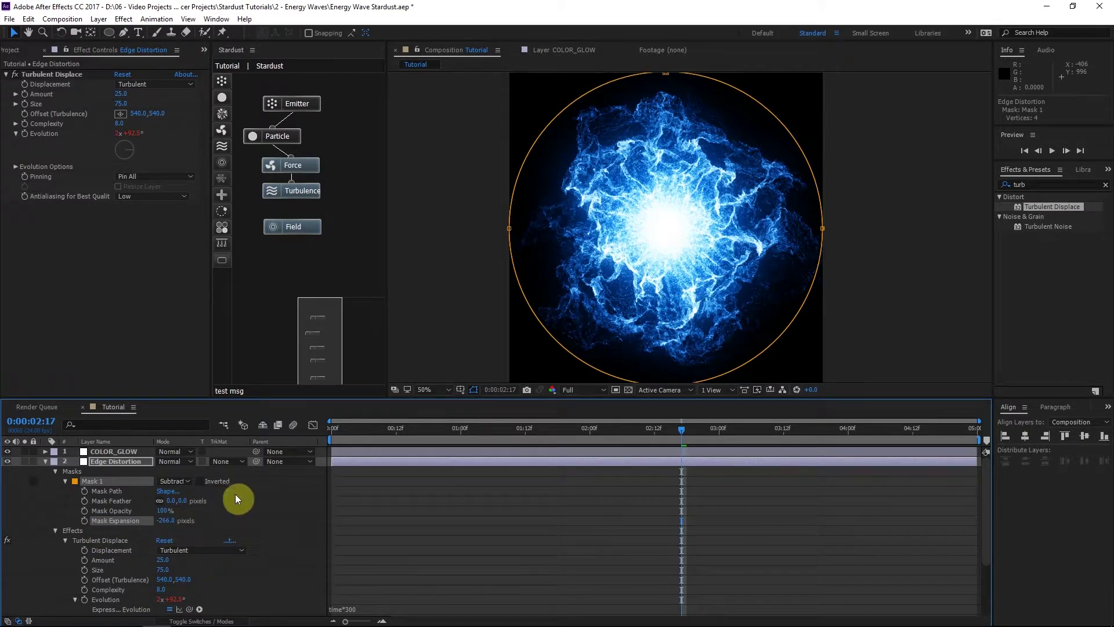
{"action": "left_click_drag", "start_coordinate": [172, 500], "coordinate": [185, 497]}
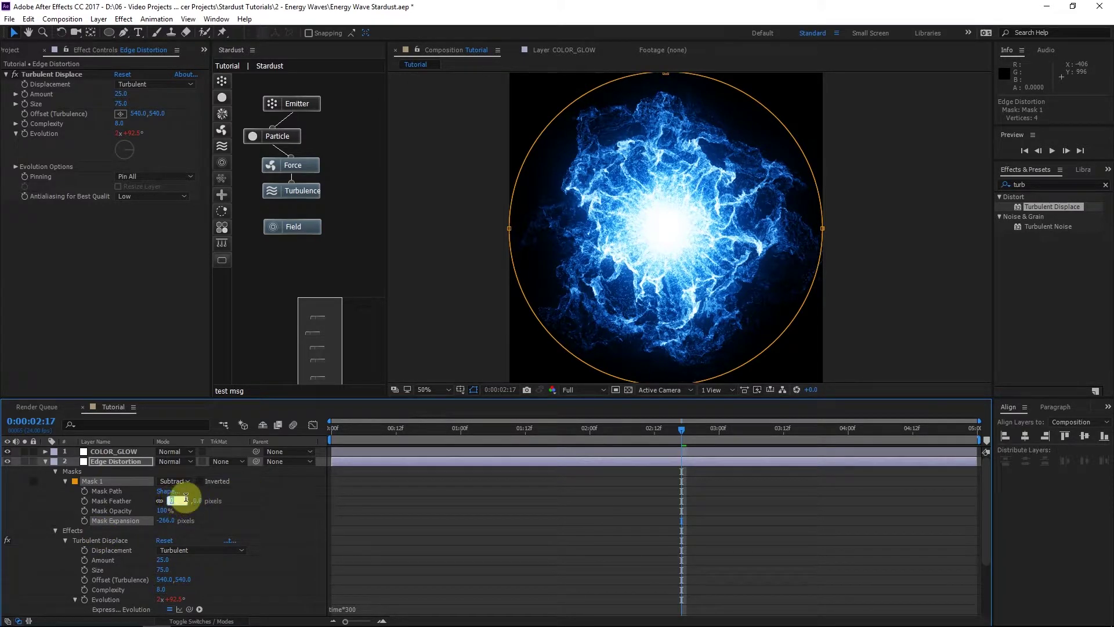
{"action": "type", "text": "50"}
{"action": "left_click", "coordinate": [238, 503]}
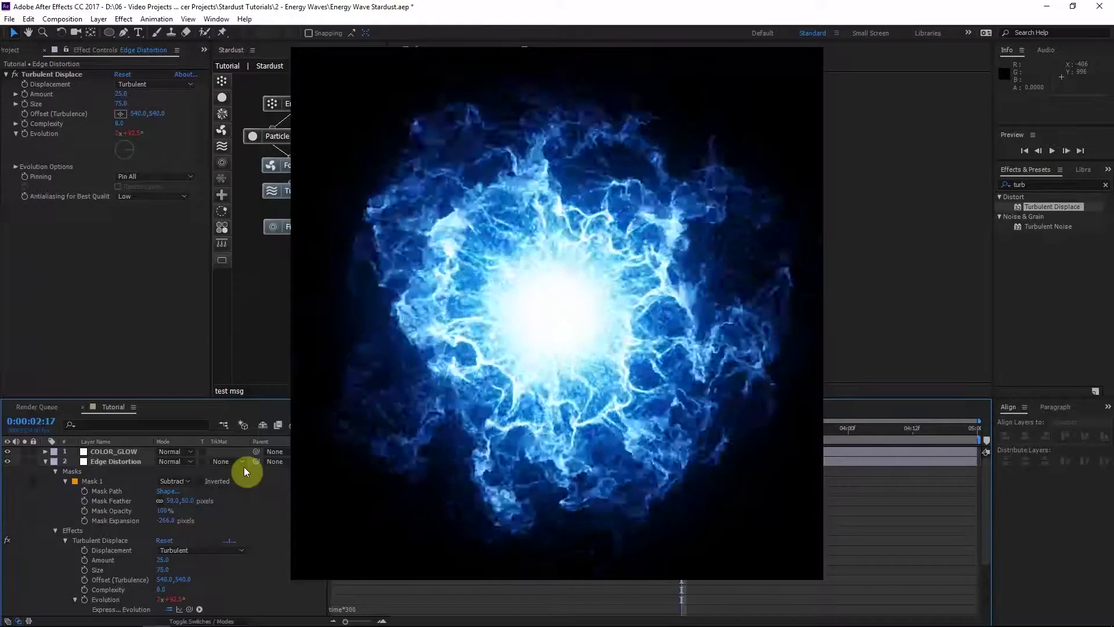
Select the Stardust layer, then add and delete a second Particle node in its graph.
{"action": "left_click", "coordinate": [23, 480]}
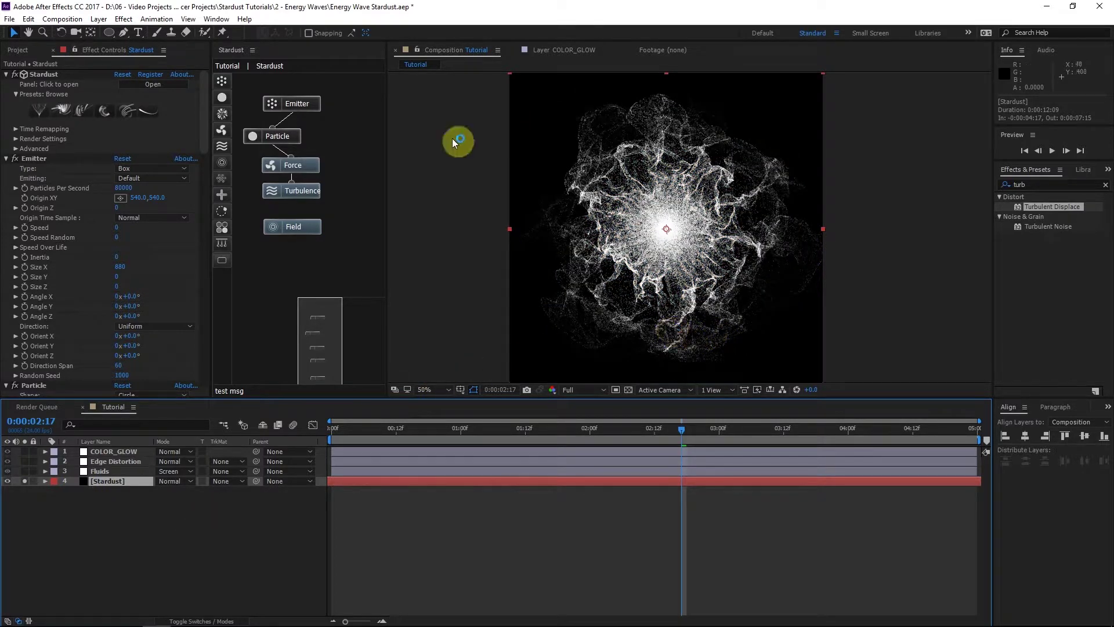
{"action": "left_click", "coordinate": [284, 136]}
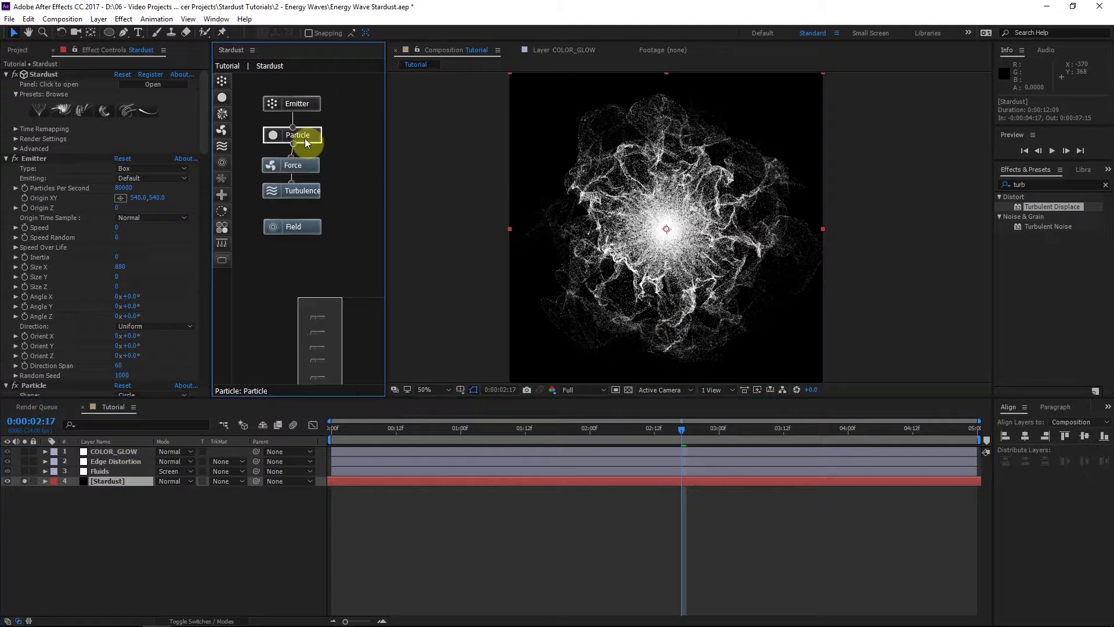
{"action": "mouse_move", "coordinate": [222, 97]}
{"action": "left_mouse_down"}
{"action": "mouse_move", "coordinate": [325, 138]}
{"action": "mouse_move", "coordinate": [307, 135]}
{"action": "left_mouse_up"}
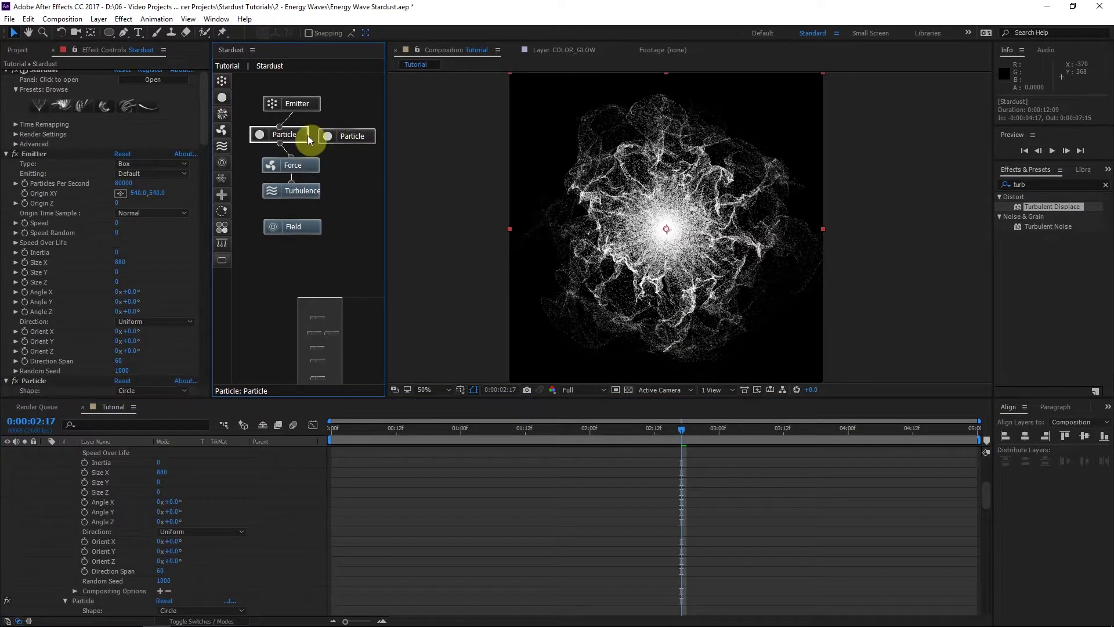
{"action": "left_click", "coordinate": [350, 129]}
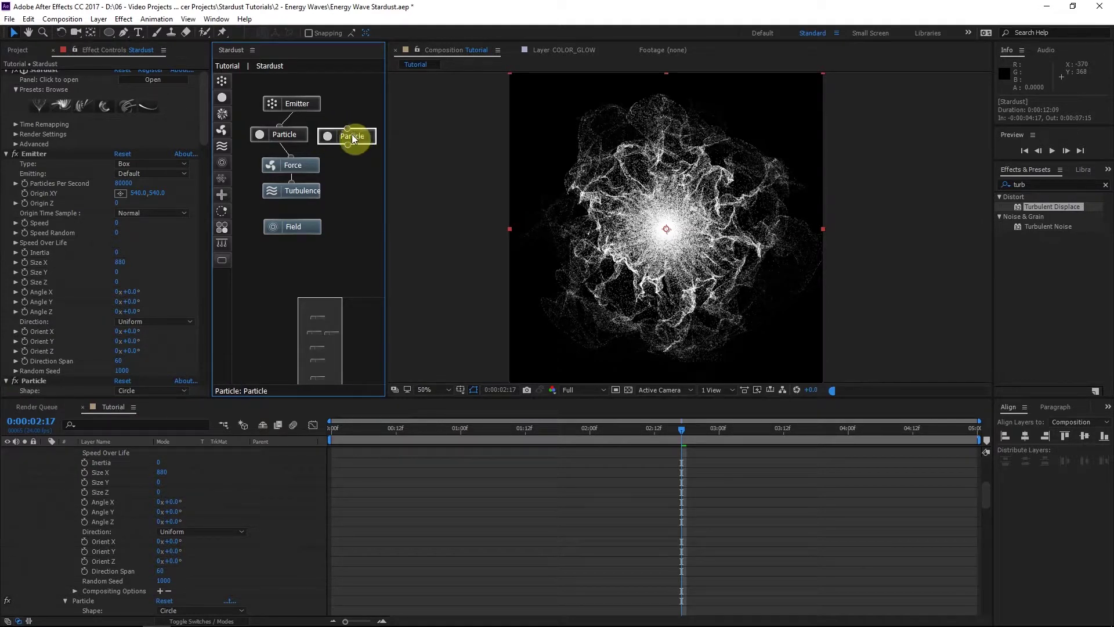
{"action": "key", "text": "Delete"}
{"action": "scroll", "coordinate": [254, 545], "scroll_direction": "up", "scroll_amount": 3}
{"action": "scroll", "coordinate": [255, 547], "scroll_direction": "up", "scroll_amount": 3}
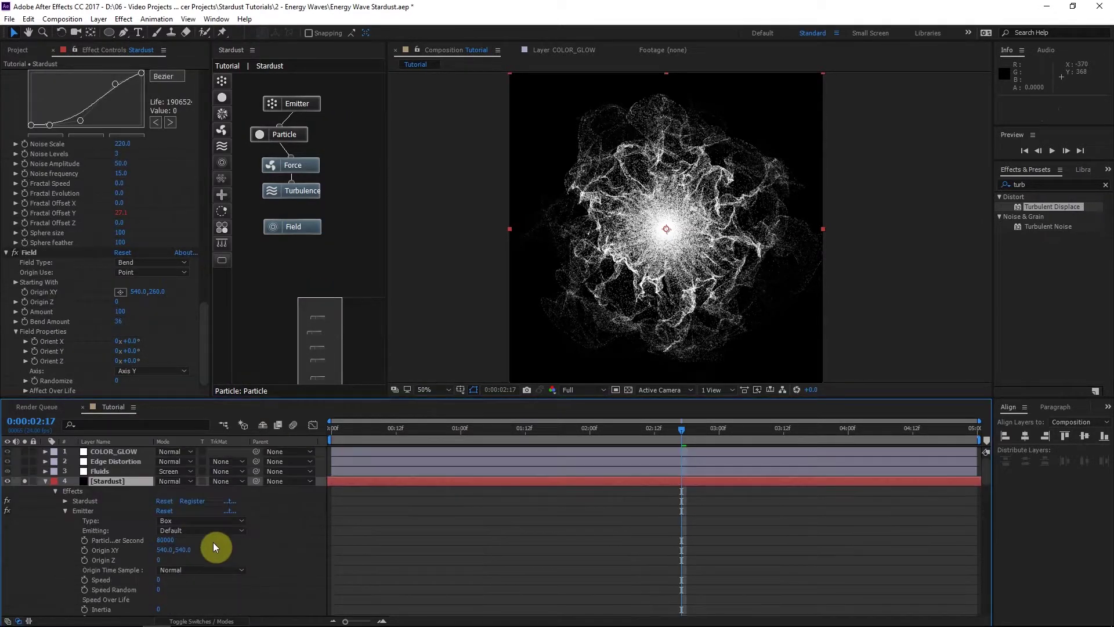
Click through the Edge Distortion and Fluids layers and collapse Stardust's properties.
{"action": "left_click", "coordinate": [103, 462]}
{"action": "left_click", "coordinate": [100, 472]}
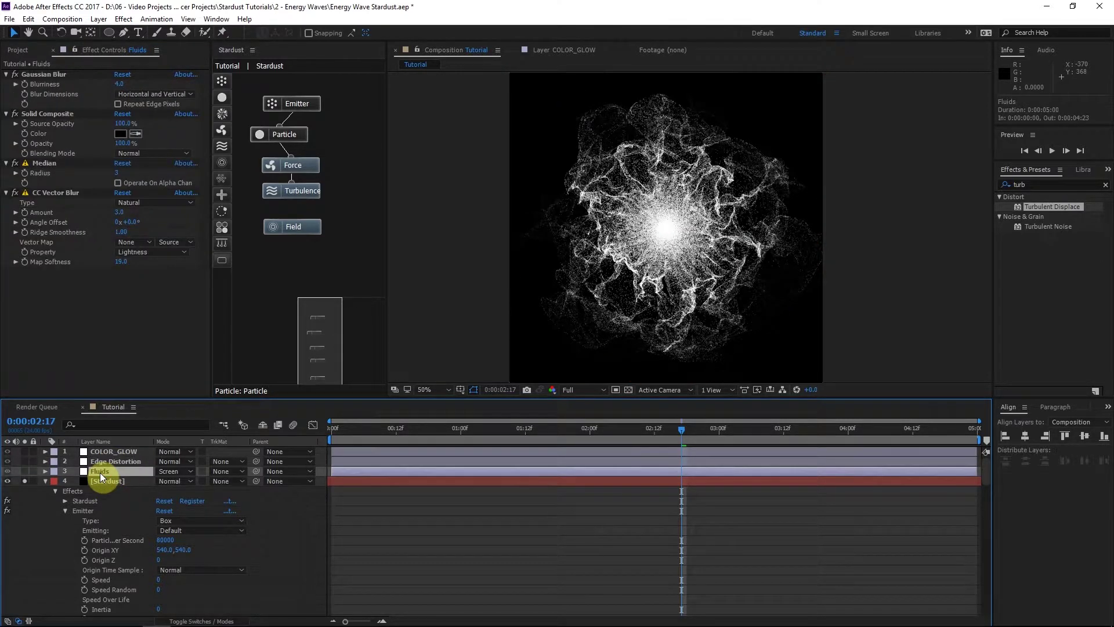
{"action": "left_click", "coordinate": [35, 490]}
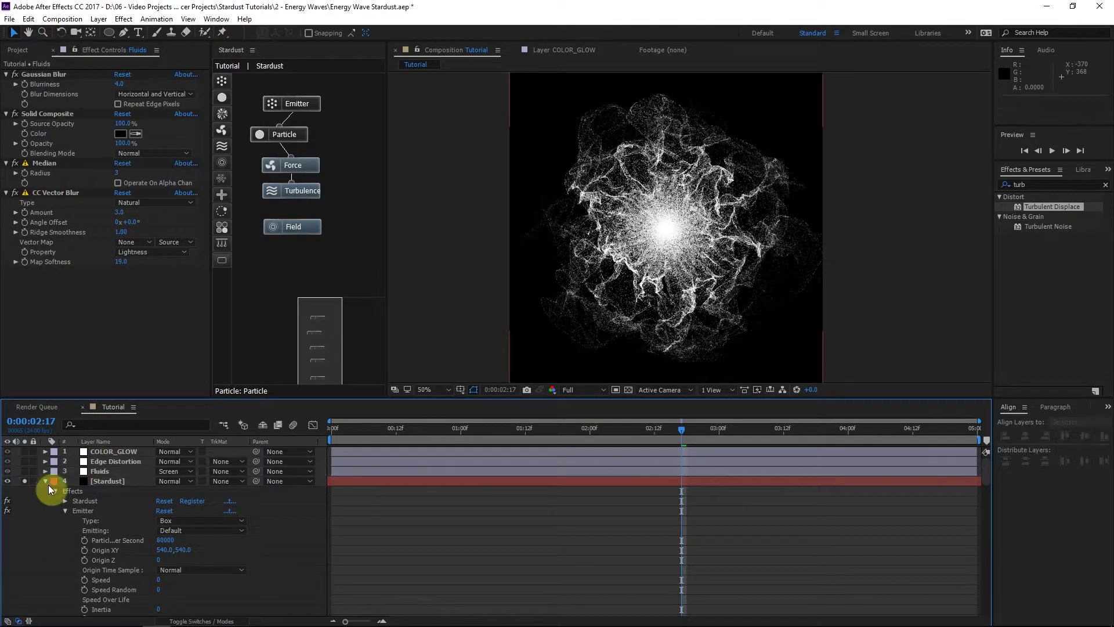
Duplicate the Stardust layer, move the copy up two layers, and solo it.
{"action": "left_click", "coordinate": [119, 480]}
{"action": "key", "text": "ctrl+d"}
{"action": "key", "text": "ctrl+bracketright"}
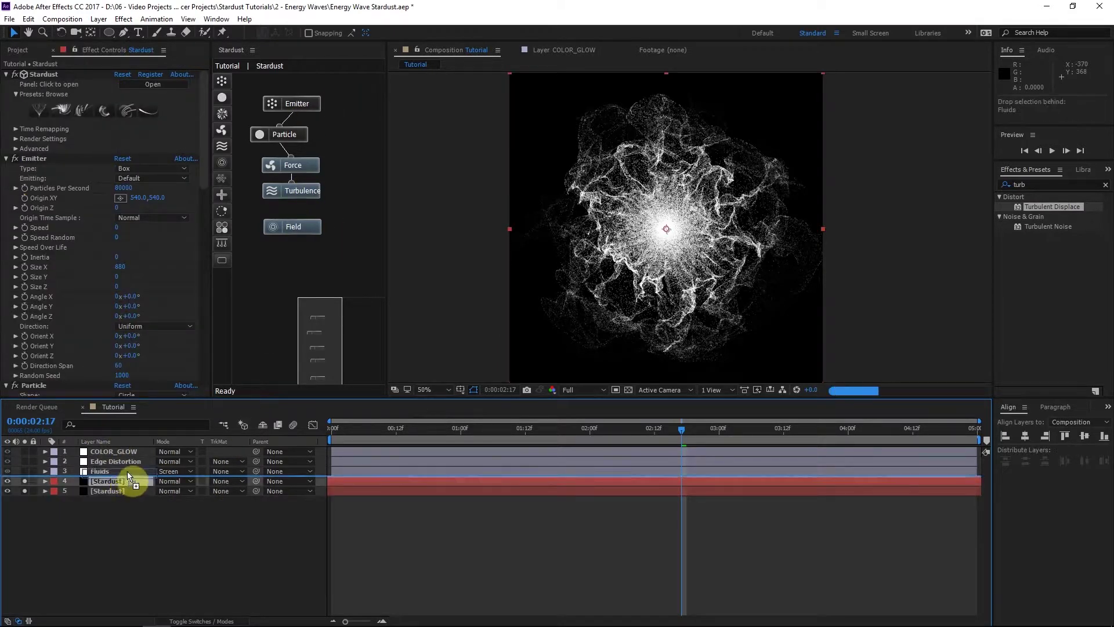
{"action": "key", "text": "ctrl+bracketright"}
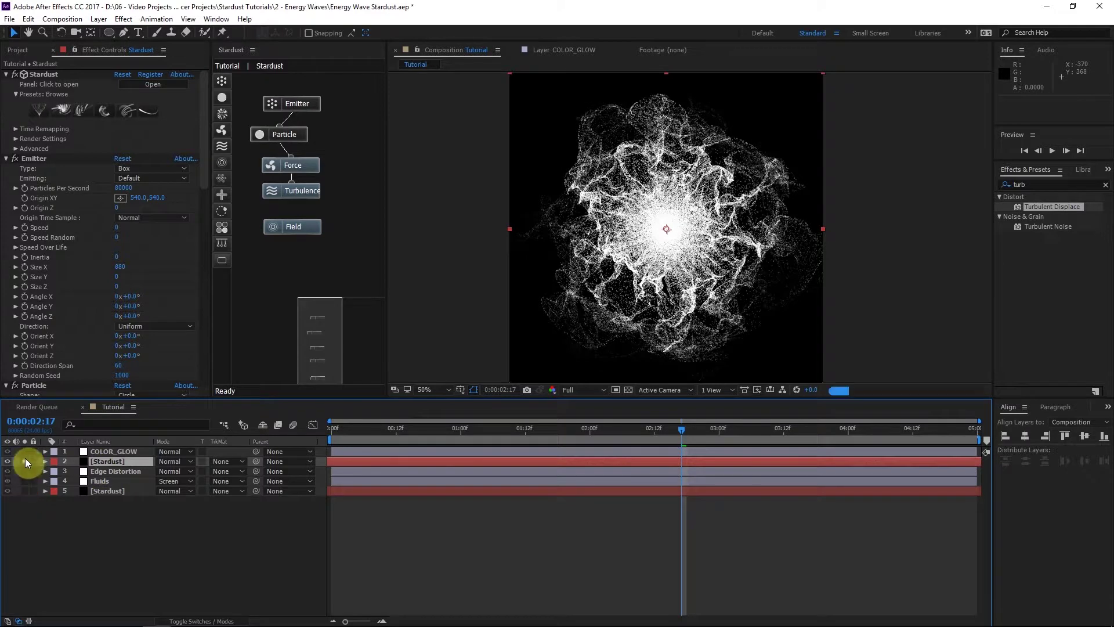
{"action": "left_click", "coordinate": [53, 472]}
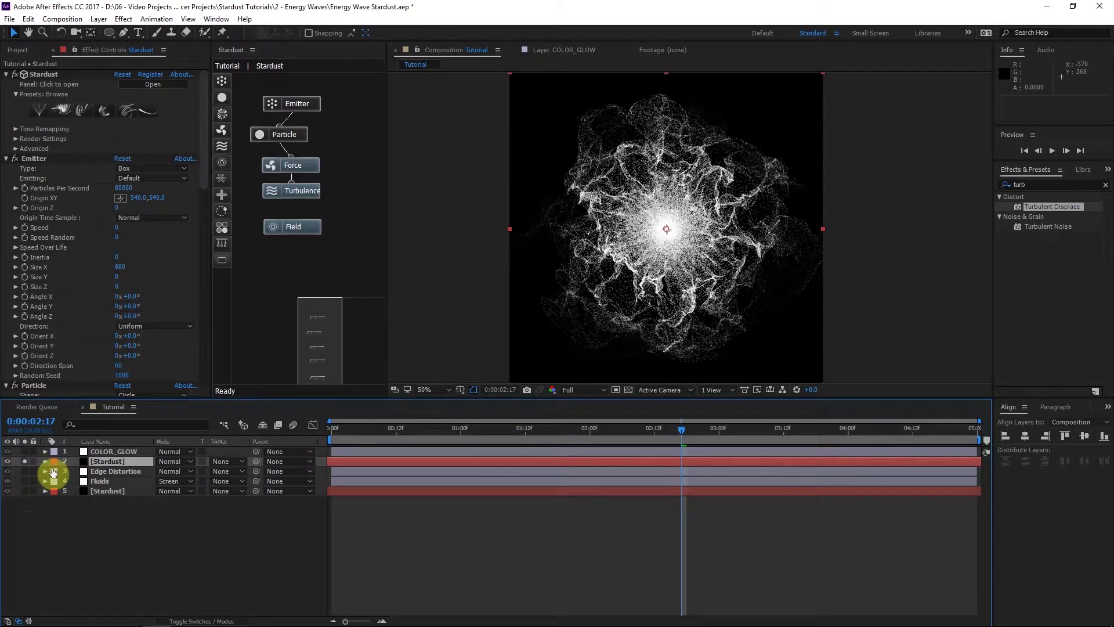
Set the copy's Particles Per Second to 100 and particle Size to 4, then edit Size Random.
{"action": "left_click", "coordinate": [128, 188]}
{"action": "type", "text": "100"}
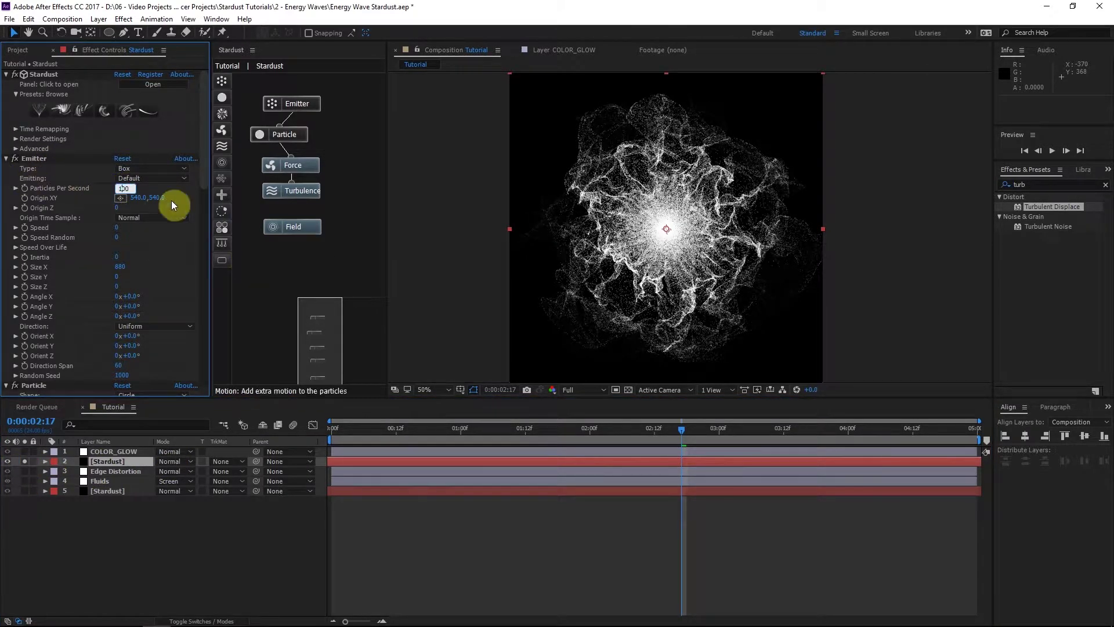
{"action": "key", "text": "Return"}
{"action": "scroll", "coordinate": [50, 267], "scroll_direction": "down", "scroll_amount": 3}
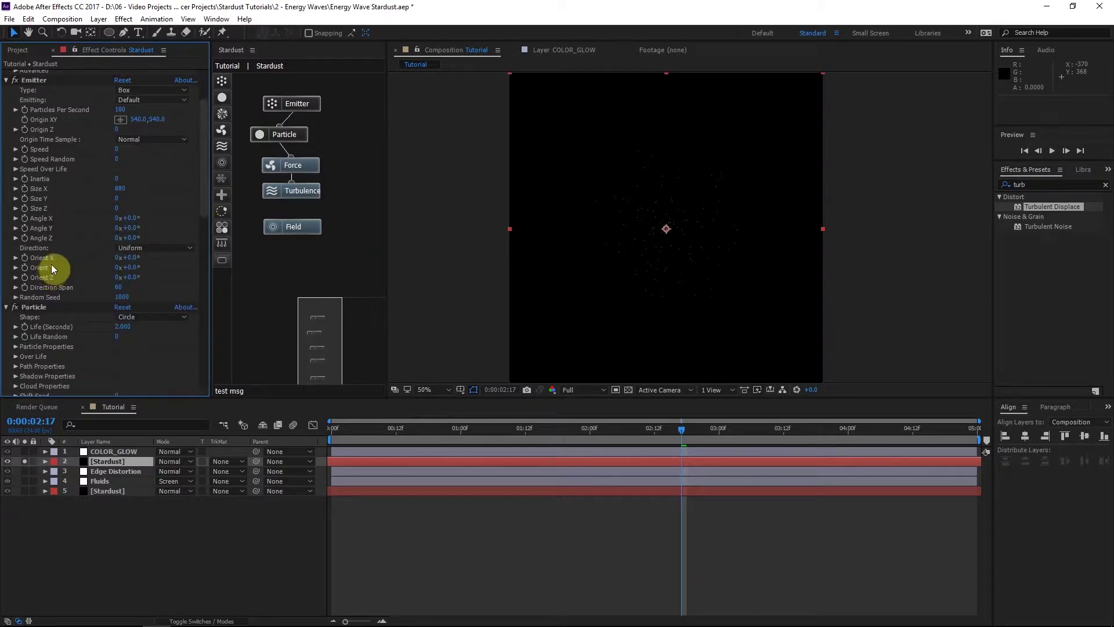
{"action": "scroll", "coordinate": [51, 264], "scroll_direction": "down", "scroll_amount": 2}
{"action": "left_click", "coordinate": [29, 255]}
{"action": "left_click", "coordinate": [18, 294]}
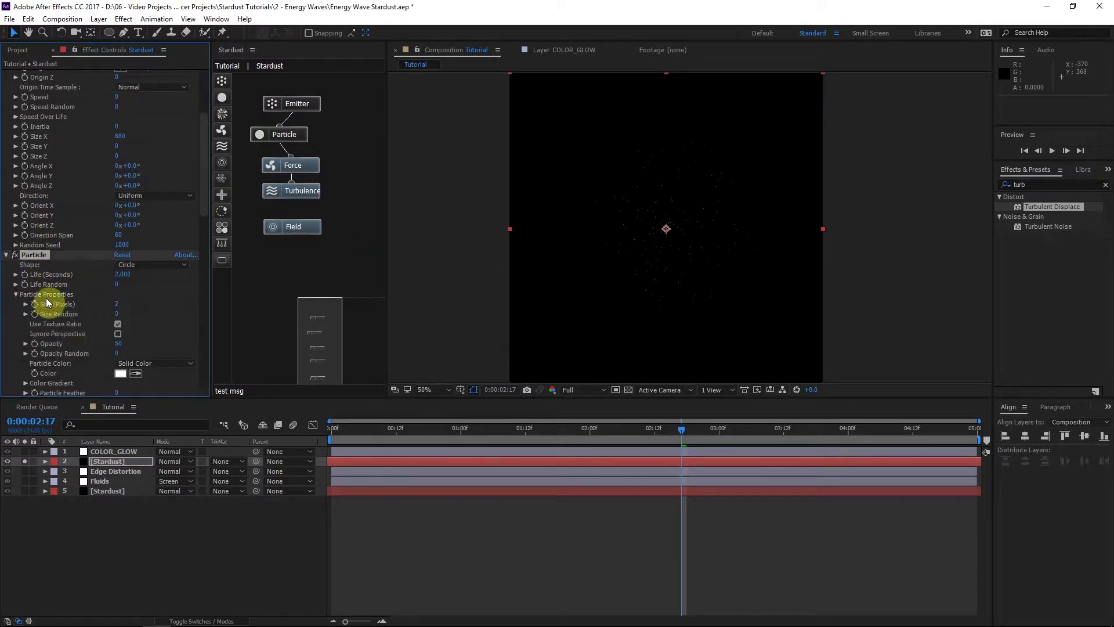
{"action": "scroll", "coordinate": [47, 297], "scroll_direction": "down", "scroll_amount": 1}
{"action": "left_click", "coordinate": [119, 283]}
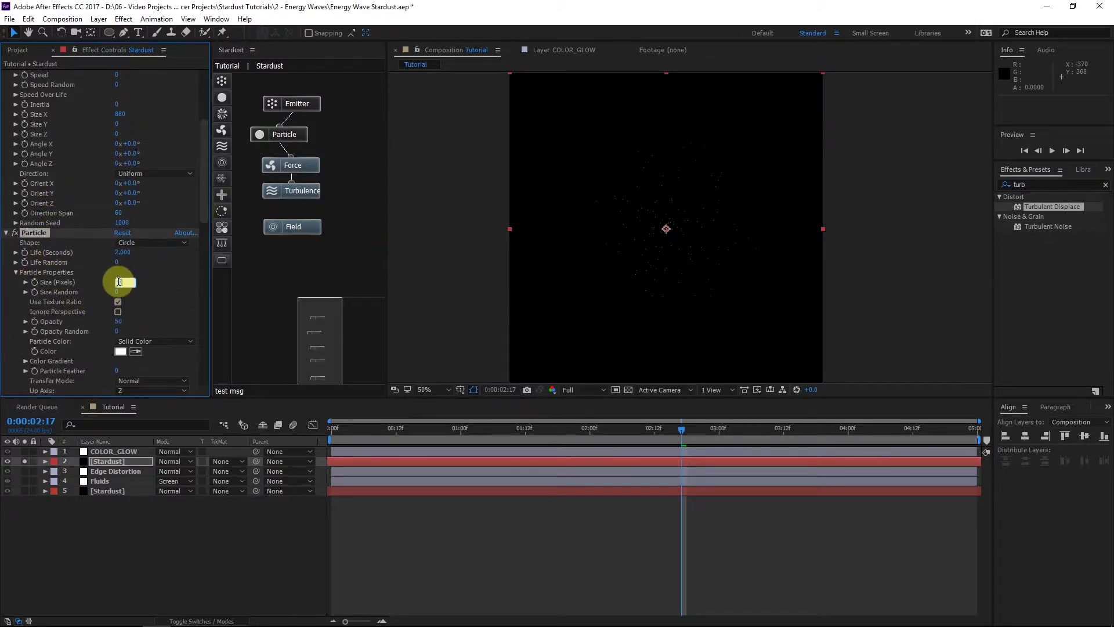
{"action": "type", "text": "3.5"}
{"action": "left_click", "coordinate": [109, 298]}
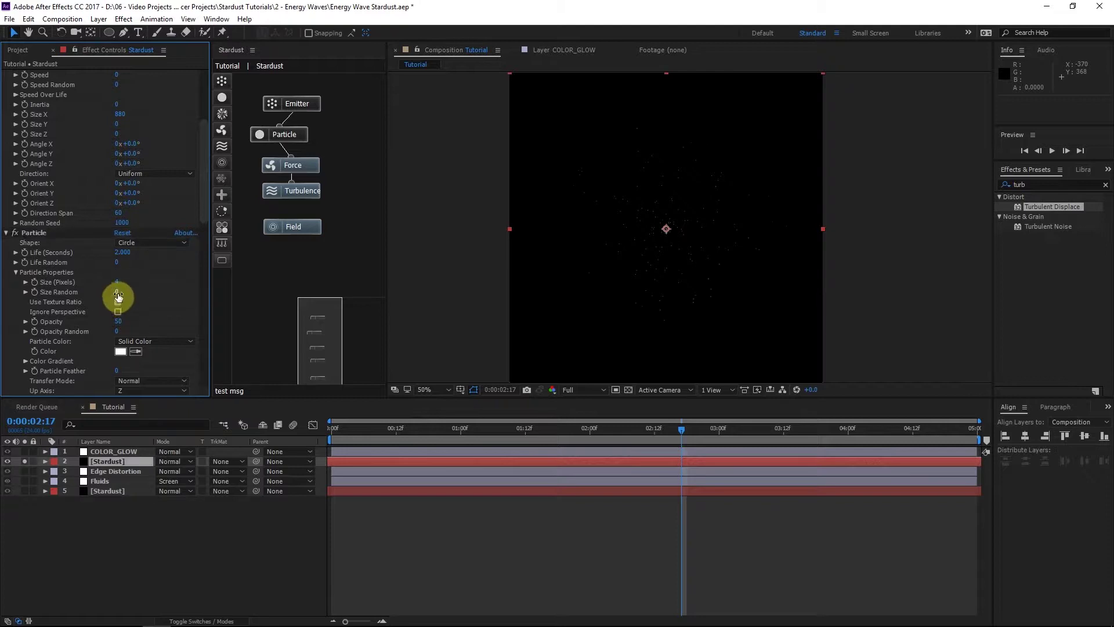
Enter 50 for Size Random and pan the composition view.
{"action": "type", "text": "50"}
{"action": "scroll", "coordinate": [686, 243], "scroll_direction": "up", "scroll_amount": 2}
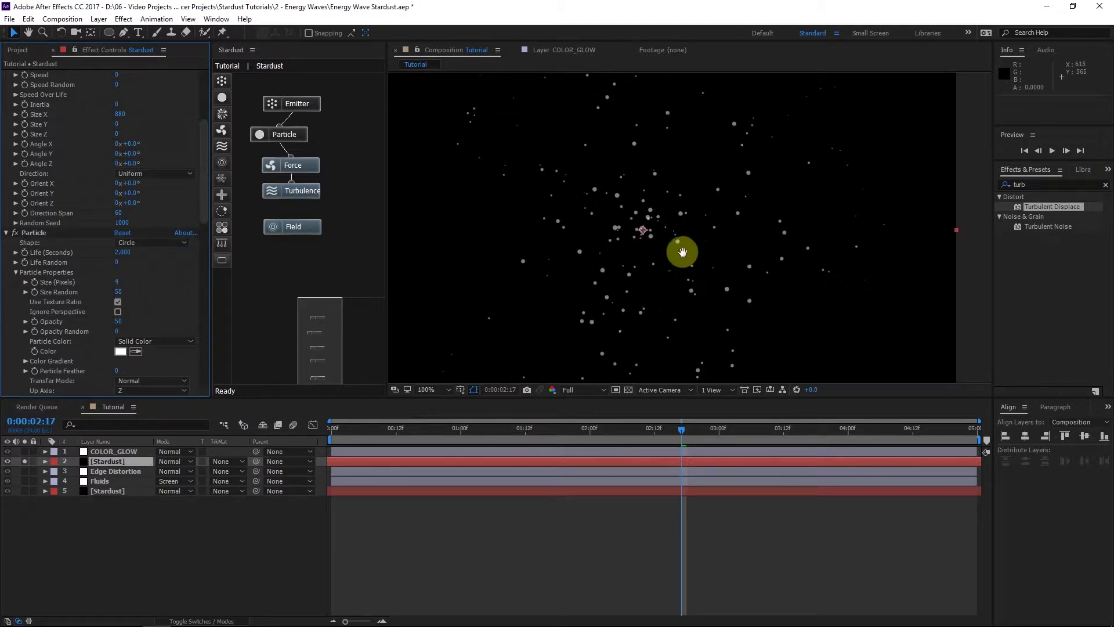
{"action": "left_click_drag", "start_coordinate": [641, 206], "coordinate": [729, 293]}
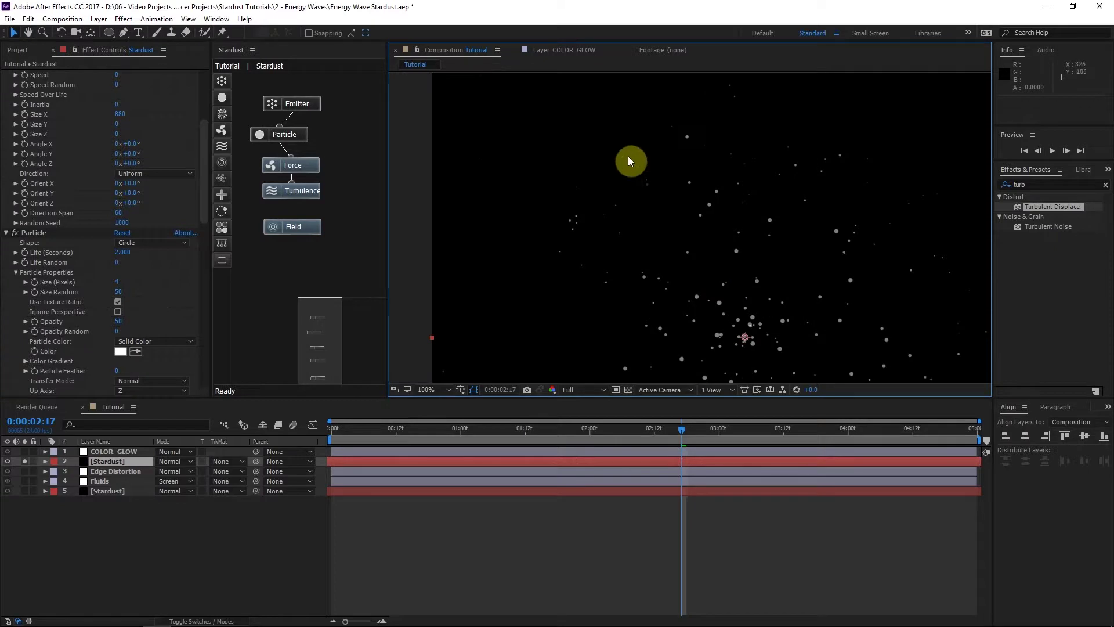
{"action": "scroll", "coordinate": [69, 319], "scroll_direction": "down", "scroll_amount": 3}
{"action": "scroll", "coordinate": [49, 331], "scroll_direction": "down", "scroll_amount": 3}
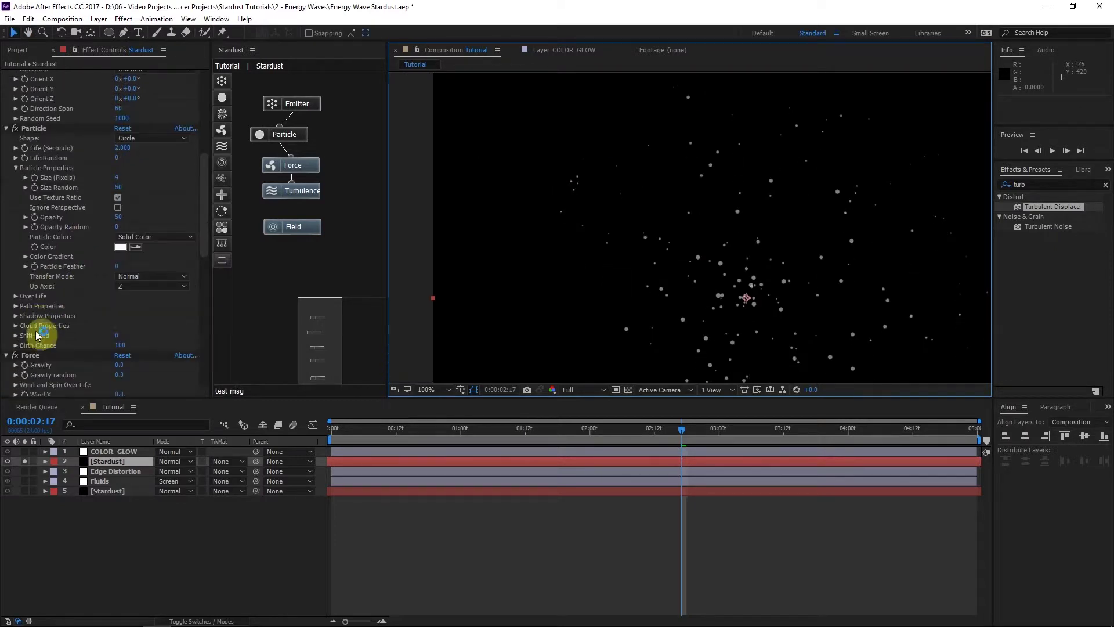
Apply the Linear preset to the particle's Over Life Size curve.
{"action": "left_click", "coordinate": [18, 296]}
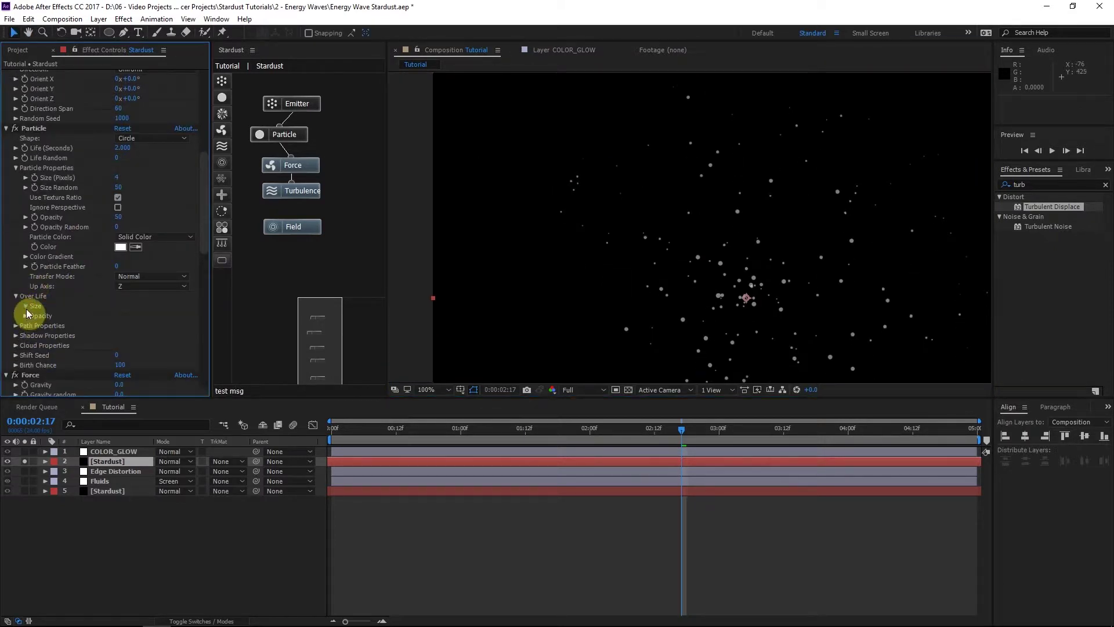
{"action": "left_click", "coordinate": [25, 306]}
{"action": "scroll", "coordinate": [105, 351], "scroll_direction": "down", "scroll_amount": 1}
{"action": "left_click", "coordinate": [168, 353]}
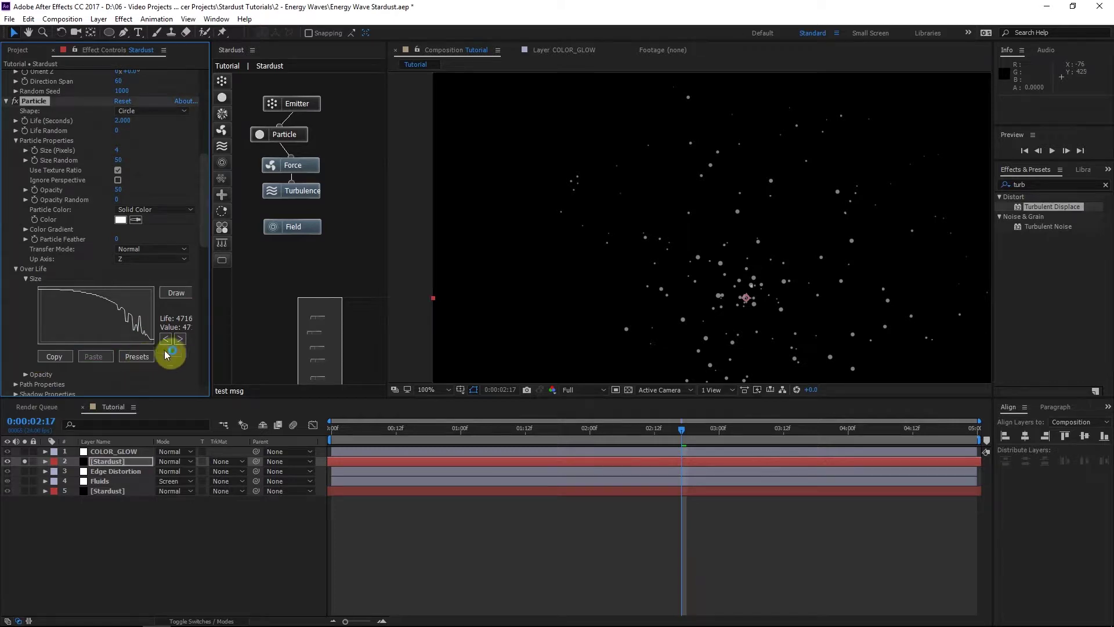
{"action": "left_click", "coordinate": [438, 181]}
{"action": "left_click", "coordinate": [843, 509]}
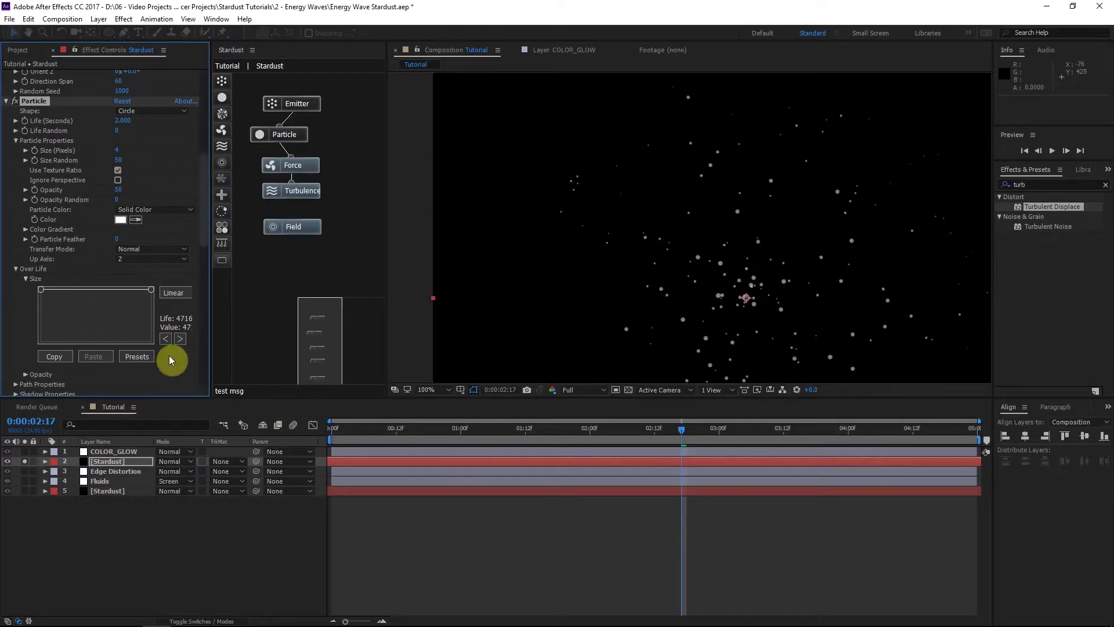
Sketch a jagged Size Over Life curve in Draw mode, flat with dips near the end.
{"action": "left_click", "coordinate": [175, 293]}
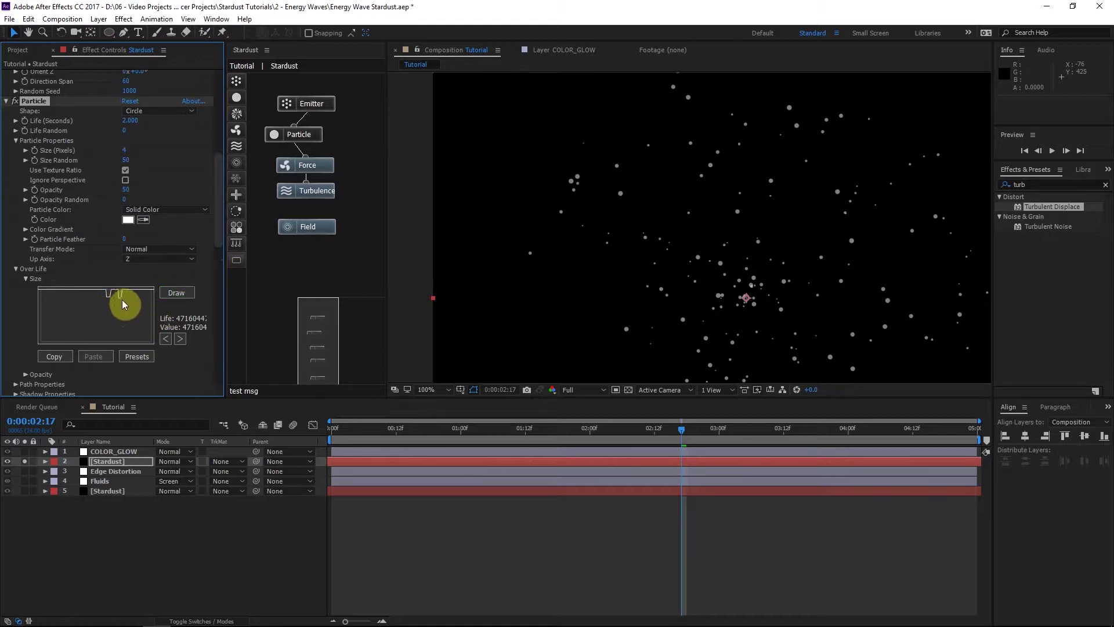
{"action": "mouse_move", "coordinate": [119, 298]}
{"action": "left_mouse_down"}
{"action": "mouse_move", "coordinate": [139, 301]}
{"action": "mouse_move", "coordinate": [129, 301]}
{"action": "left_mouse_up"}
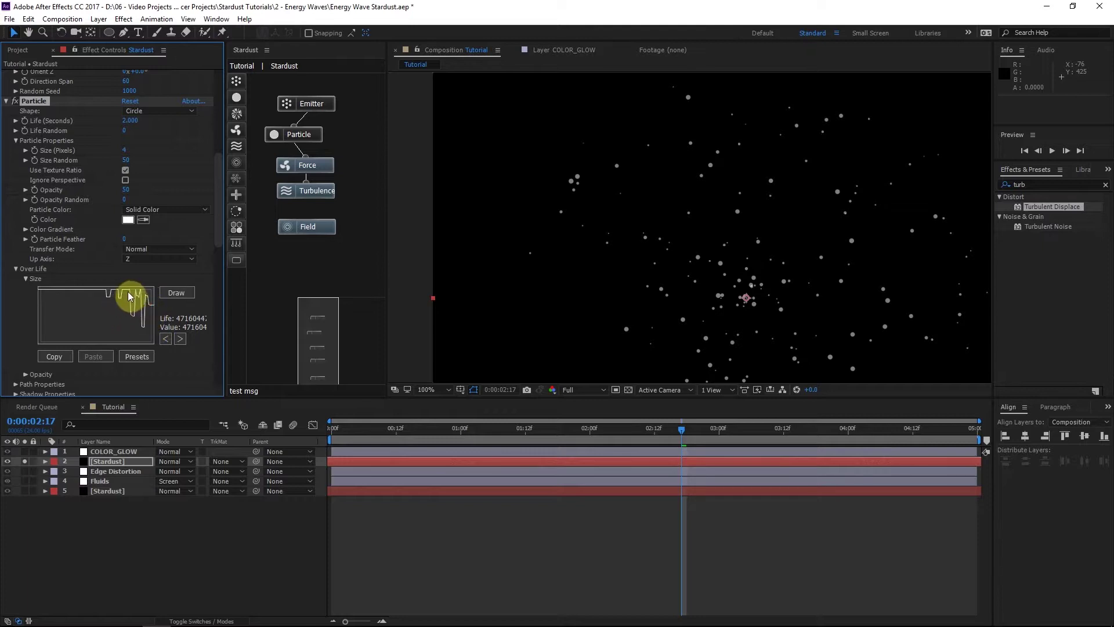
{"action": "left_click_drag", "start_coordinate": [130, 298], "coordinate": [824, 409]}
{"action": "key", "text": "comma"}
{"action": "key", "text": "comma"}
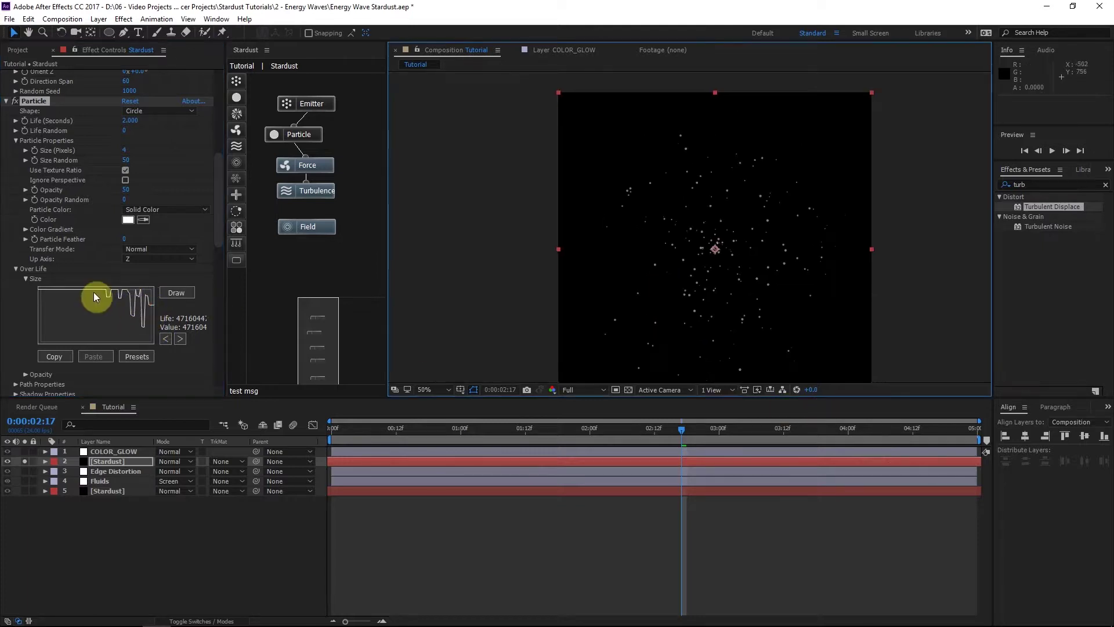
{"action": "left_click_drag", "start_coordinate": [89, 293], "coordinate": [86, 294]}
{"action": "mouse_move", "coordinate": [658, 322]}
{"action": "left_mouse_down"}
{"action": "mouse_move", "coordinate": [624, 302]}
{"action": "mouse_move", "coordinate": [621, 322]}
{"action": "left_mouse_up"}
Set particle Life Random to 35.
{"action": "scroll", "coordinate": [54, 141], "scroll_direction": "up", "scroll_amount": 1}
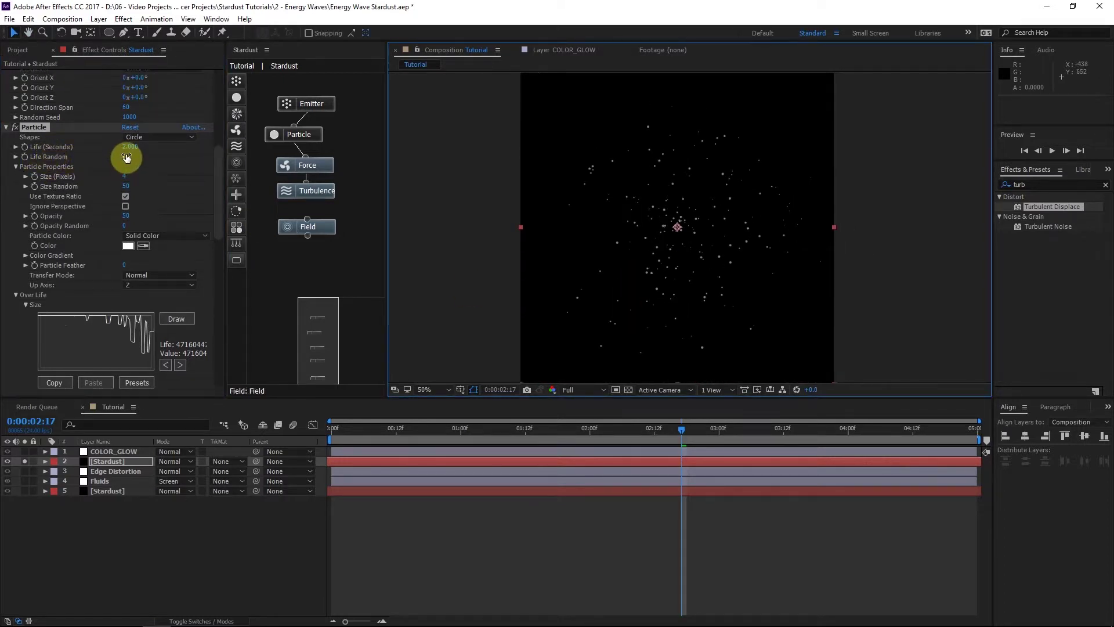
{"action": "scroll", "coordinate": [612, 249], "scroll_direction": "up", "scroll_amount": 2}
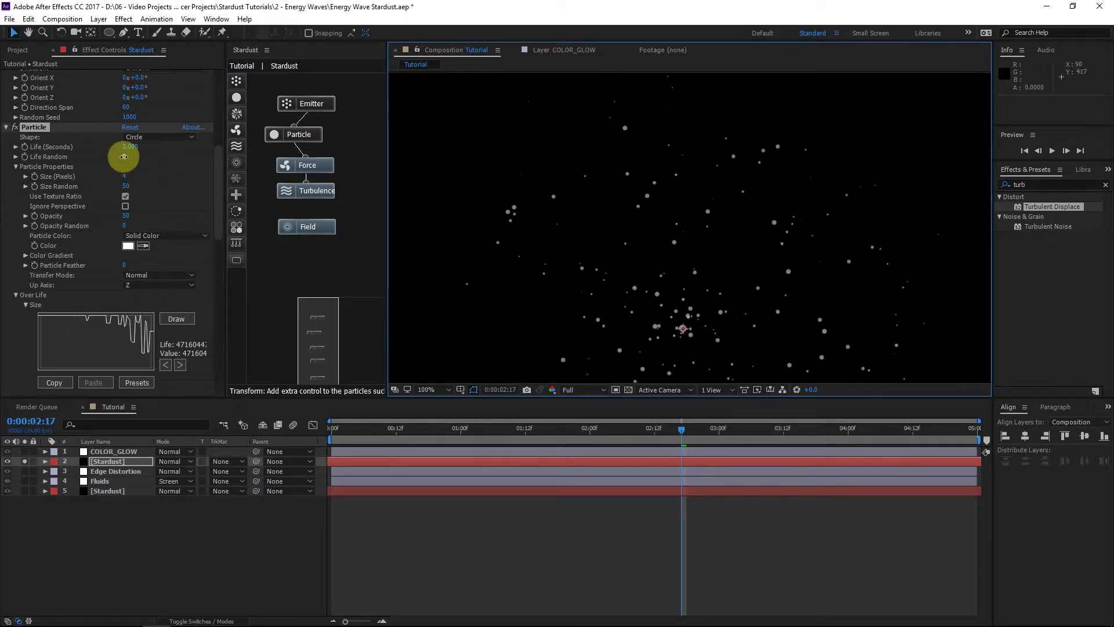
{"action": "left_click_drag", "start_coordinate": [124, 157], "coordinate": [159, 157]}
{"action": "scroll", "coordinate": [647, 204], "scroll_direction": "down", "scroll_amount": 2}
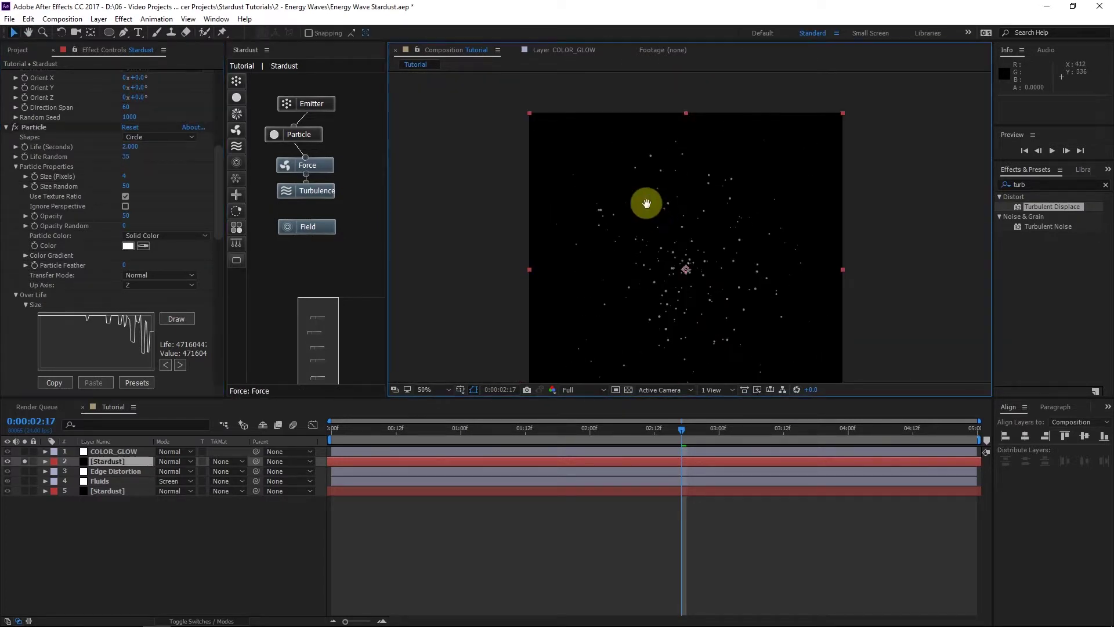
{"action": "left_click_drag", "start_coordinate": [646, 203], "coordinate": [644, 196]}
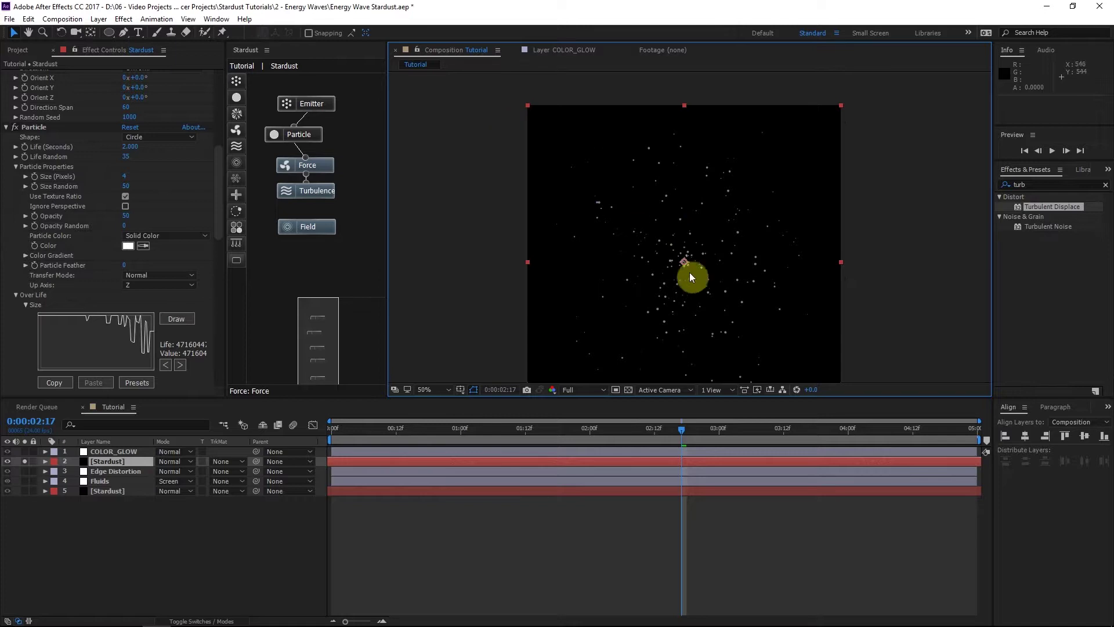
{"action": "scroll", "coordinate": [634, 311], "scroll_direction": "up", "scroll_amount": 2}
{"action": "left_click_drag", "start_coordinate": [634, 311], "coordinate": [644, 331]}
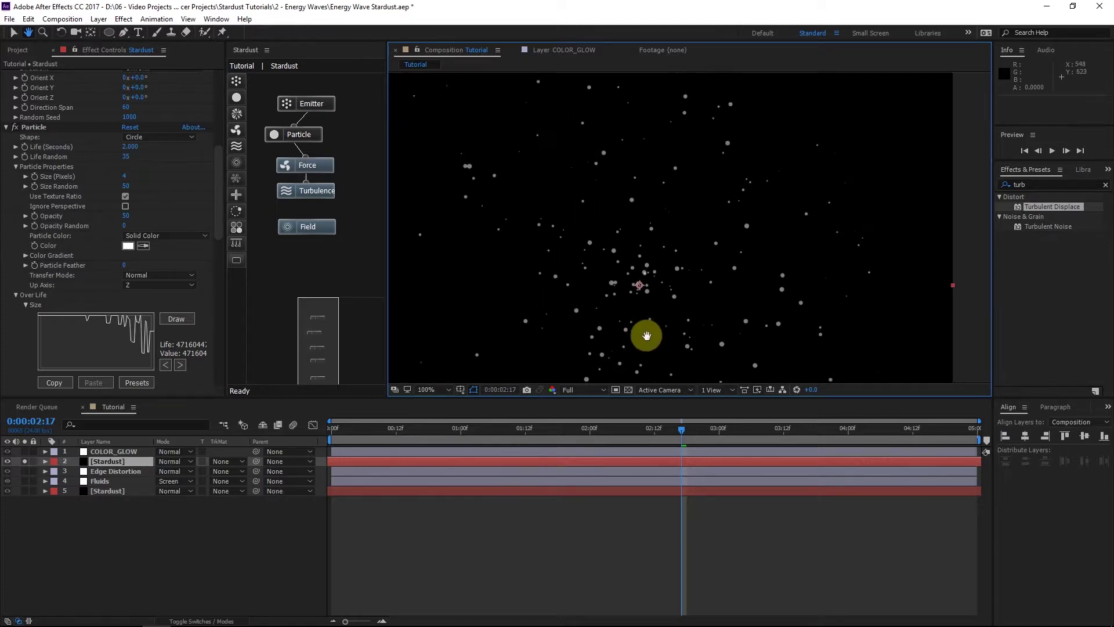
{"action": "scroll", "coordinate": [44, 227], "scroll_direction": "up", "scroll_amount": 3}
{"action": "scroll", "coordinate": [45, 227], "scroll_direction": "down", "scroll_amount": 3}
{"action": "scroll", "coordinate": [44, 226], "scroll_direction": "up", "scroll_amount": 2}
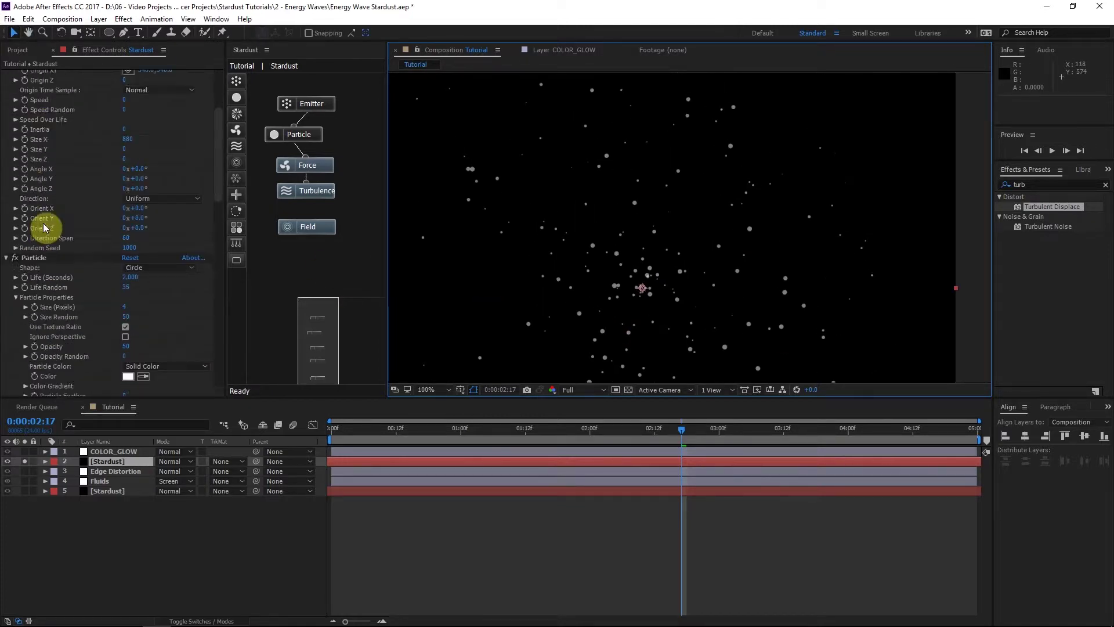
{"action": "scroll", "coordinate": [47, 232], "scroll_direction": "up", "scroll_amount": 1}
Set particle Opacity to 100 and Particle Feather to 25.
{"action": "left_click", "coordinate": [108, 275]}
{"action": "left_click", "coordinate": [36, 179]}
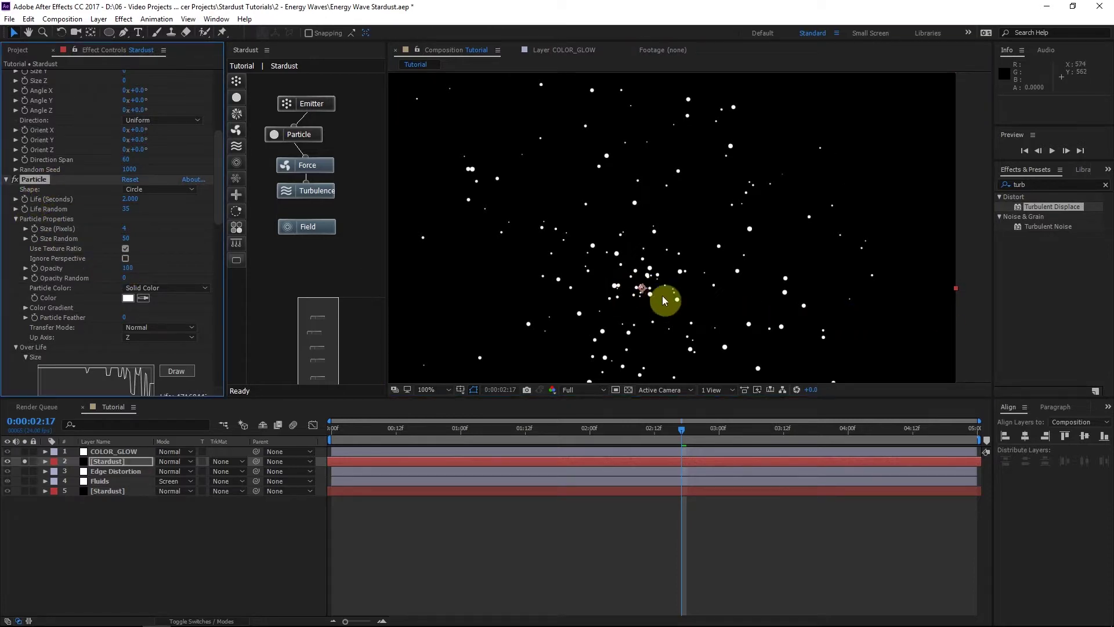
{"action": "scroll", "coordinate": [664, 303], "scroll_direction": "up", "scroll_amount": 2}
{"action": "mouse_move", "coordinate": [664, 264]}
{"action": "left_mouse_down"}
{"action": "mouse_move", "coordinate": [685, 327]}
{"action": "mouse_move", "coordinate": [654, 252]}
{"action": "mouse_move", "coordinate": [647, 266]}
{"action": "mouse_move", "coordinate": [654, 241]}
{"action": "mouse_move", "coordinate": [656, 263]}
{"action": "mouse_move", "coordinate": [678, 272]}
{"action": "left_mouse_up"}
{"action": "scroll", "coordinate": [124, 296], "scroll_direction": "down", "scroll_amount": 1}
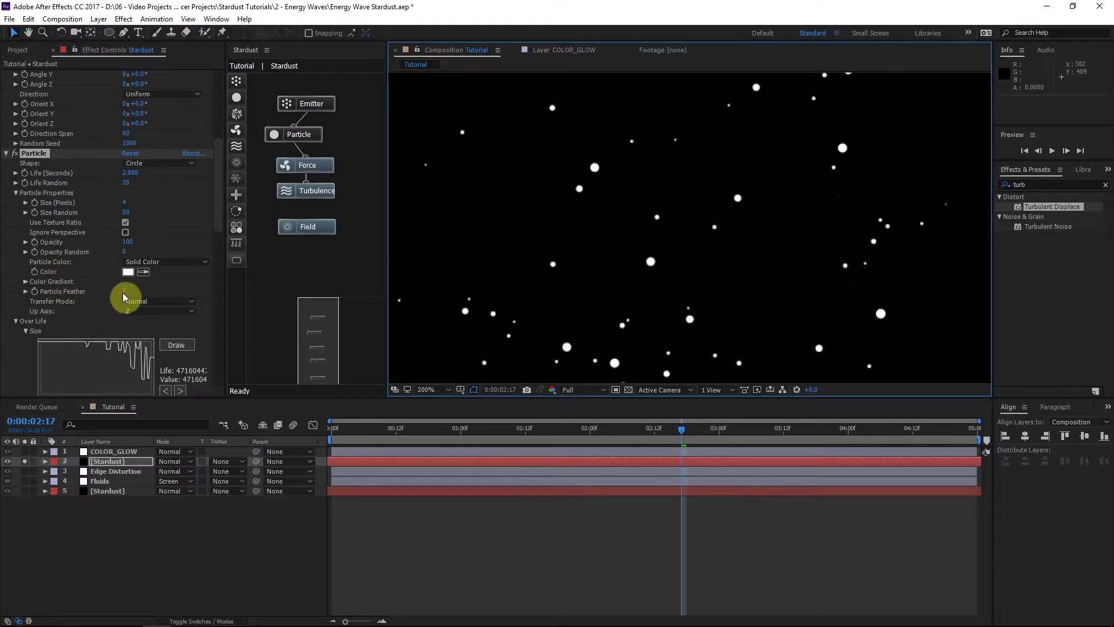
{"action": "left_click", "coordinate": [124, 292]}
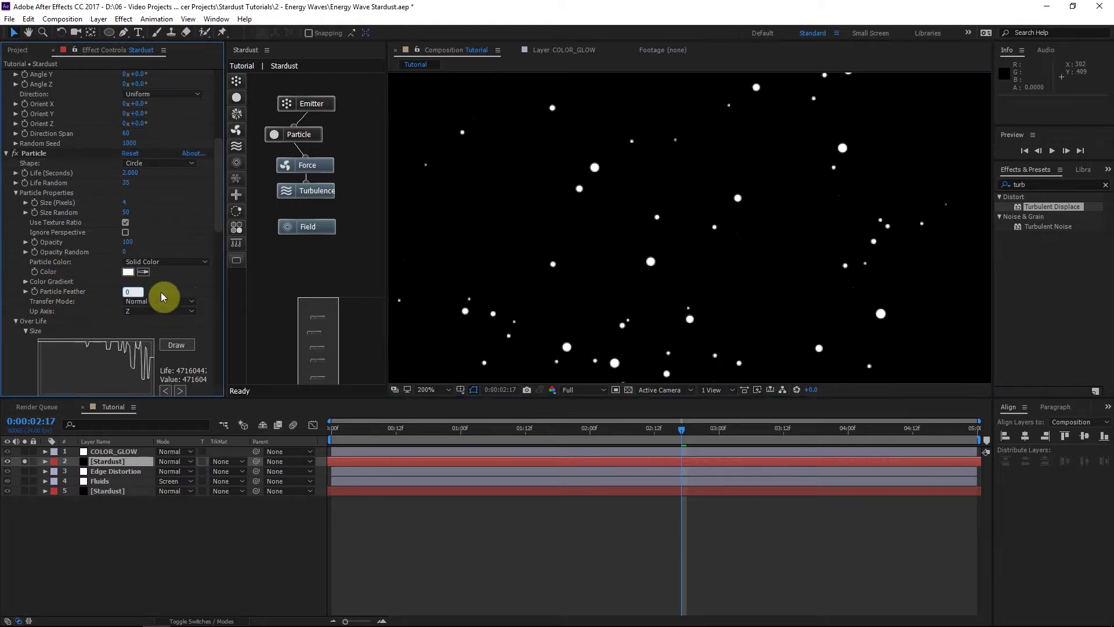
{"action": "left_click", "coordinate": [126, 290]}
{"action": "type", "text": "25"}
{"action": "key", "text": "Return"}
Turn on particle motion blur in Render Settings and scrub Random Seed to 2070.
{"action": "scroll", "coordinate": [718, 219], "scroll_direction": "down", "scroll_amount": 2}
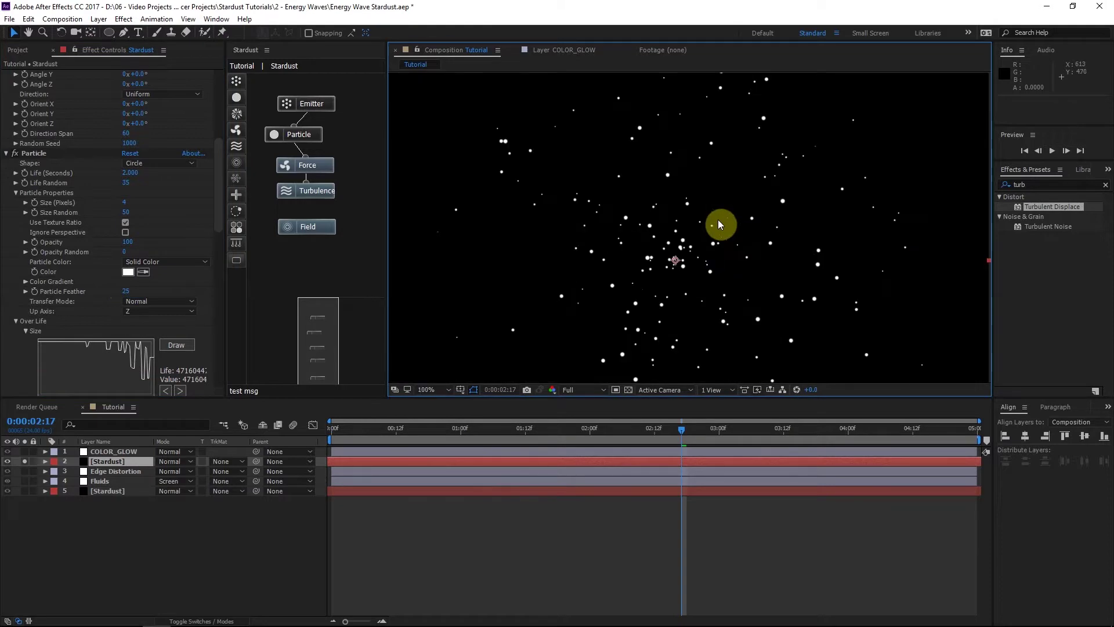
{"action": "scroll", "coordinate": [48, 174], "scroll_direction": "up", "scroll_amount": 5}
{"action": "scroll", "coordinate": [64, 192], "scroll_direction": "up", "scroll_amount": 4}
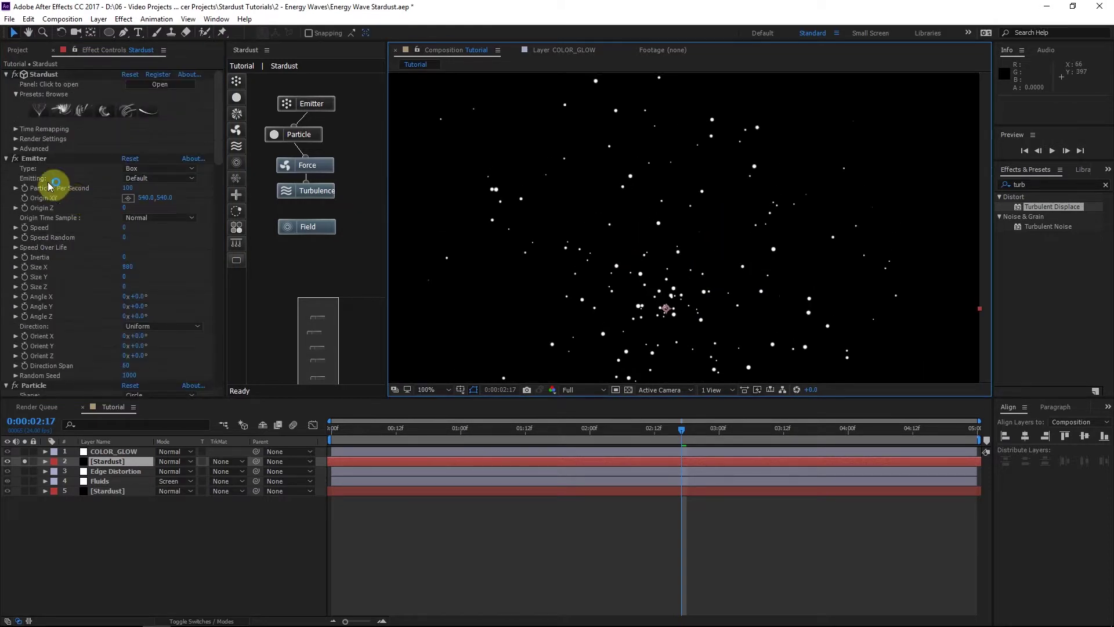
{"action": "left_click", "coordinate": [17, 139]}
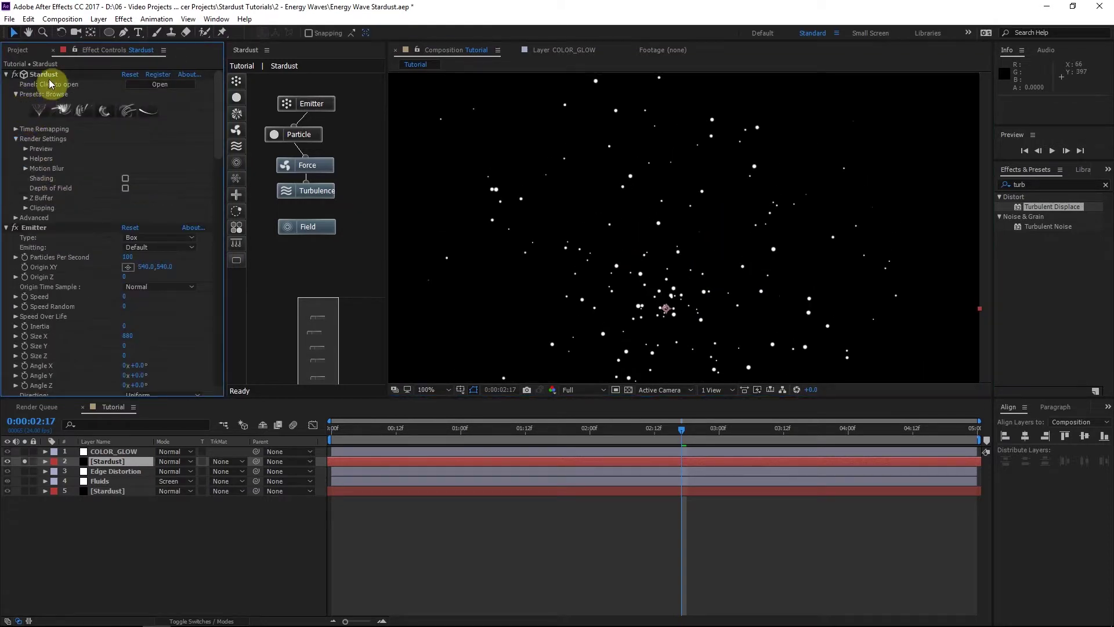
{"action": "left_click", "coordinate": [25, 168]}
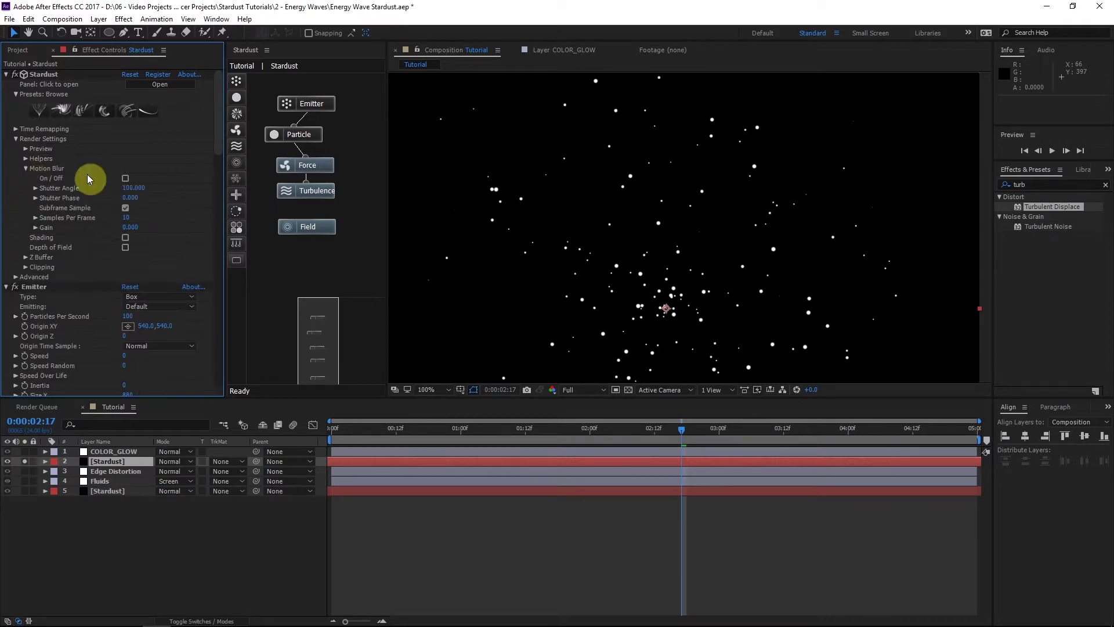
{"action": "left_click", "coordinate": [135, 180]}
{"action": "scroll", "coordinate": [46, 357], "scroll_direction": "down", "scroll_amount": 5}
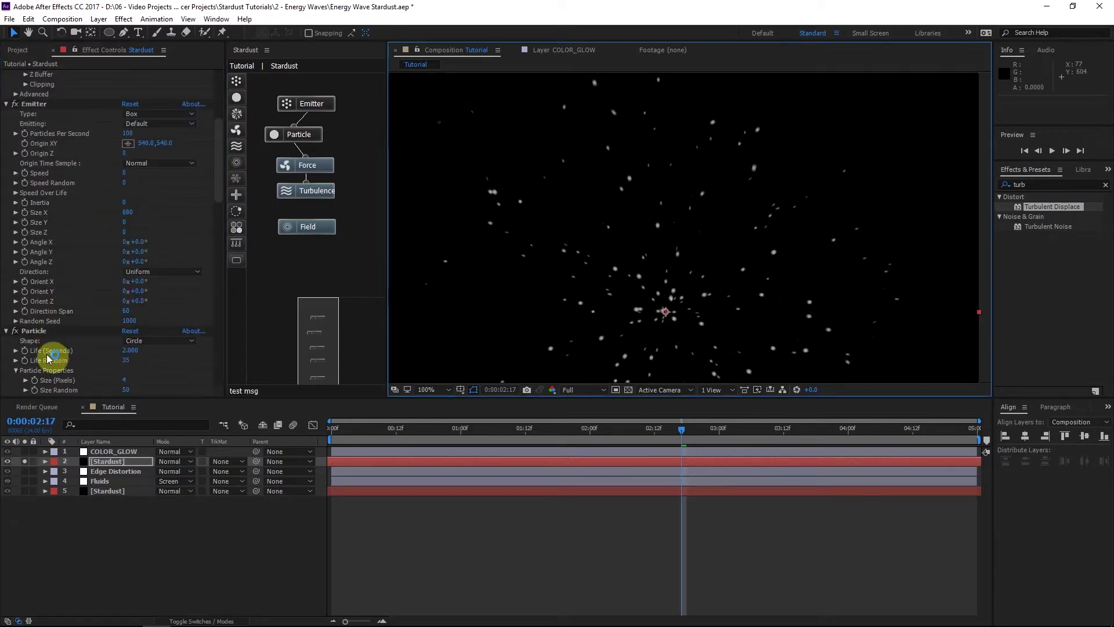
{"action": "left_click_drag", "start_coordinate": [119, 321], "coordinate": [186, 316]}
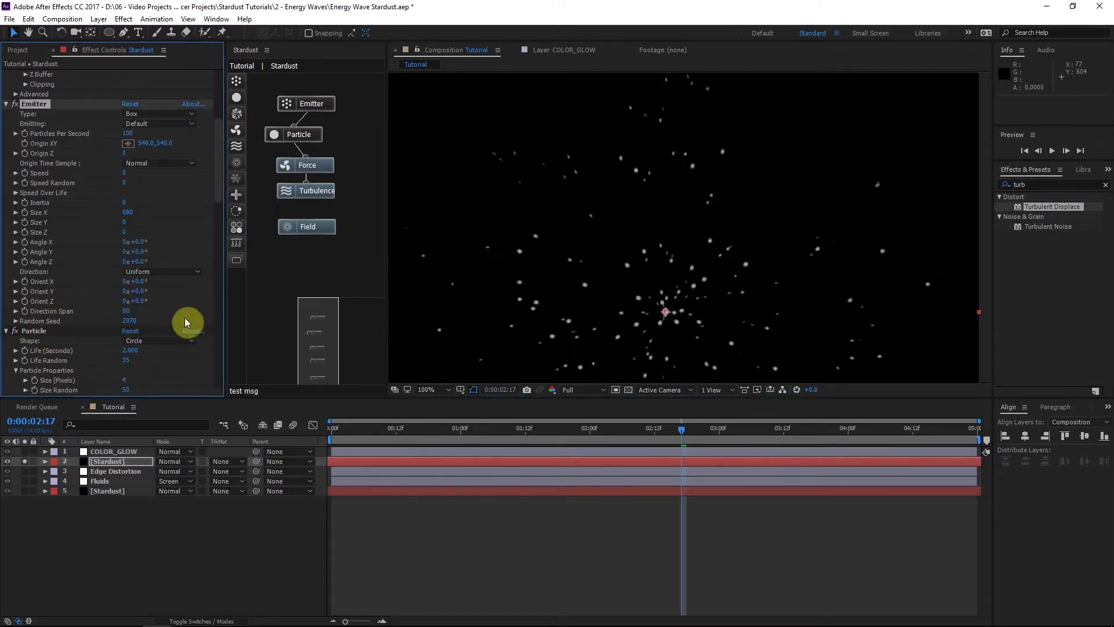
Select the dense Stardust burst layer (layer 5) and toggle its solo switch.
{"action": "left_click", "coordinate": [110, 490]}
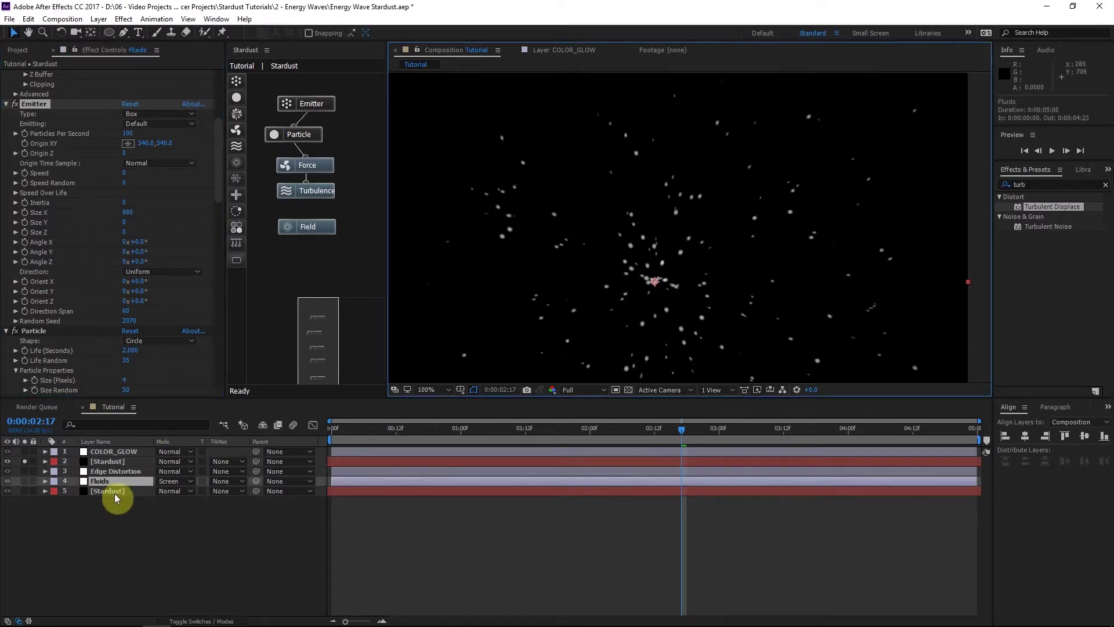
{"action": "left_click", "coordinate": [25, 490]}
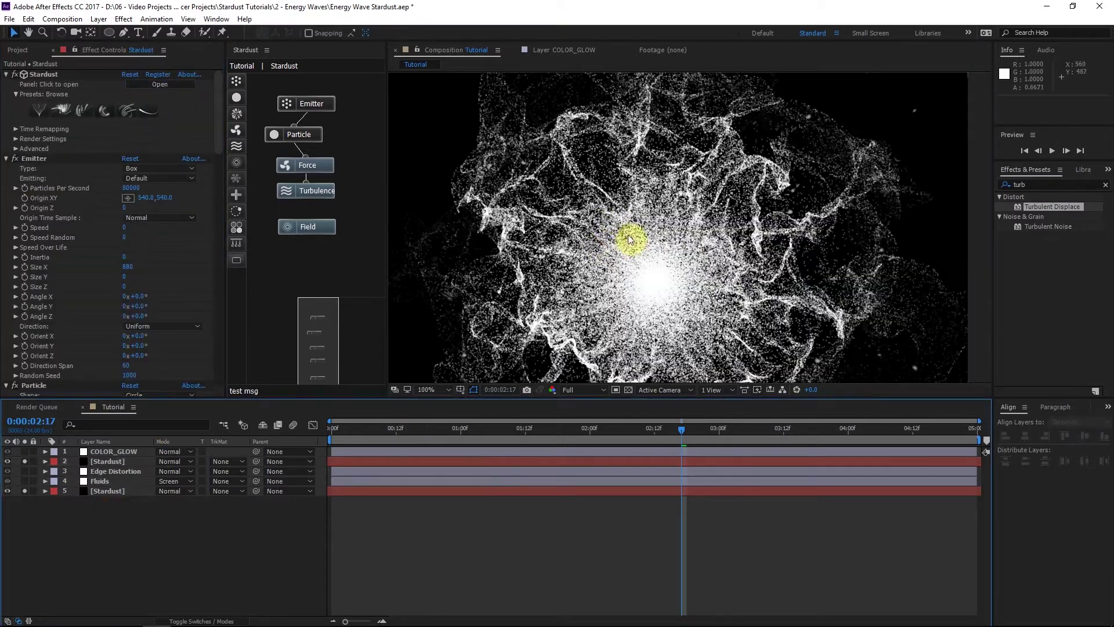
{"action": "left_click", "coordinate": [26, 491]}
{"action": "left_click", "coordinate": [42, 482]}
{"action": "left_click", "coordinate": [27, 491]}
Enable its Render Settings motion blur with 5 samples per frame and 90 shutter angle.
{"action": "left_click", "coordinate": [16, 129]}
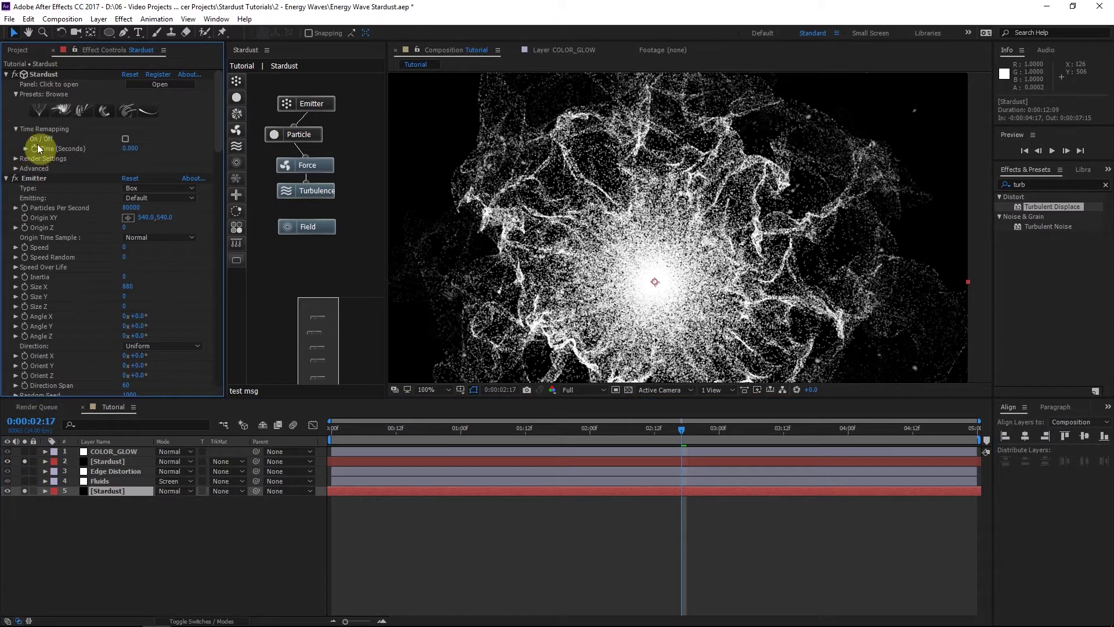
{"action": "left_click", "coordinate": [17, 159]}
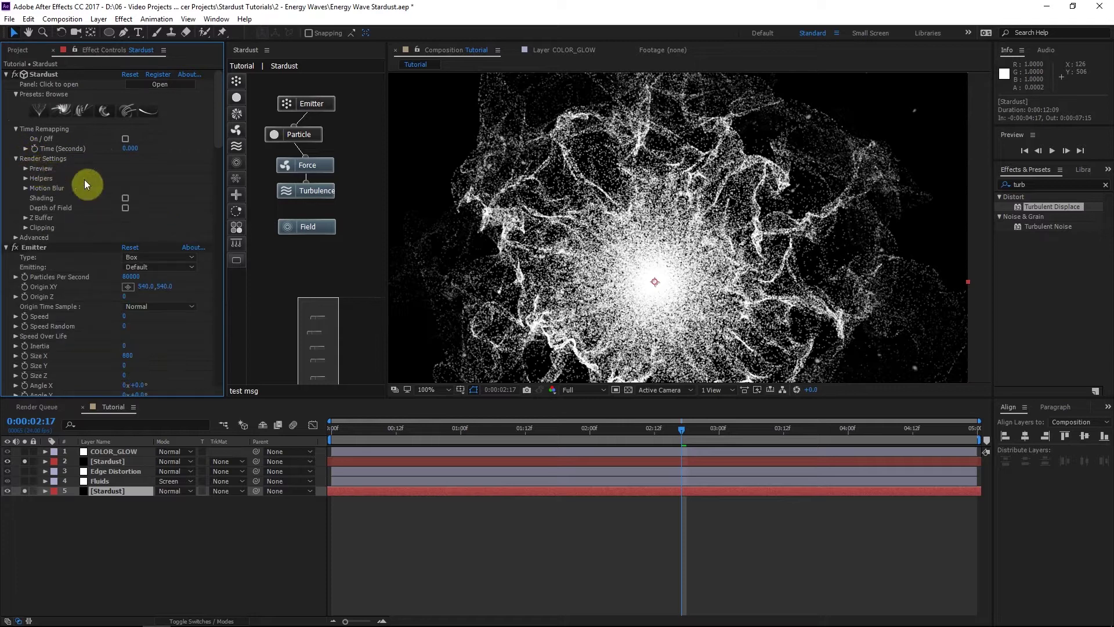
{"action": "left_click", "coordinate": [44, 190]}
{"action": "left_click", "coordinate": [143, 199]}
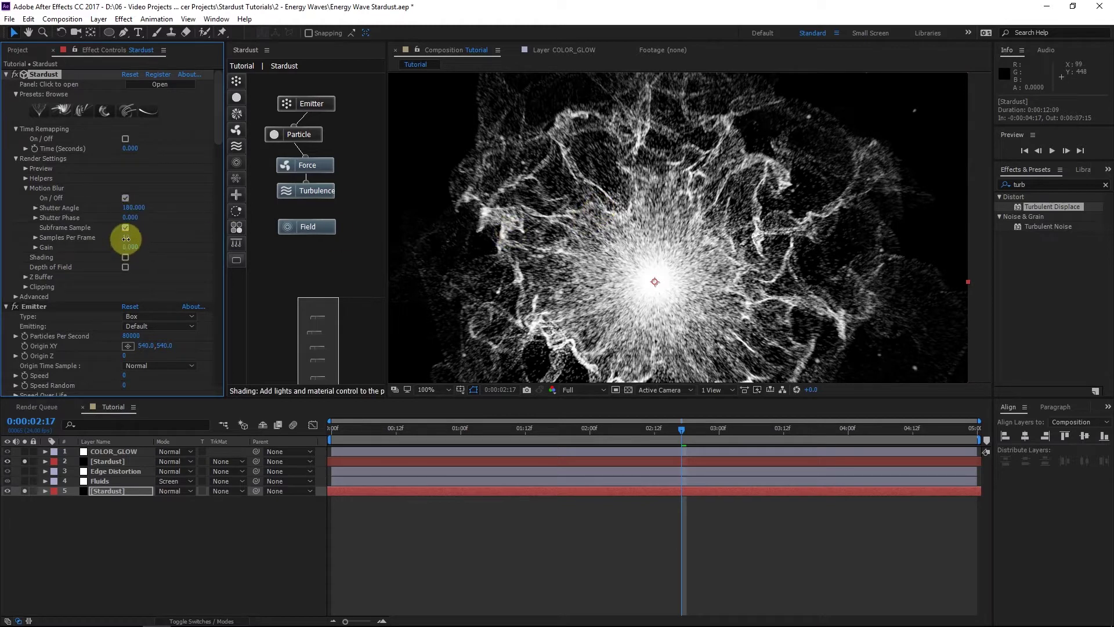
{"action": "left_click", "coordinate": [166, 241]}
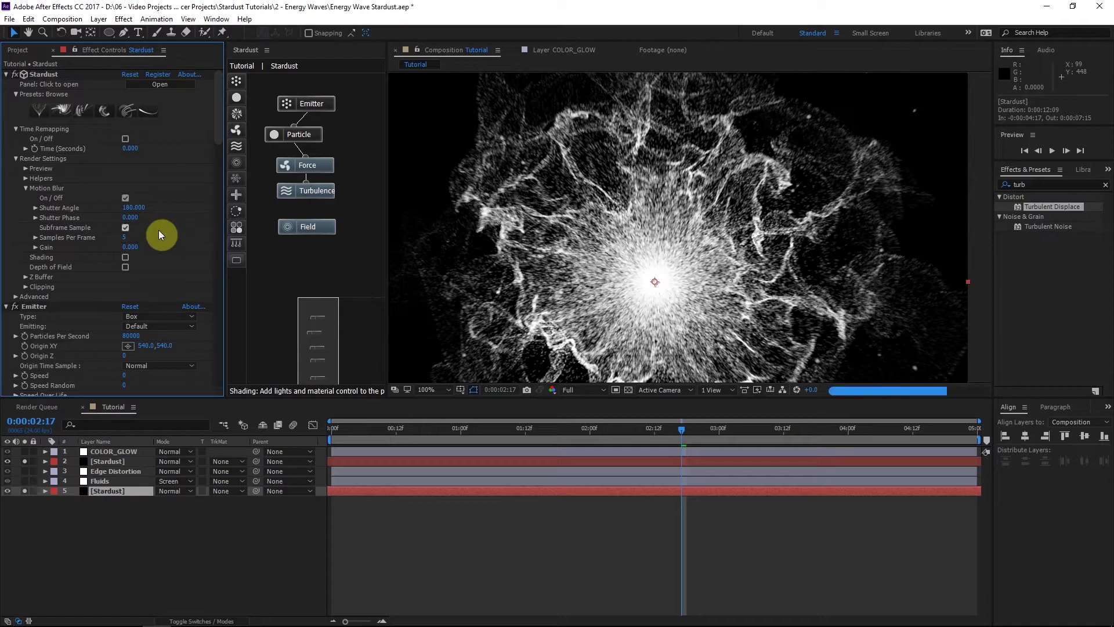
{"action": "left_click", "coordinate": [133, 207]}
{"action": "type", "text": "9"}
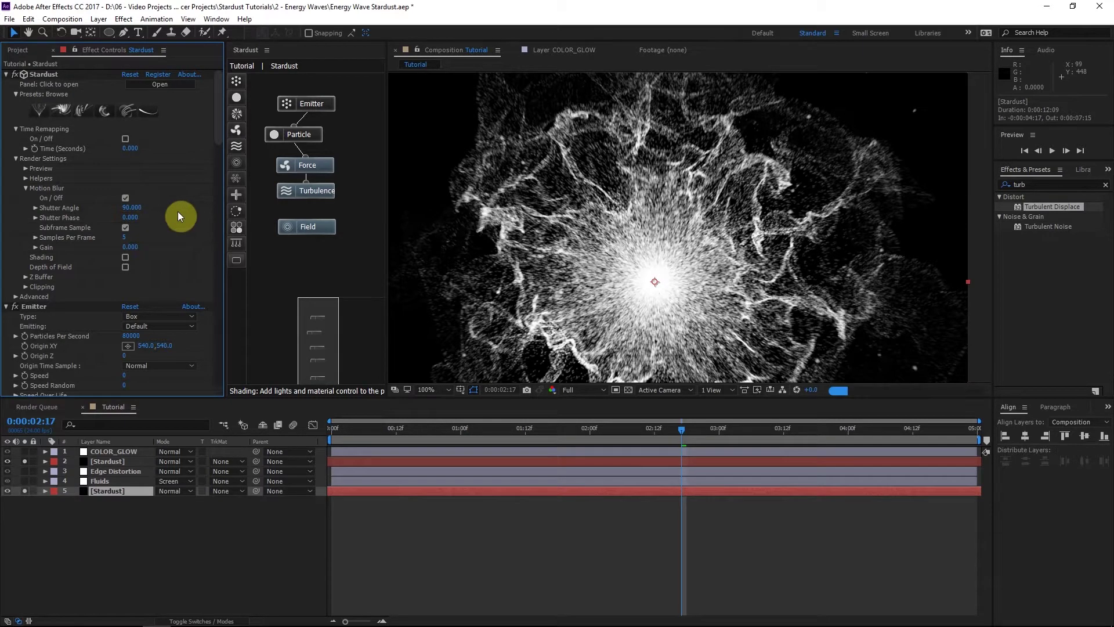